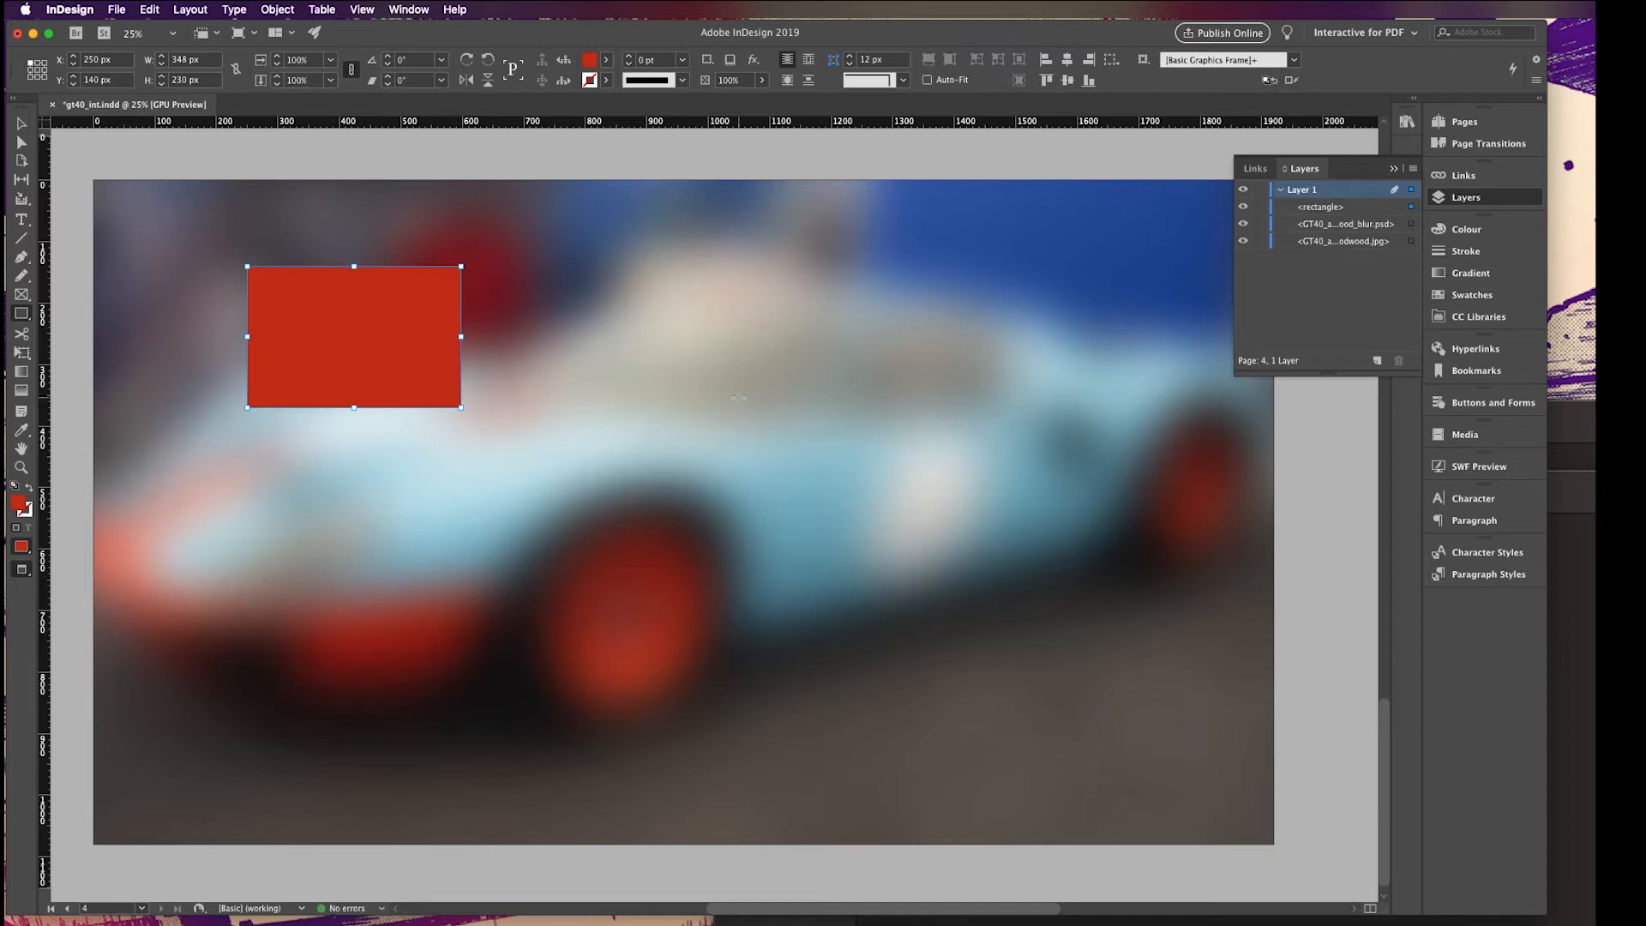
# Enter 'Watch the video' inside the red rectangle and set its font to Arial Black
pyautogui.click(399, 317)
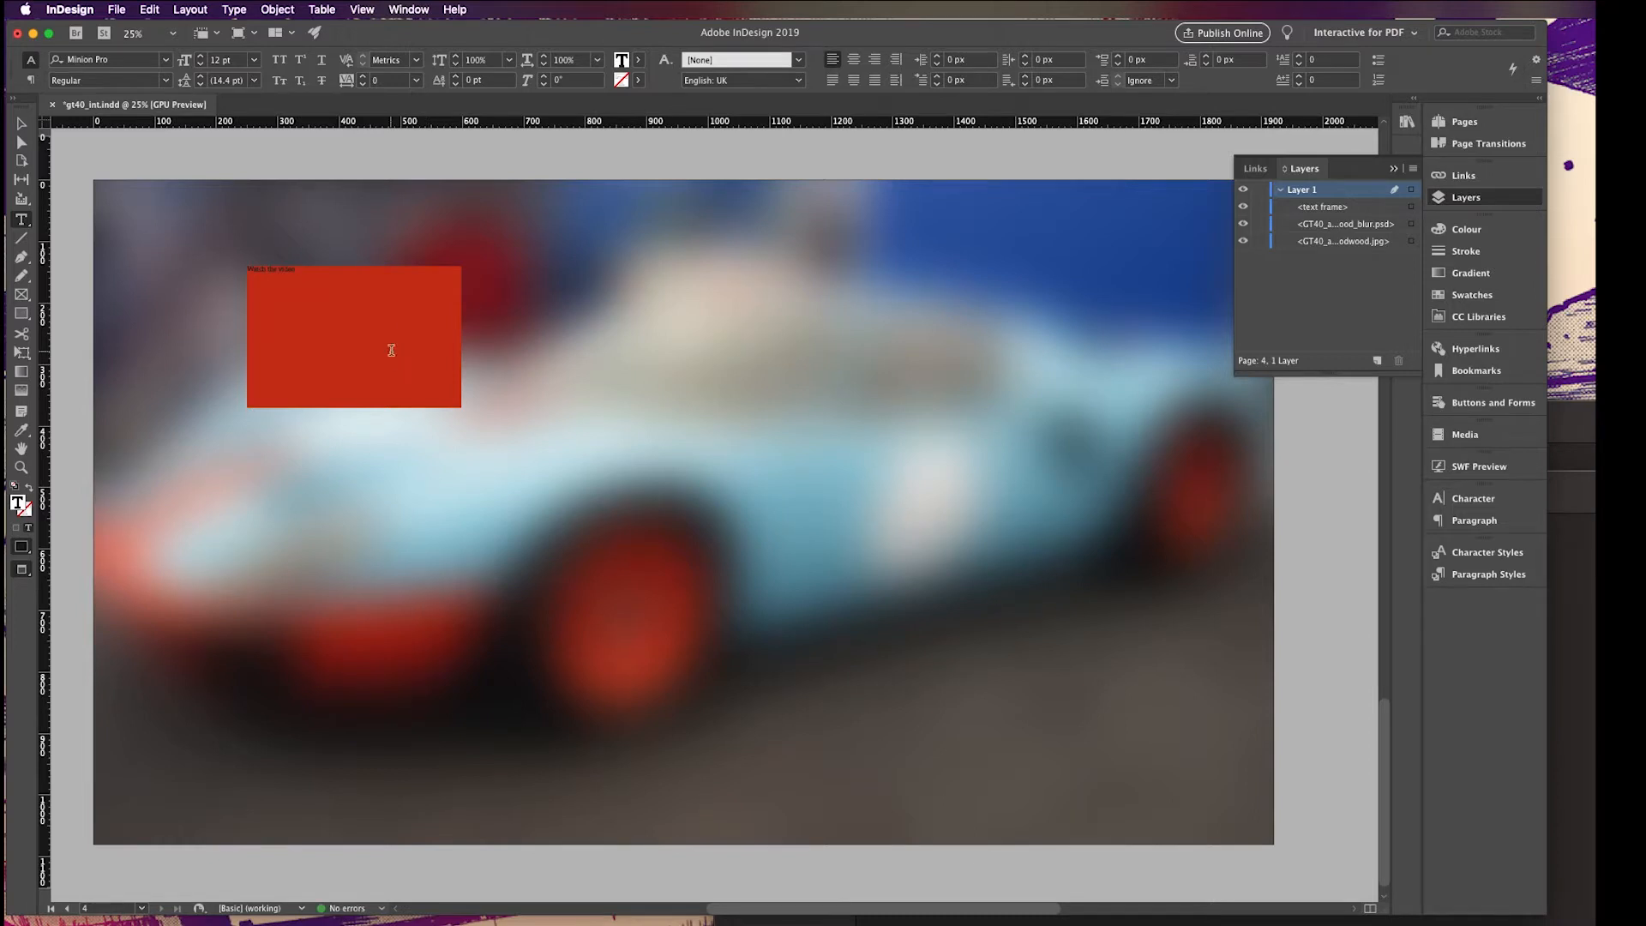
pyautogui.press('super+a')
pyautogui.click(107, 59)
pyautogui.write('arial')
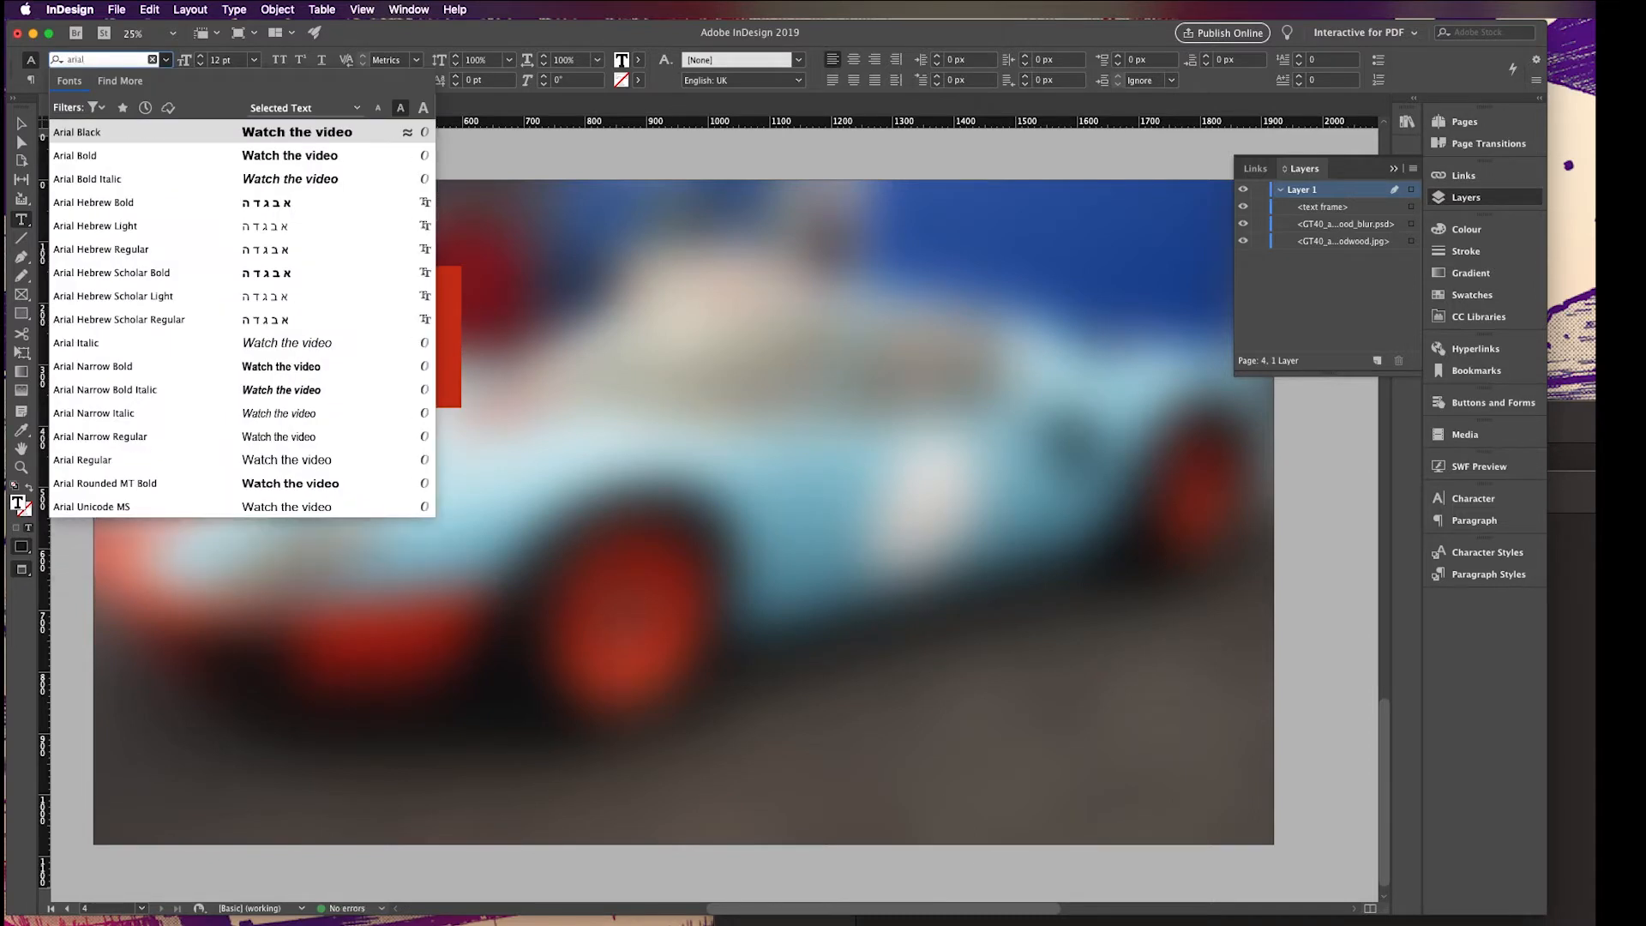
pyautogui.press('Return')
# Set the 'Watch the video' text to 30 pt and colour it with the Paper swatch
pyautogui.click(254, 59)
pyautogui.click(223, 176)
pyautogui.click(638, 59)
pyautogui.click(501, 141)
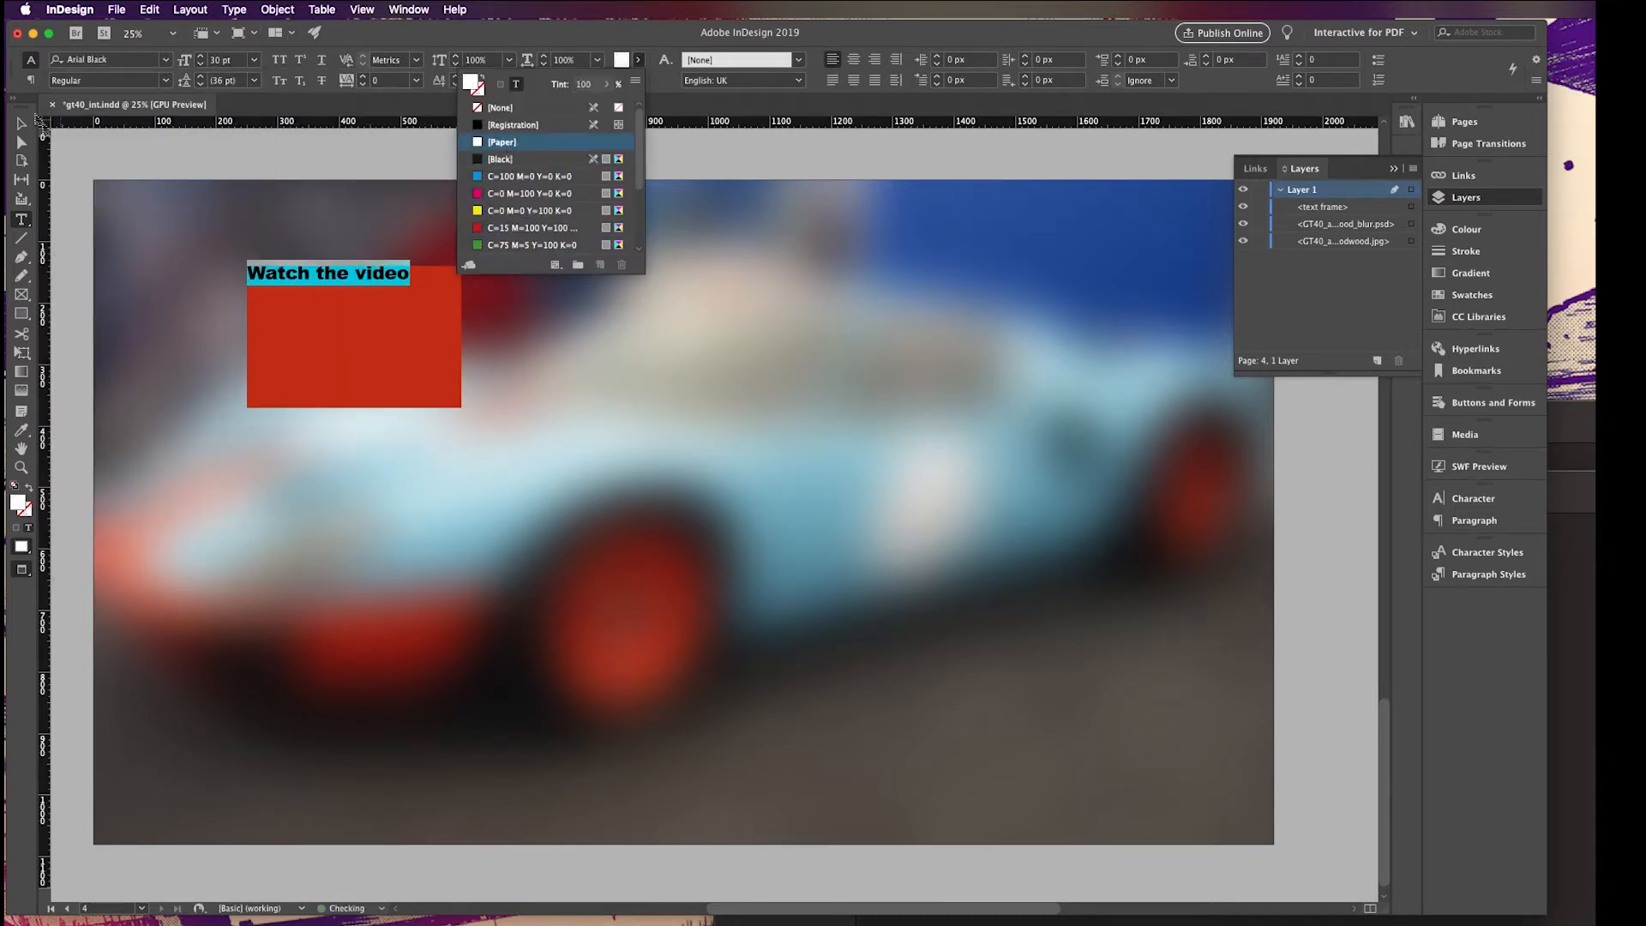
pyautogui.press('Escape')
# Set the text frame's vertical alignment to Centre and its inset spacing to 20 px on all sides
pyautogui.press('super+b')
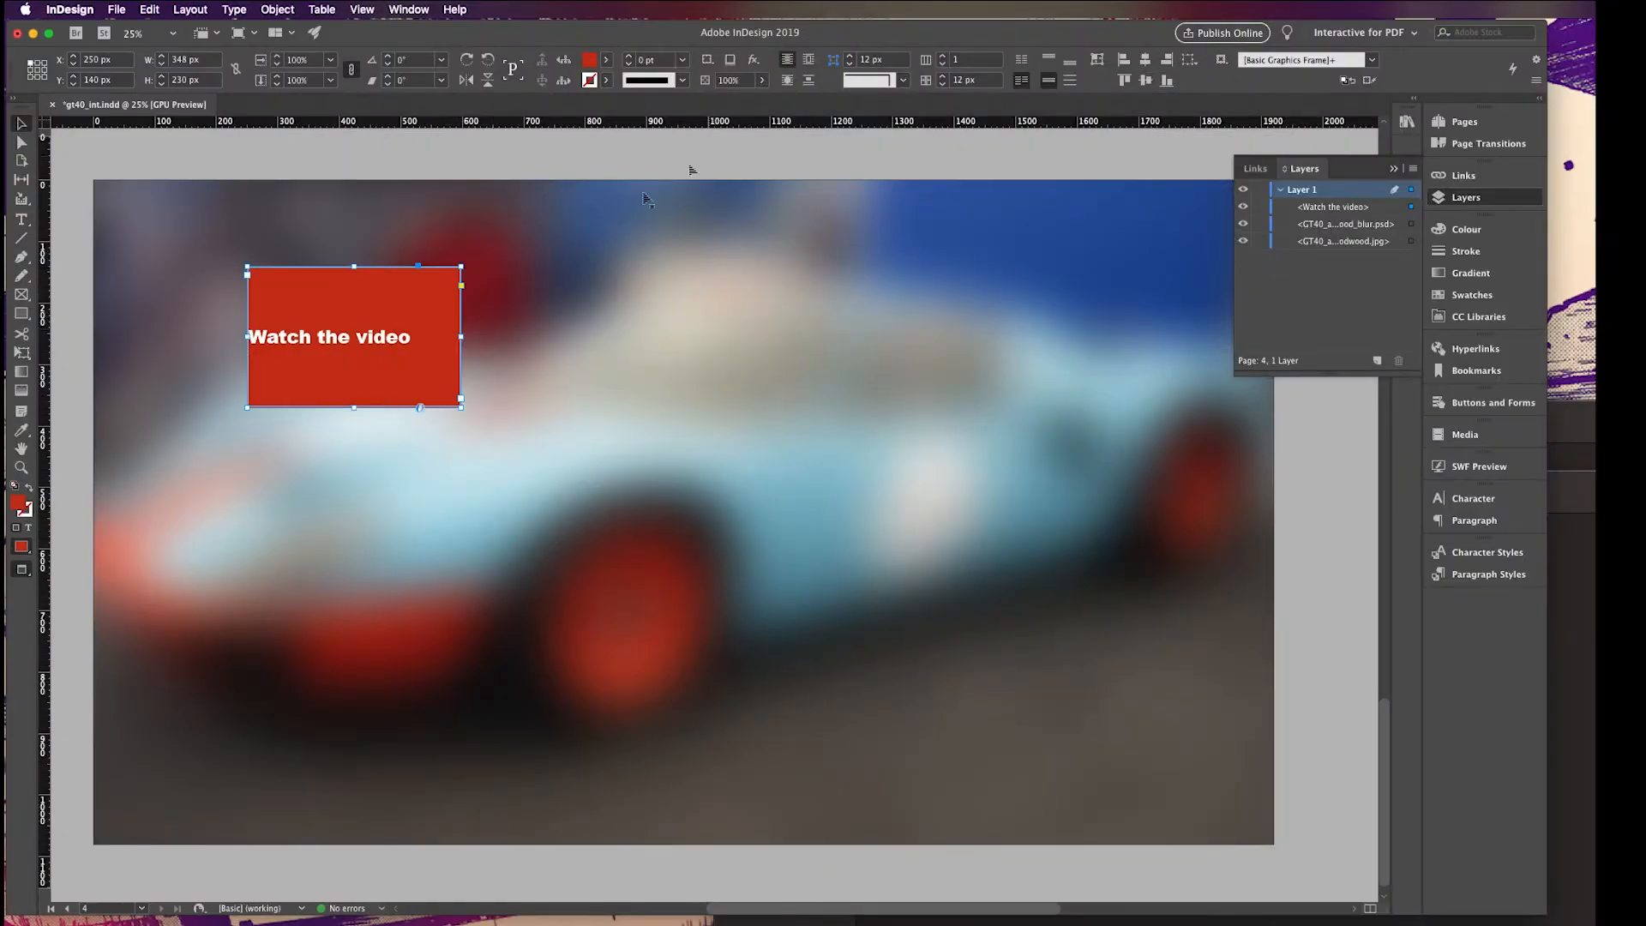
pyautogui.press('super+b')
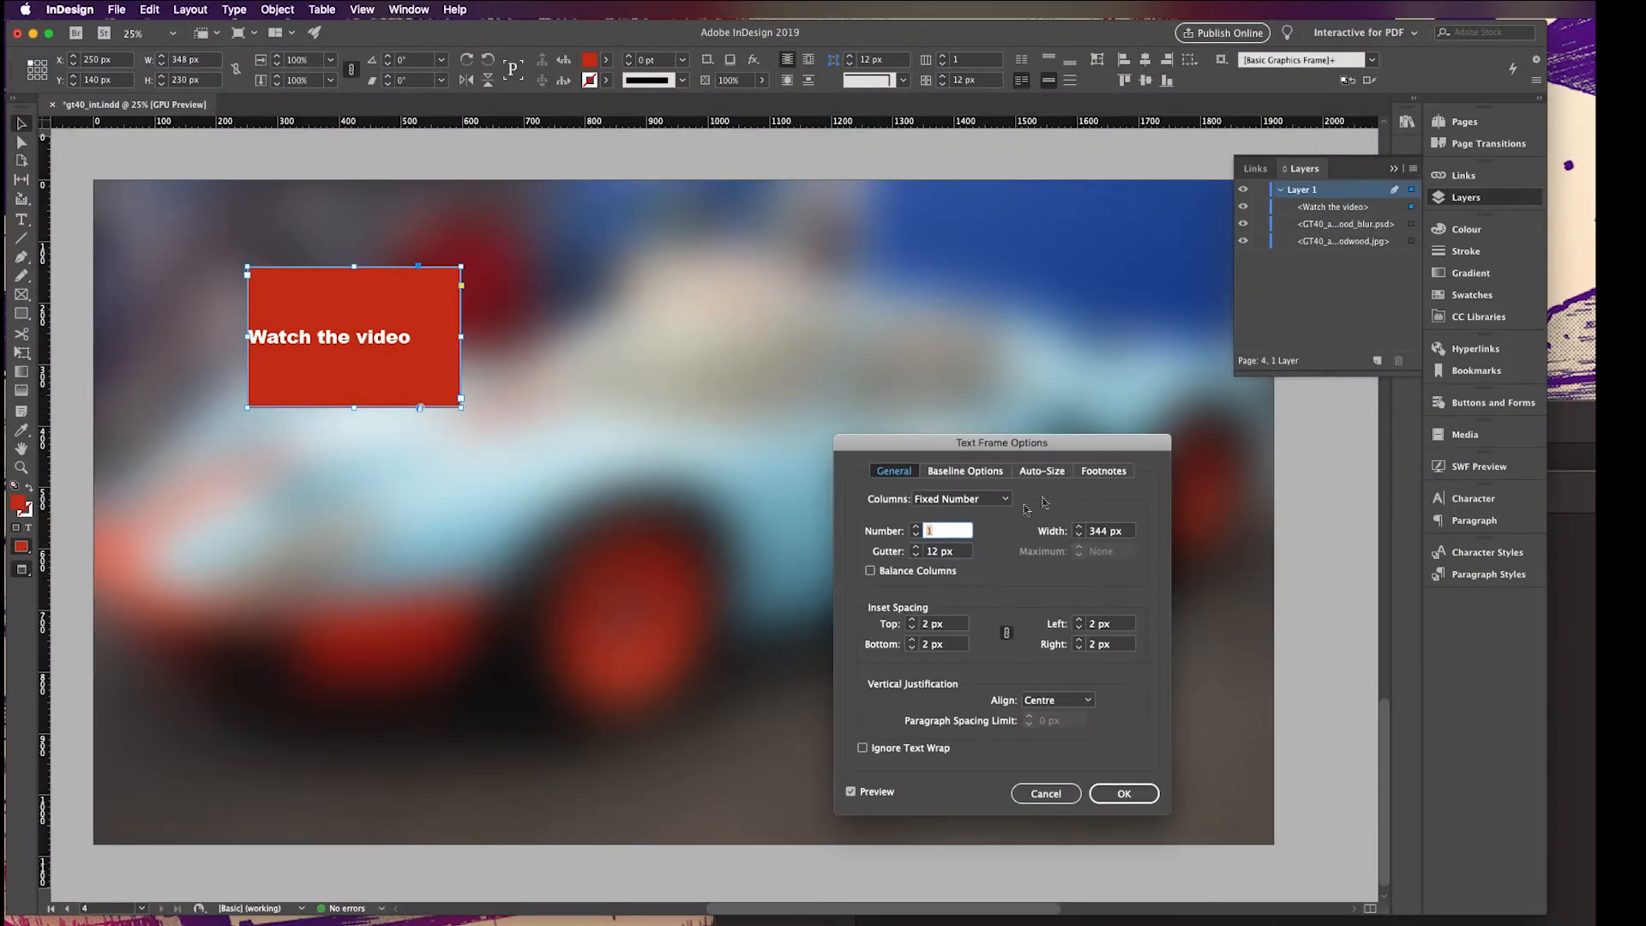
pyautogui.click(943, 628)
pyautogui.write('20')
pyautogui.press('Tab')
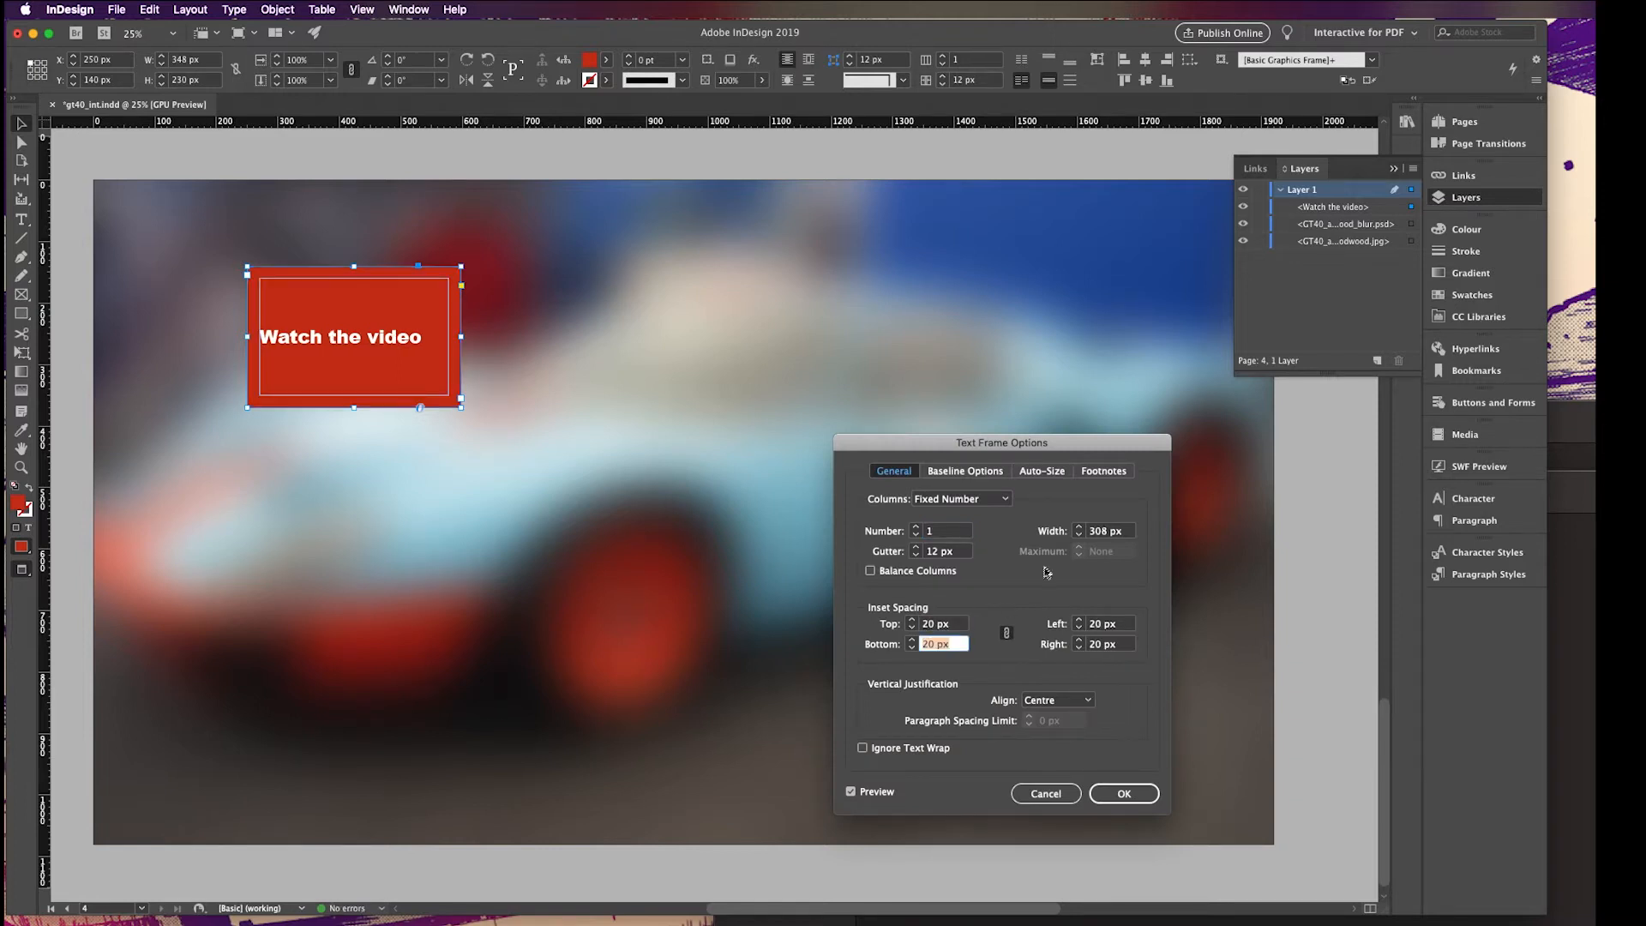
pyautogui.click(1134, 804)
pyautogui.click(1130, 794)
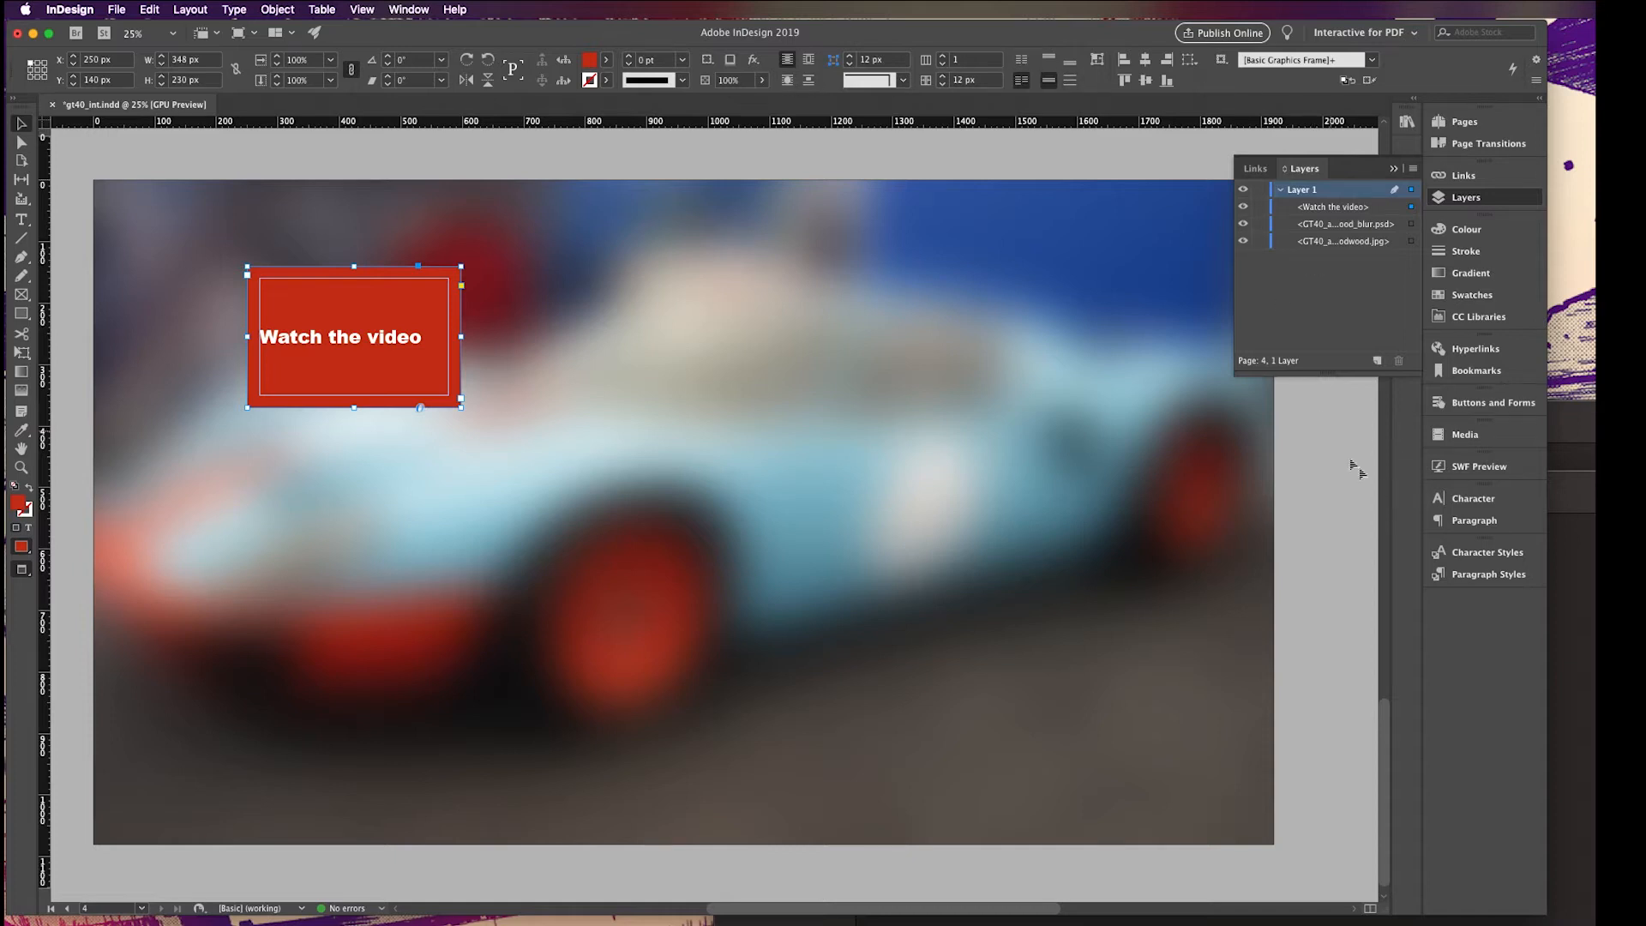
# Centre the 'Watch the video' text horizontally and fit its frame to the content
pyautogui.click(1467, 521)
pyautogui.click(1267, 516)
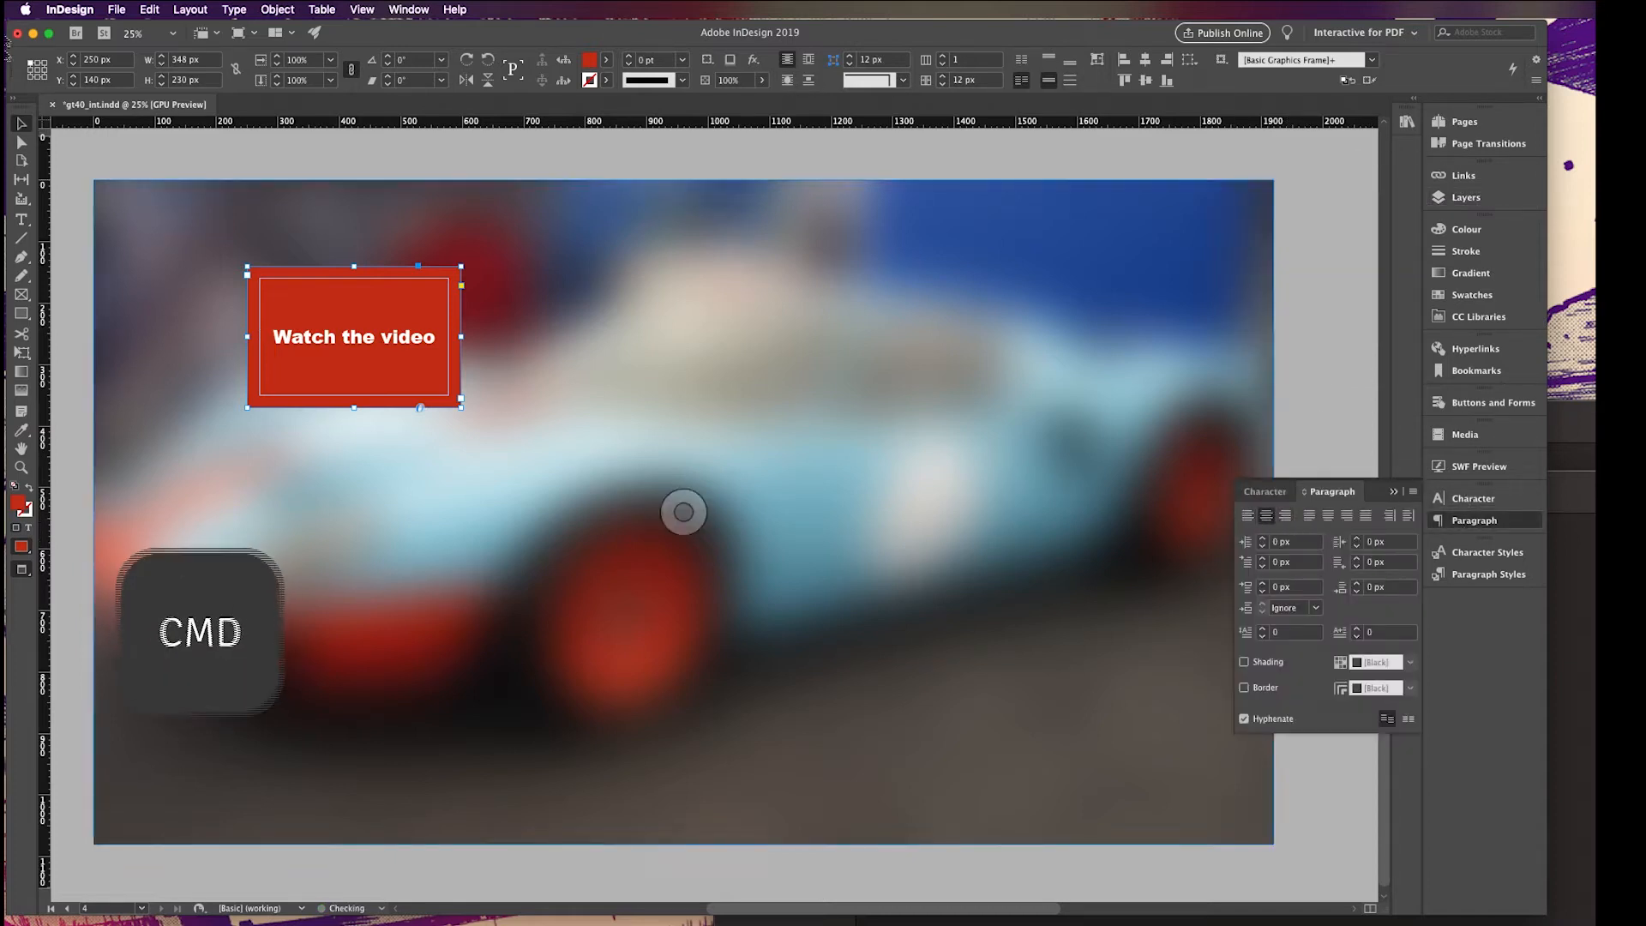
pyautogui.press('super+alt+c')
# Duplicate the button below, enlarge it to about 730 × 300 px, change its text to 'Stop watching the video' and fit the frame to it
pyautogui.moveTo(360, 284); pyautogui.dragTo(661, 586)
pyautogui.doubleClick(482, 493)
pyautogui.press('super+a')
pyautogui.write('stop watching the ')
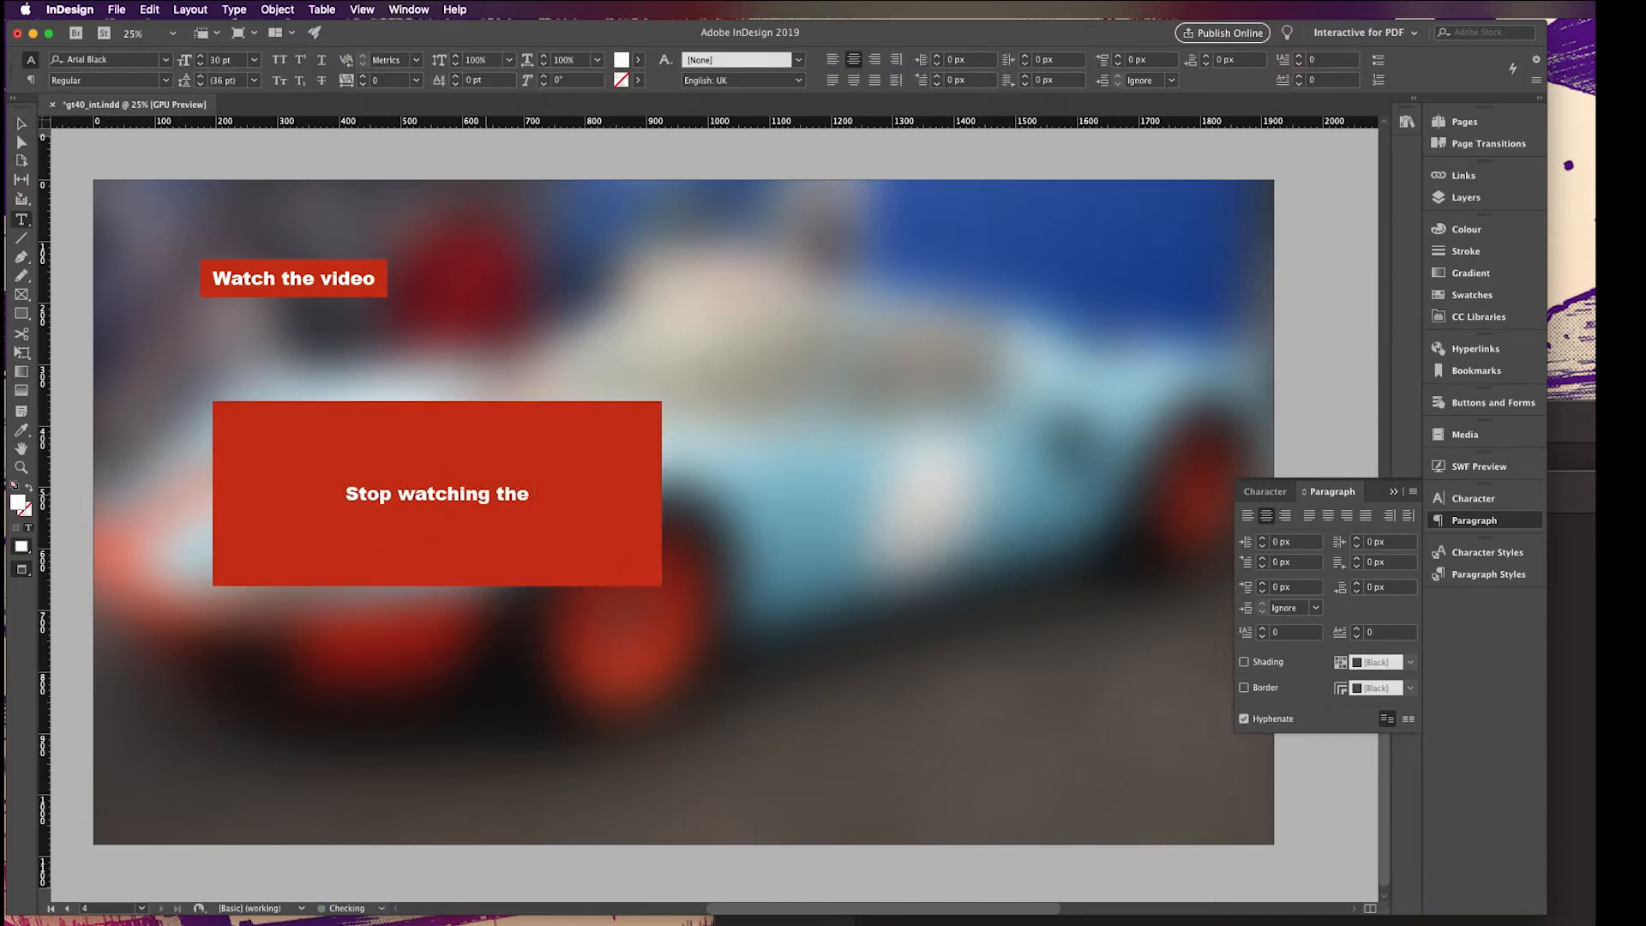
pyautogui.write('video')
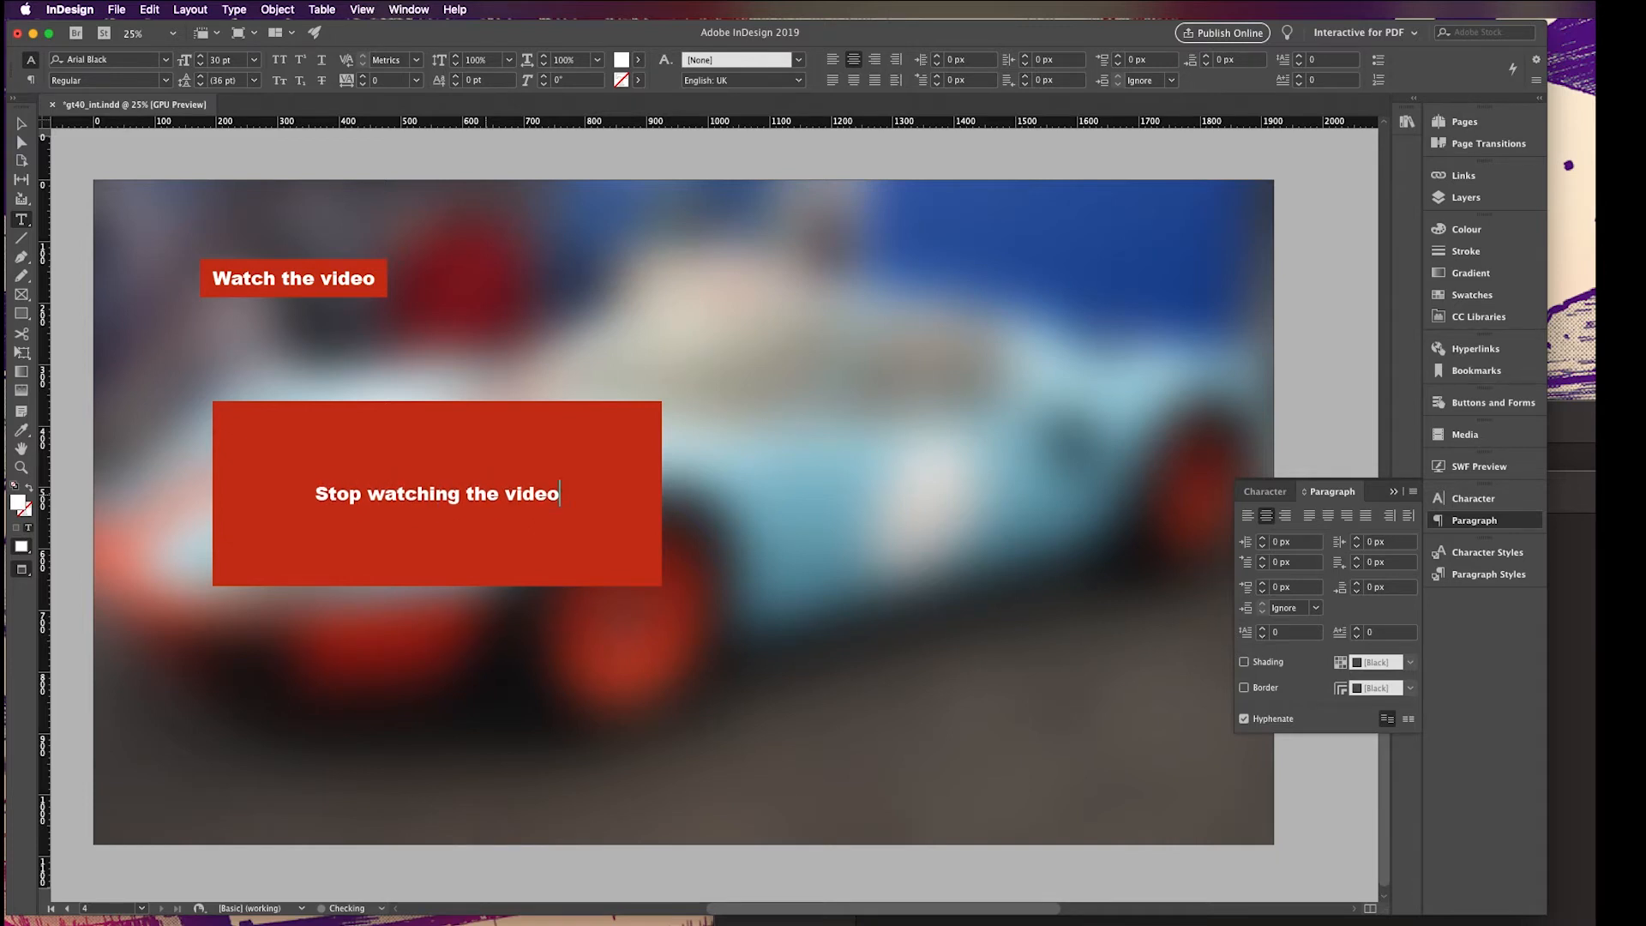
pyautogui.press('Escape')
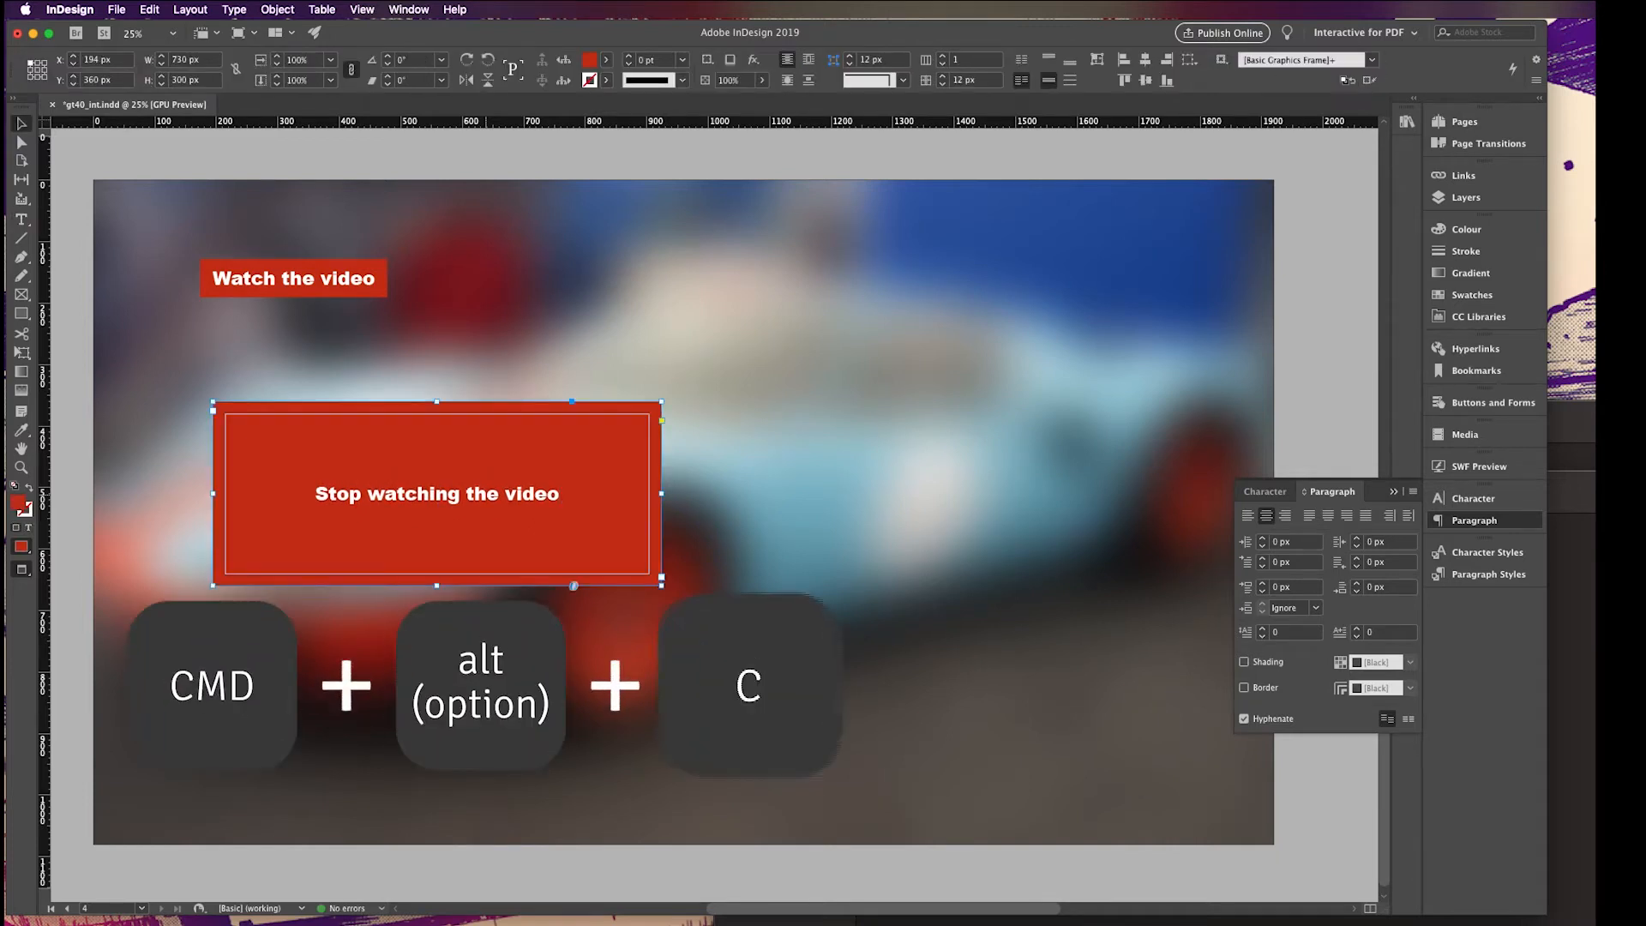
pyautogui.press('super+alt+c')
# Duplicate the 'Stop watching the video' button below it and change the copy's text to 'Go to a point in the video'
pyautogui.moveTo(441, 418); pyautogui.dragTo(377, 446)
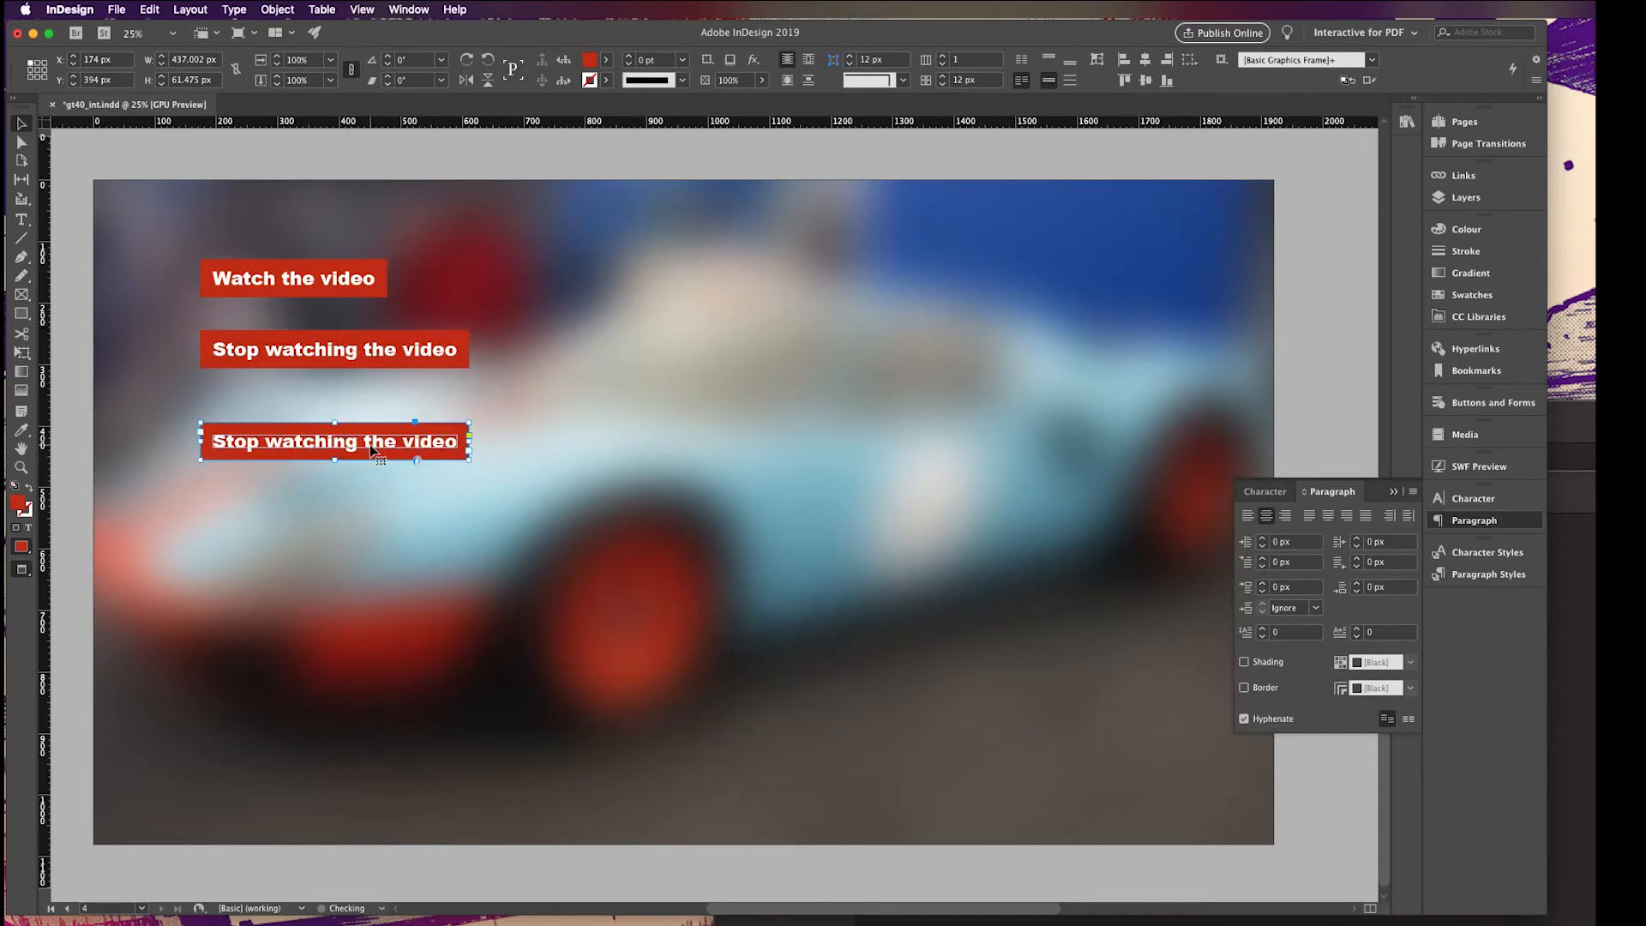
pyautogui.tripleClick(403, 451)
pyautogui.write('Go')
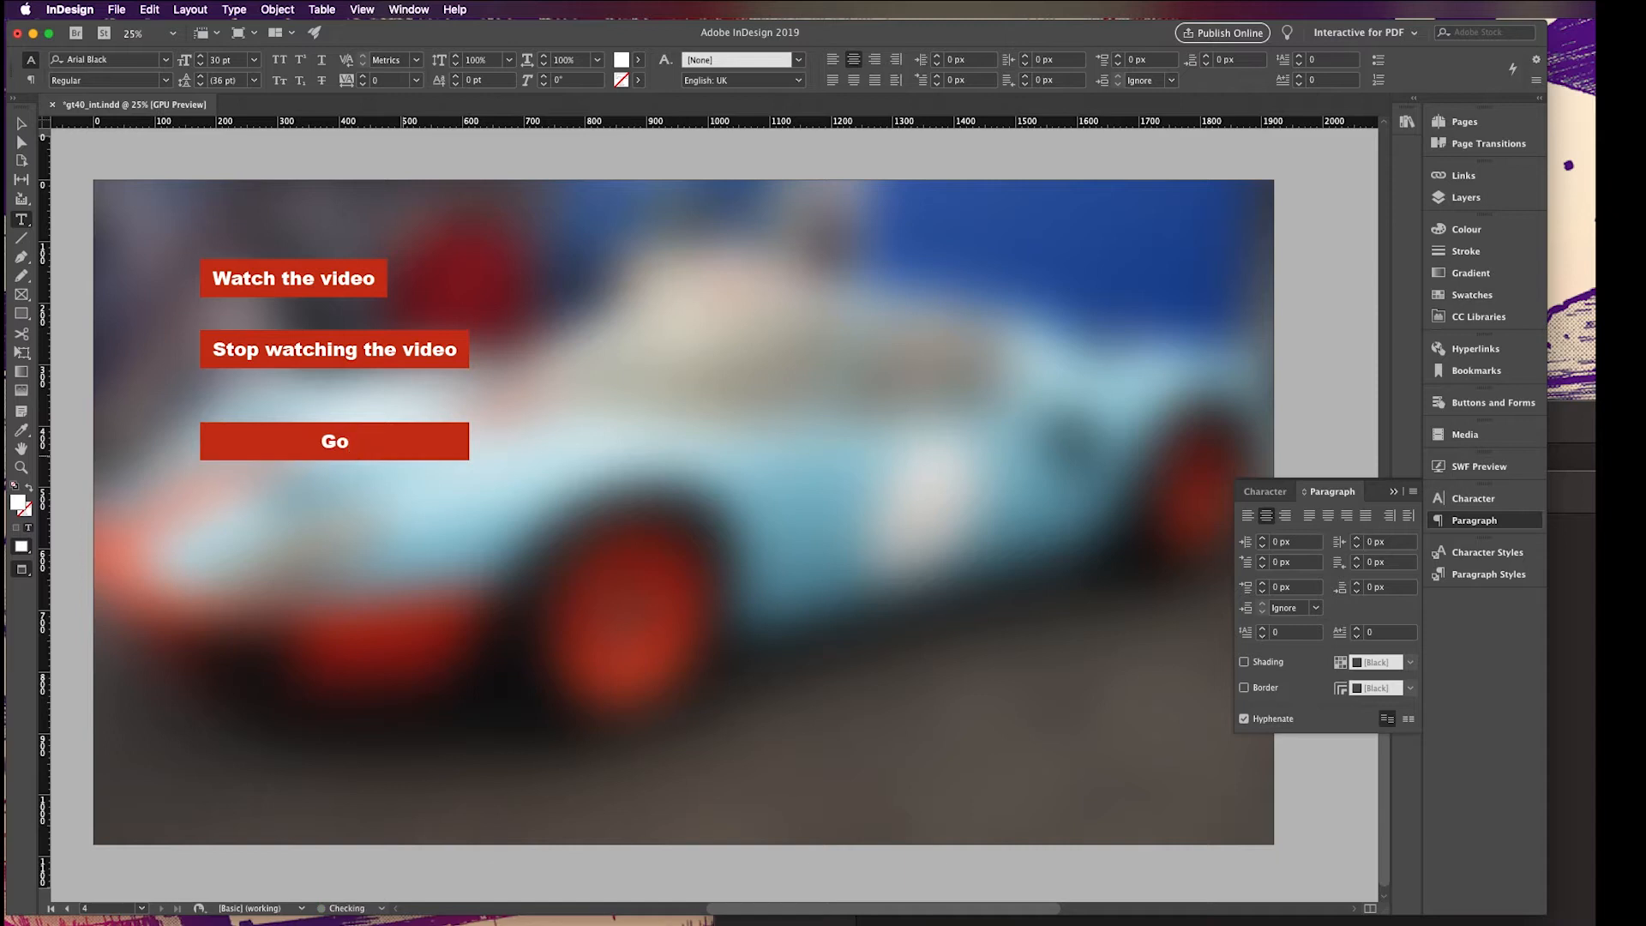
pyautogui.write('p t a point')
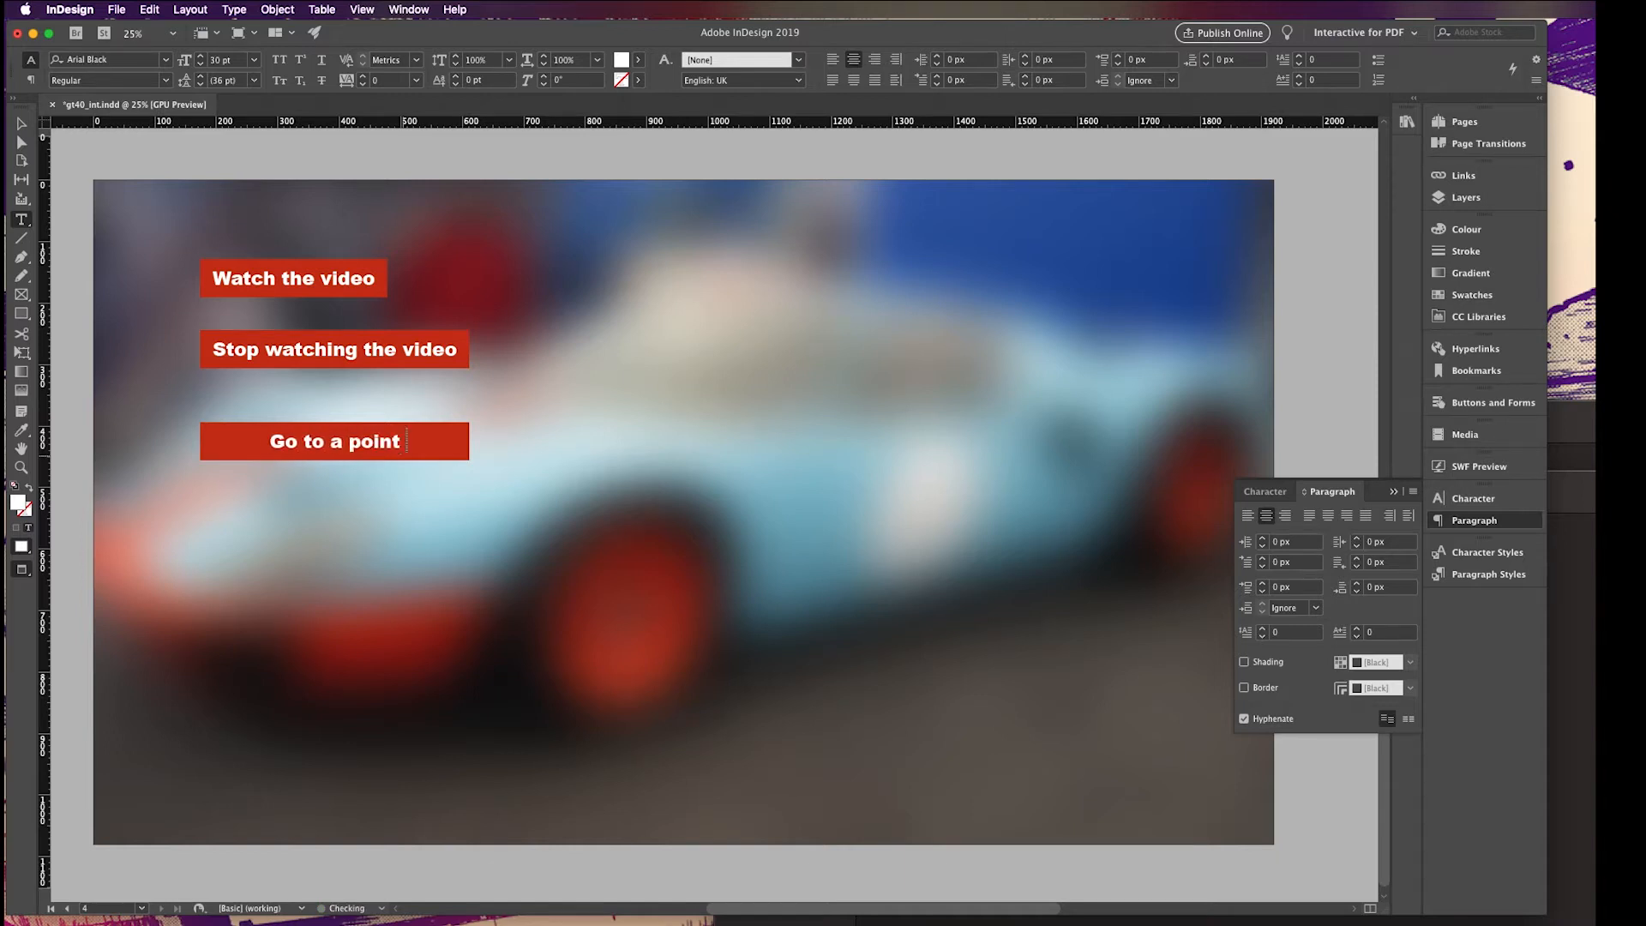
pyautogui.write(' in the video')
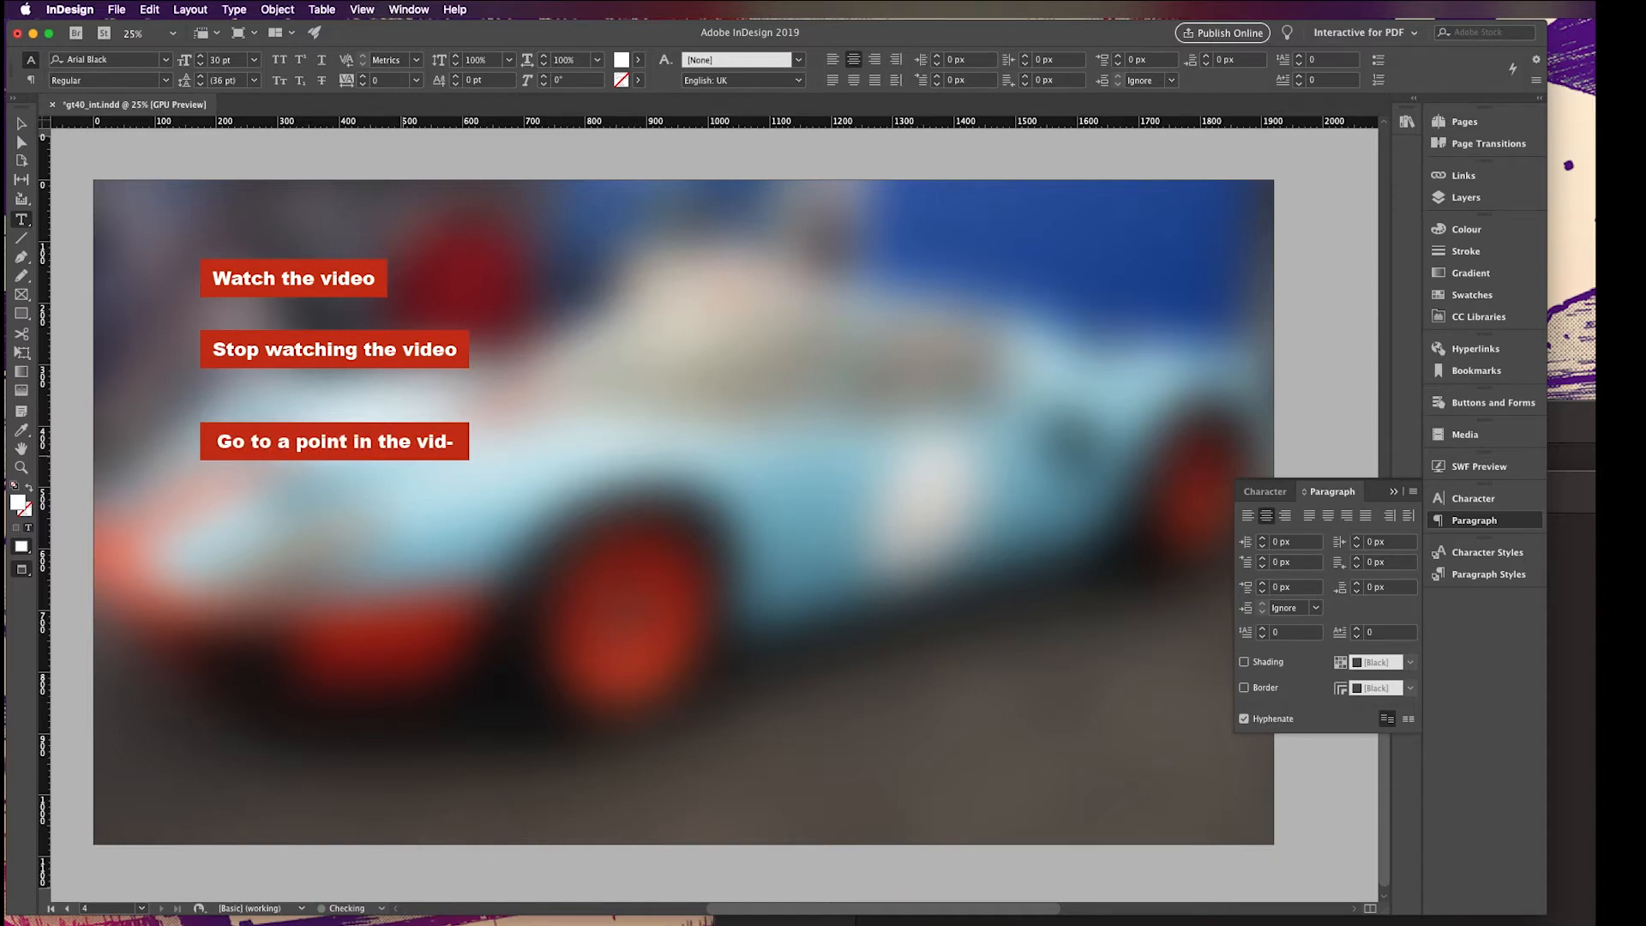
# Widen the third button until its text fits on one line and fit the frame to the content
pyautogui.press('Escape')
pyautogui.press('super+alt+c')
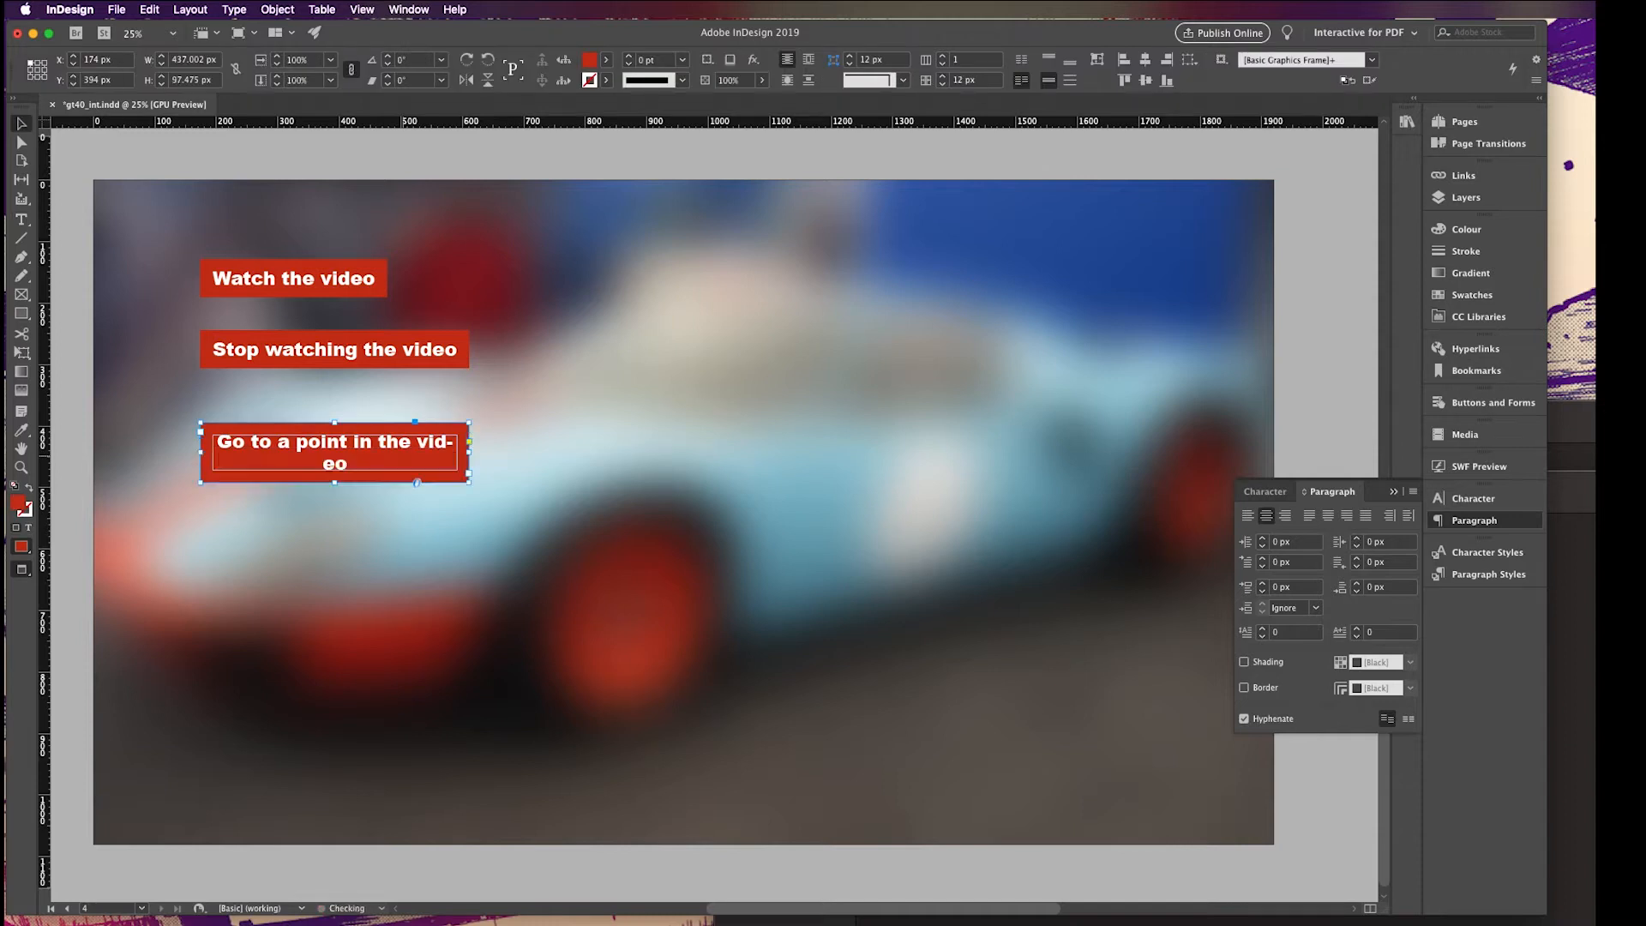
pyautogui.moveTo(469, 481); pyautogui.dragTo(590, 480)
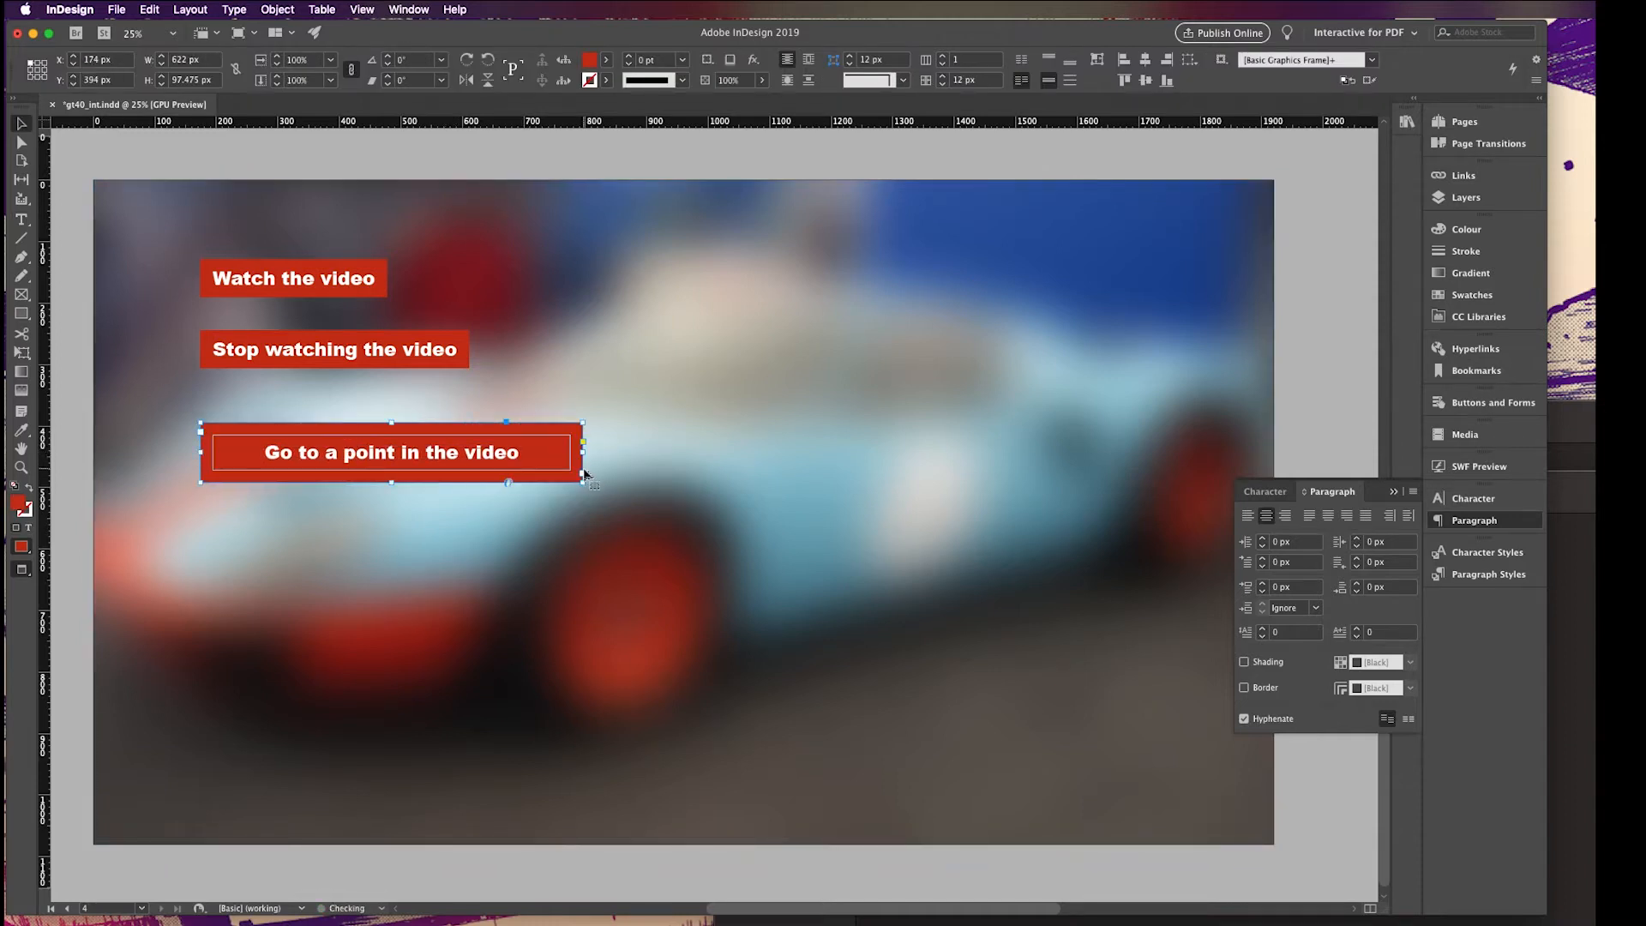
pyautogui.moveTo(433, 441); pyautogui.dragTo(384, 424)
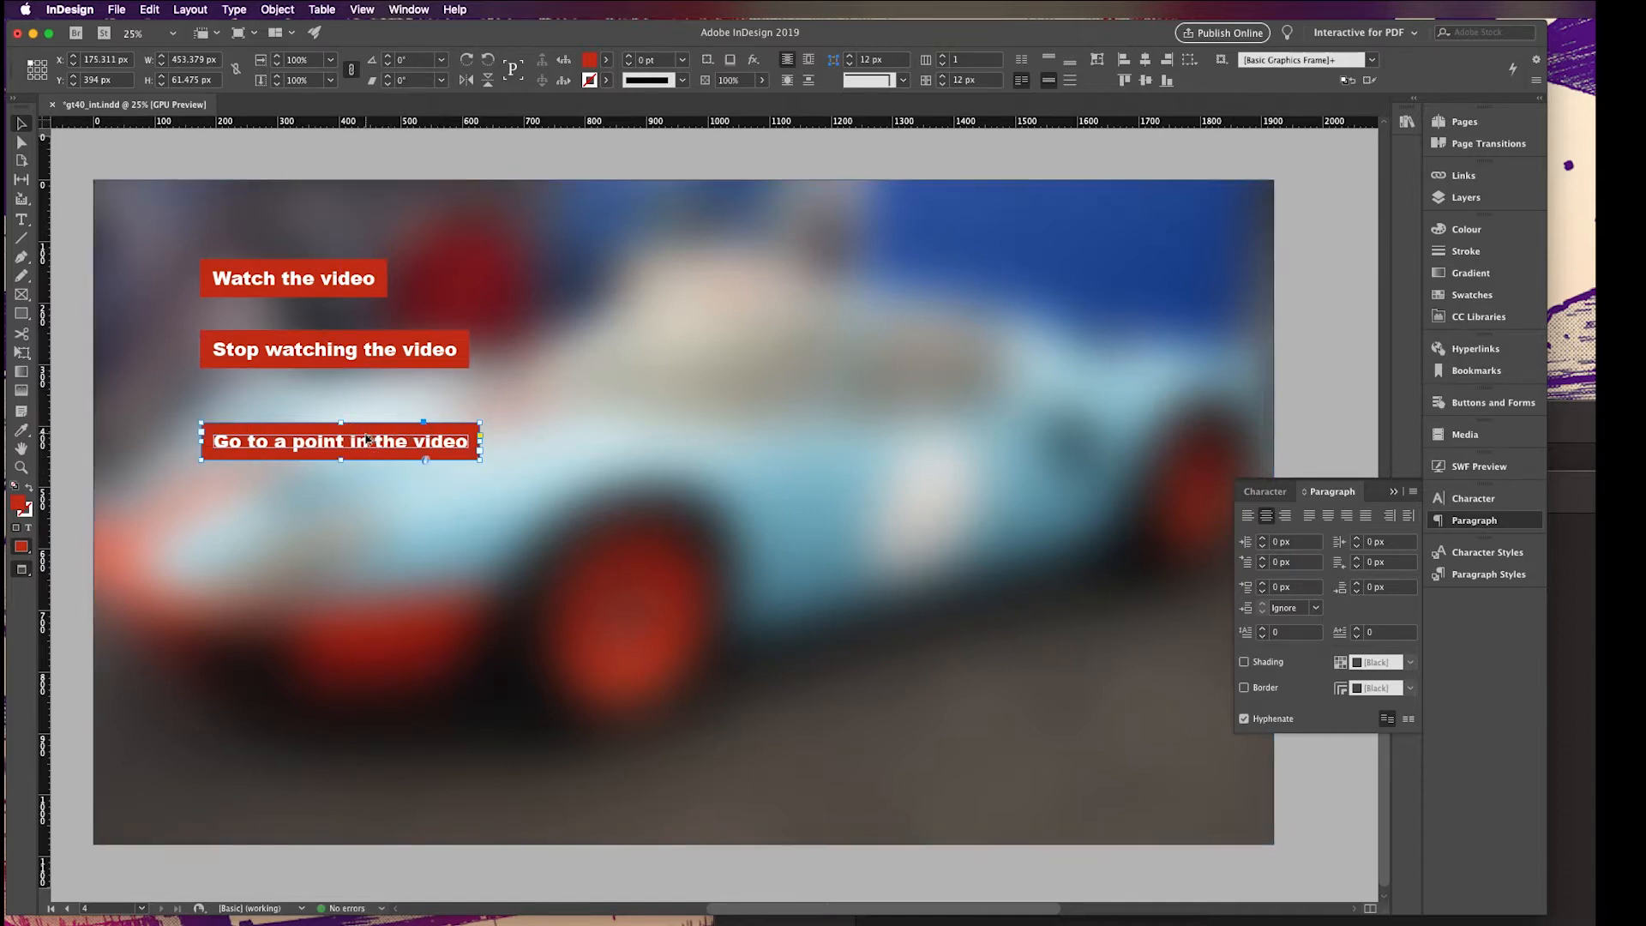
# Duplicate the third button below it, change the text to 'The internet' in quotation marks, and fit the frame to the content
pyautogui.moveTo(367, 438); pyautogui.dragTo(374, 532)
pyautogui.doubleClick(377, 532)
pyautogui.press('super+a')
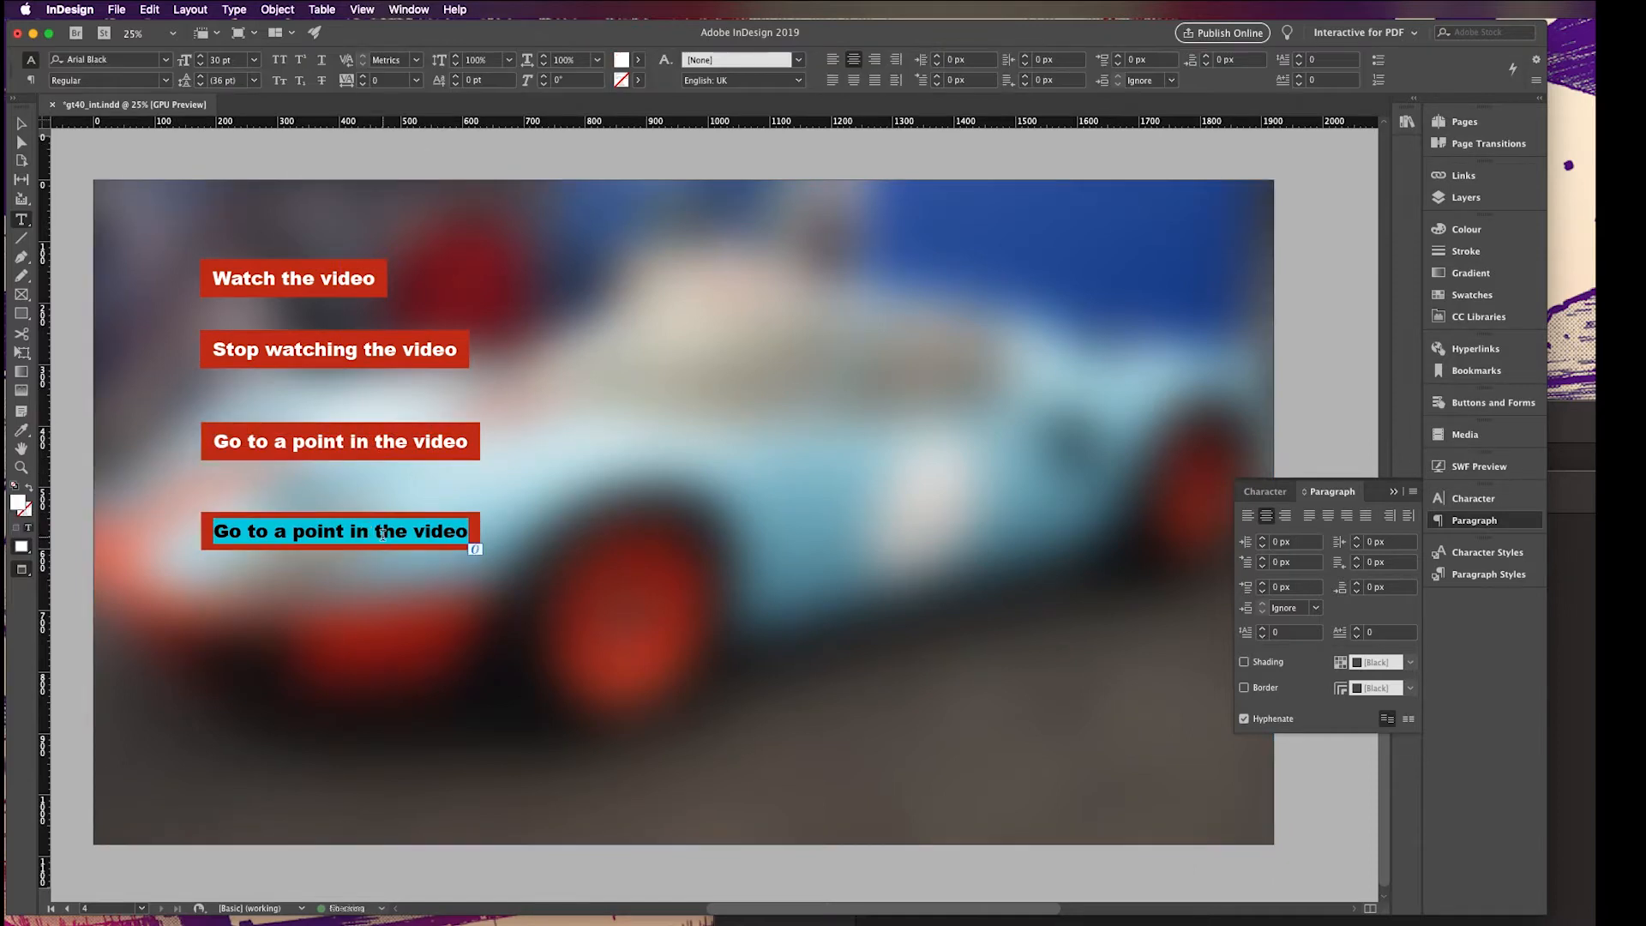
pyautogui.write('"The internet')
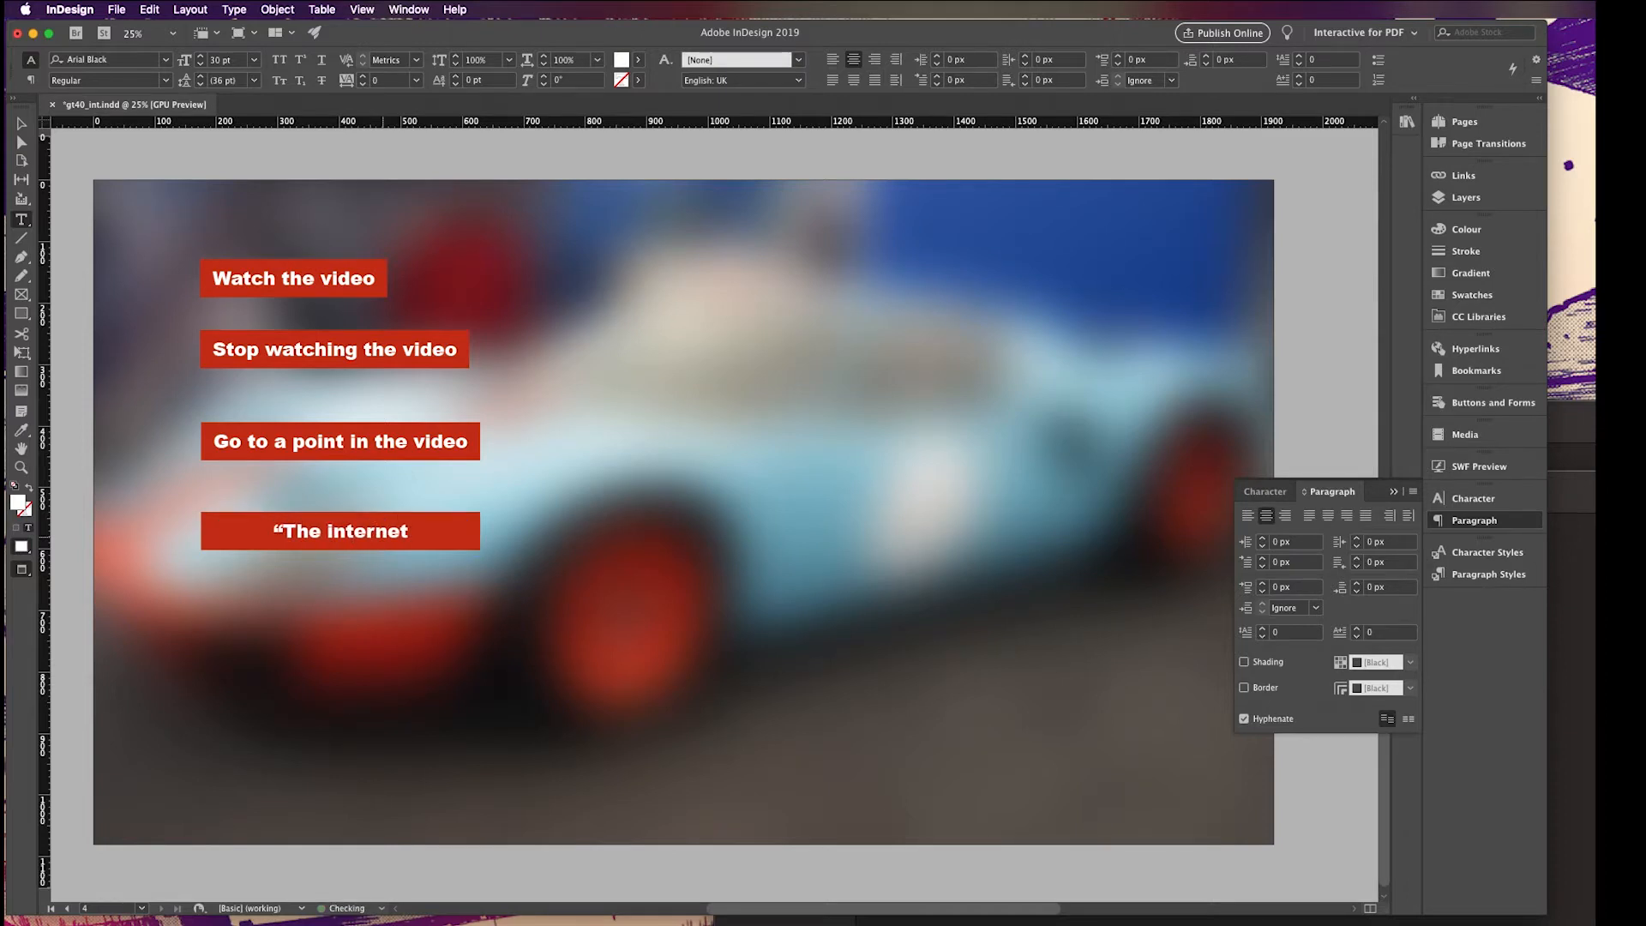
pyautogui.write('"')
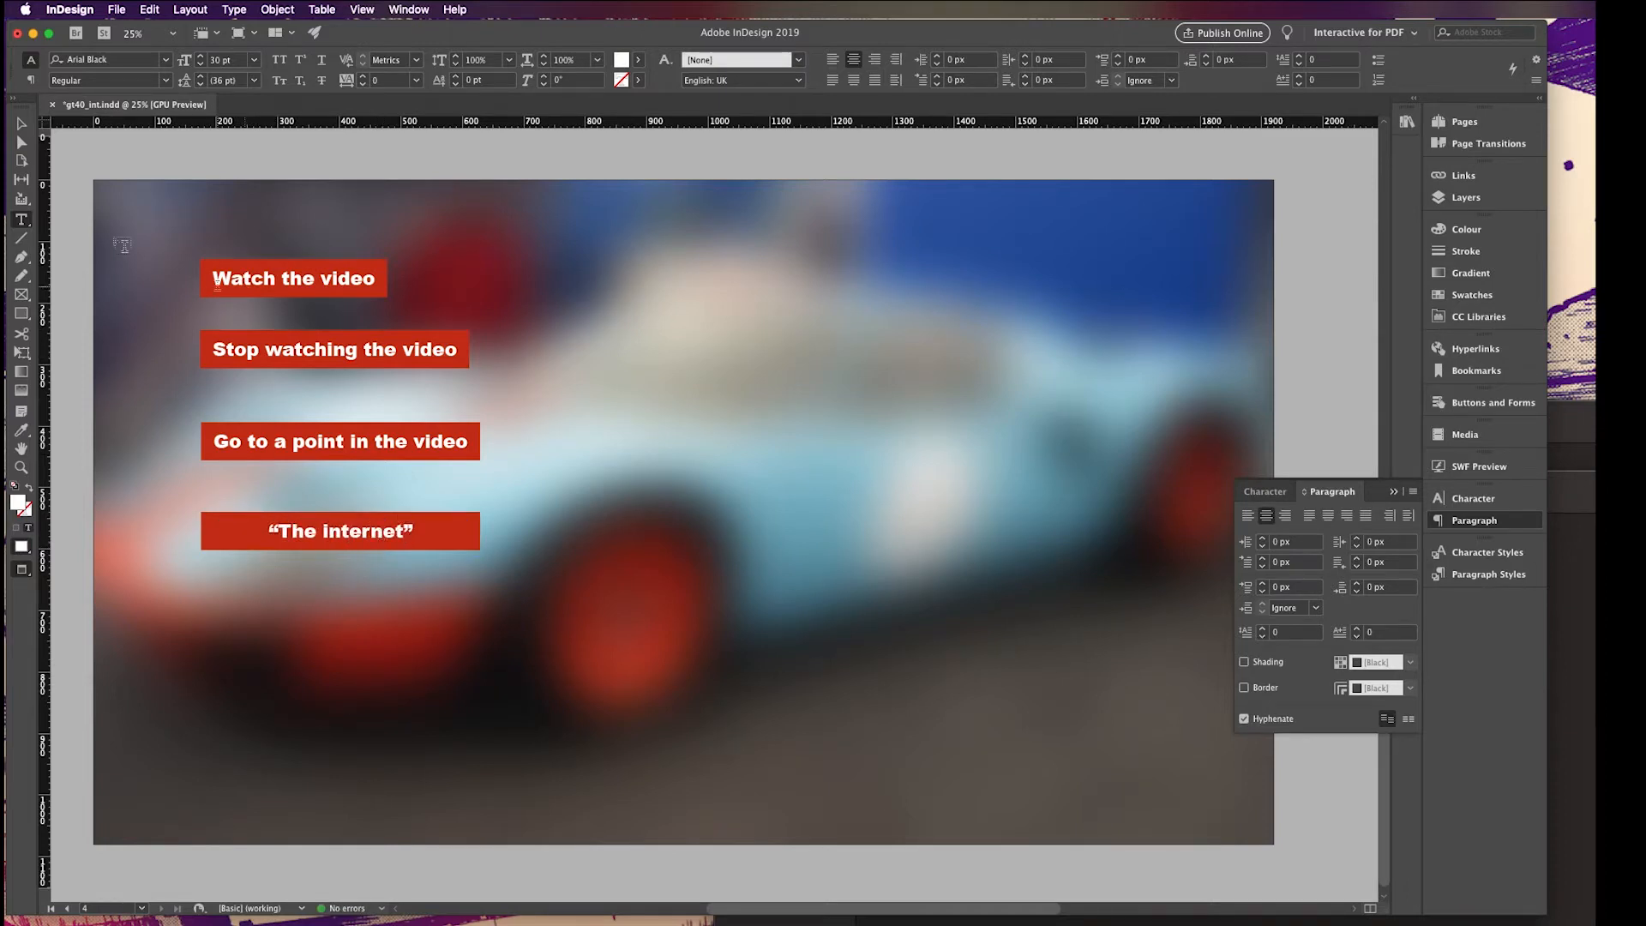
pyautogui.click(22, 122)
pyautogui.press('super+alt+c')
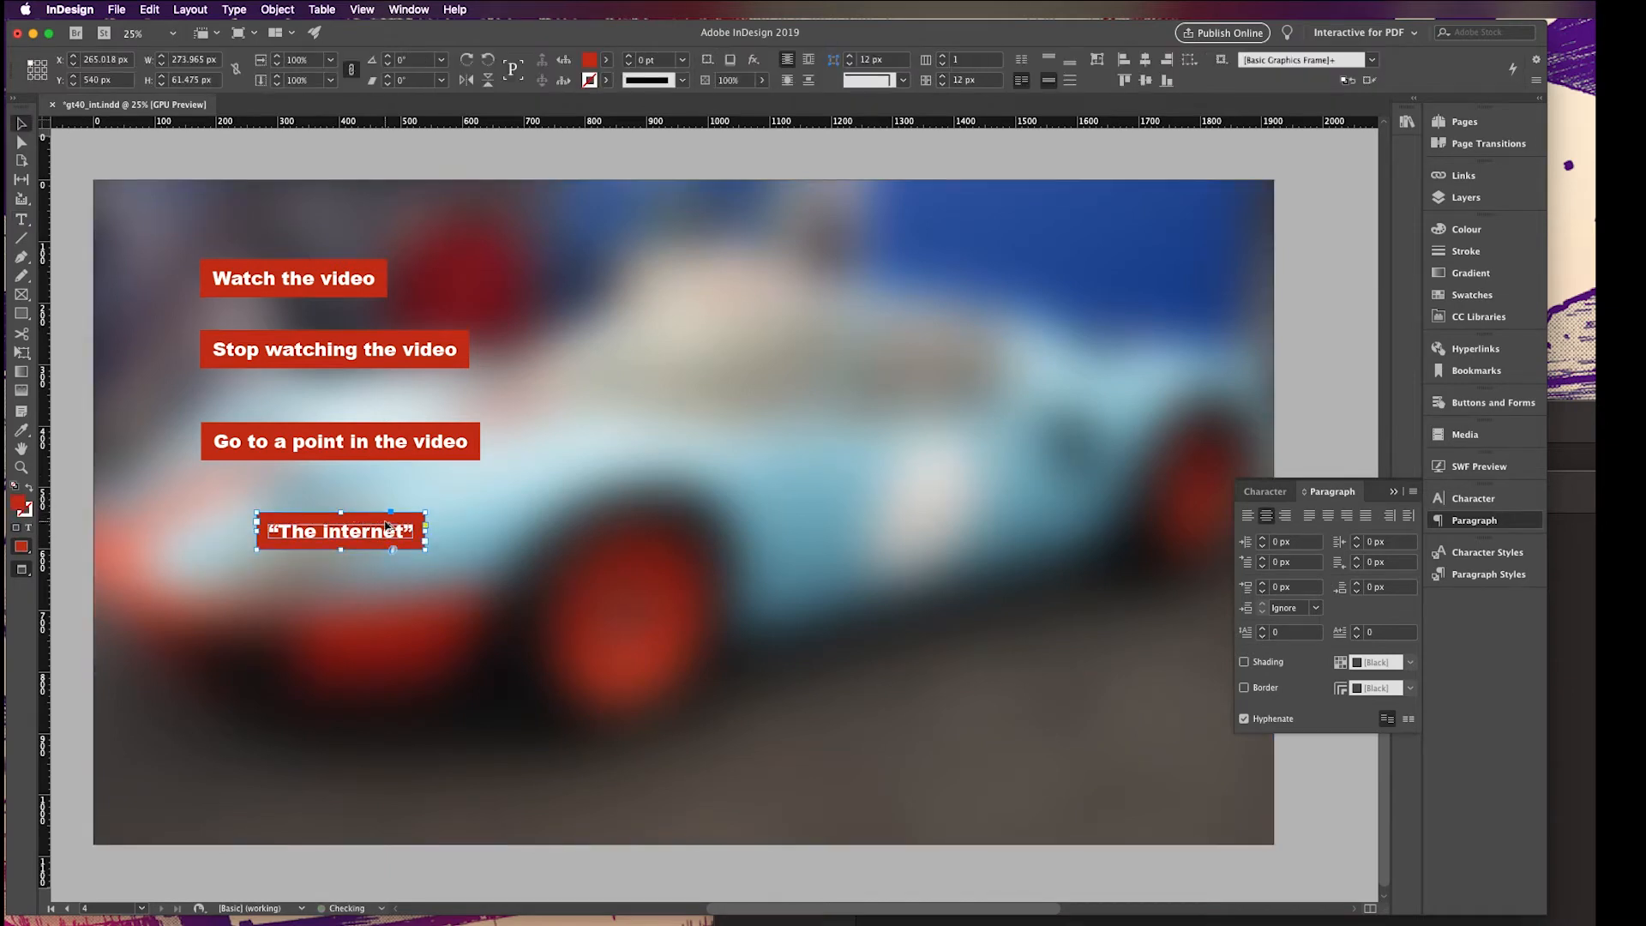
# Duplicate 'The internet' button near the page's lower-right corner, widen the copy and change its text to 'Start of this thing'
pyautogui.moveTo(326, 529); pyautogui.dragTo(1092, 786)
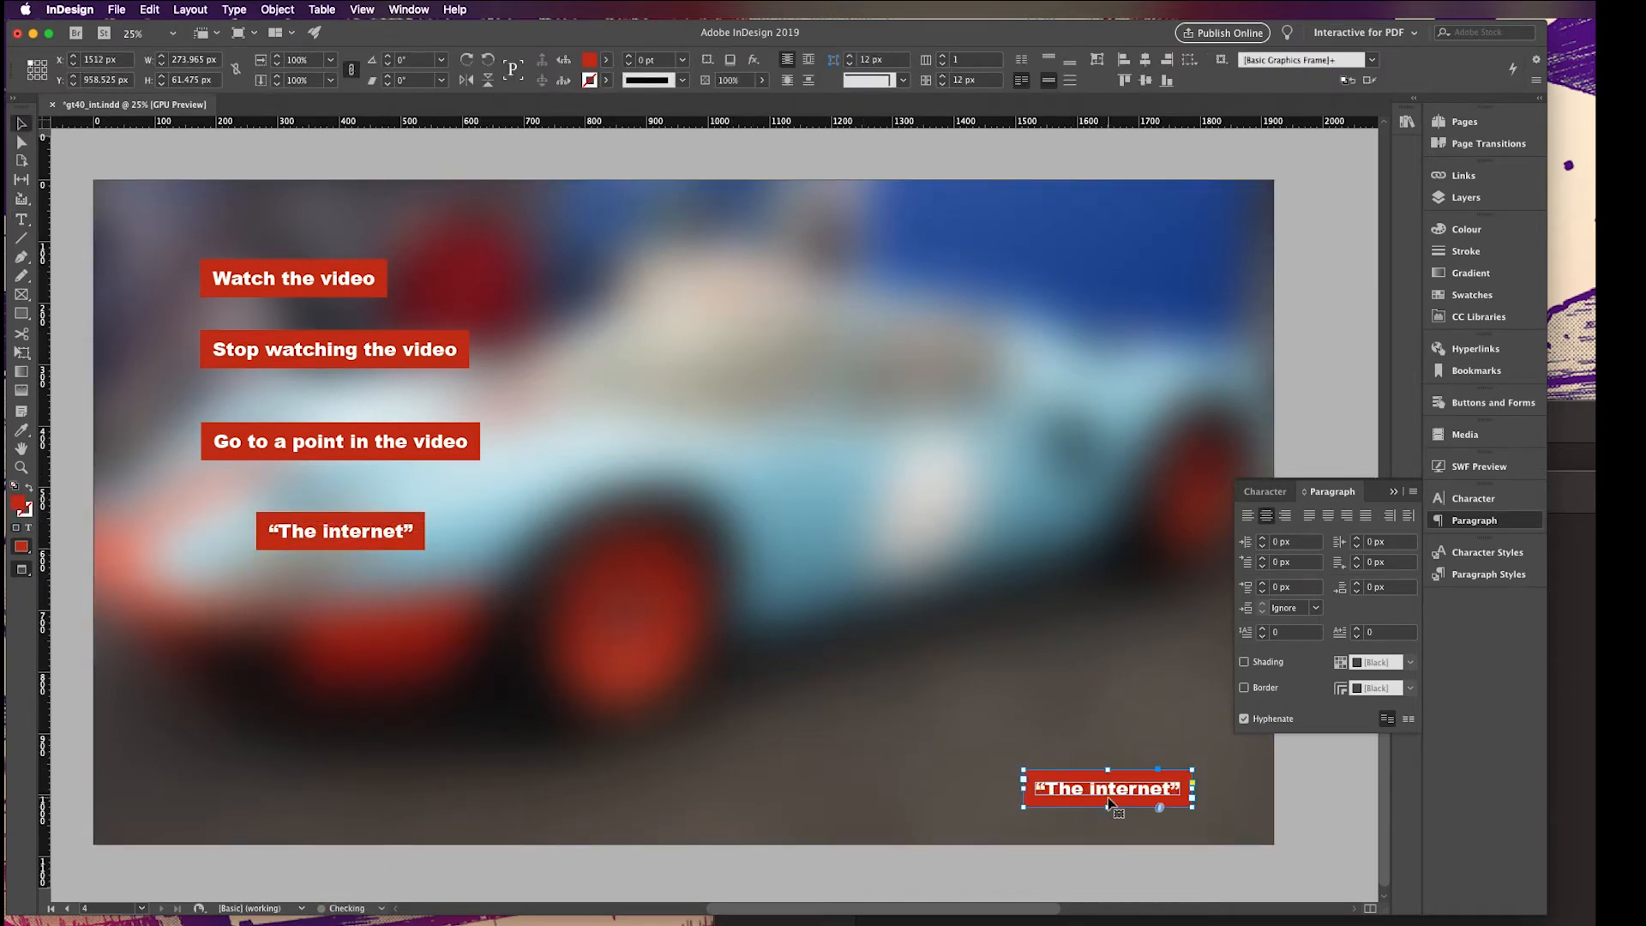
pyautogui.doubleClick(1108, 789)
pyautogui.press('Escape')
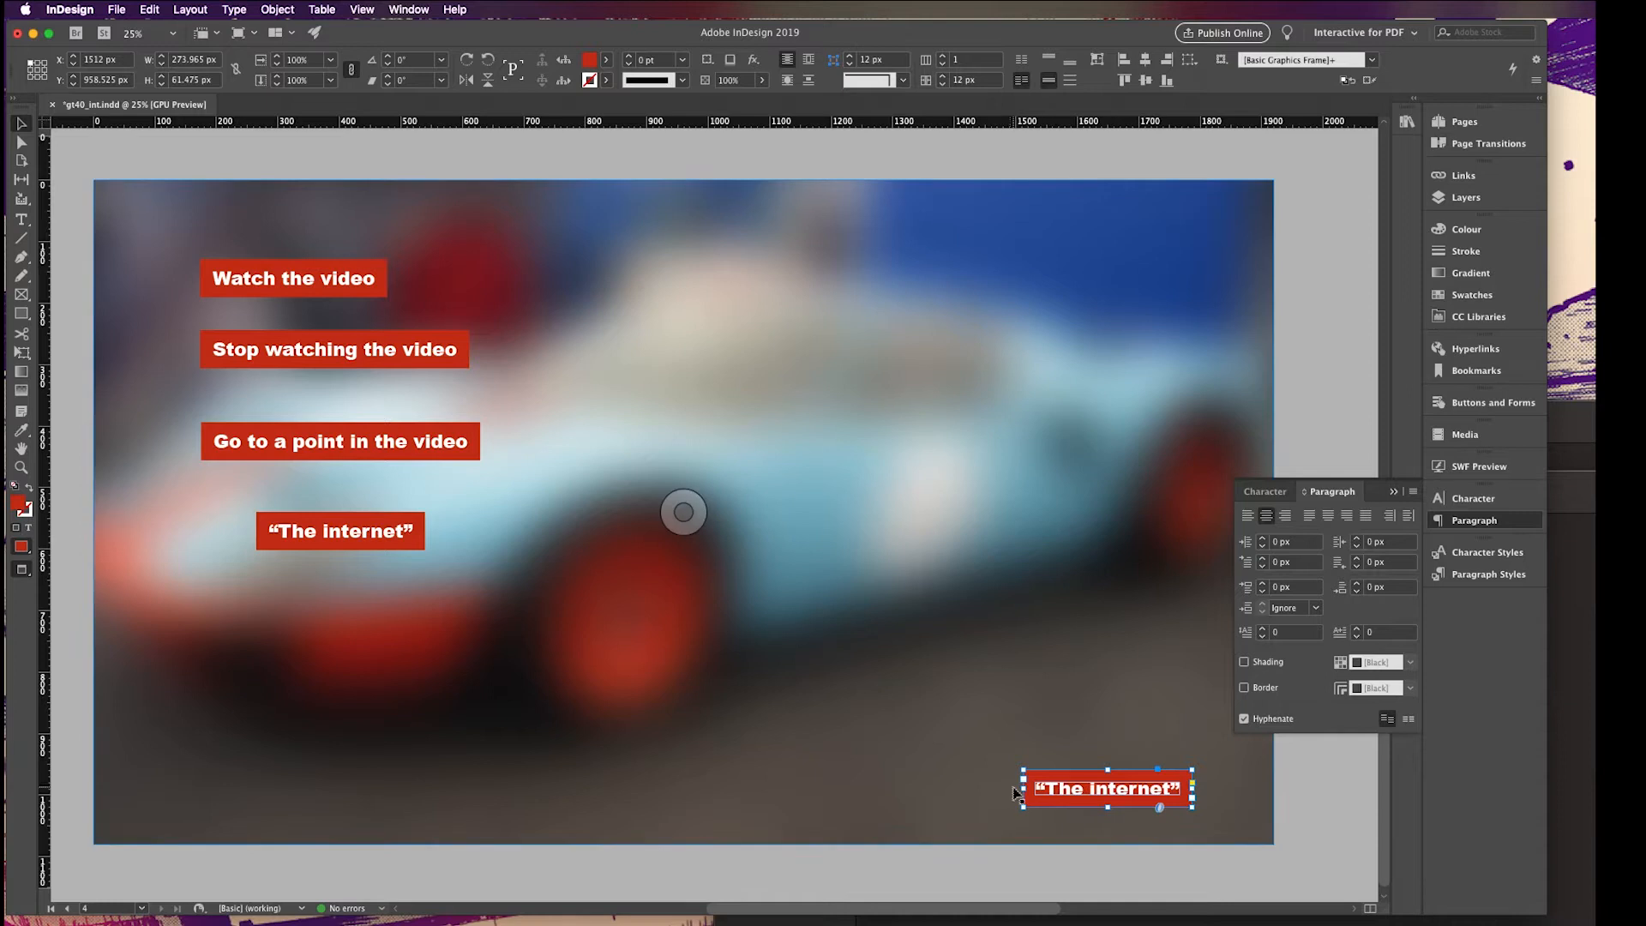
pyautogui.moveTo(1023, 789); pyautogui.dragTo(790, 788)
pyautogui.doubleClick(946, 787)
pyautogui.press('super+a')
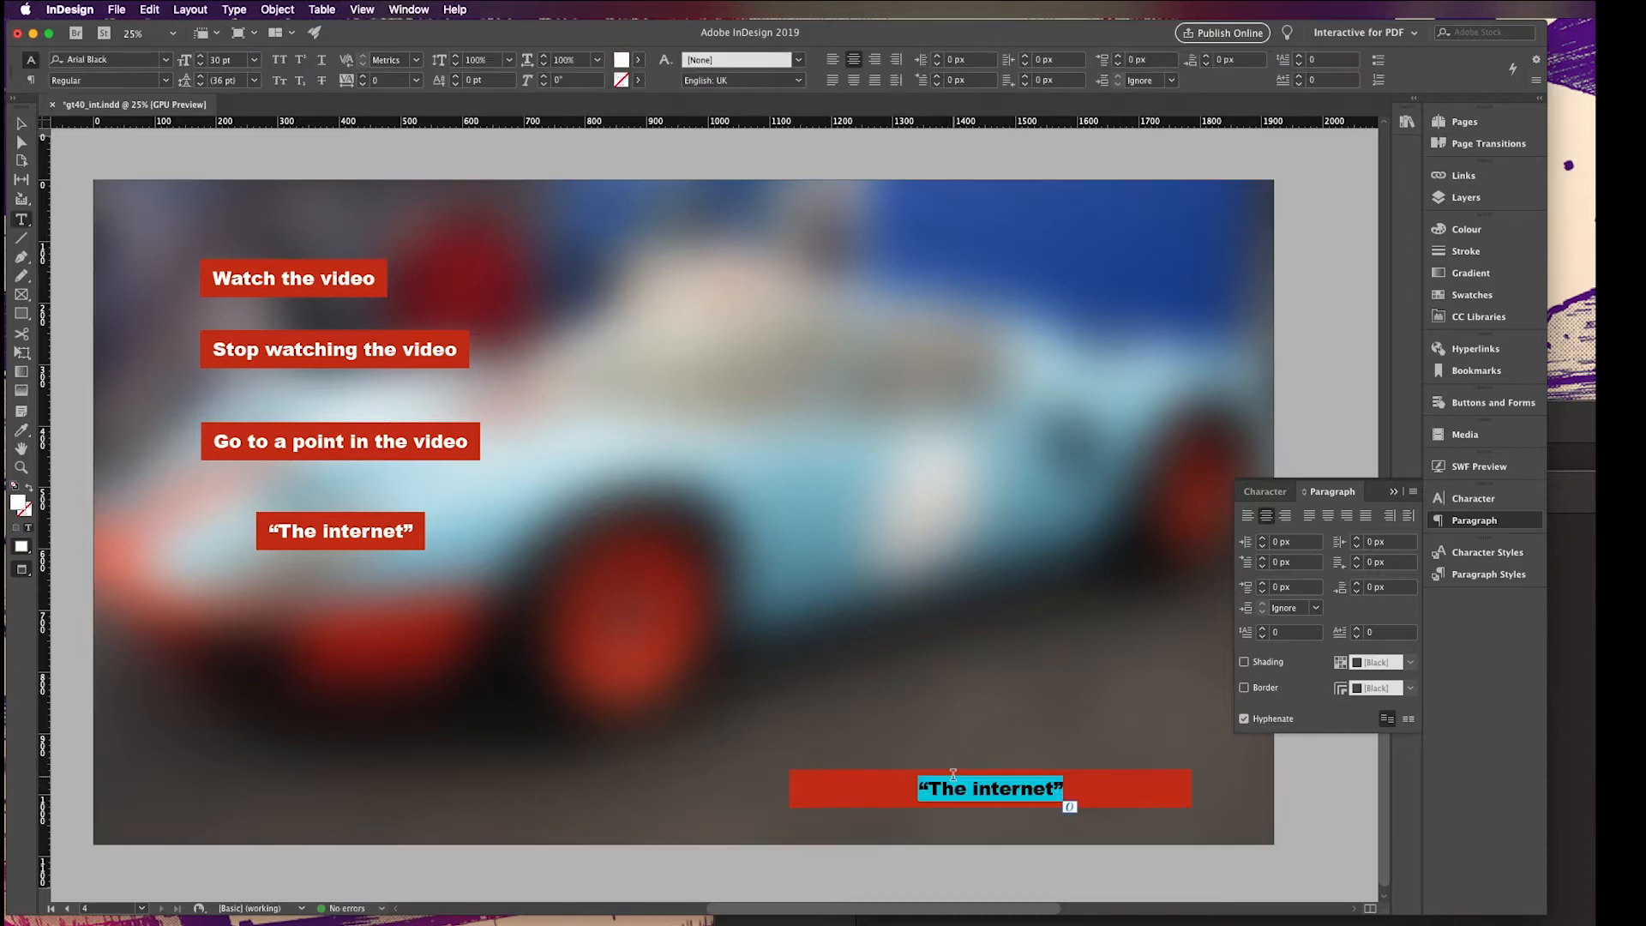
pyautogui.write('Styart')
pyautogui.press('BackSpace')
pyautogui.press('BackSpace')
pyautogui.press('BackSpace')
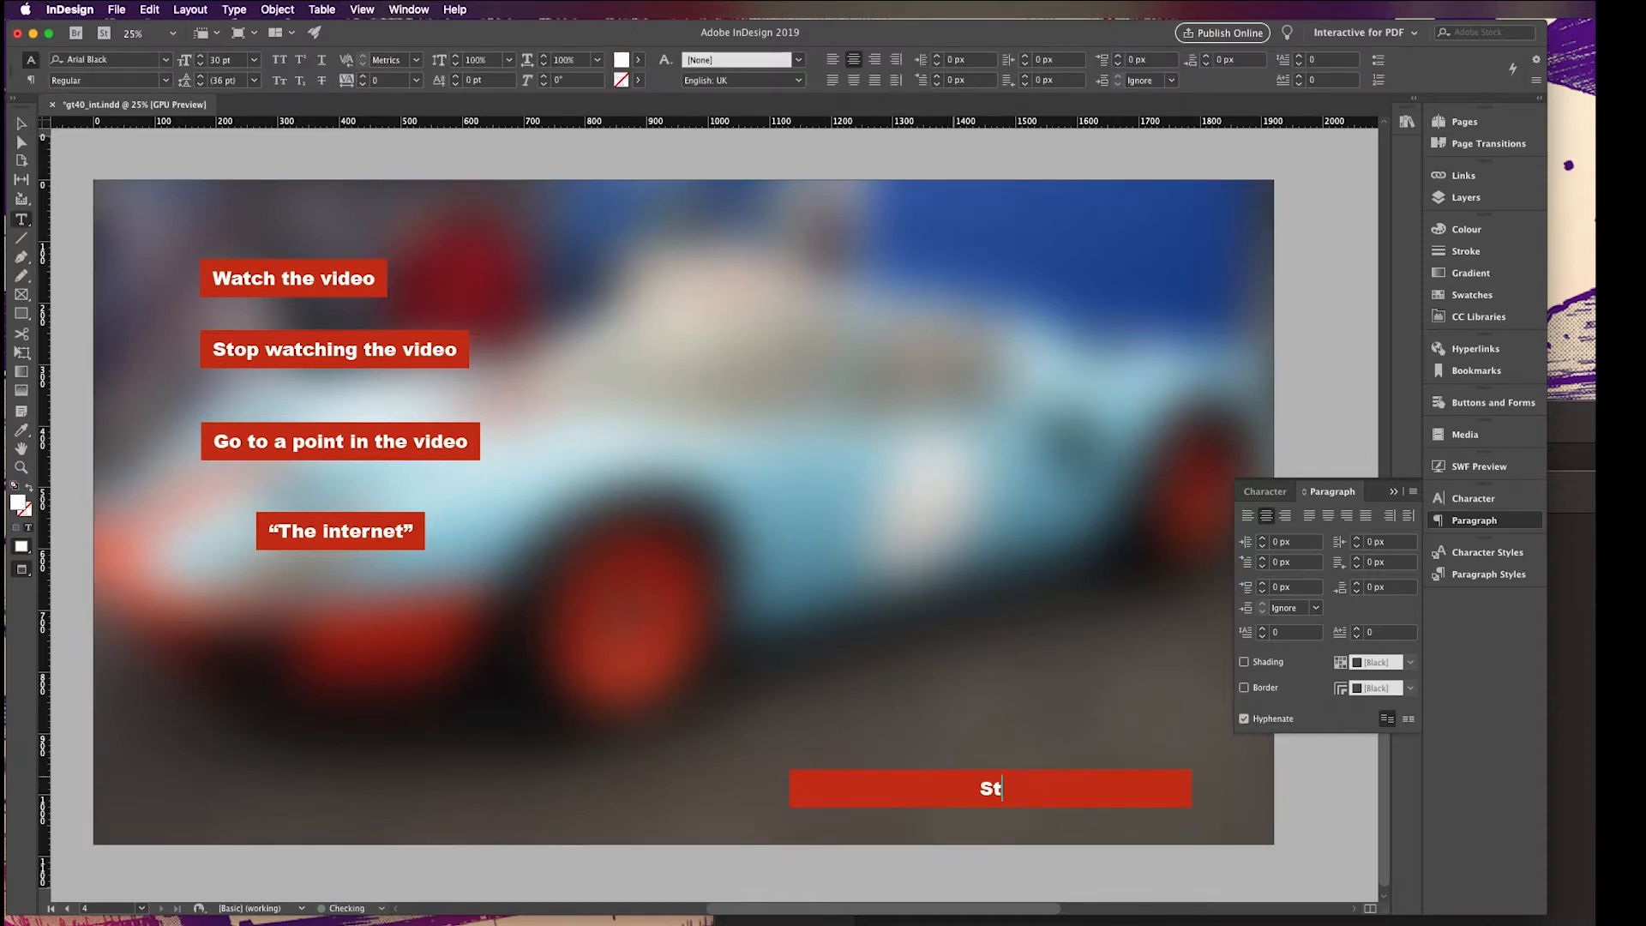
pyautogui.write('rt of this thing')
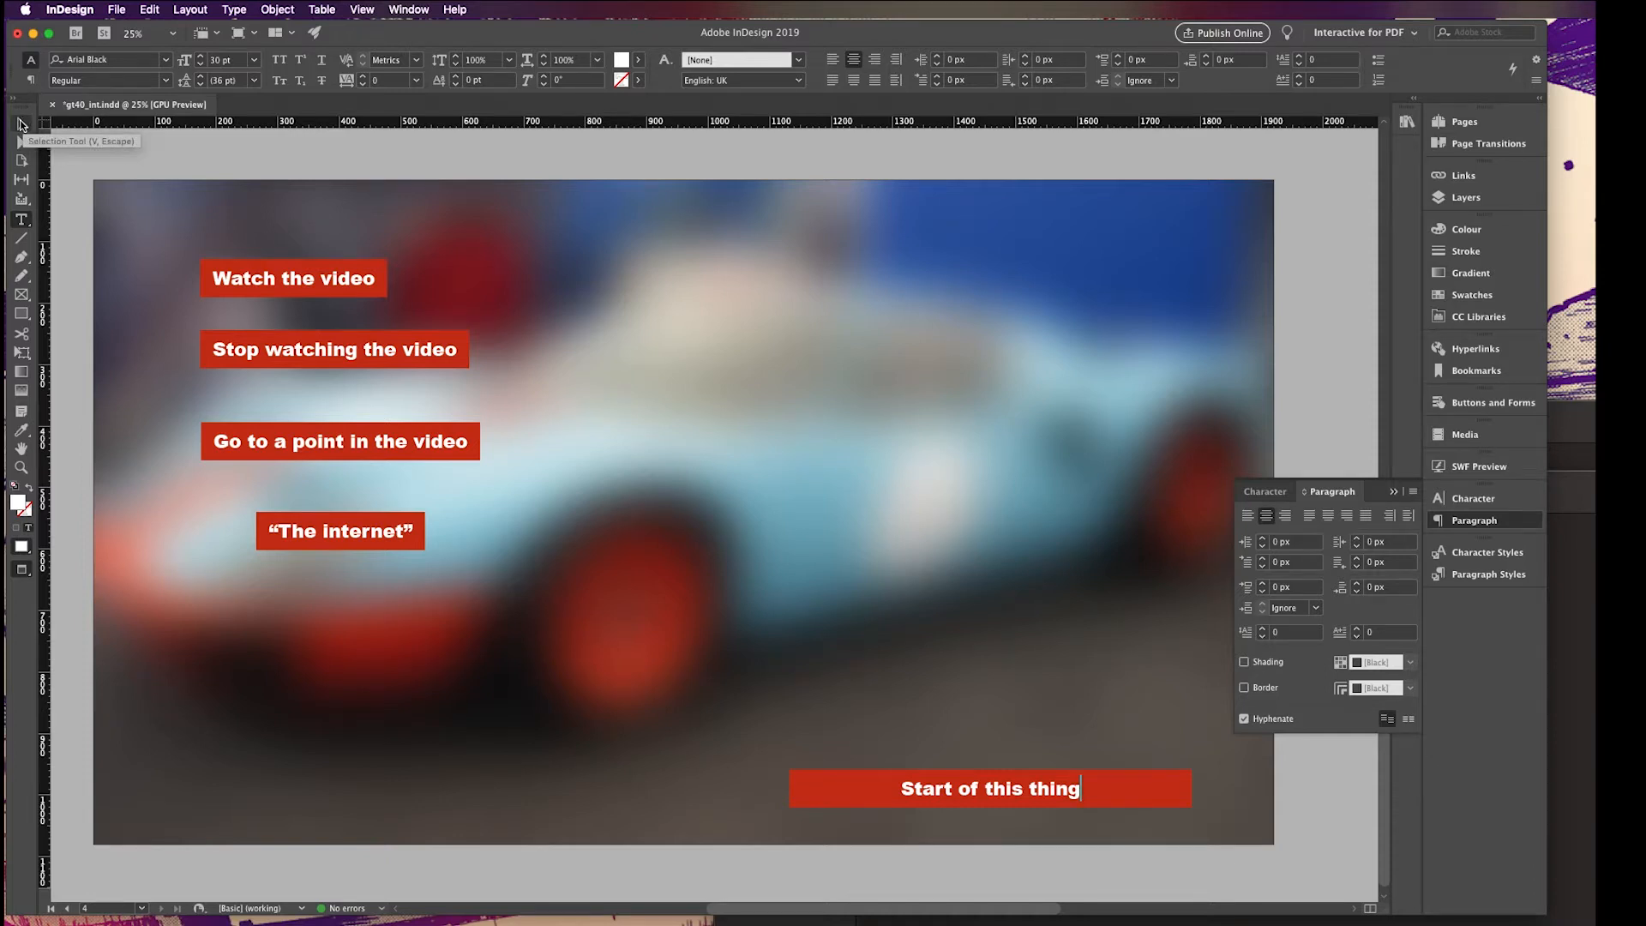
# Fit the 'Start of this thing' frame to its content, place it in the page's lower-right margin corner, and show the layout guides
pyautogui.click(20, 124)
pyautogui.press('alt+super+c')
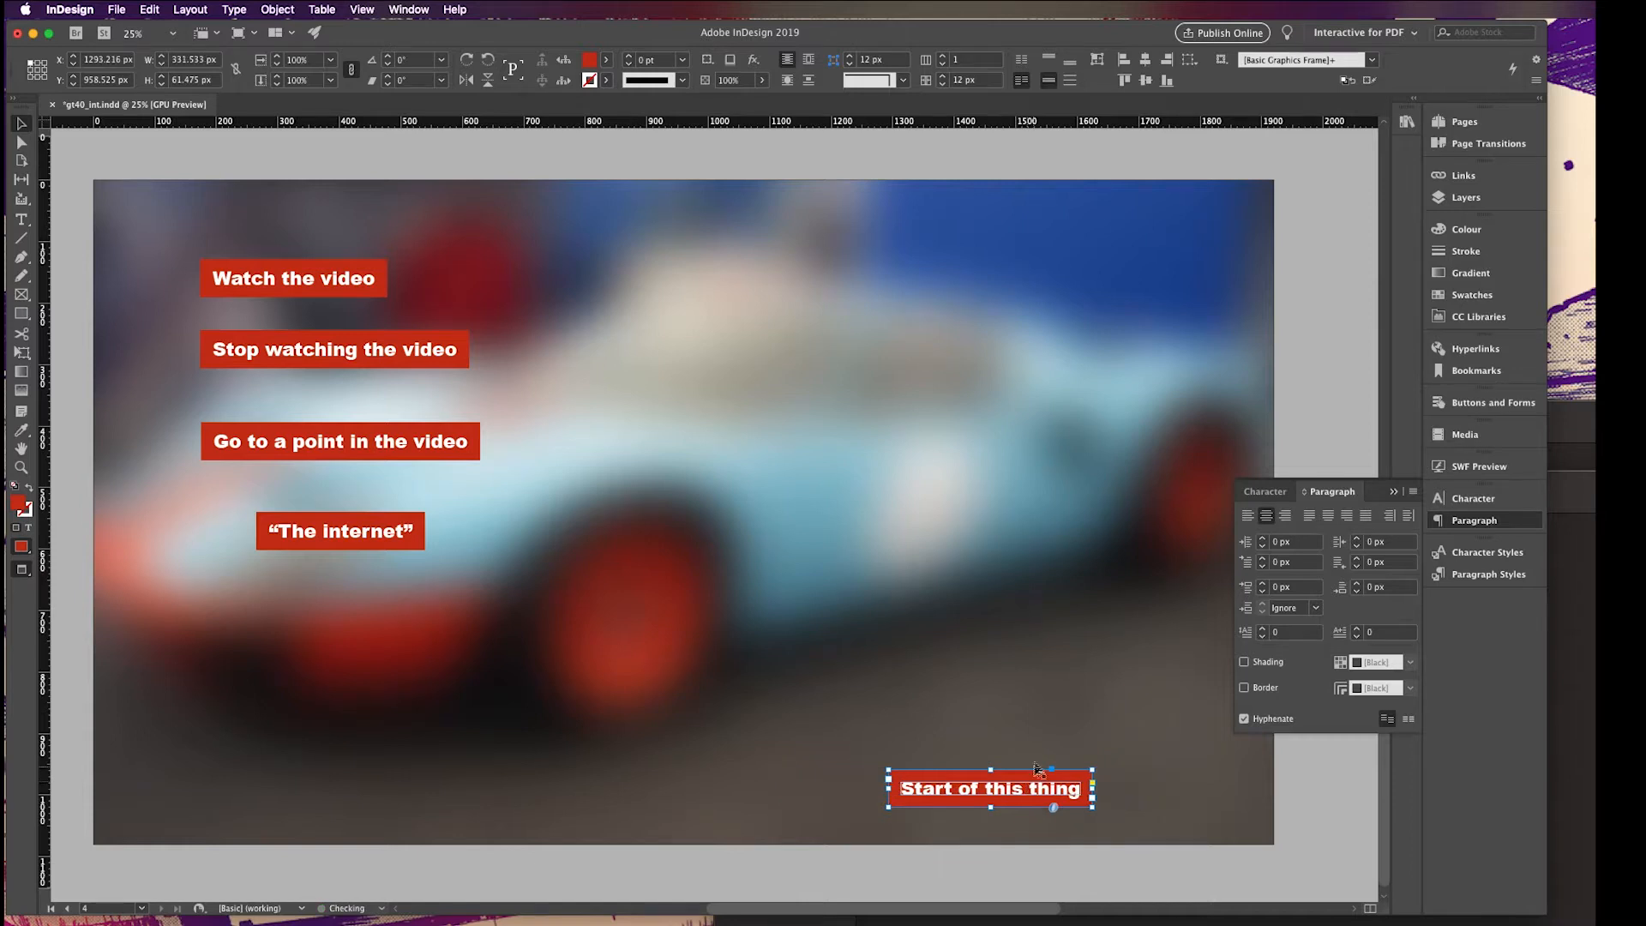
pyautogui.moveTo(1037, 789); pyautogui.dragTo(1232, 804)
pyautogui.click(1293, 804)
pyautogui.click(1324, 790)
pyautogui.press('w')
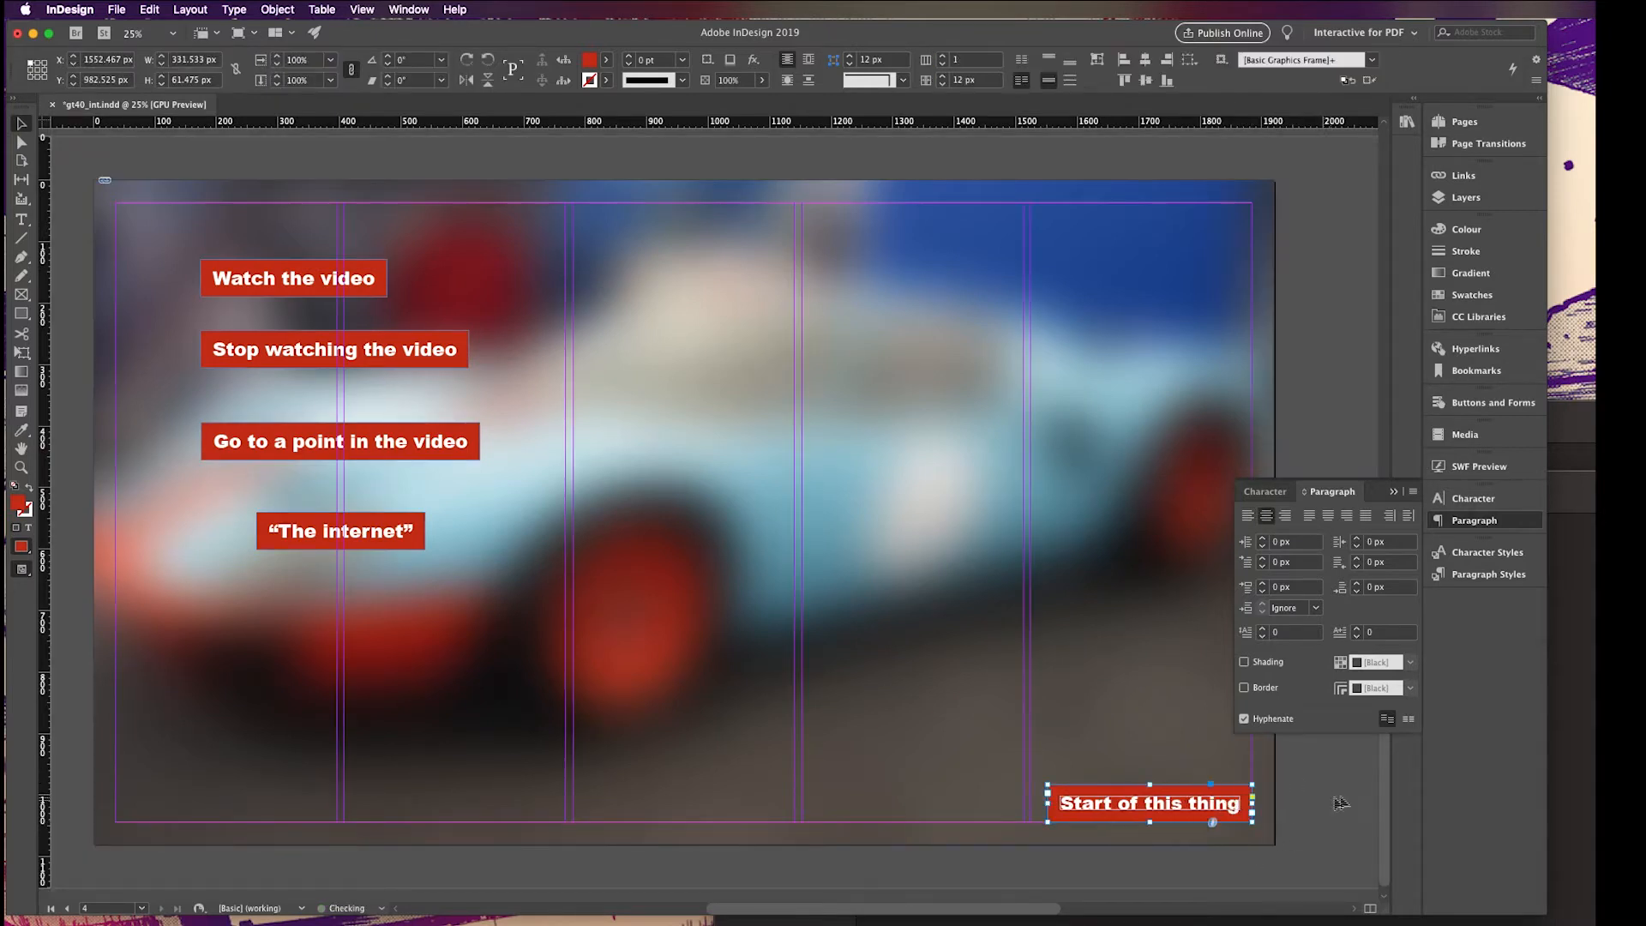
# Align the left edges of the four stacked buttons on the page's left side
pyautogui.click(300, 278)
pyautogui.keyDown('shift'); pyautogui.click(300, 351); pyautogui.keyUp('shift')
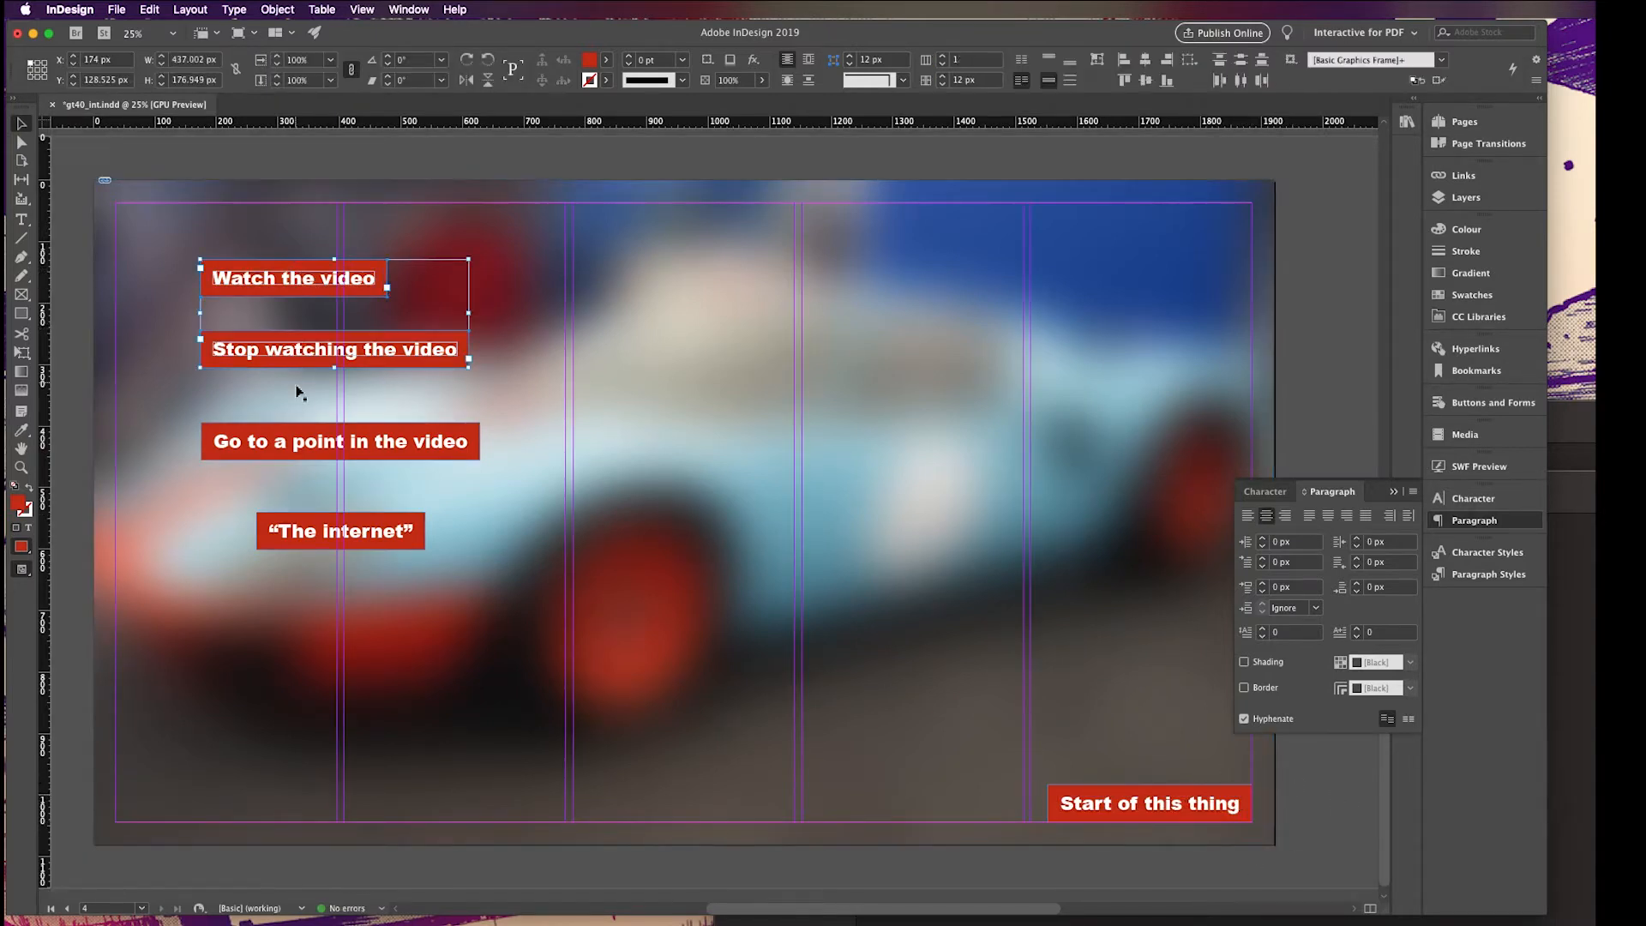
pyautogui.keyDown('shift'); pyautogui.click(306, 441); pyautogui.keyUp('shift')
pyautogui.keyDown('shift'); pyautogui.click(342, 531); pyautogui.keyUp('shift')
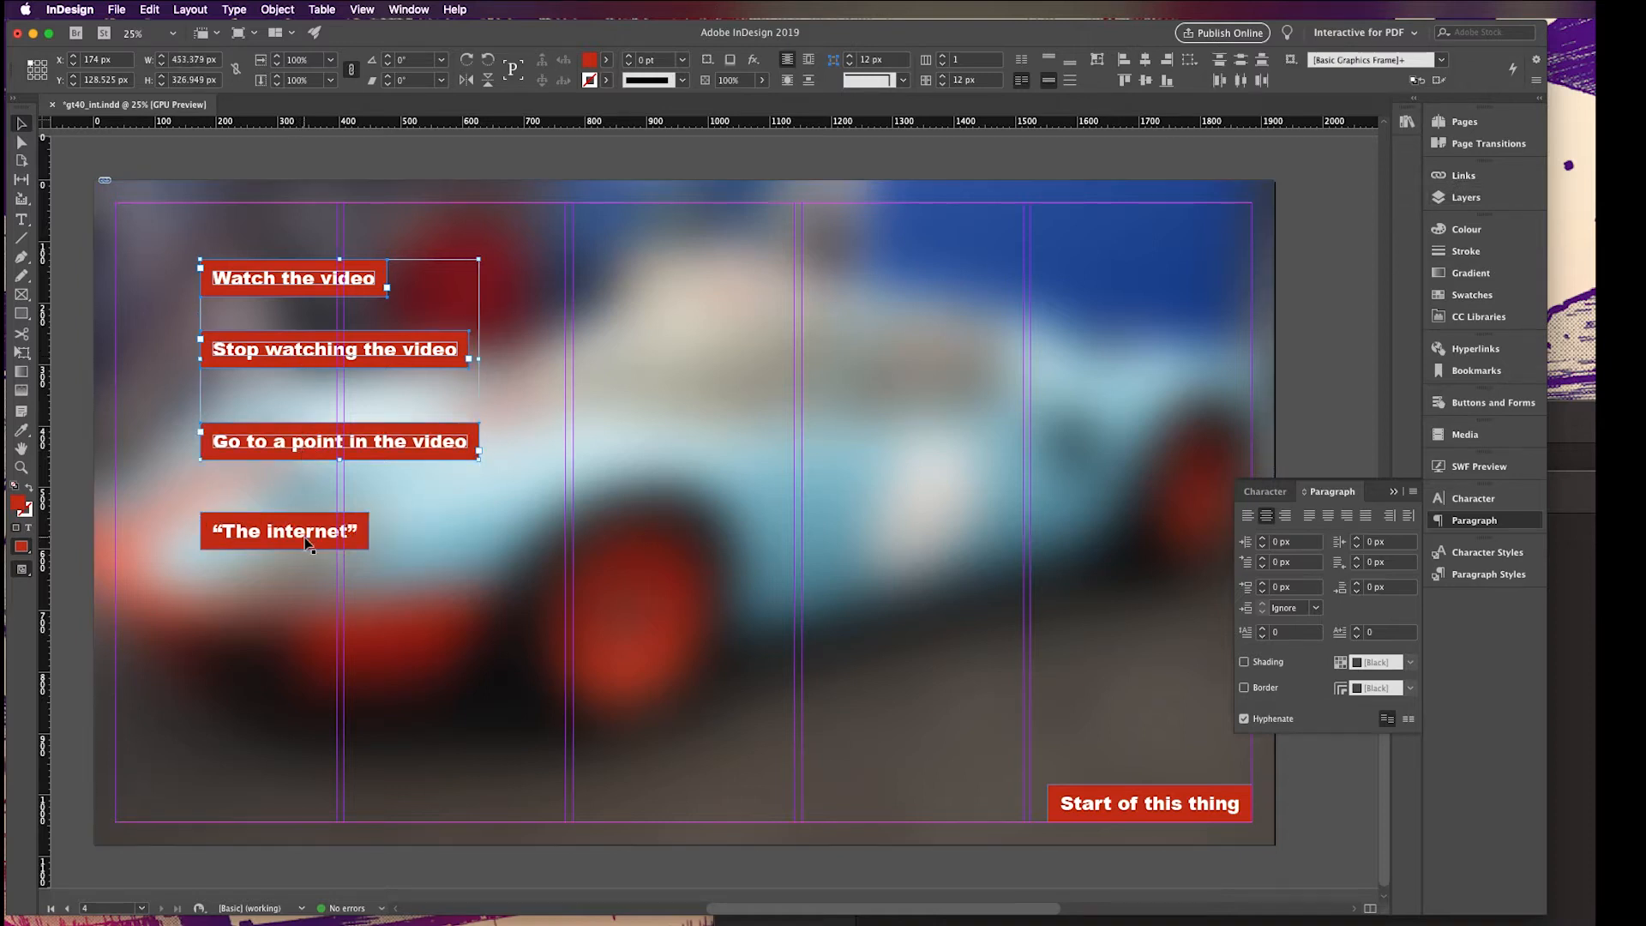
# Move 'The internet' button beside the 'Start of this thing' button and fill it with the R=36 G=36 B=36 swatch
pyautogui.moveTo(306, 542); pyautogui.dragTo(962, 808)
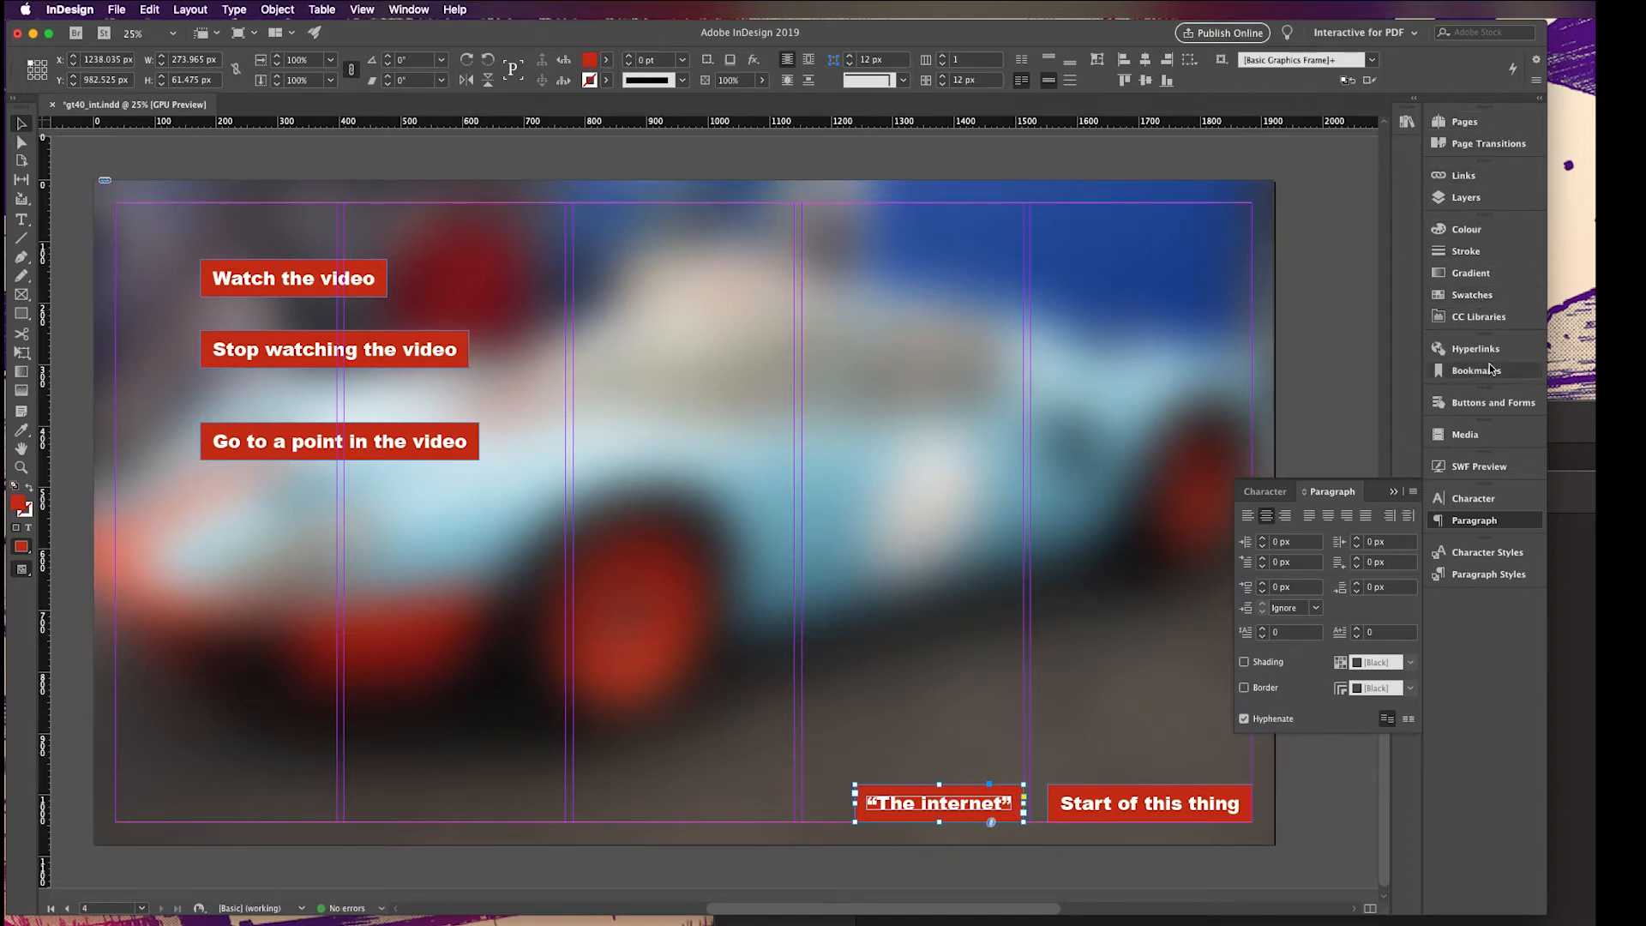
pyautogui.click(1471, 296)
pyautogui.click(1290, 364)
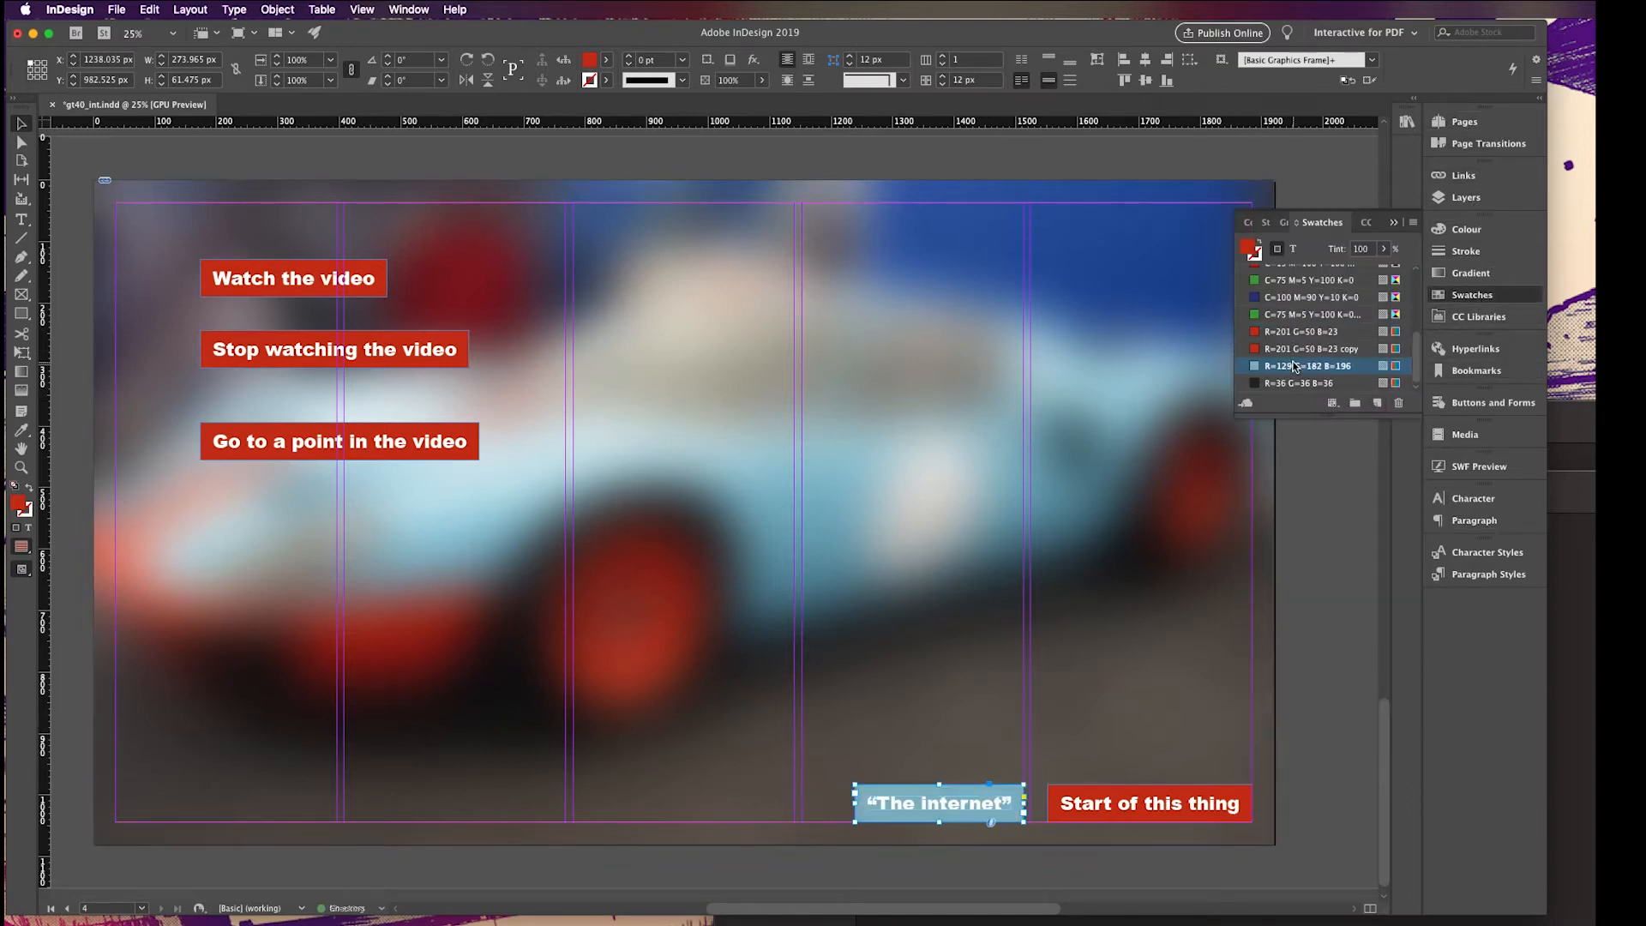
pyautogui.click(1302, 384)
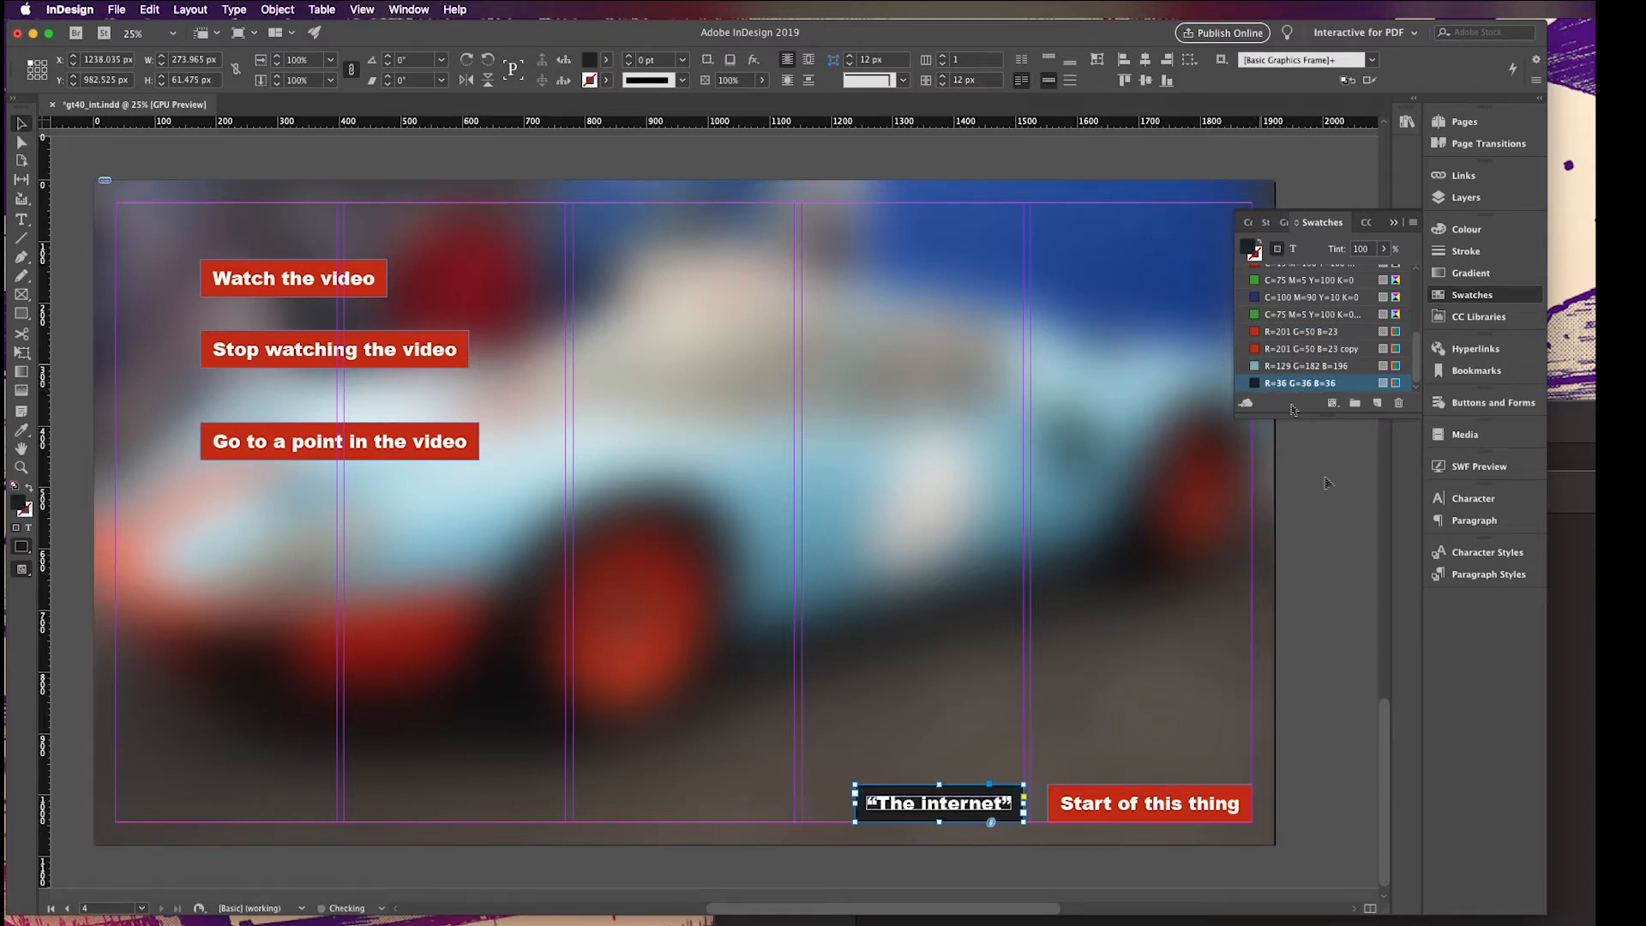
# Fill the 'Start of this thing' button with the R=36 G=36 B=36 swatch
pyautogui.click(1237, 800)
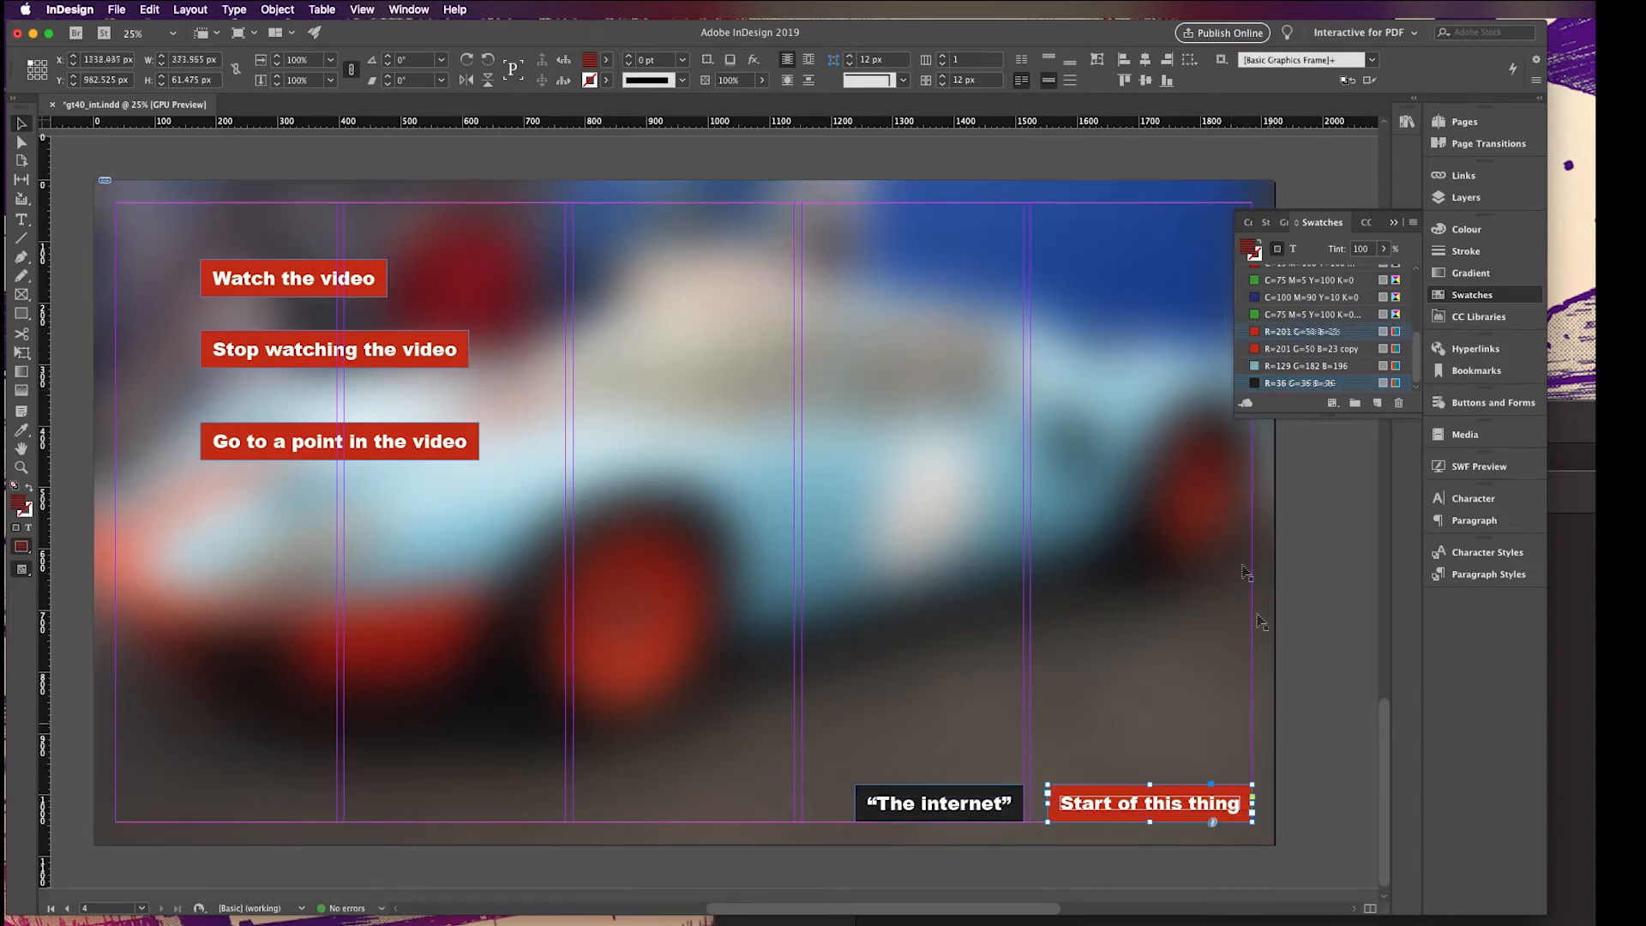
pyautogui.click(1295, 384)
pyautogui.scroll(3, 1295, 385)
# Fill the 'Watch the video' button with R=129 G=182 B=196 and the 'Go to a point in the video' button with R=36 G=36 B=36
pyautogui.click(292, 279)
pyautogui.scroll(-3, 1311, 364)
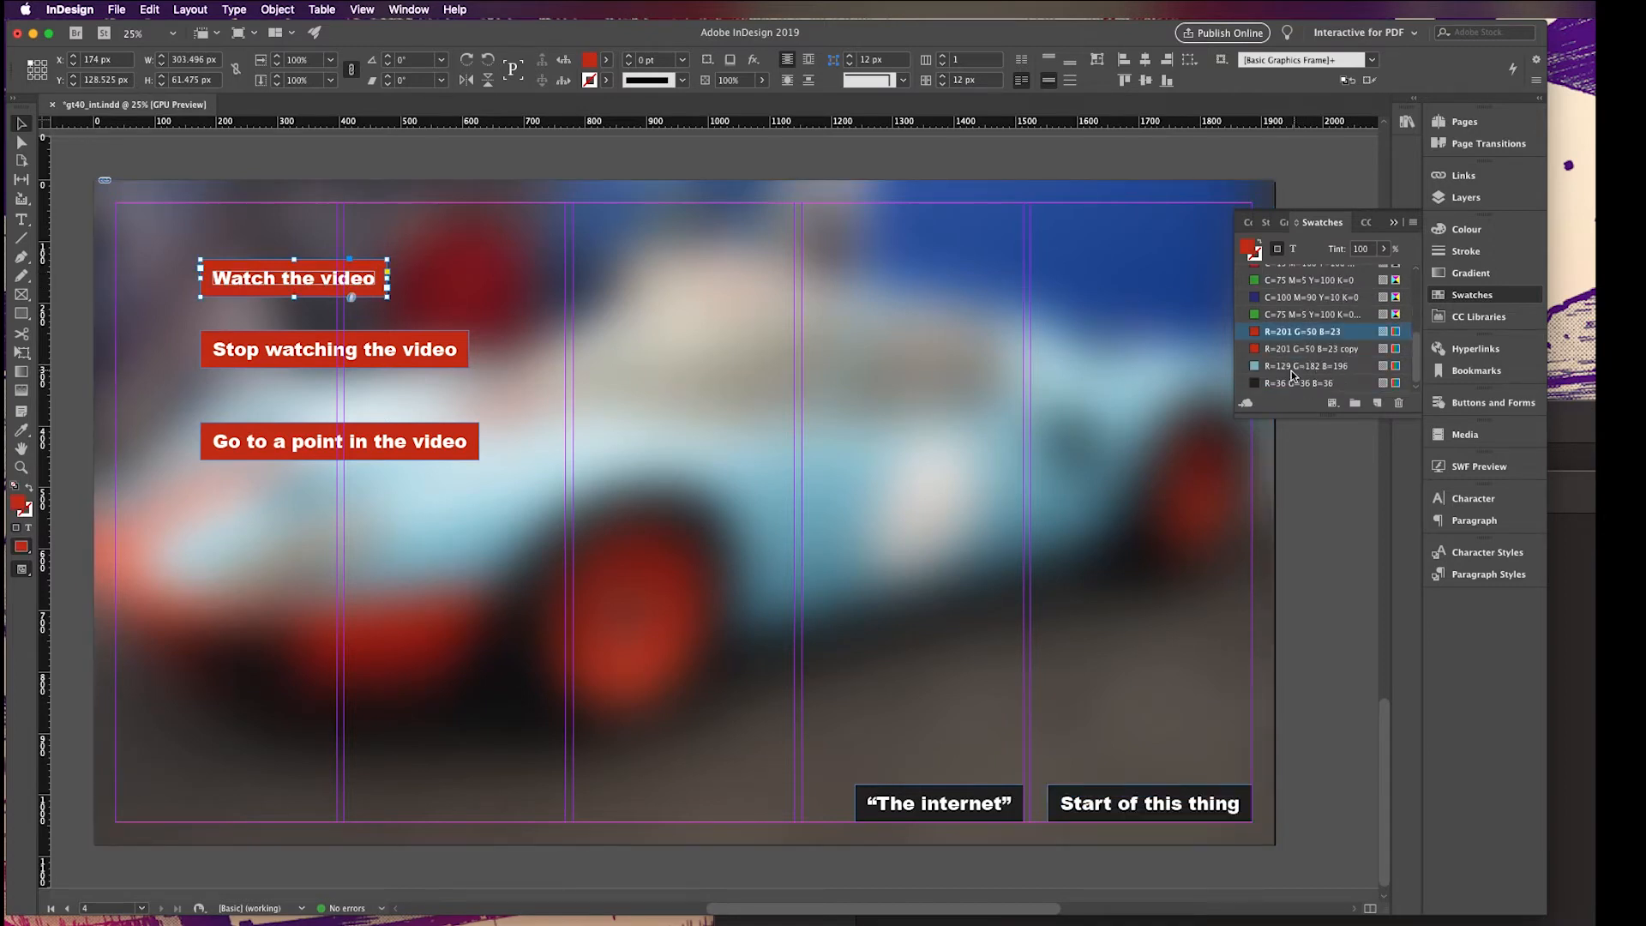
pyautogui.click(1308, 365)
pyautogui.click(360, 444)
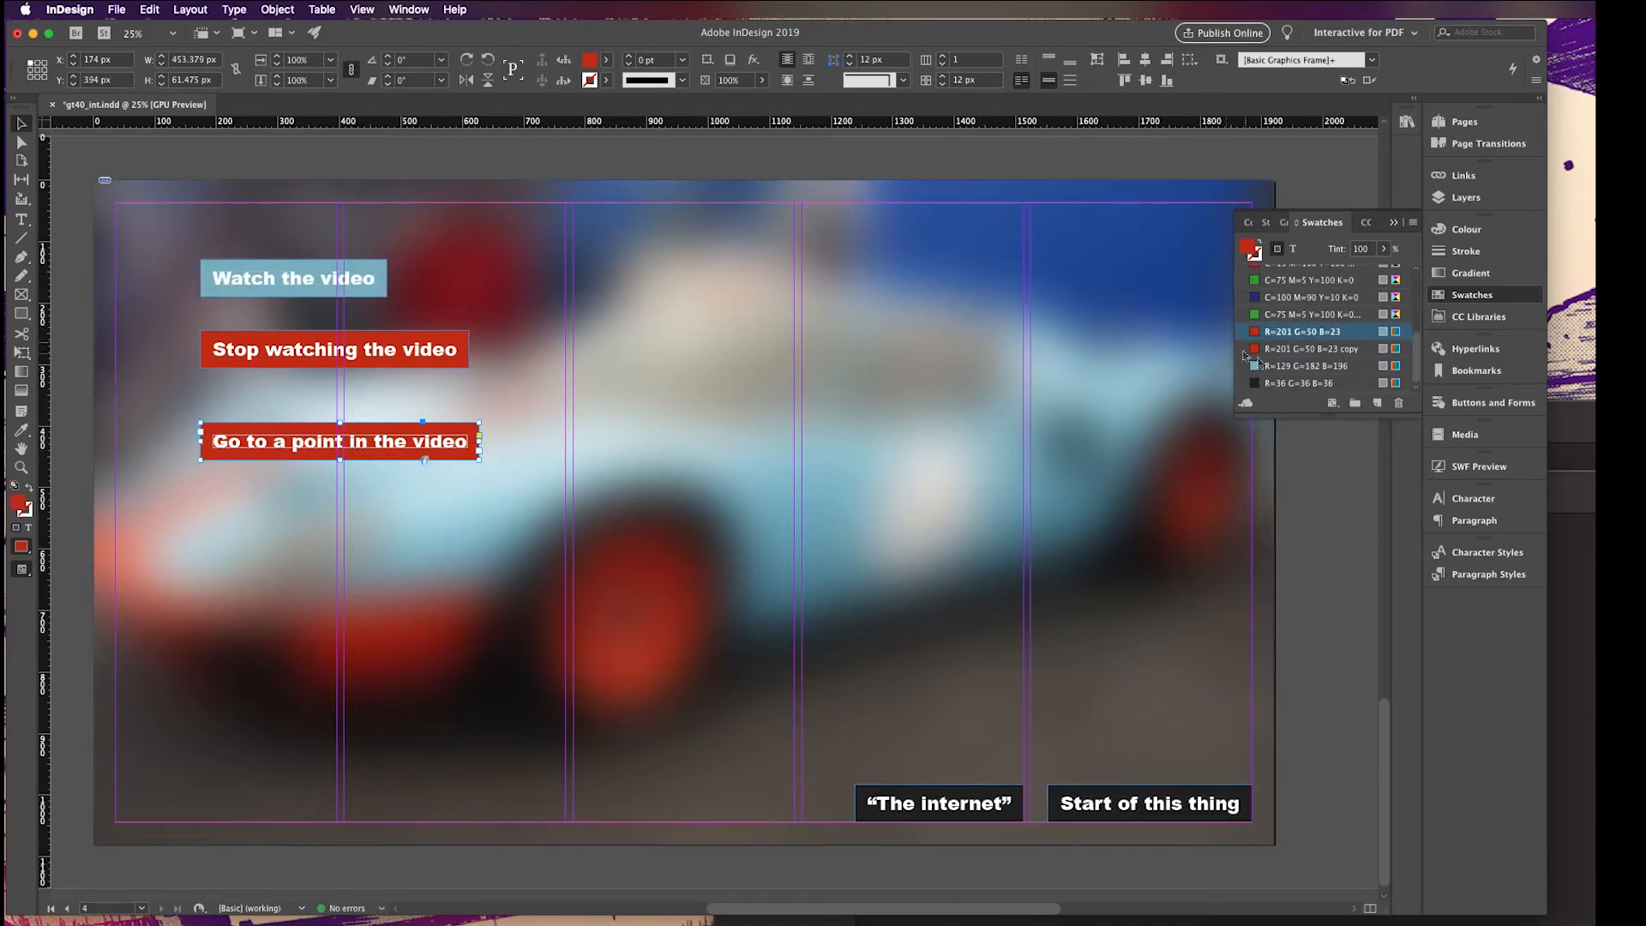
pyautogui.click(1296, 384)
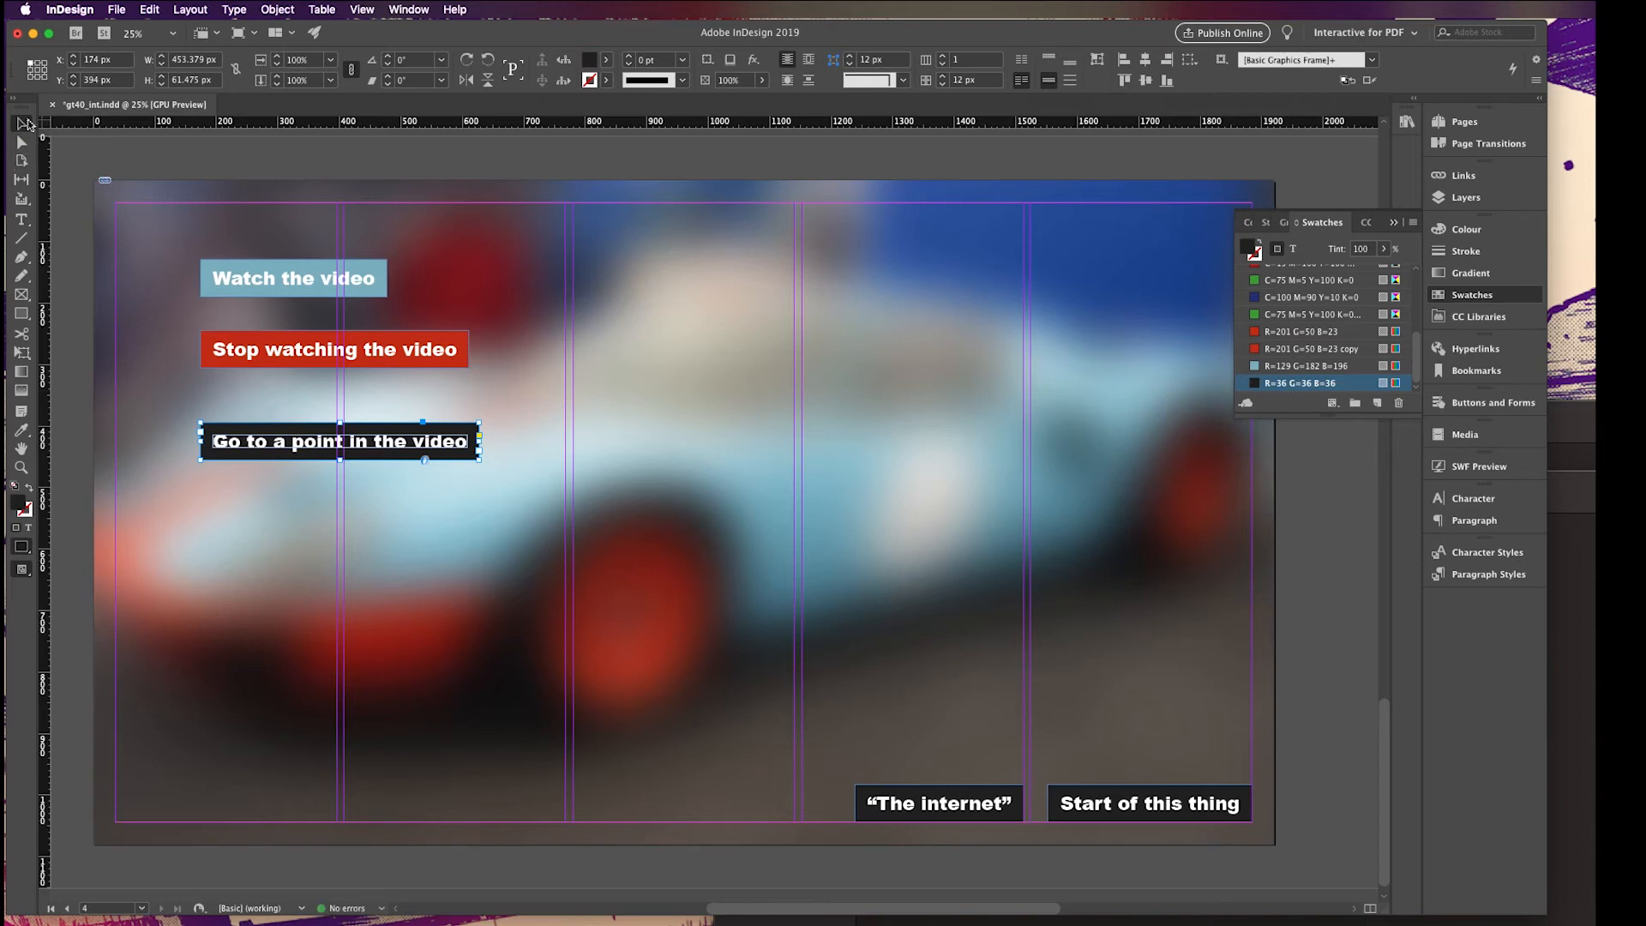
# Align the left edges of the three video buttons and distribute them evenly in the vertical direction
pyautogui.keyDown('shift'); pyautogui.click(324, 344); pyautogui.keyUp('shift')
pyautogui.keyDown('shift'); pyautogui.click(313, 278); pyautogui.keyUp('shift')
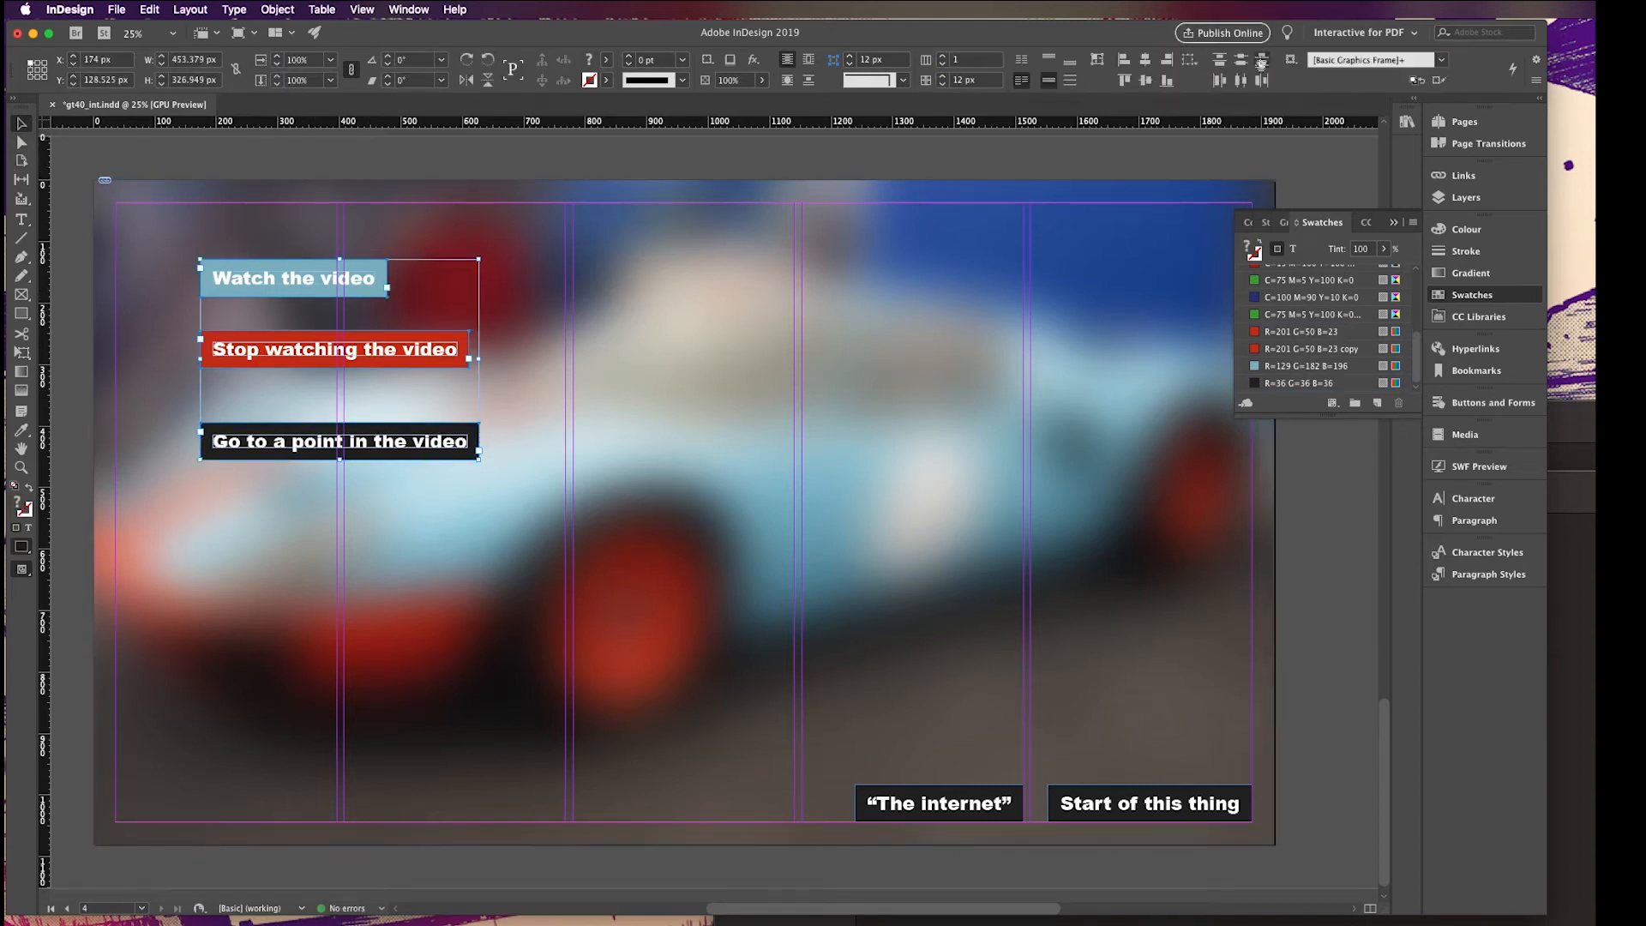
pyautogui.click(1240, 82)
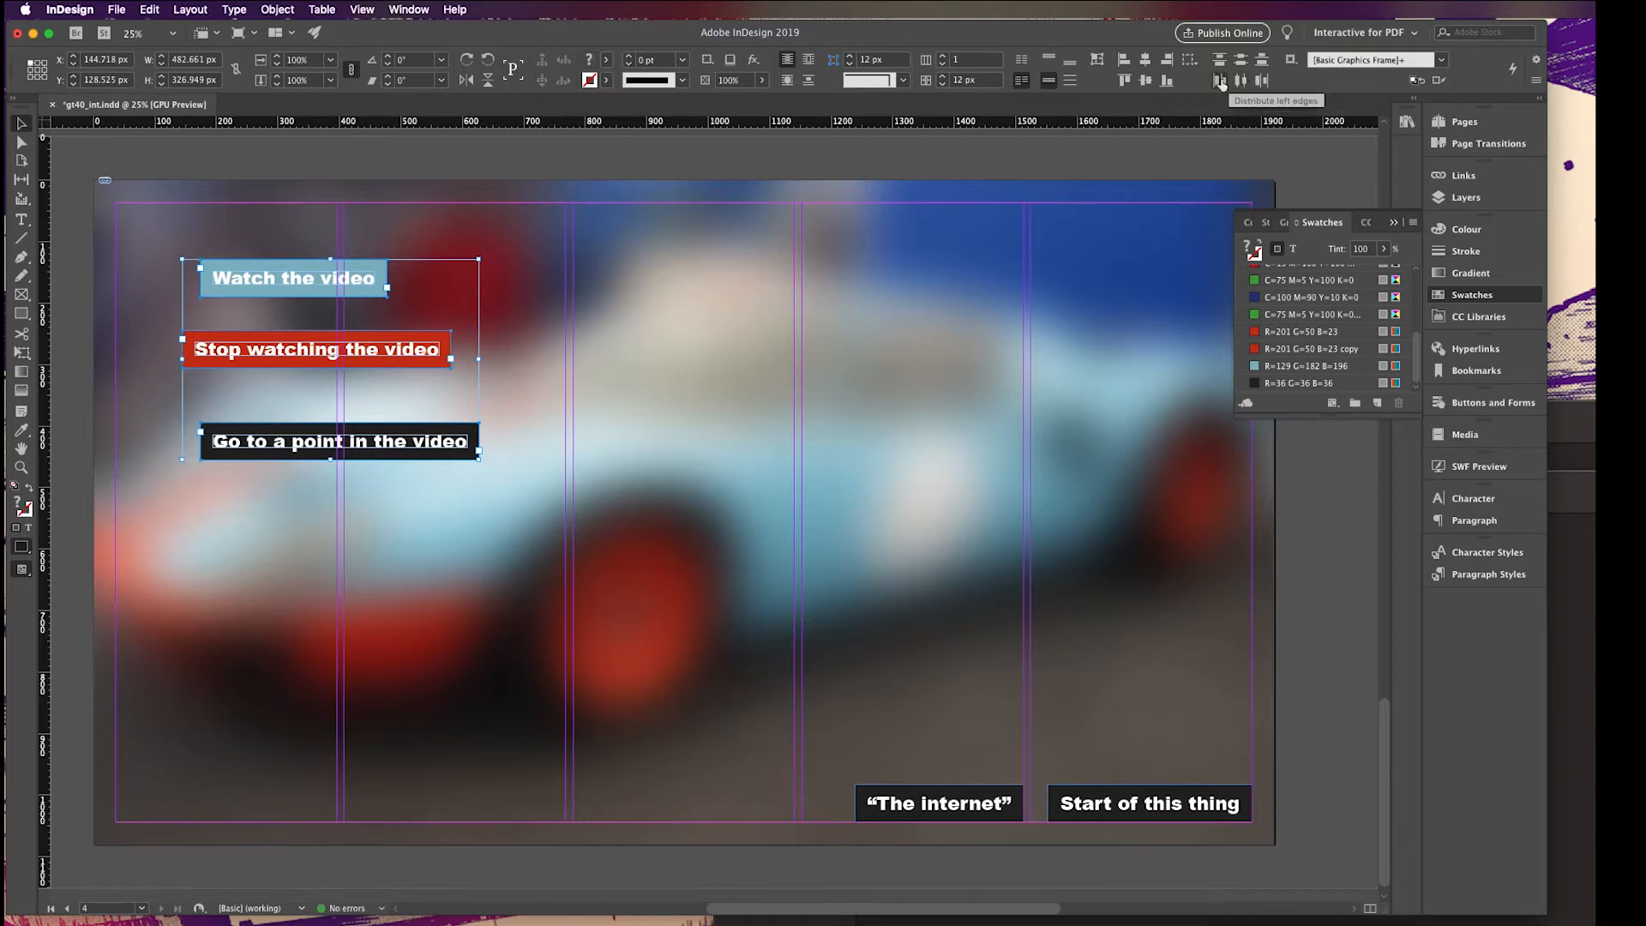
pyautogui.click(1221, 81)
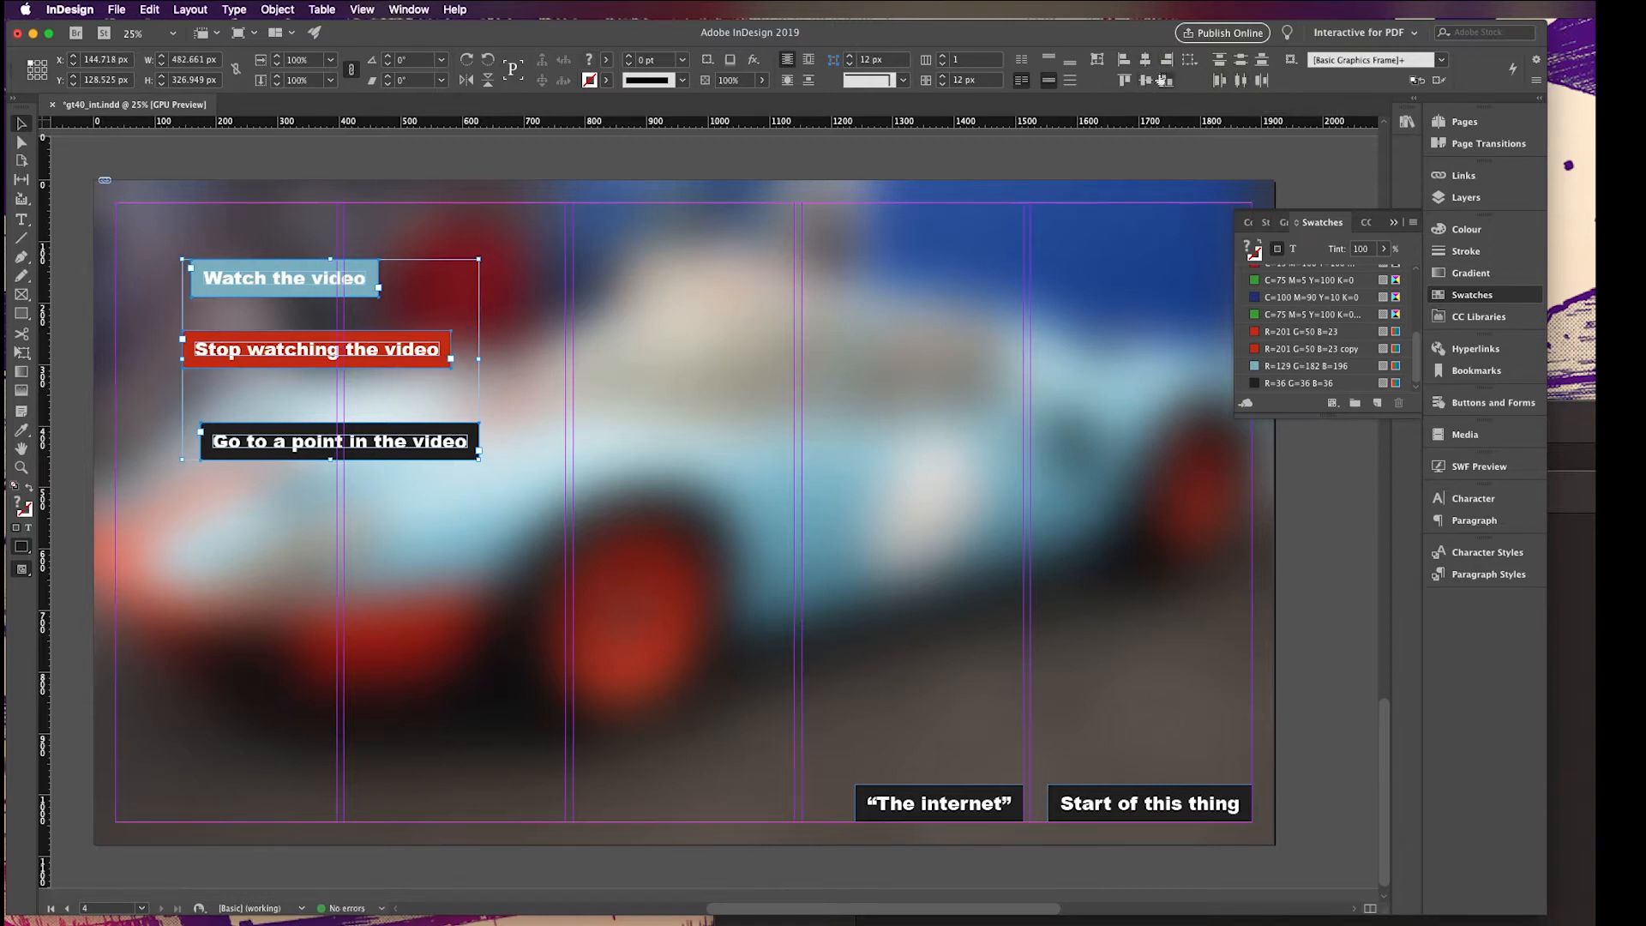
pyautogui.click(1125, 61)
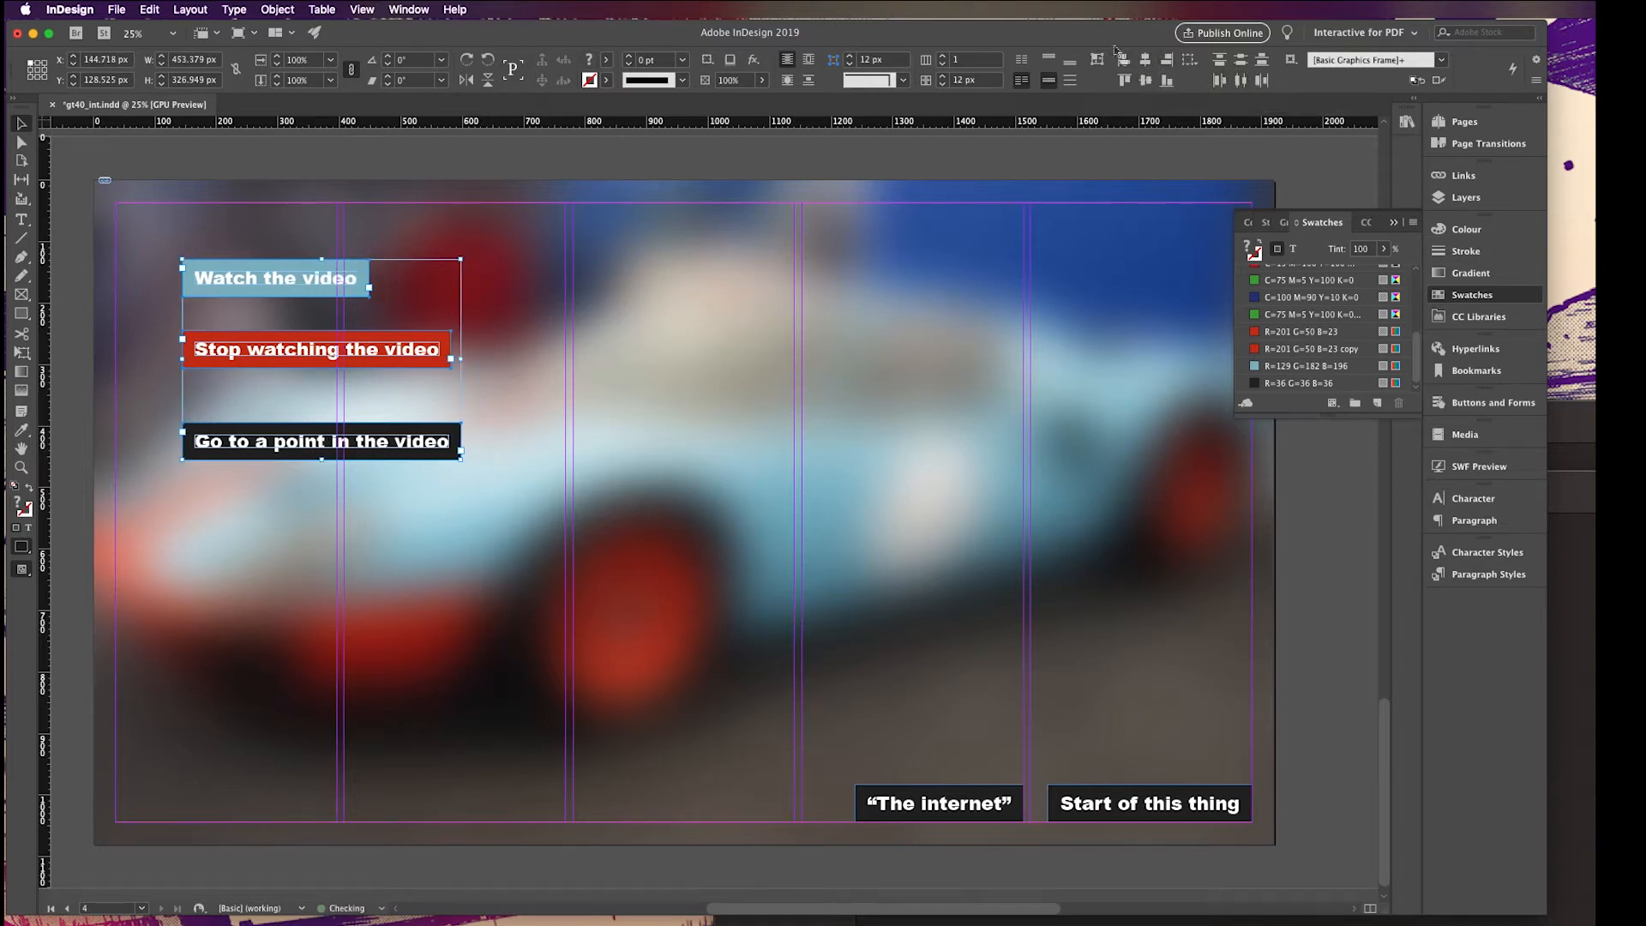
pyautogui.click(1241, 60)
pyautogui.click(223, 160)
# Move the three video buttons together into the page's upper-left margin corner
pyautogui.click(291, 283)
pyautogui.keyDown('shift'); pyautogui.click(302, 359); pyautogui.keyUp('shift')
pyautogui.keyDown('shift'); pyautogui.click(302, 440); pyautogui.keyUp('shift')
pyautogui.moveTo(301, 441); pyautogui.dragTo(235, 383)
pyautogui.click(240, 158)
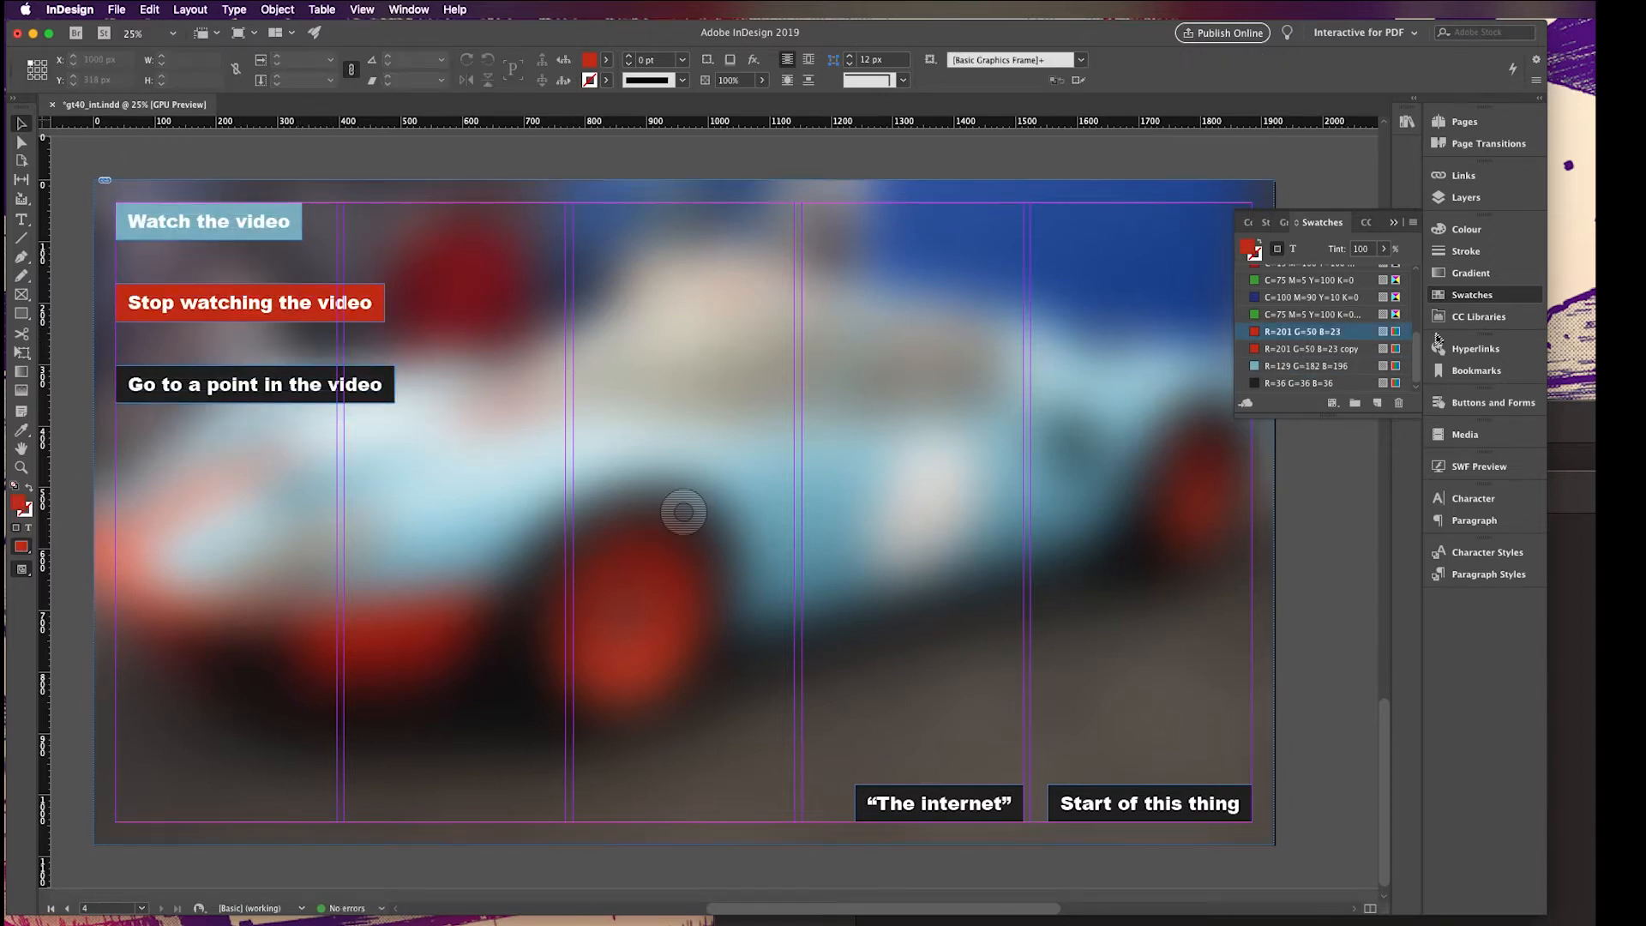
pyautogui.click(1573, 665)
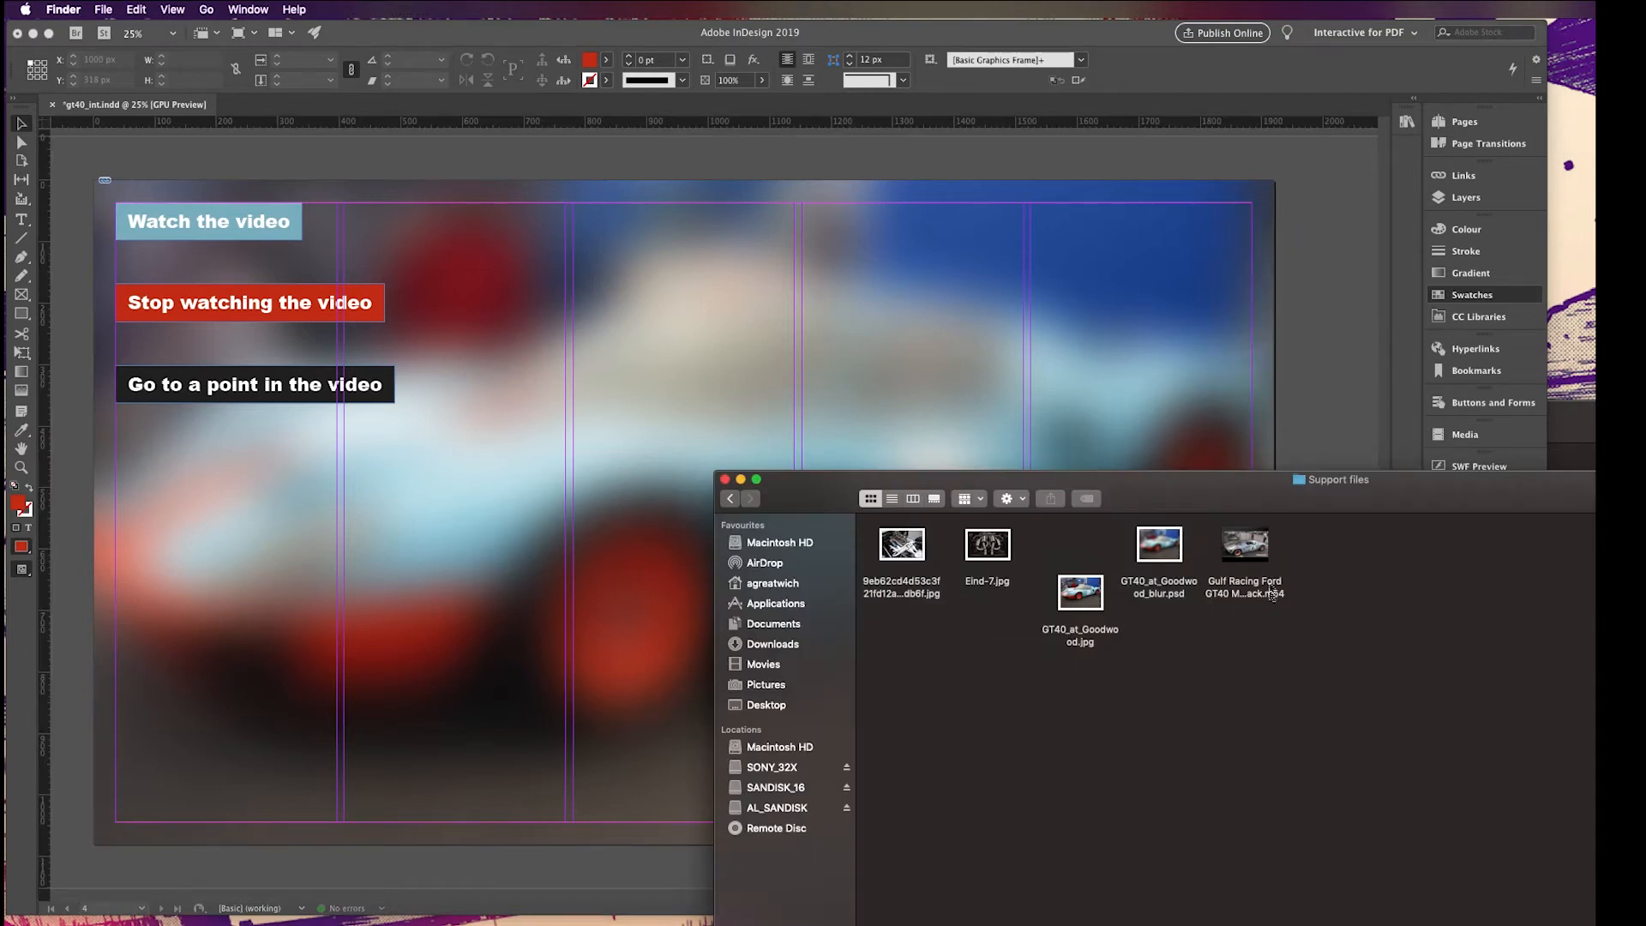
pyautogui.moveTo(1272, 594); pyautogui.dragTo(620, 295)
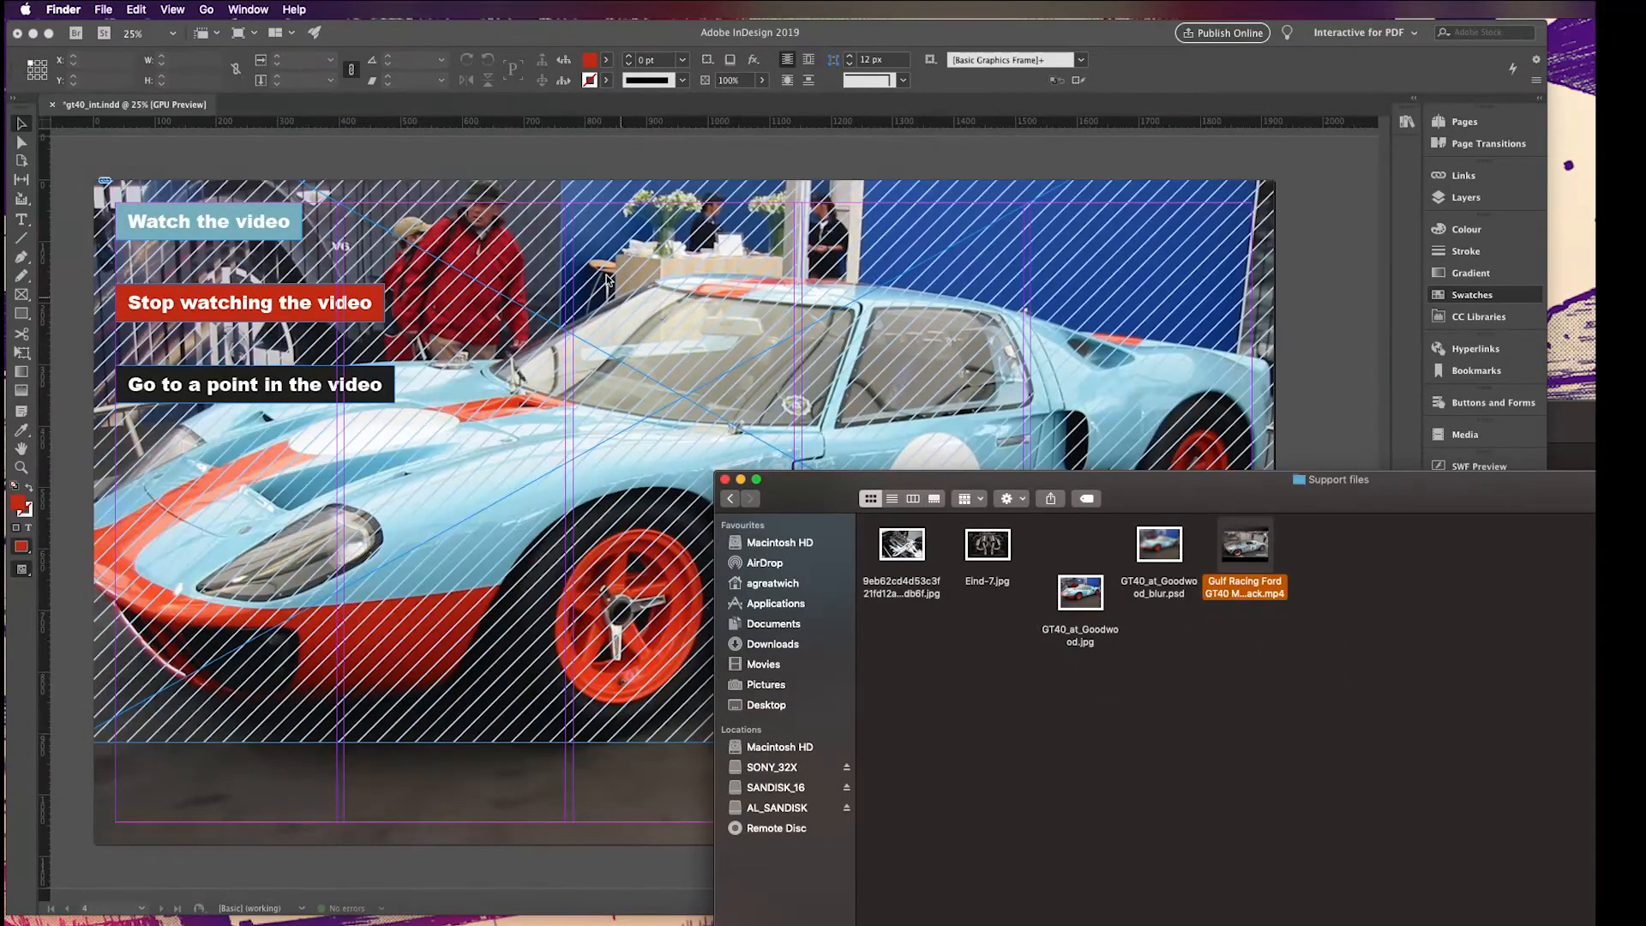
pyautogui.click(734, 334)
pyautogui.press('super+z')
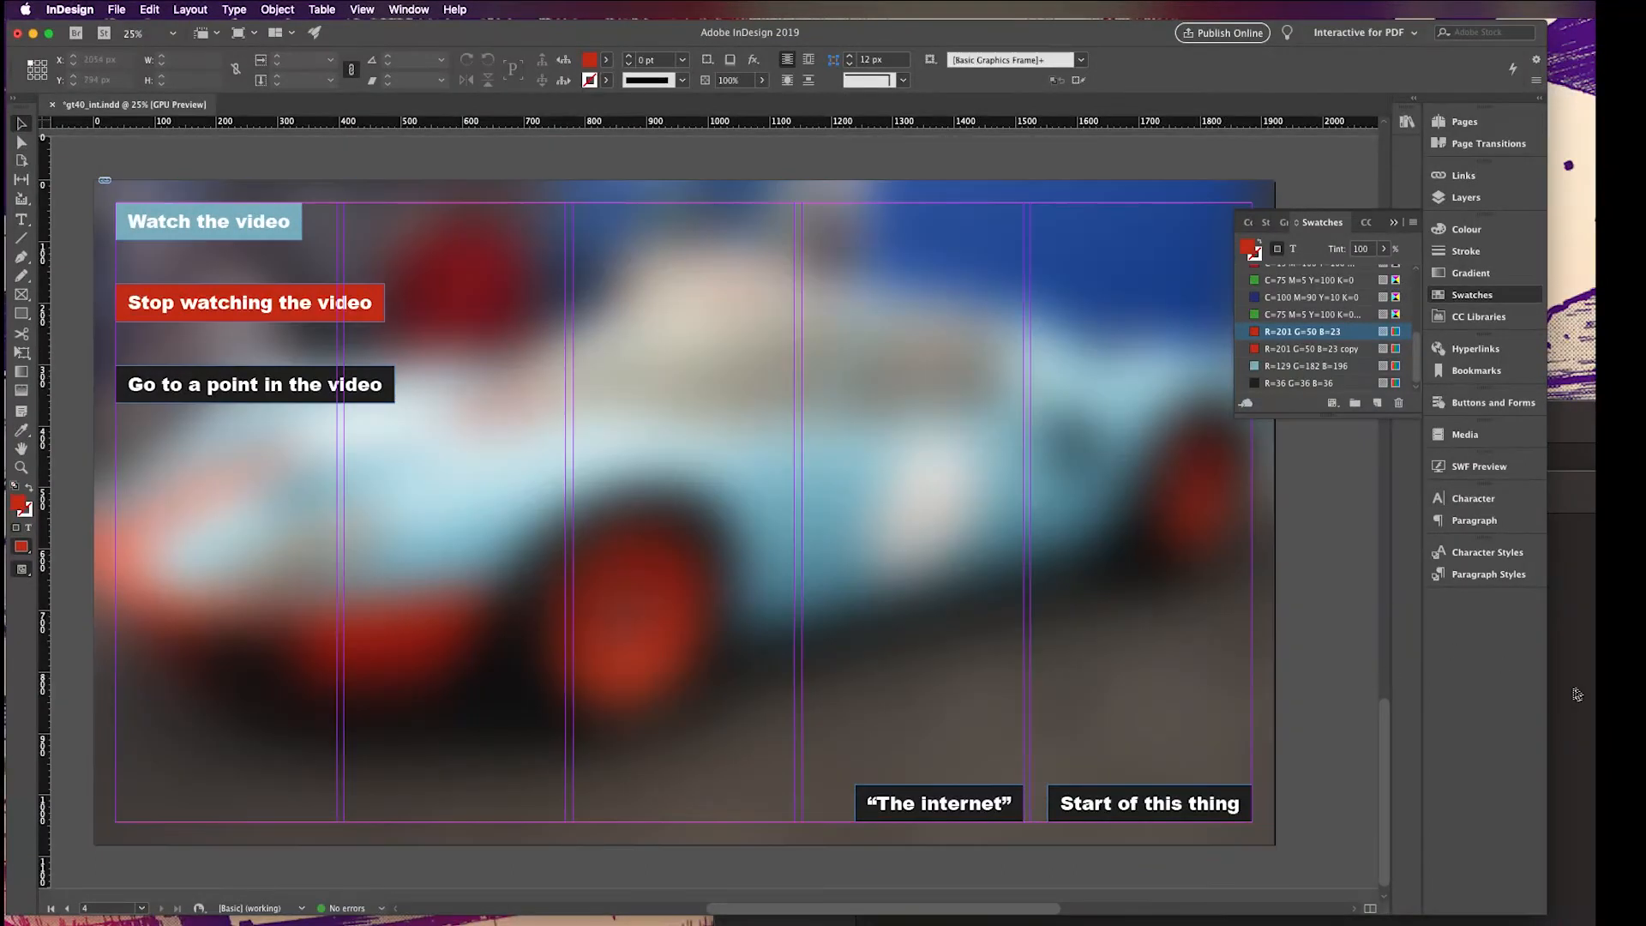
# Place the Gulf Racing Ford GT40 MP4 from the Support files folder in a frame about 956 by 556 px near the page's centre
pyautogui.click(1573, 697)
pyautogui.moveTo(1231, 577); pyautogui.dragTo(883, 167)
pyautogui.moveTo(574, 347); pyautogui.dragTo(1161, 689)
pyautogui.moveTo(1004, 542); pyautogui.dragTo(833, 541)
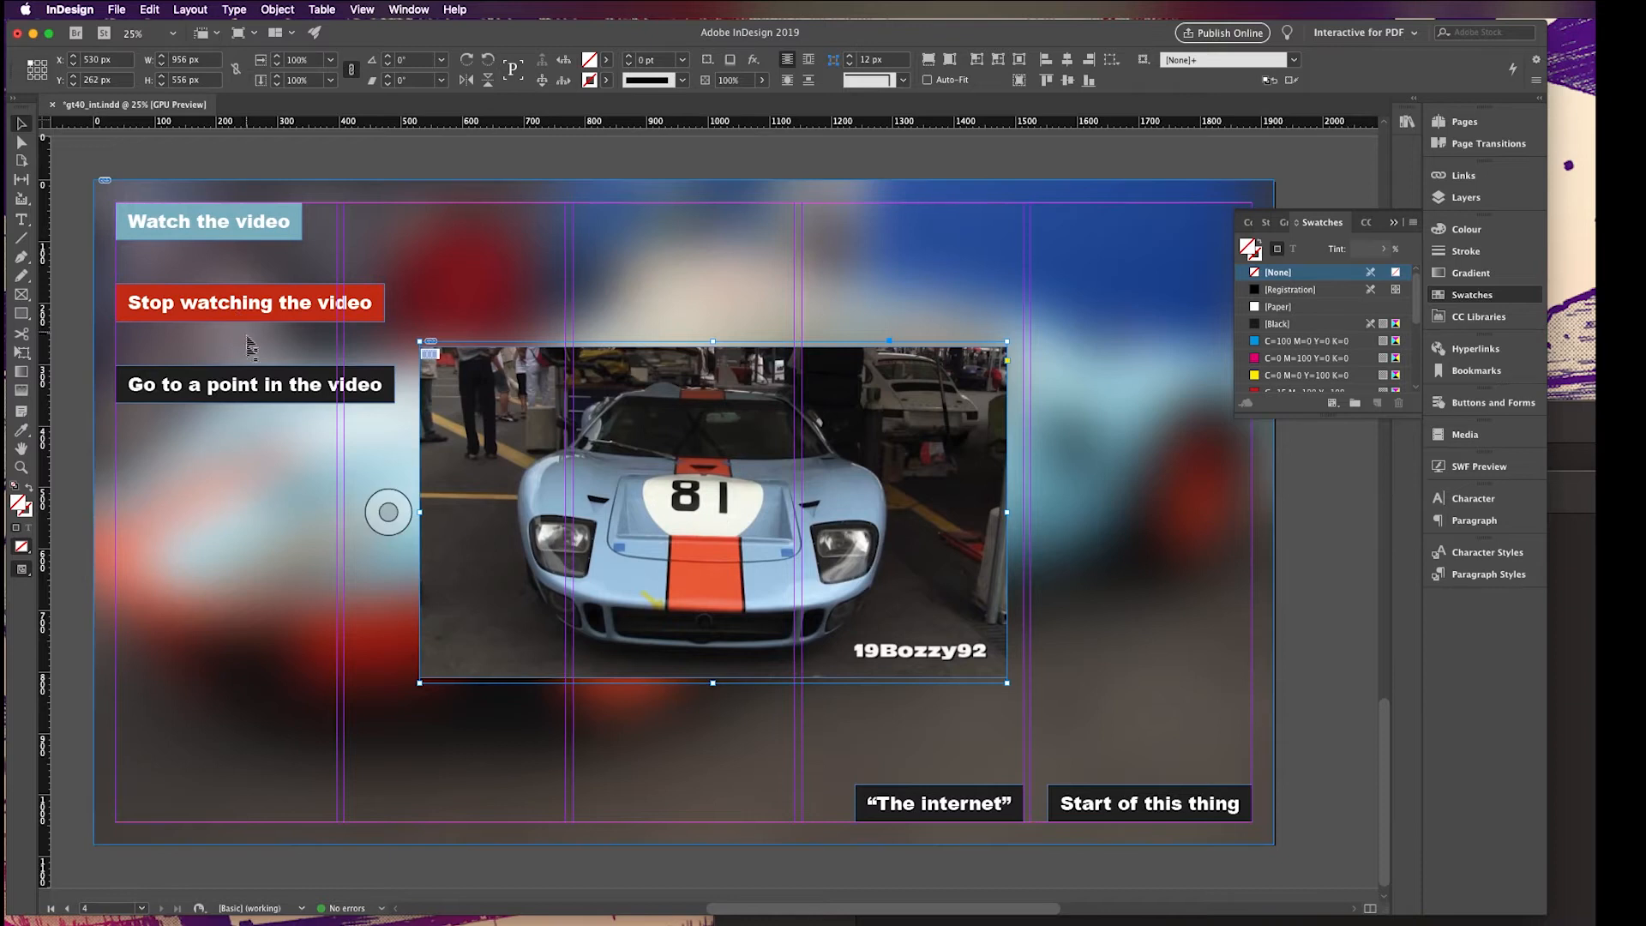
# Move the three video buttons together down the left margin beside the video frame, with the uppermost one at about Y 288 px
pyautogui.click(168, 229)
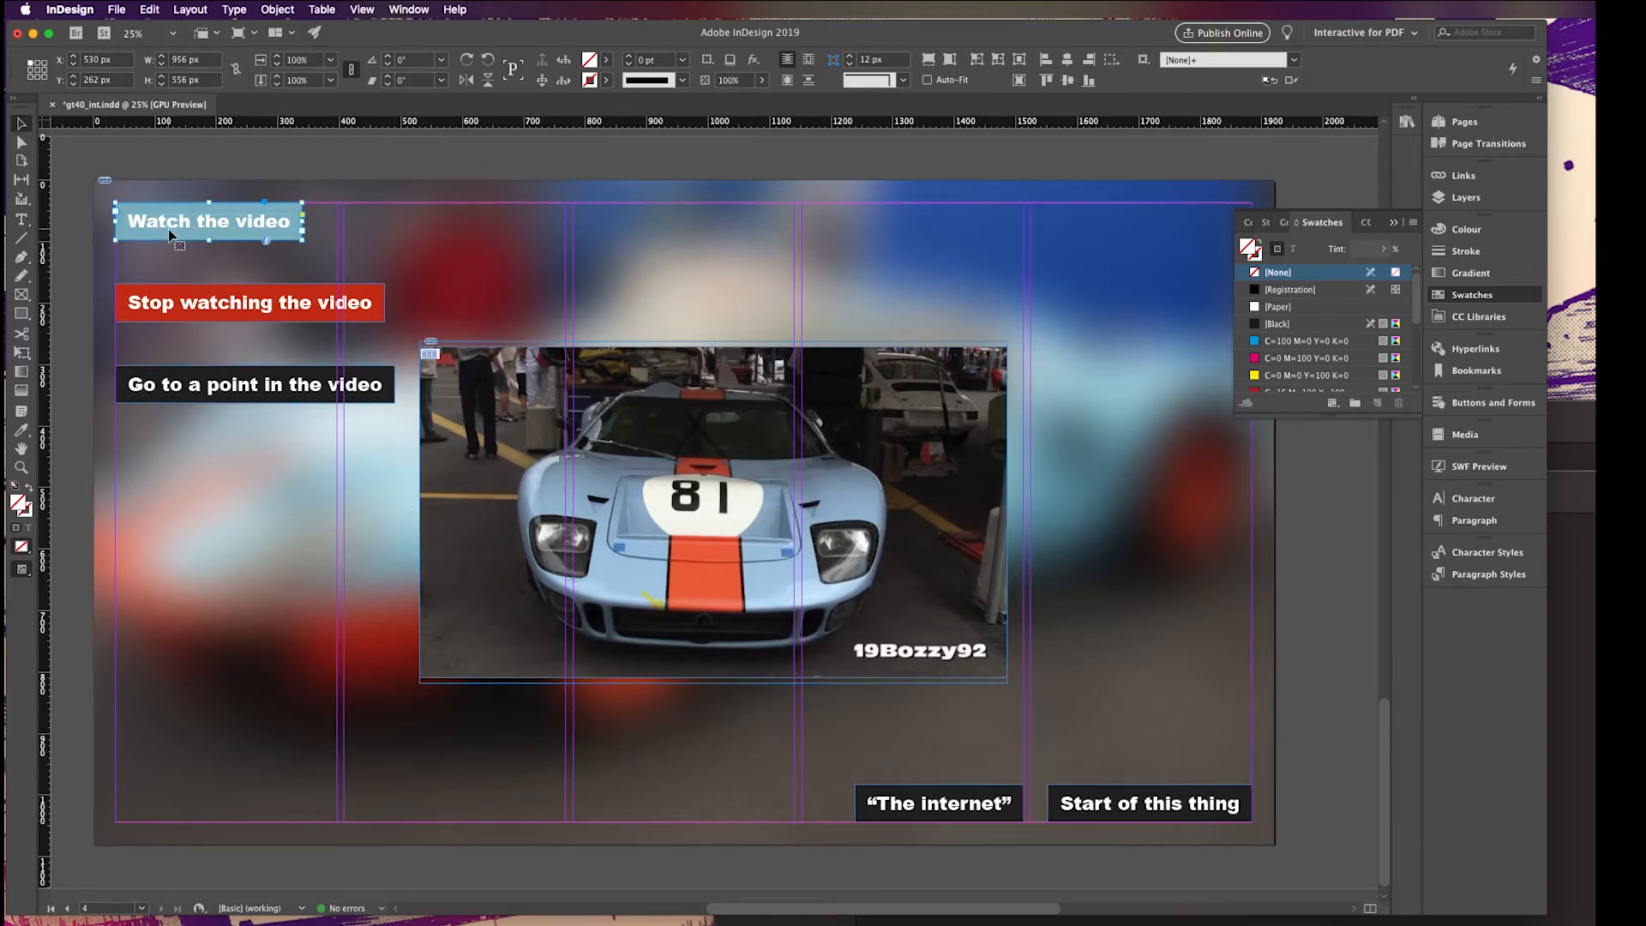
pyautogui.keyDown('shift'); pyautogui.click(244, 304); pyautogui.keyUp('shift')
pyautogui.keyDown('shift'); pyautogui.click(248, 399); pyautogui.keyUp('shift')
pyautogui.moveTo(248, 398); pyautogui.dragTo(257, 553)
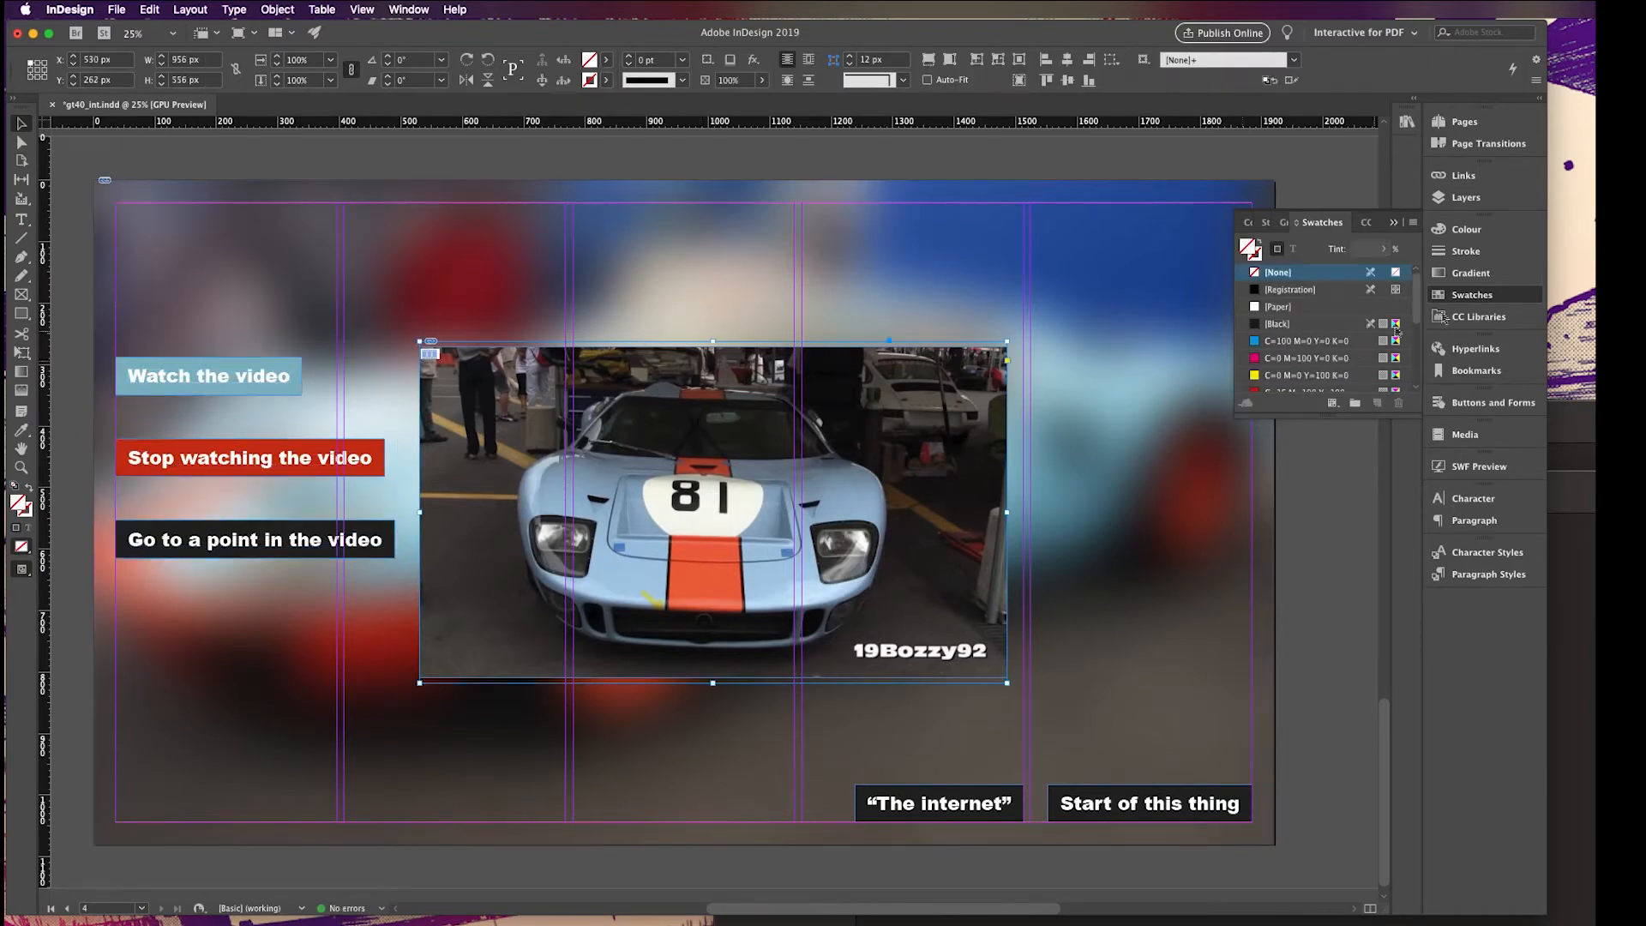
# Set the placed video to loop and give it the SkinOverAll controller, keeping its poster from the current frame
pyautogui.click(1468, 435)
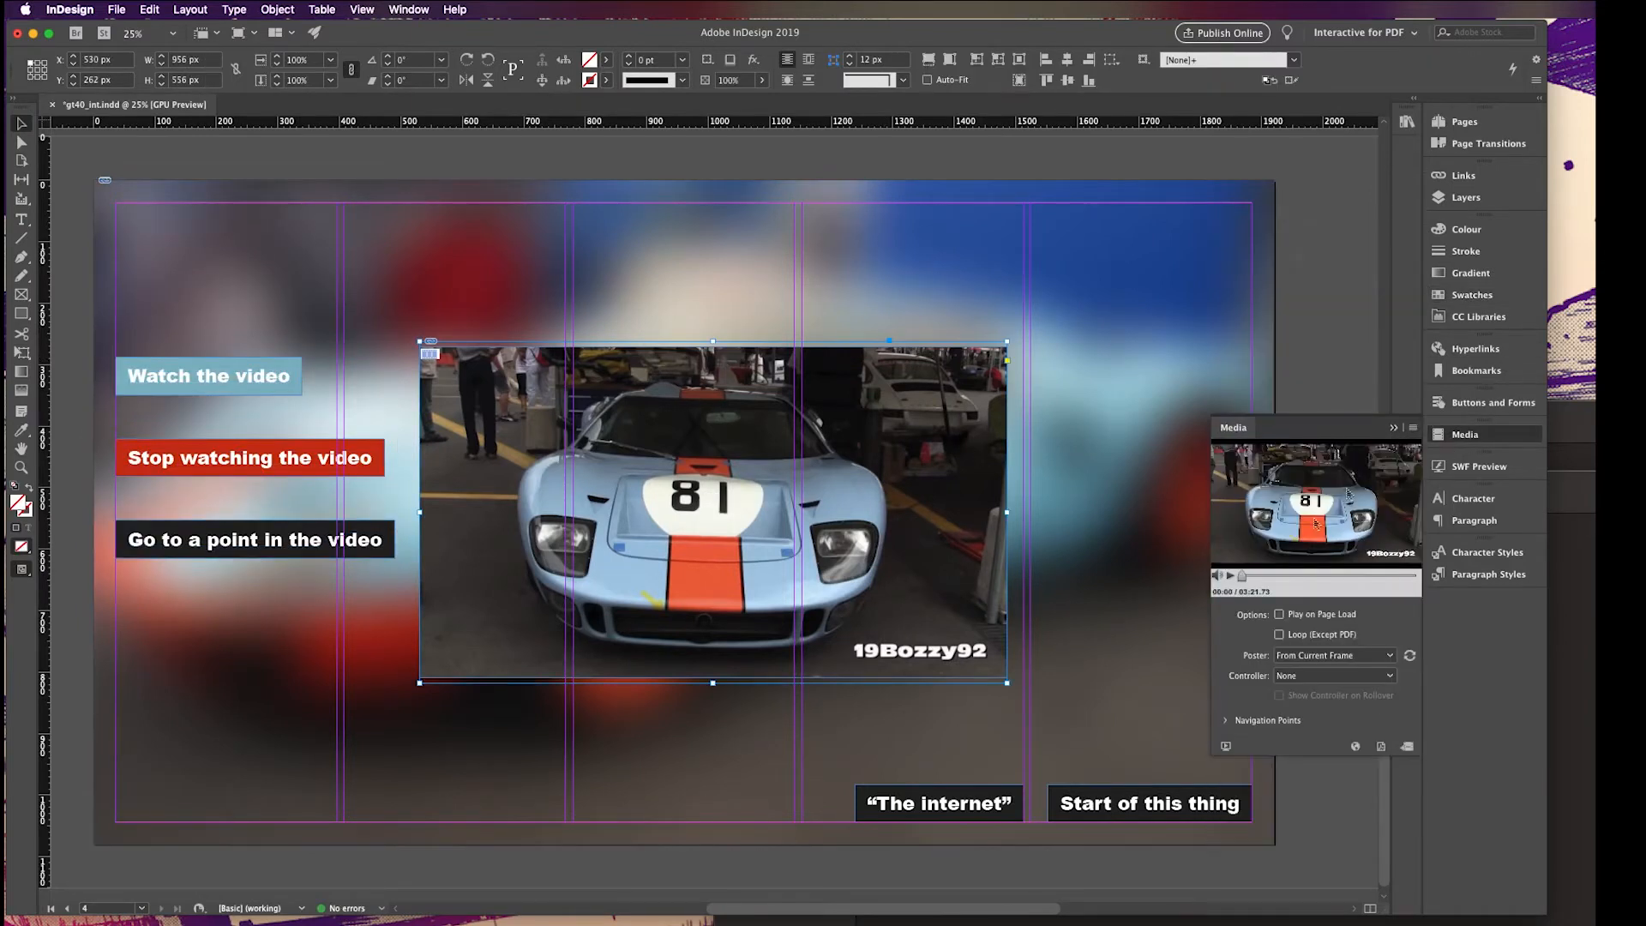
pyautogui.click(1303, 635)
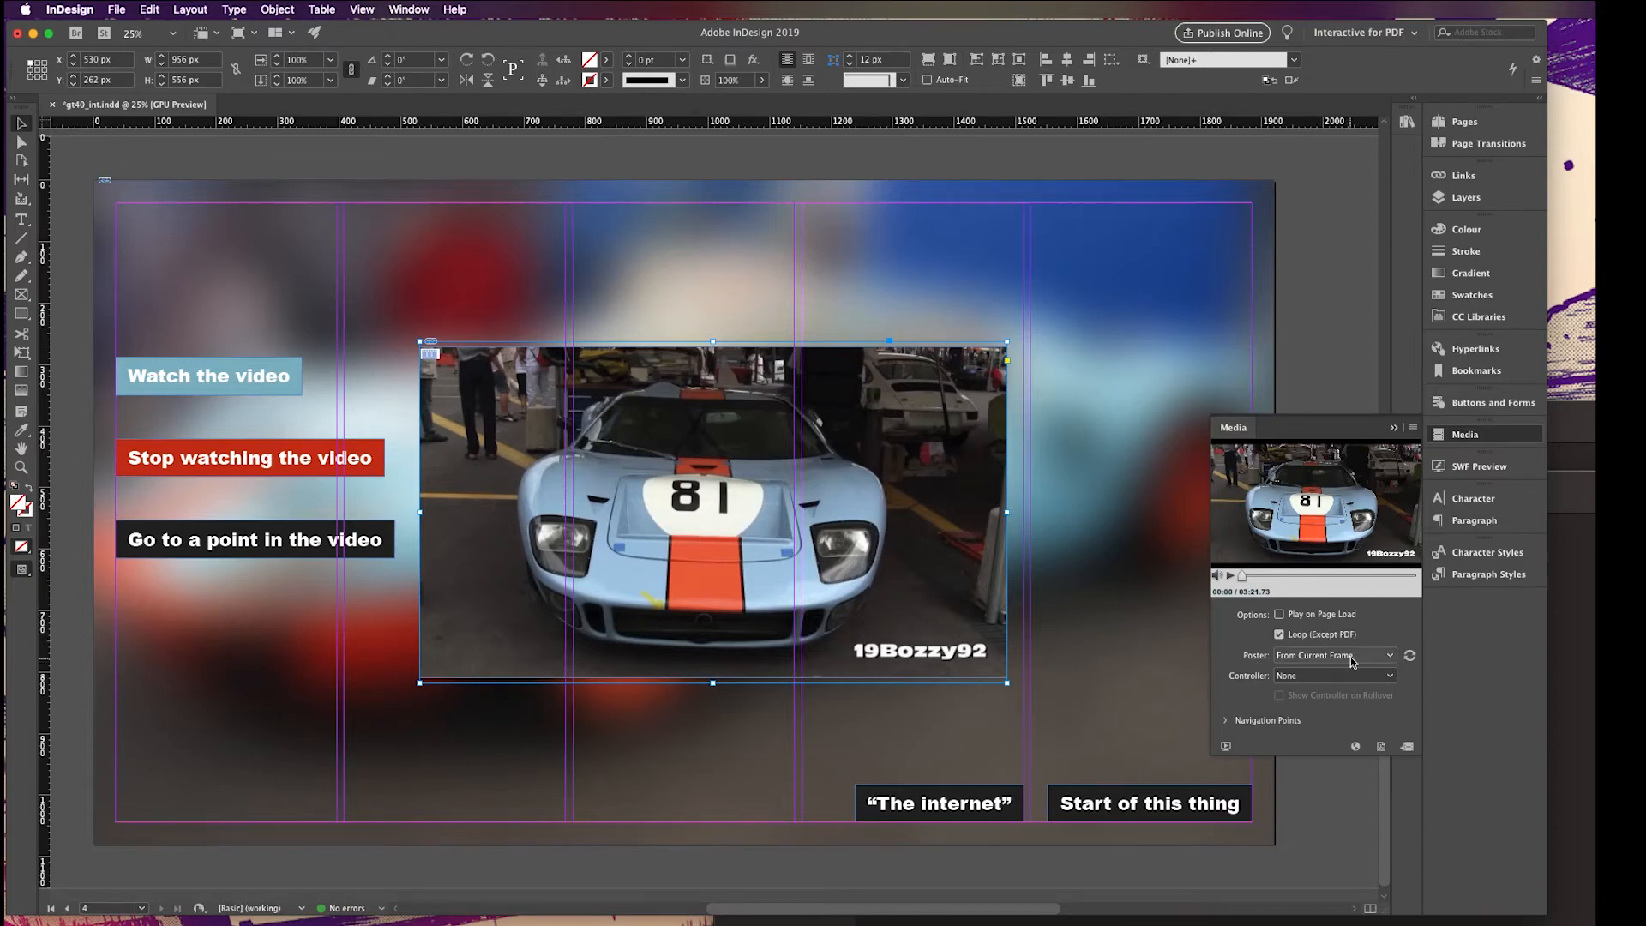
pyautogui.click(1336, 655)
pyautogui.press('Escape')
pyautogui.click(1323, 677)
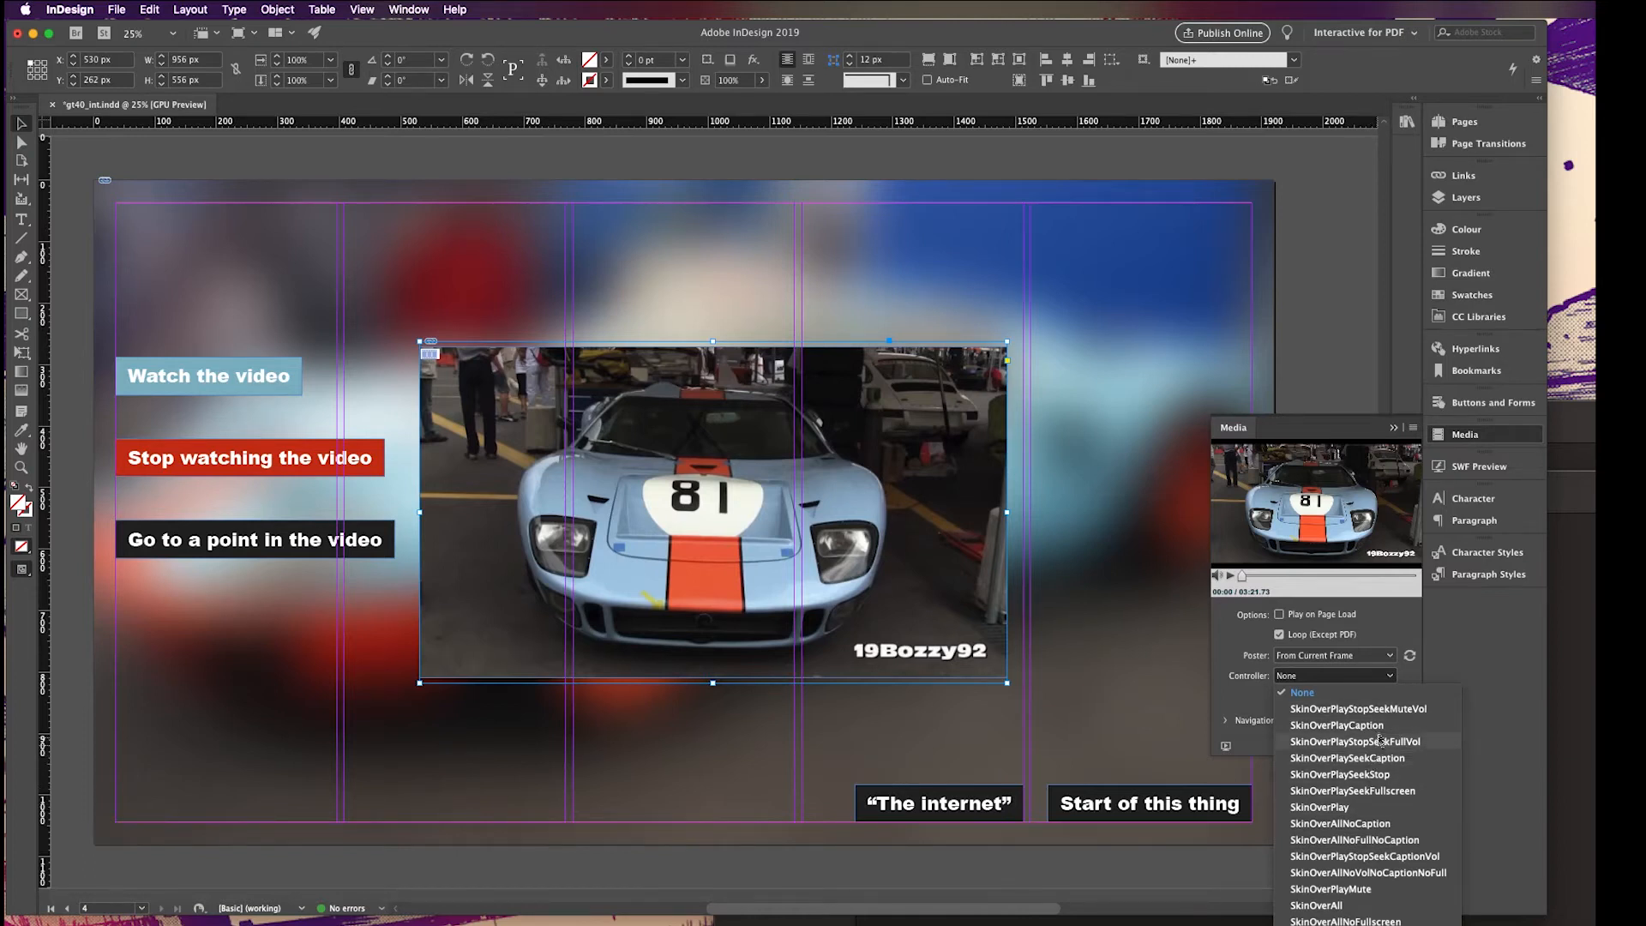
pyautogui.click(1366, 905)
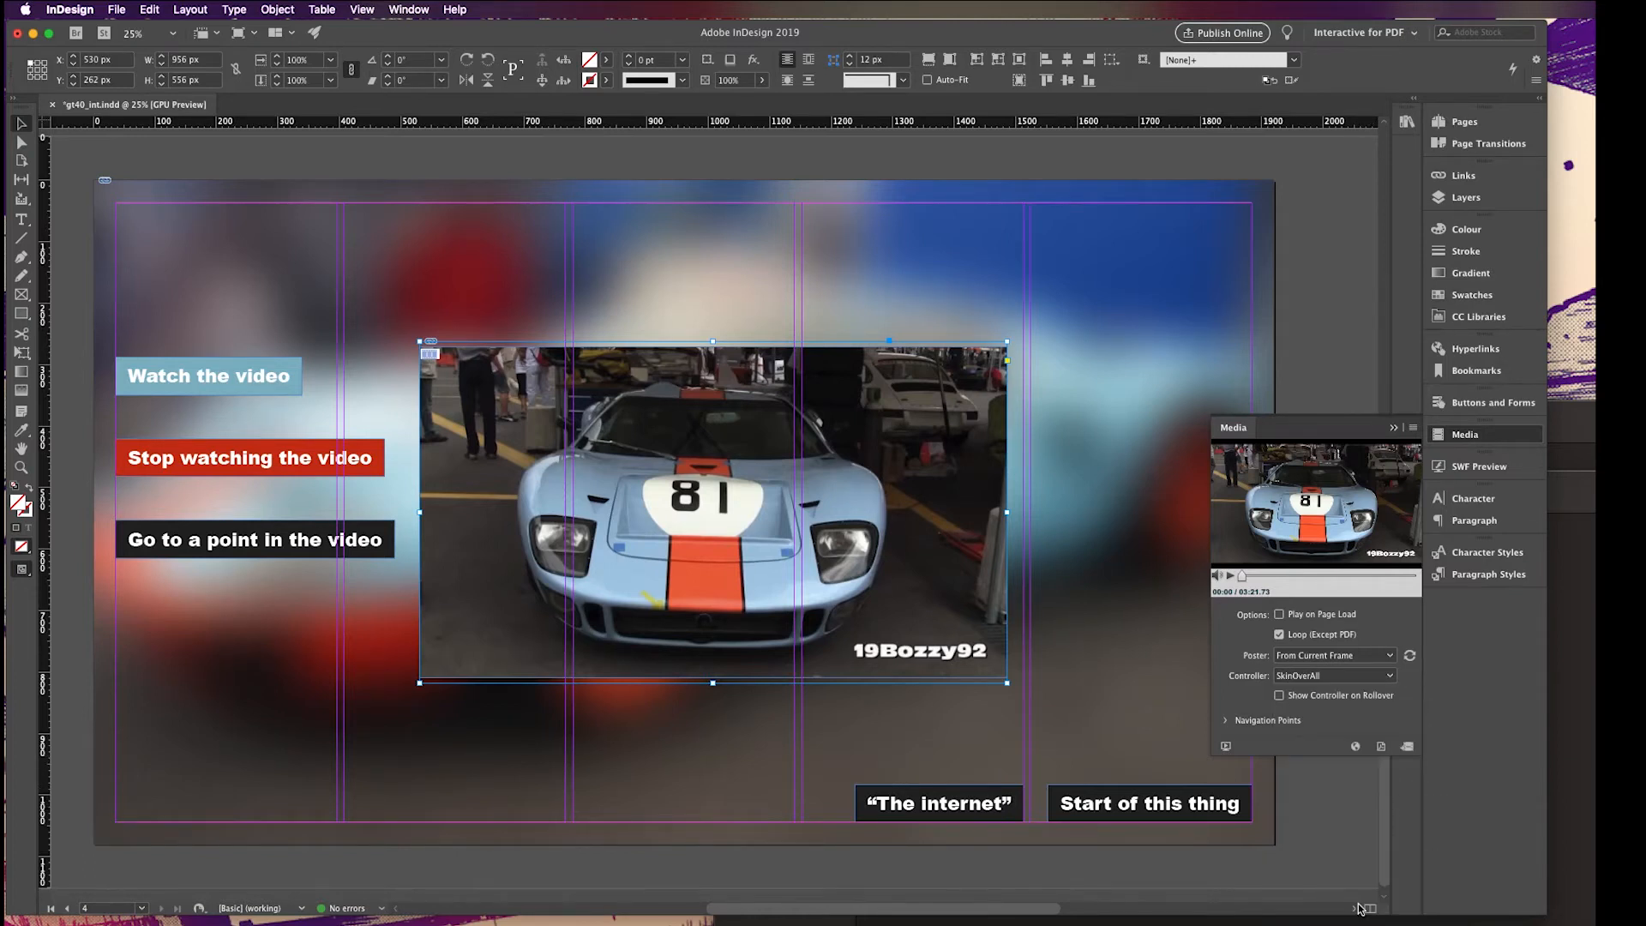
# Add a navigation point named 'this bit' to the video at 00:00:01.80
pyautogui.click(1230, 577)
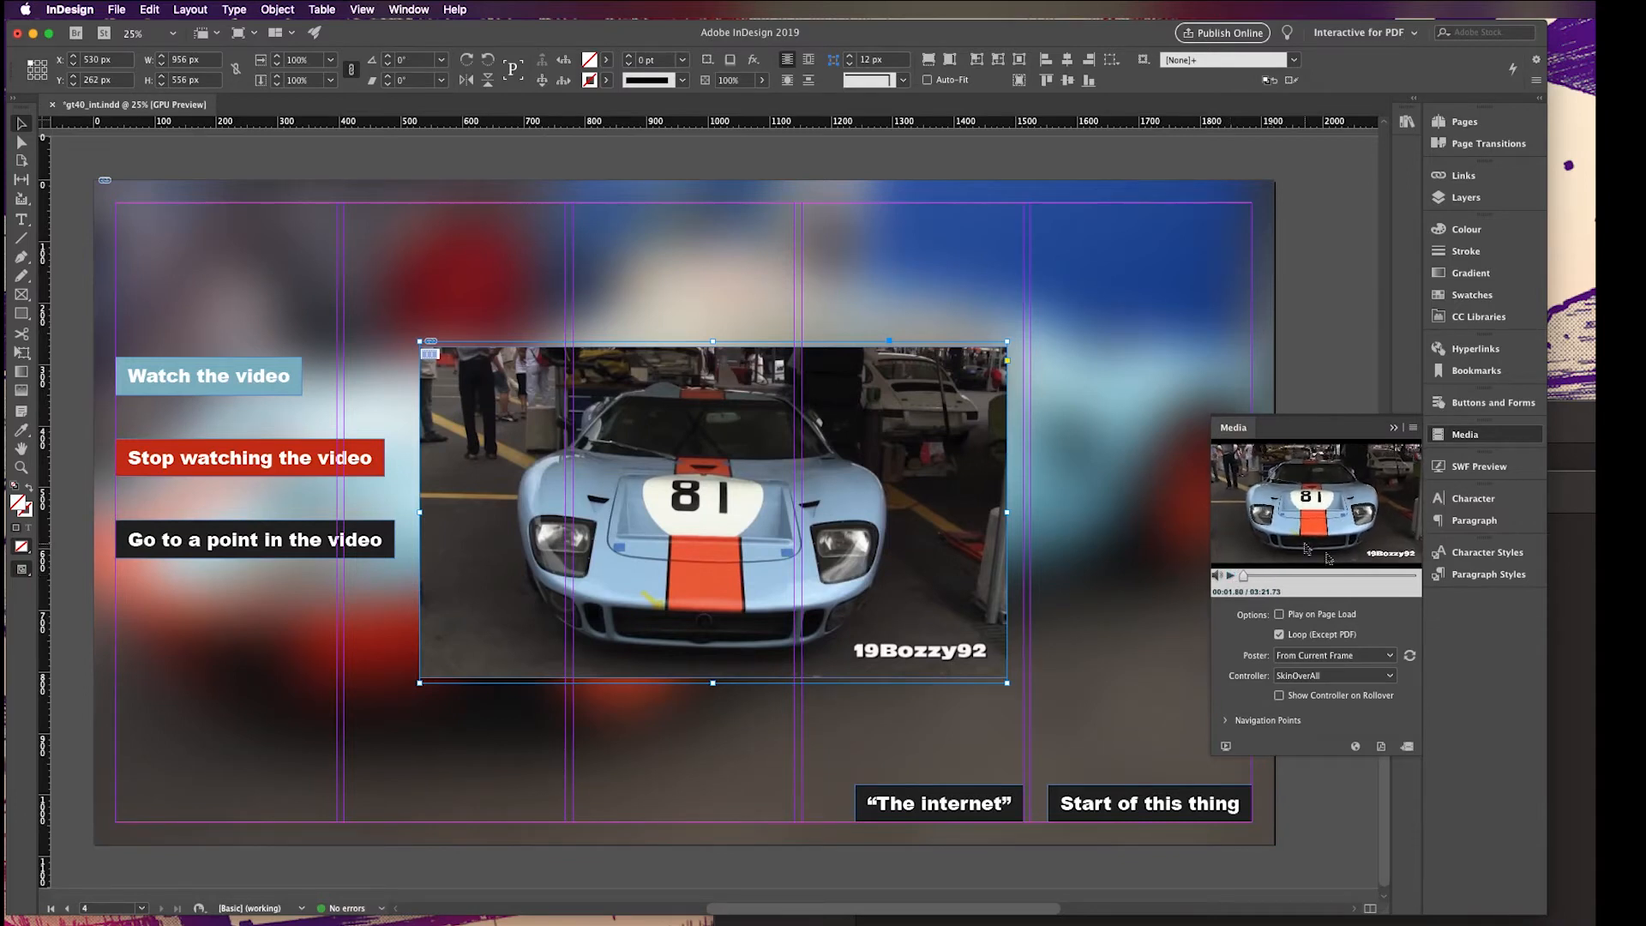
pyautogui.click(1228, 721)
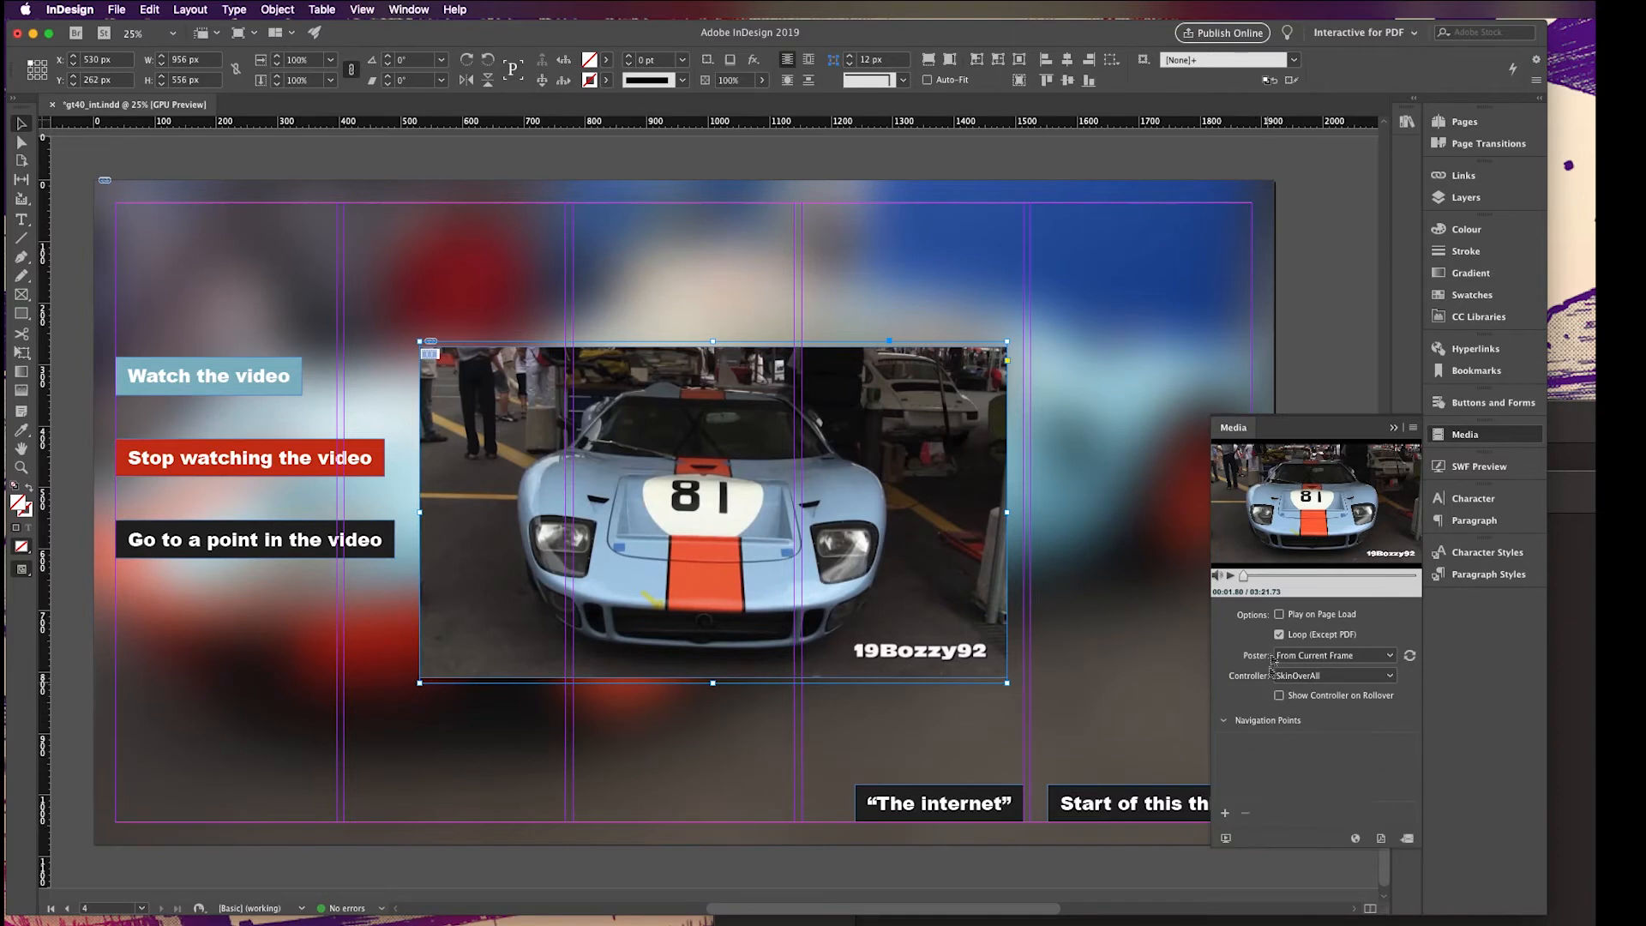
pyautogui.click(1228, 811)
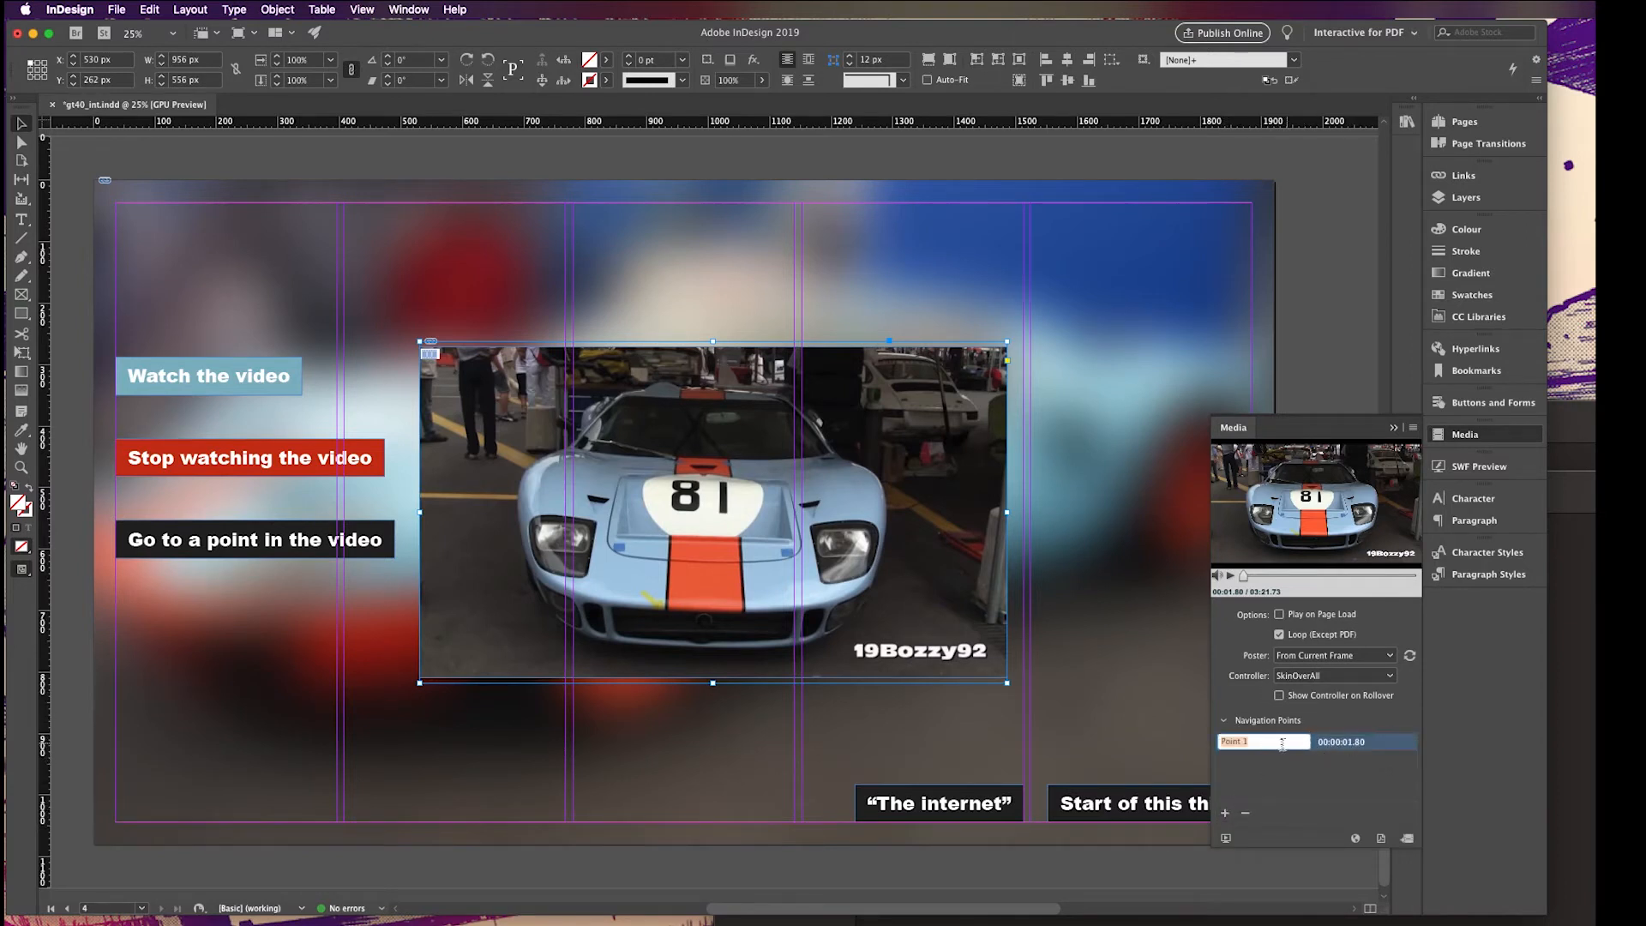
pyautogui.press('Return')
pyautogui.press('Return')
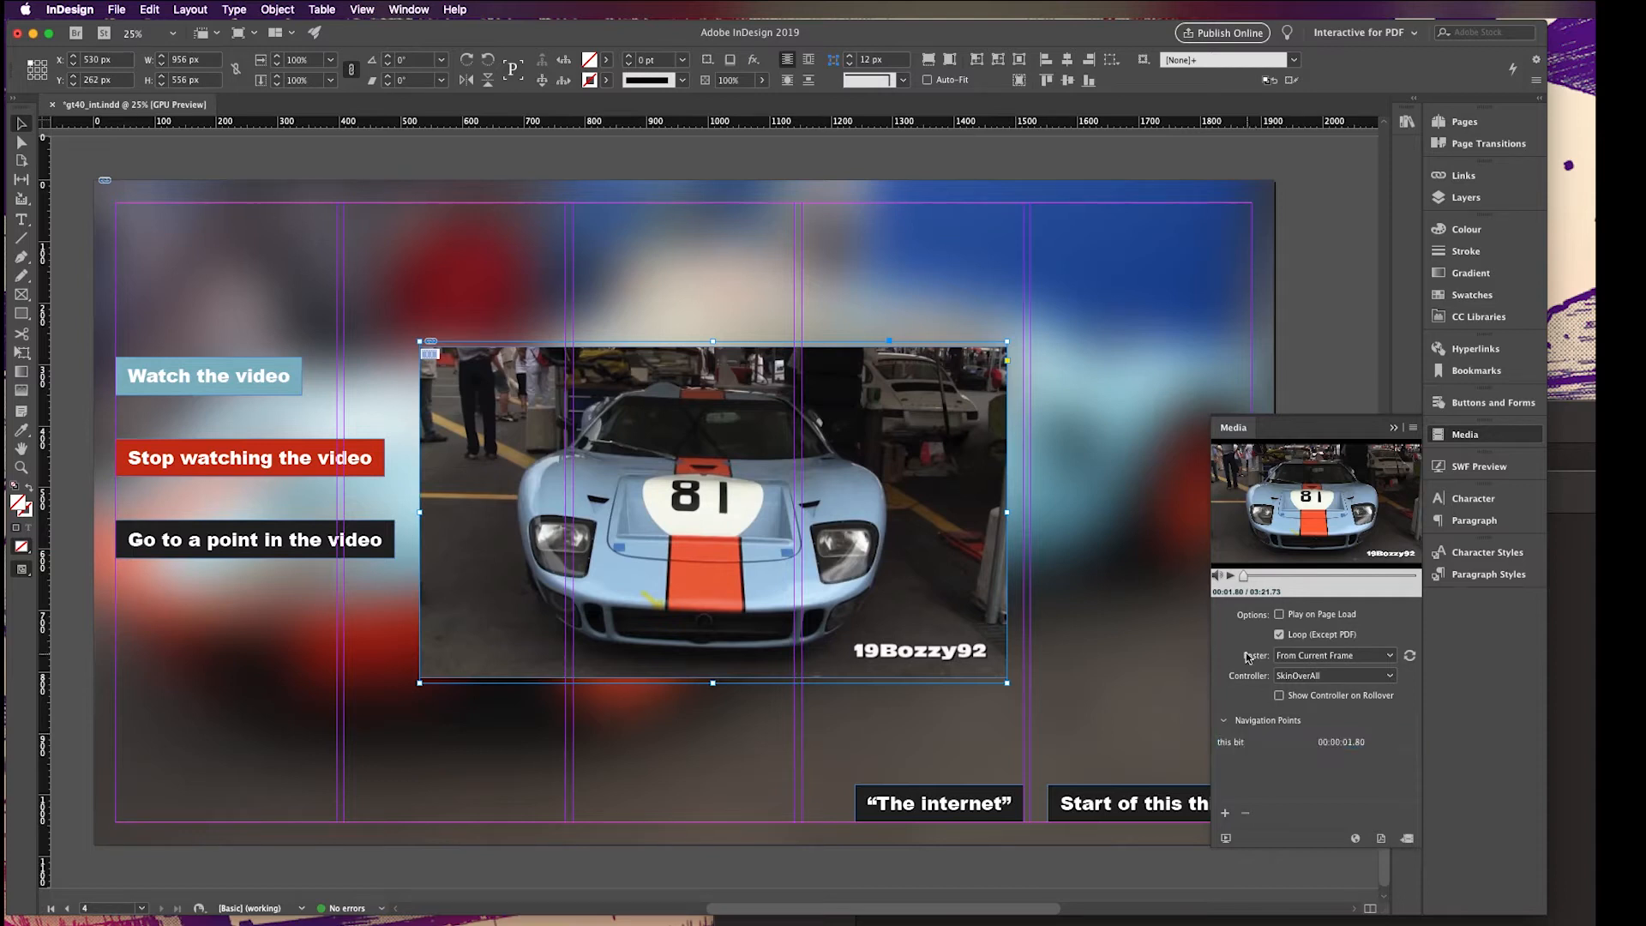
# Add a second navigation point named 'another bit' to the video at 00:00:10.80
pyautogui.click(1283, 578)
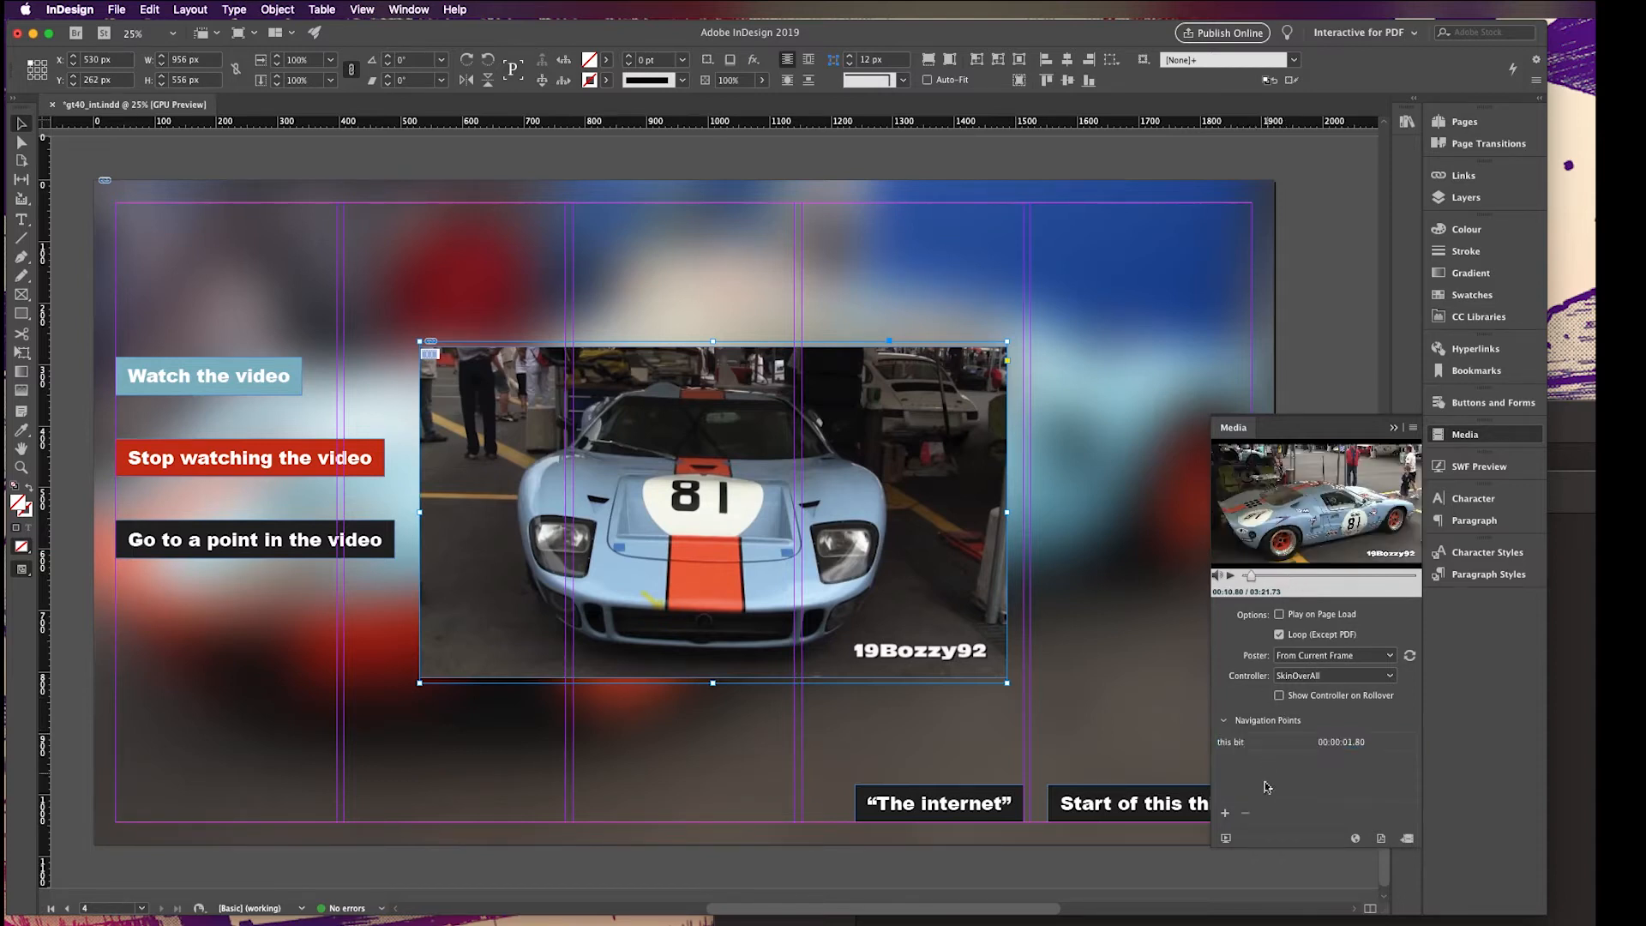
pyautogui.click(1225, 813)
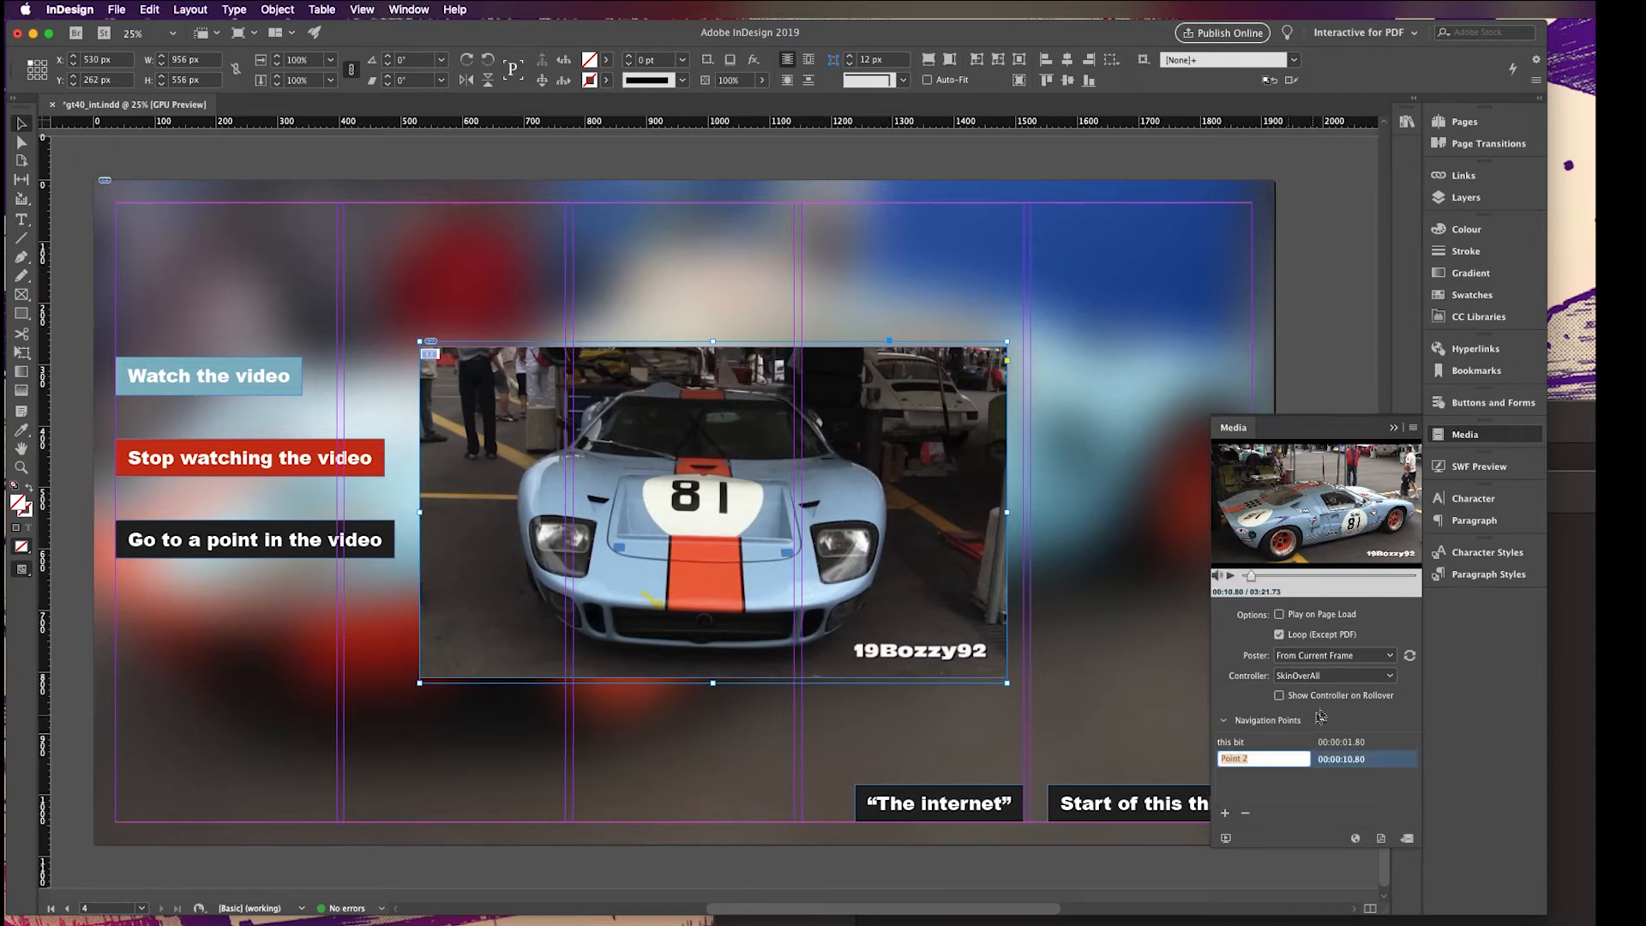
pyautogui.write('another bit')
pyautogui.press('Return')
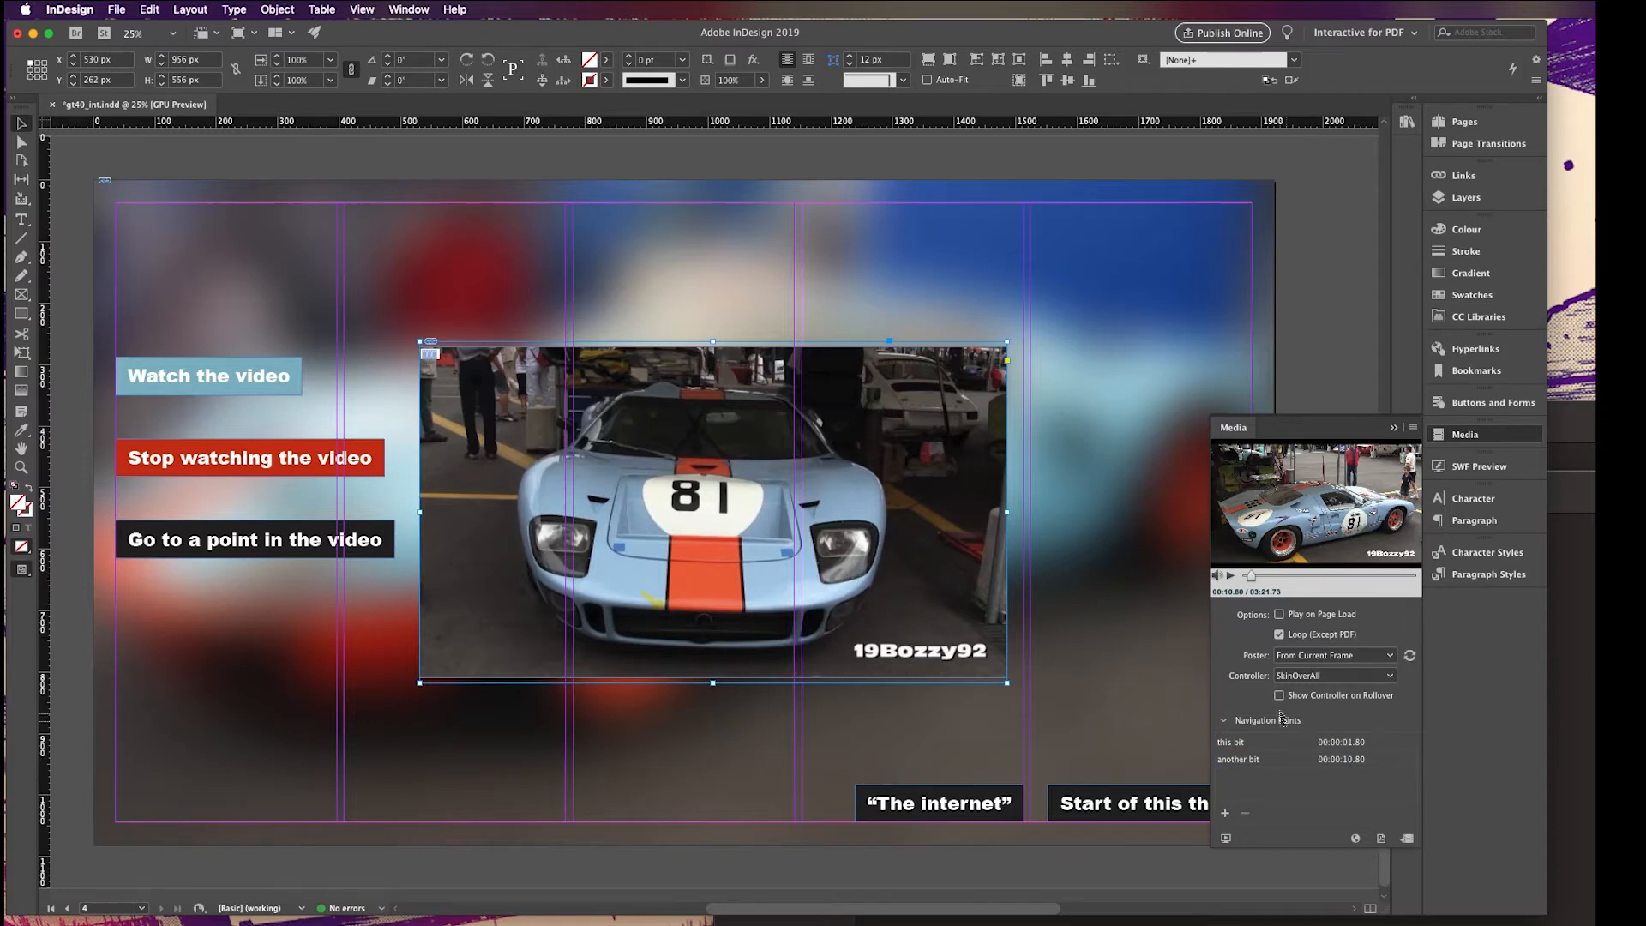
# Add a third navigation point named 'VROOOOOOOM' to the video at 00:01:58.80, removing the point created at the wrong time
pyautogui.click(1225, 812)
pyautogui.click(1393, 576)
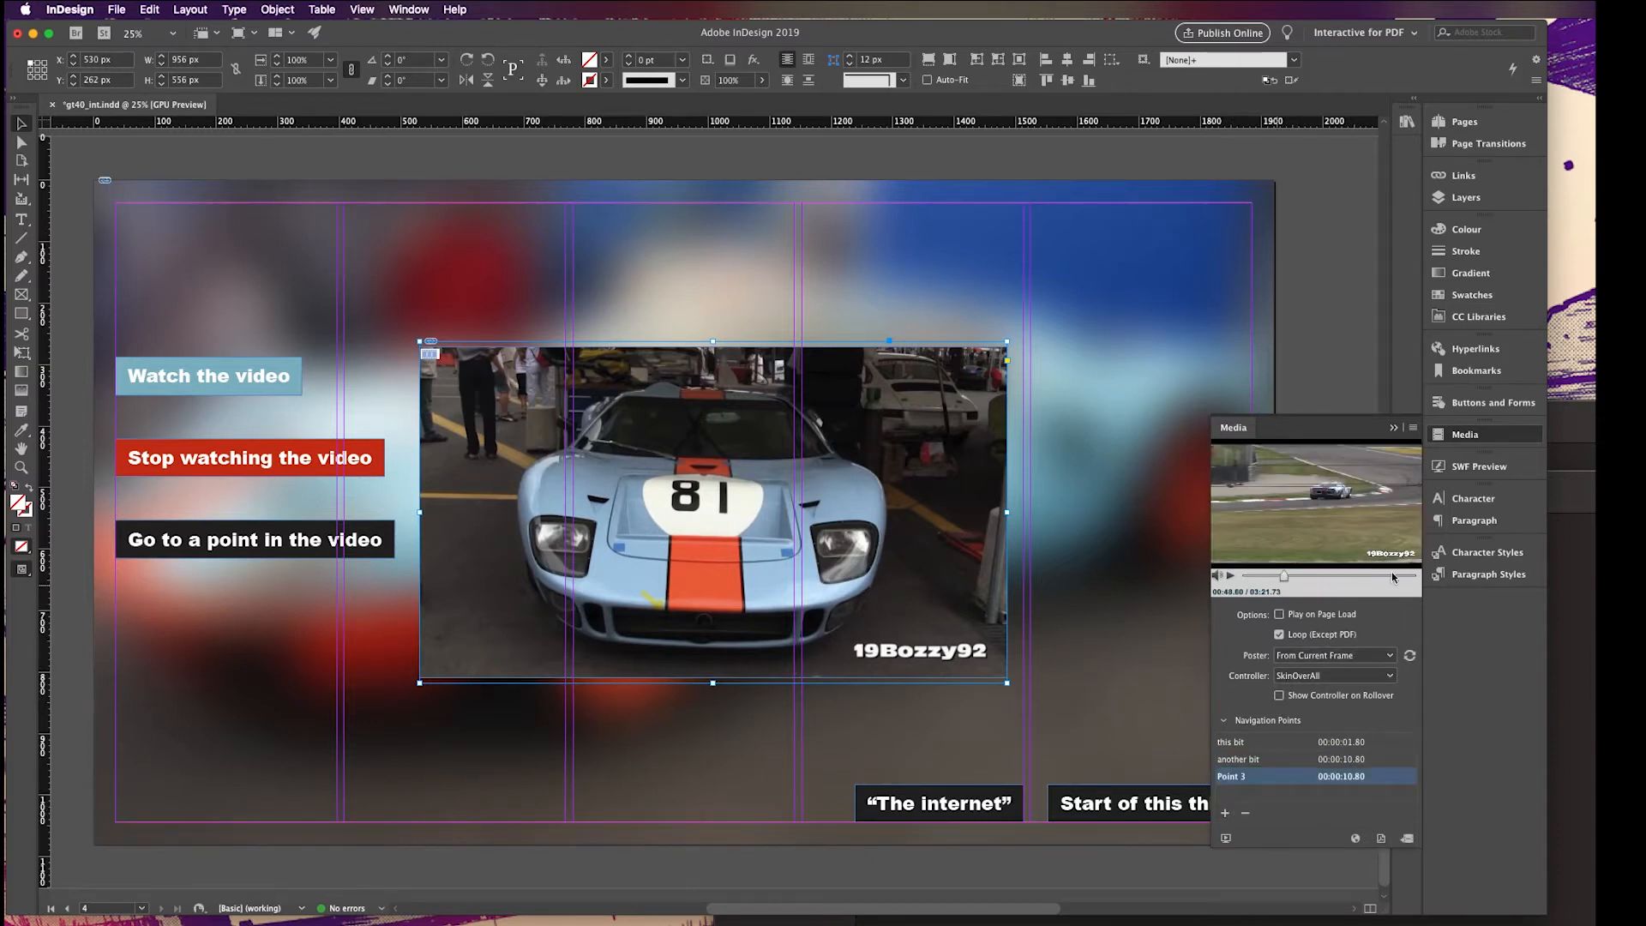
pyautogui.click(1345, 576)
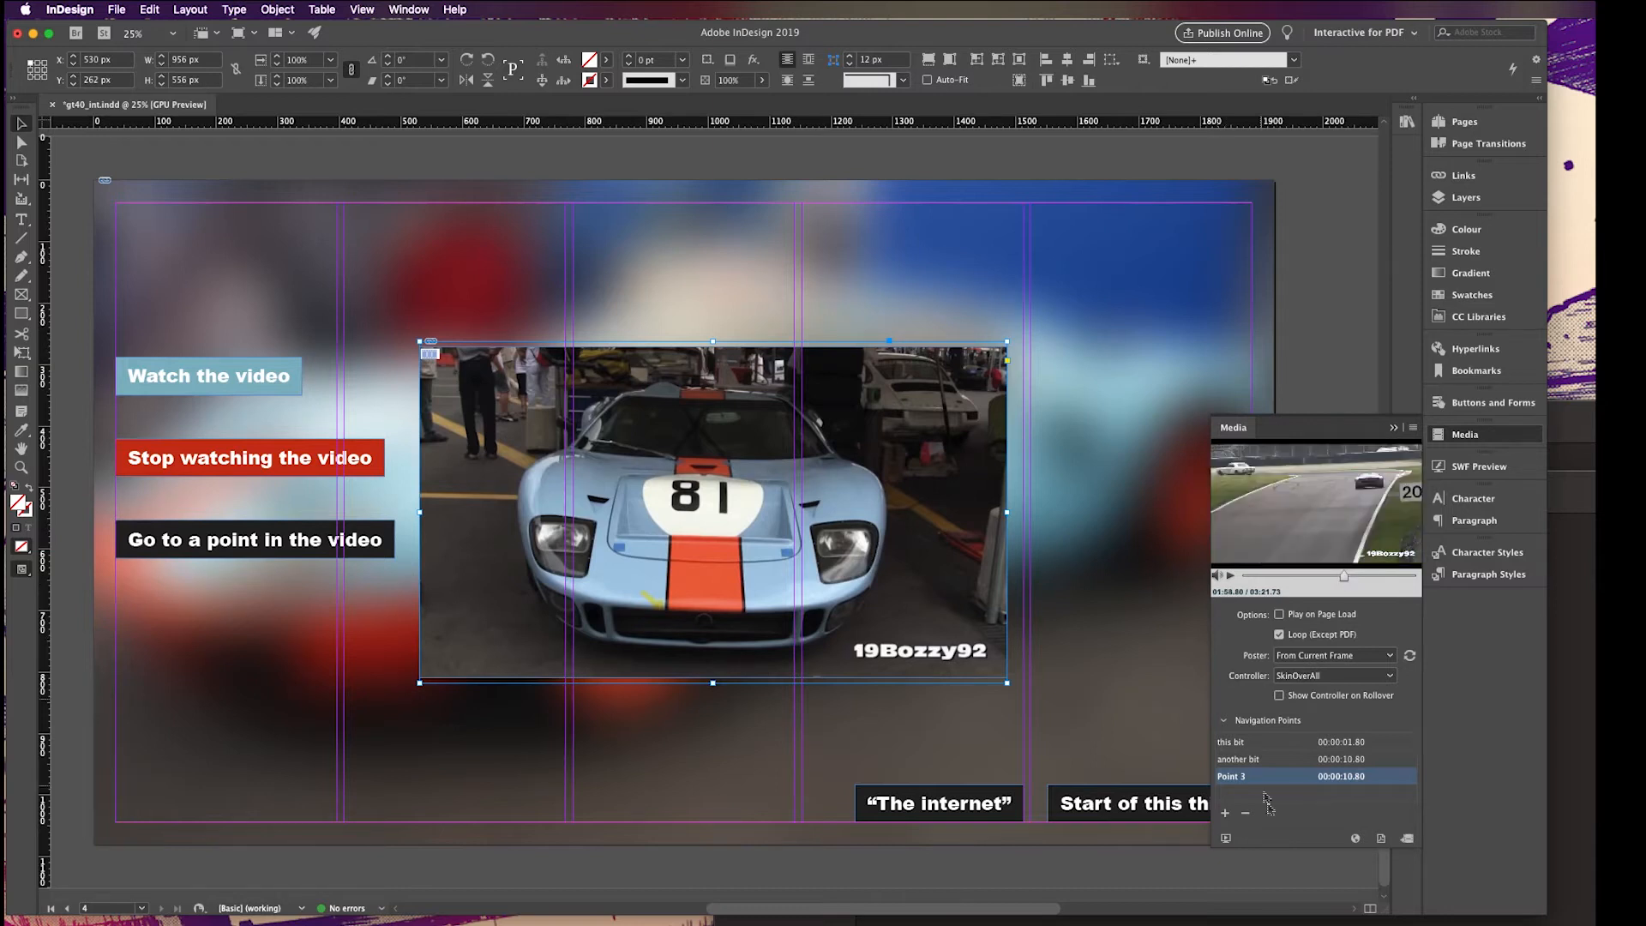
pyautogui.click(1245, 812)
pyautogui.click(1225, 813)
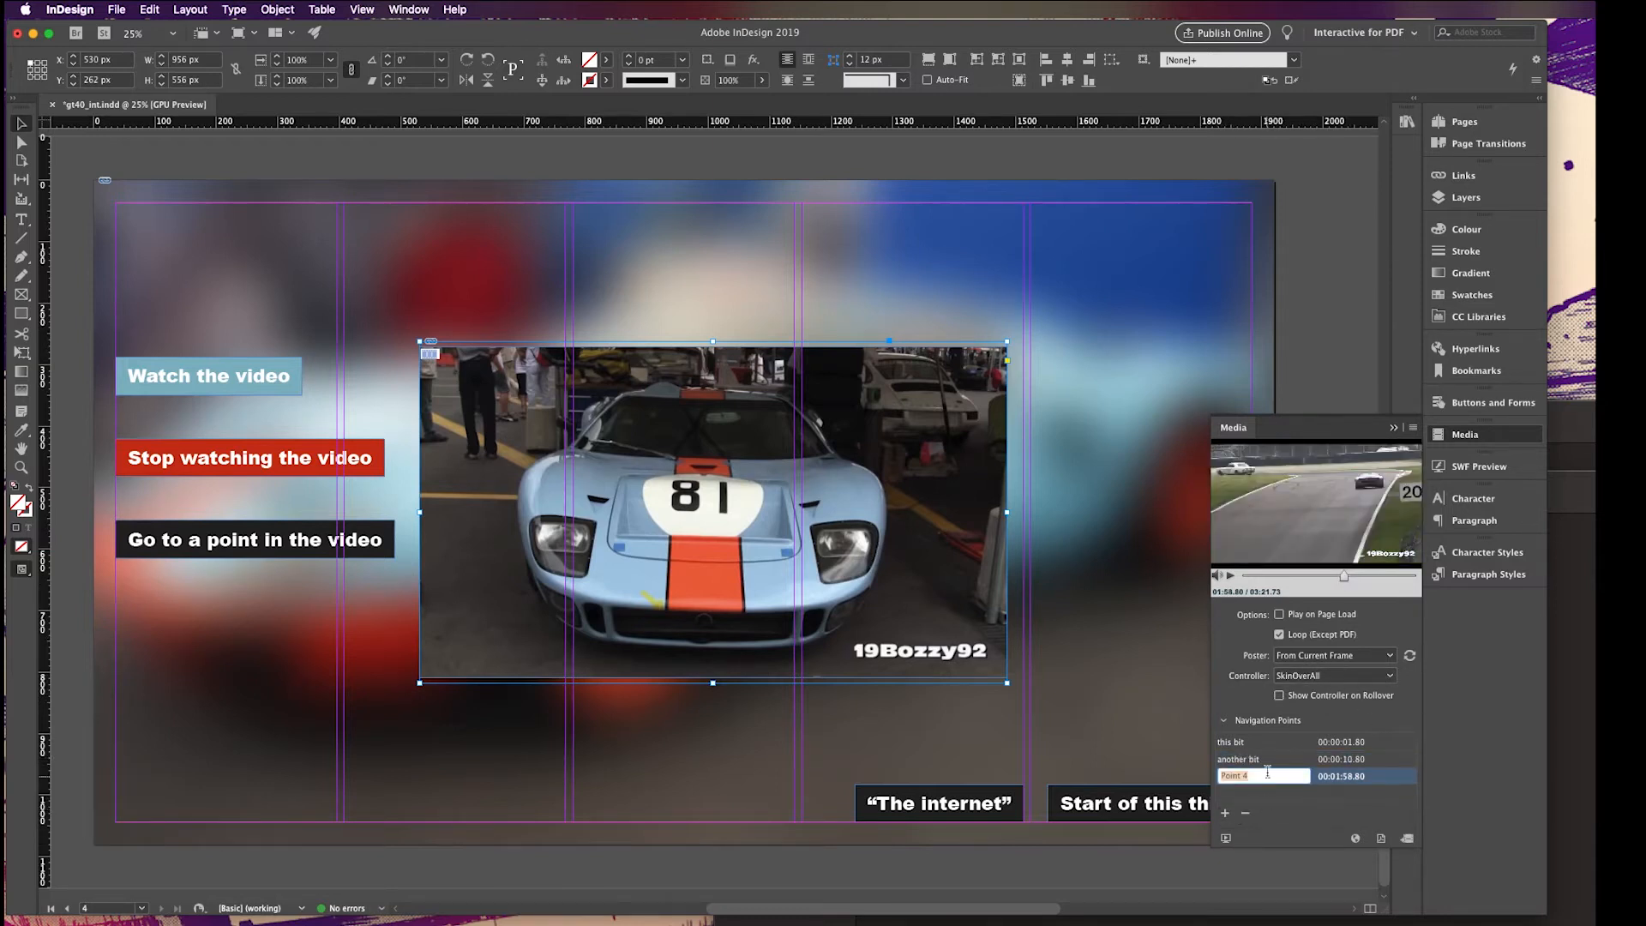
pyautogui.write('VROOOOOOOM')
pyautogui.press('Return')
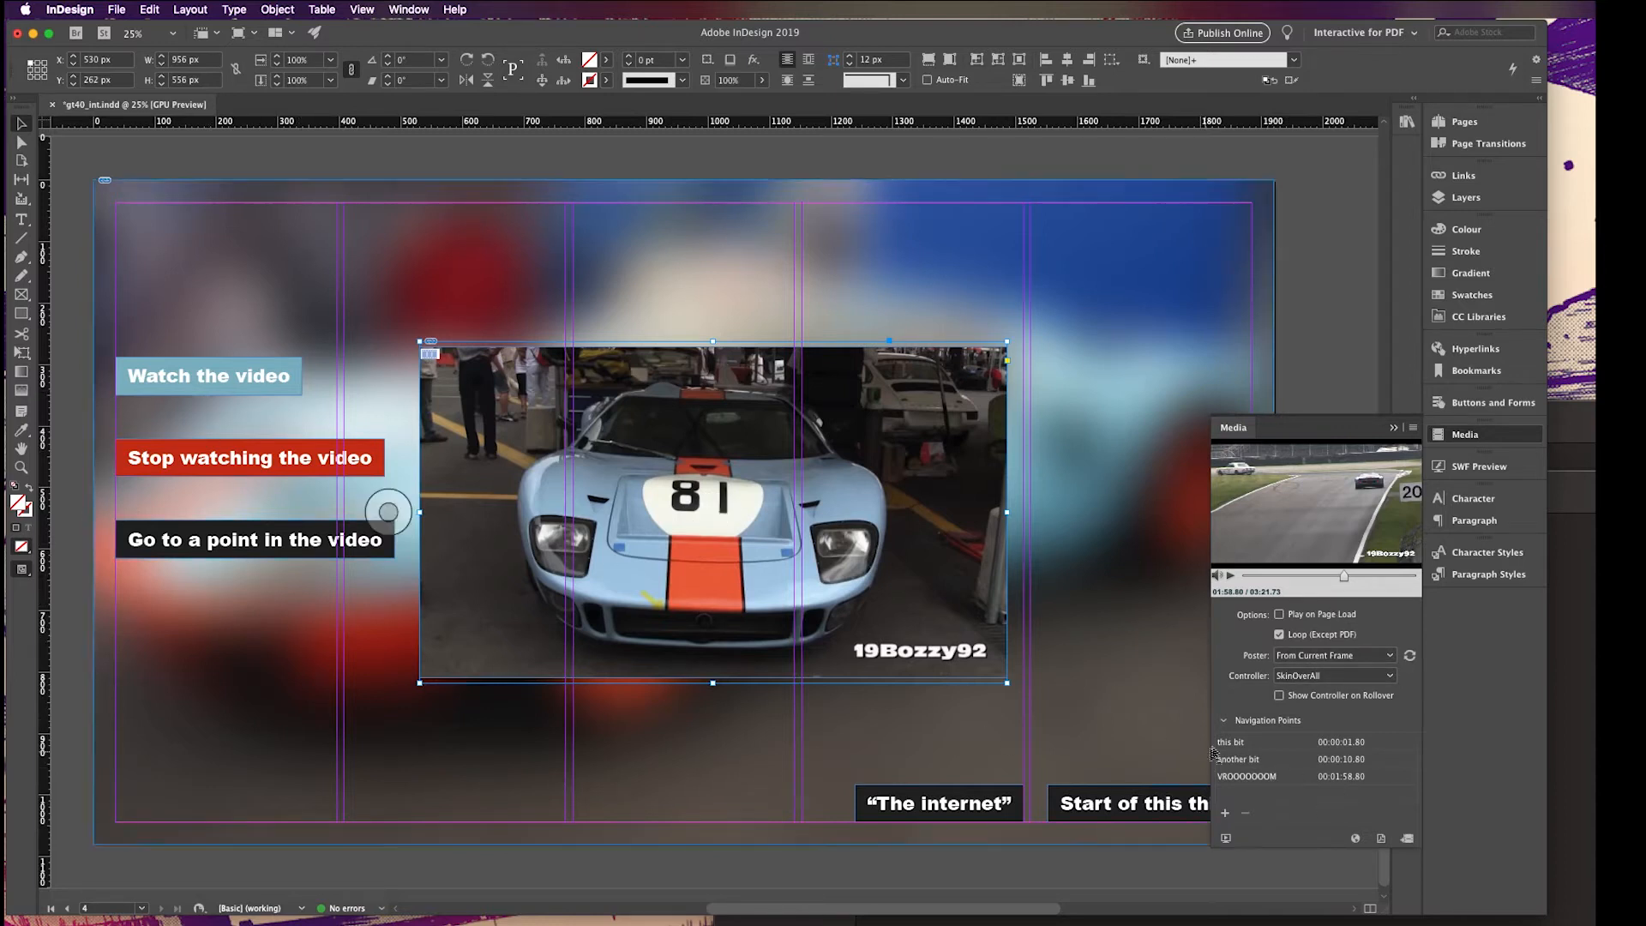
# Convert the 'Watch the video' text frame into an interactive button named 'watch vid'
pyautogui.click(227, 378)
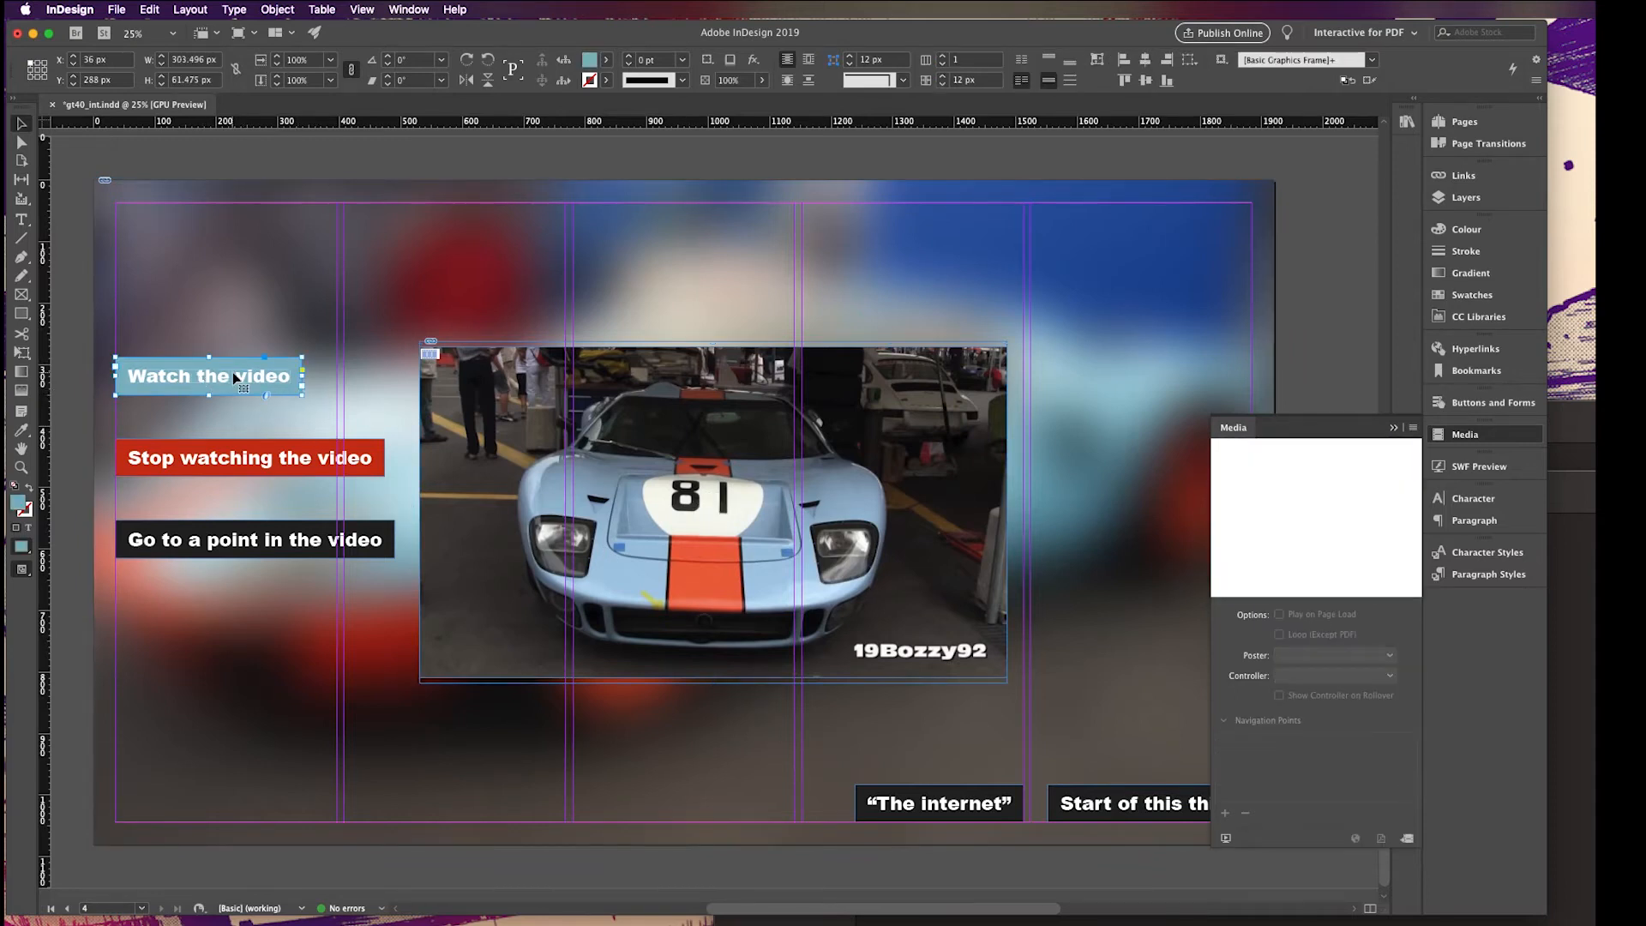
pyautogui.click(1496, 403)
pyautogui.click(1342, 418)
pyautogui.click(1316, 438)
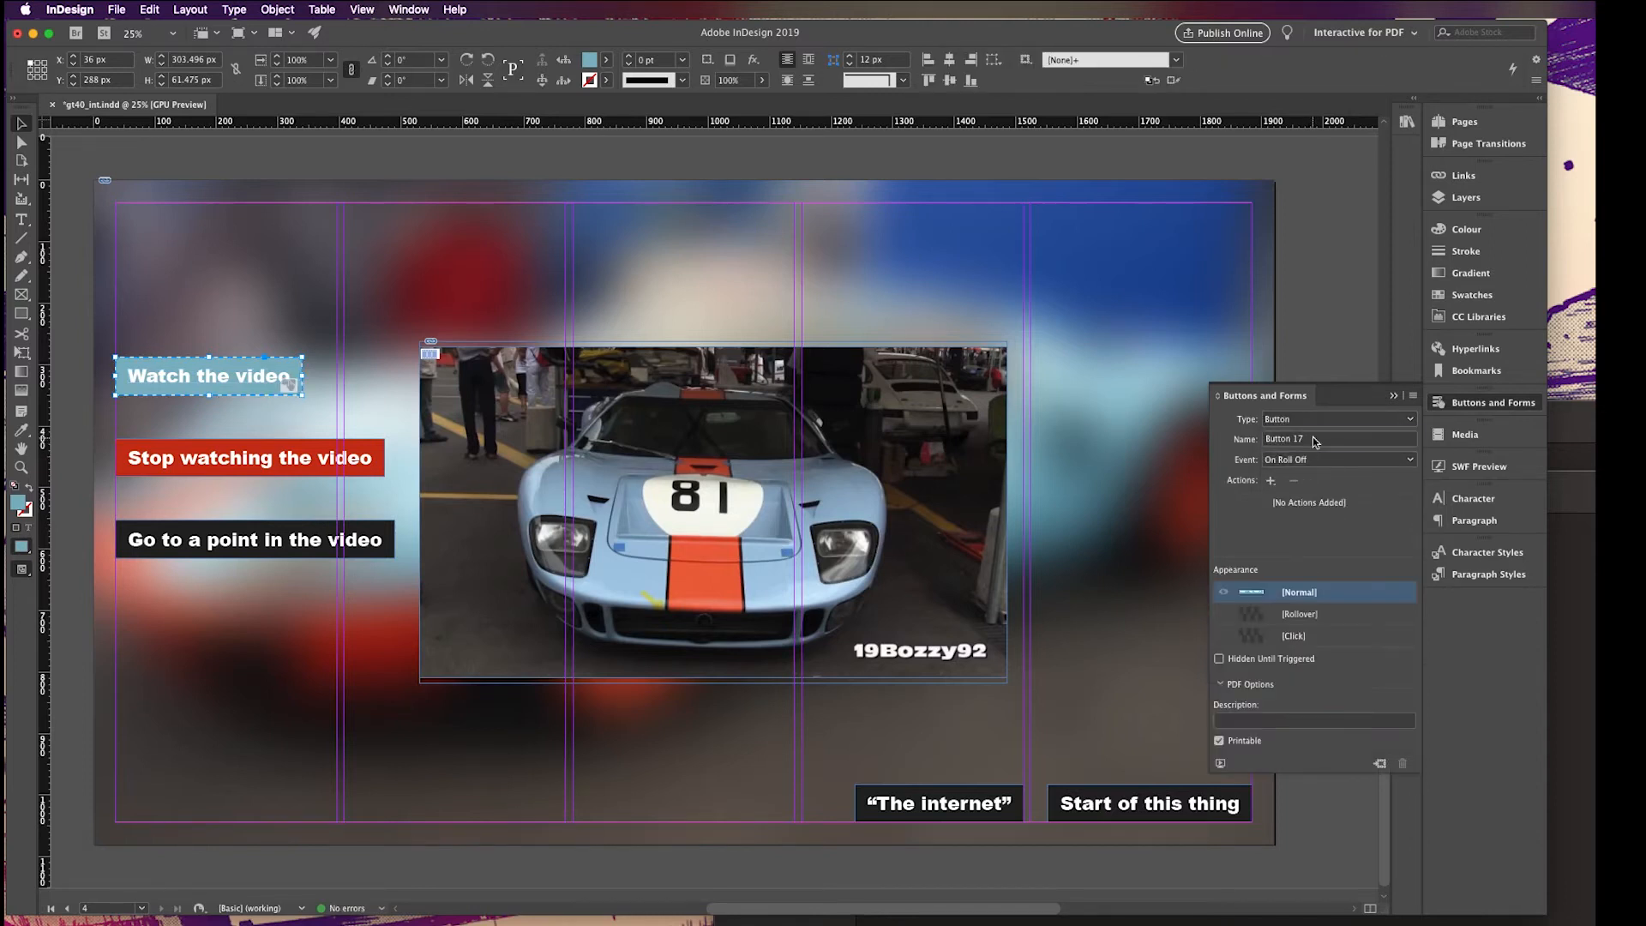
pyautogui.click(1314, 439)
pyautogui.write('W')
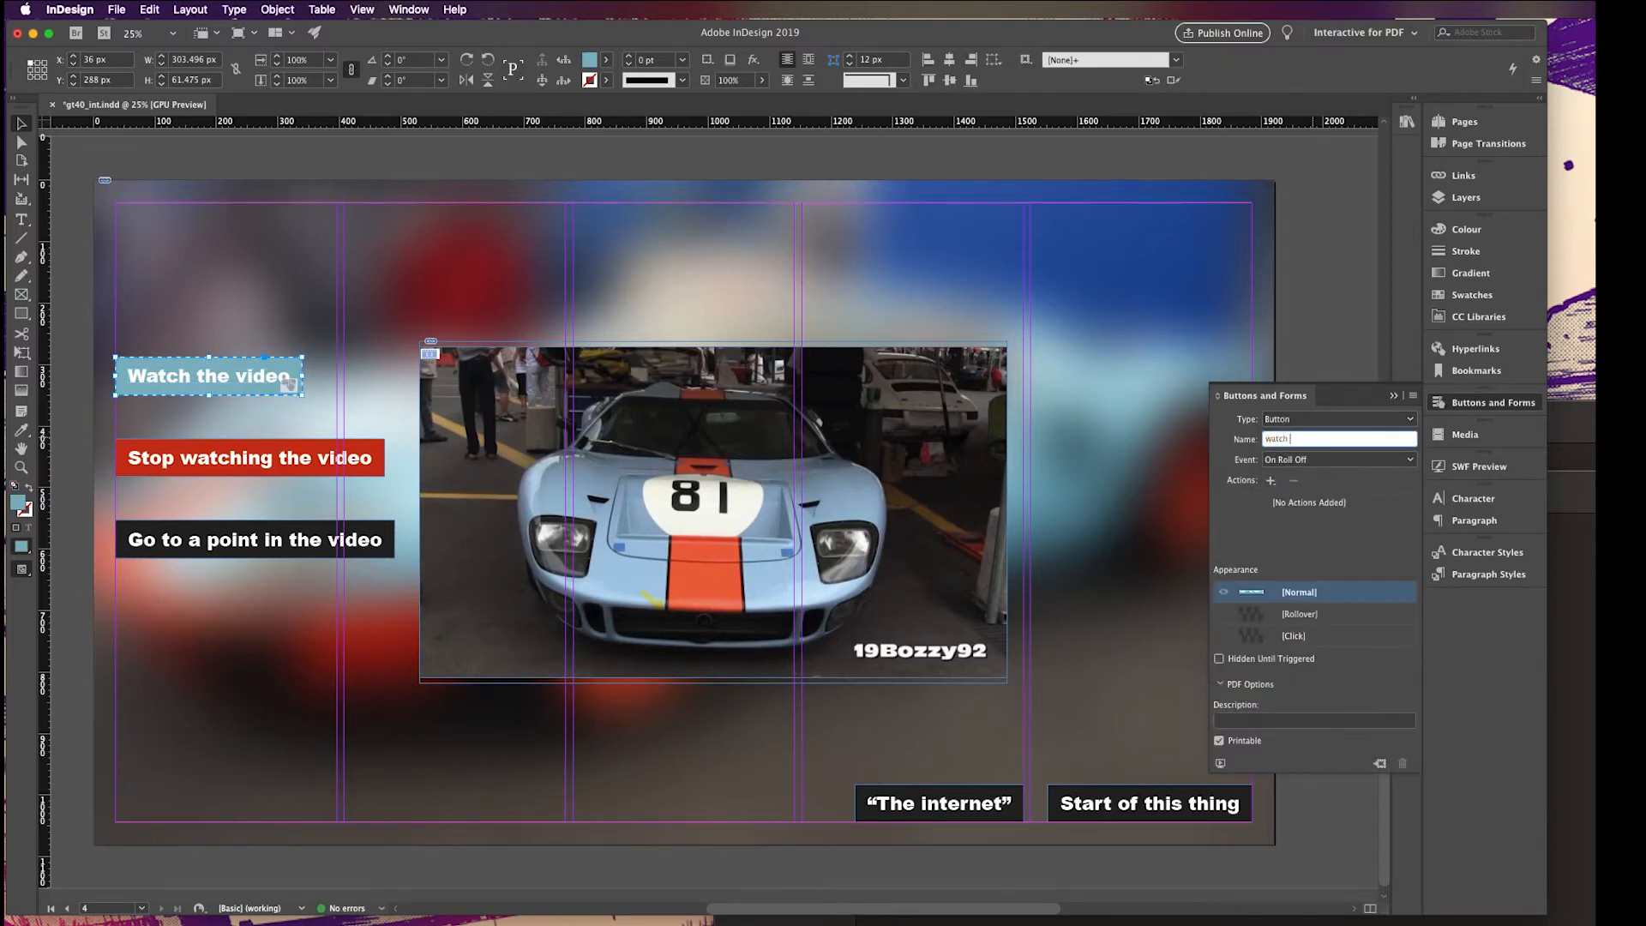
pyautogui.write('atch vid')
pyautogui.press('Return')
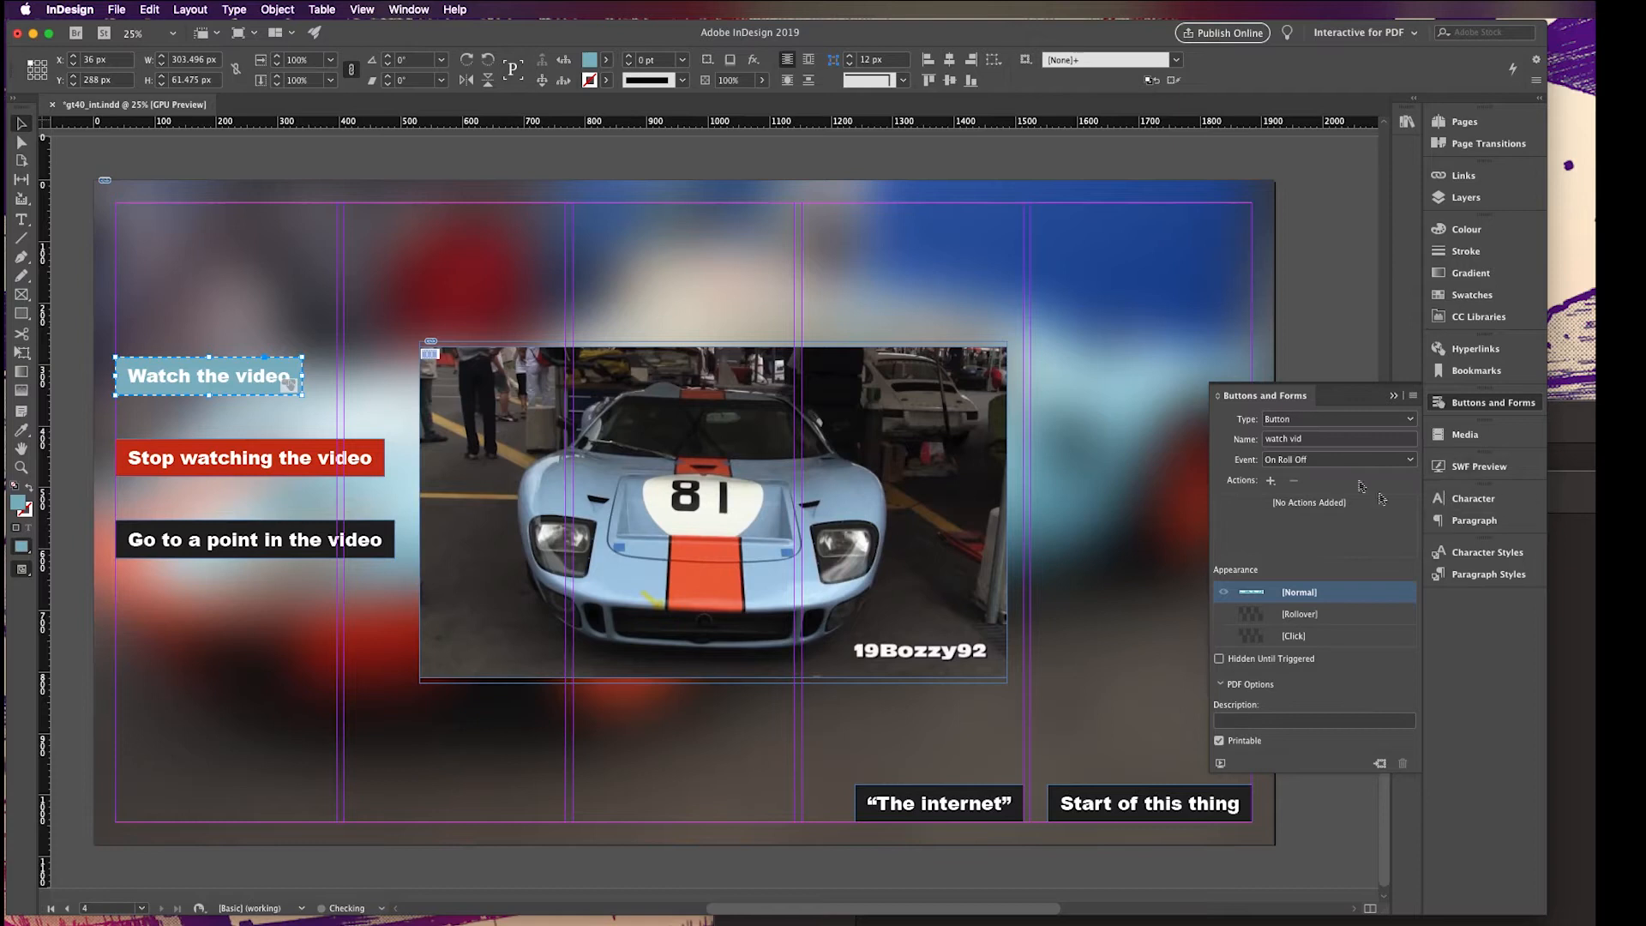
# Set the 'watch vid' button's event to On Click and add a Video action to it
pyautogui.click(1331, 458)
pyautogui.click(1309, 508)
pyautogui.click(1310, 461)
pyautogui.click(1298, 492)
pyautogui.click(1270, 481)
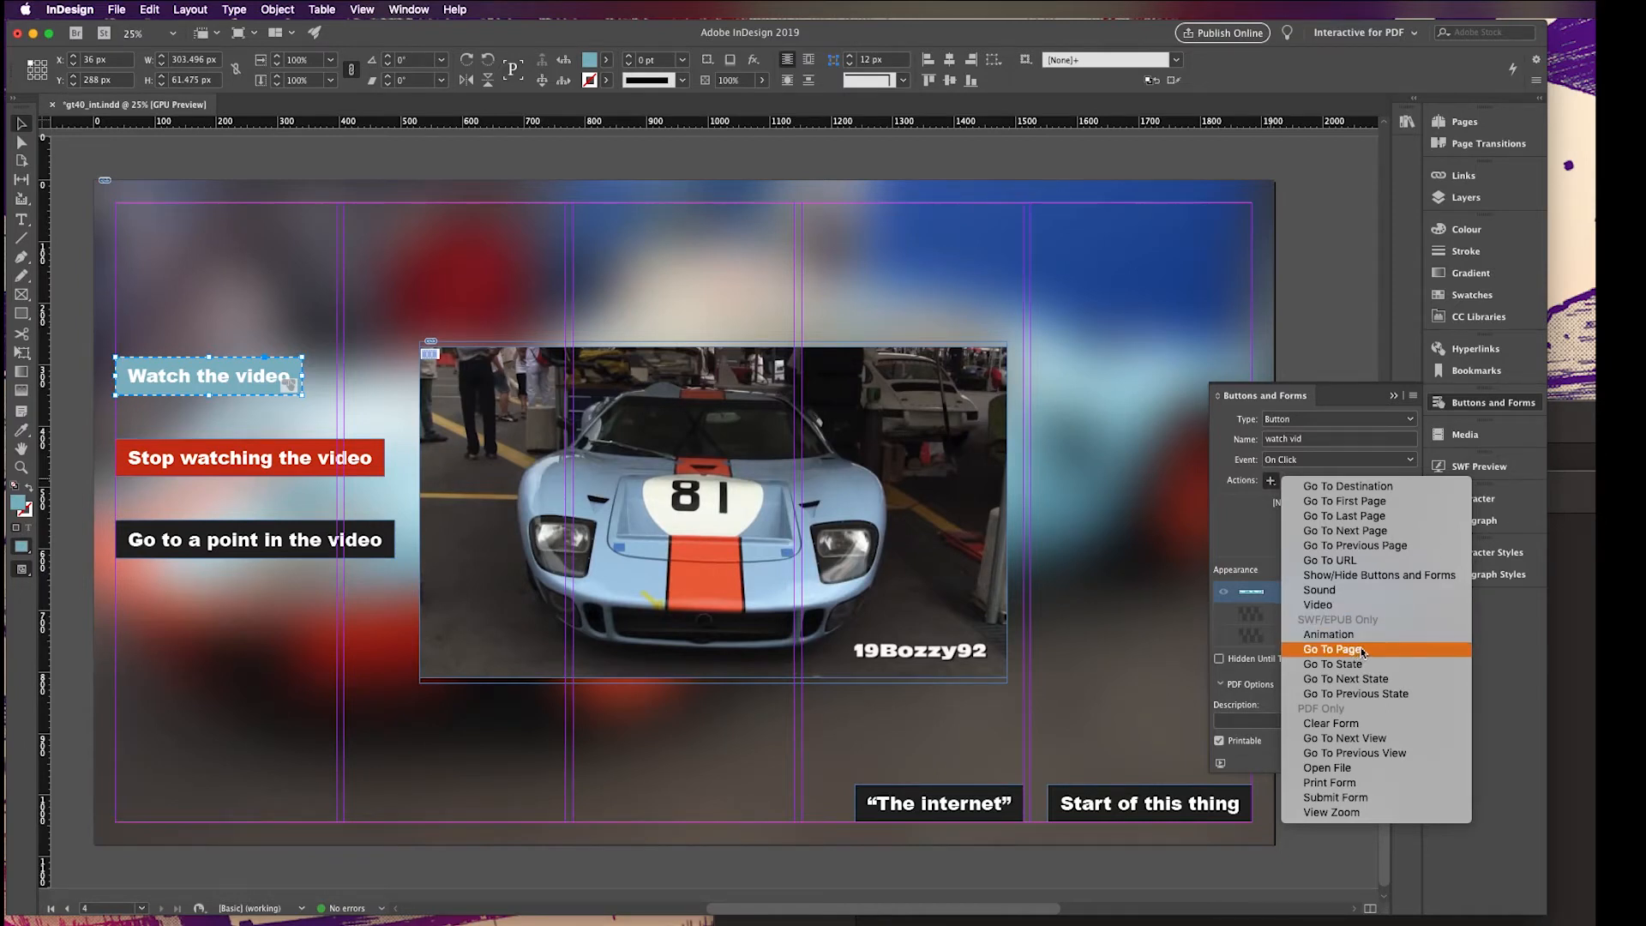
pyautogui.click(1371, 603)
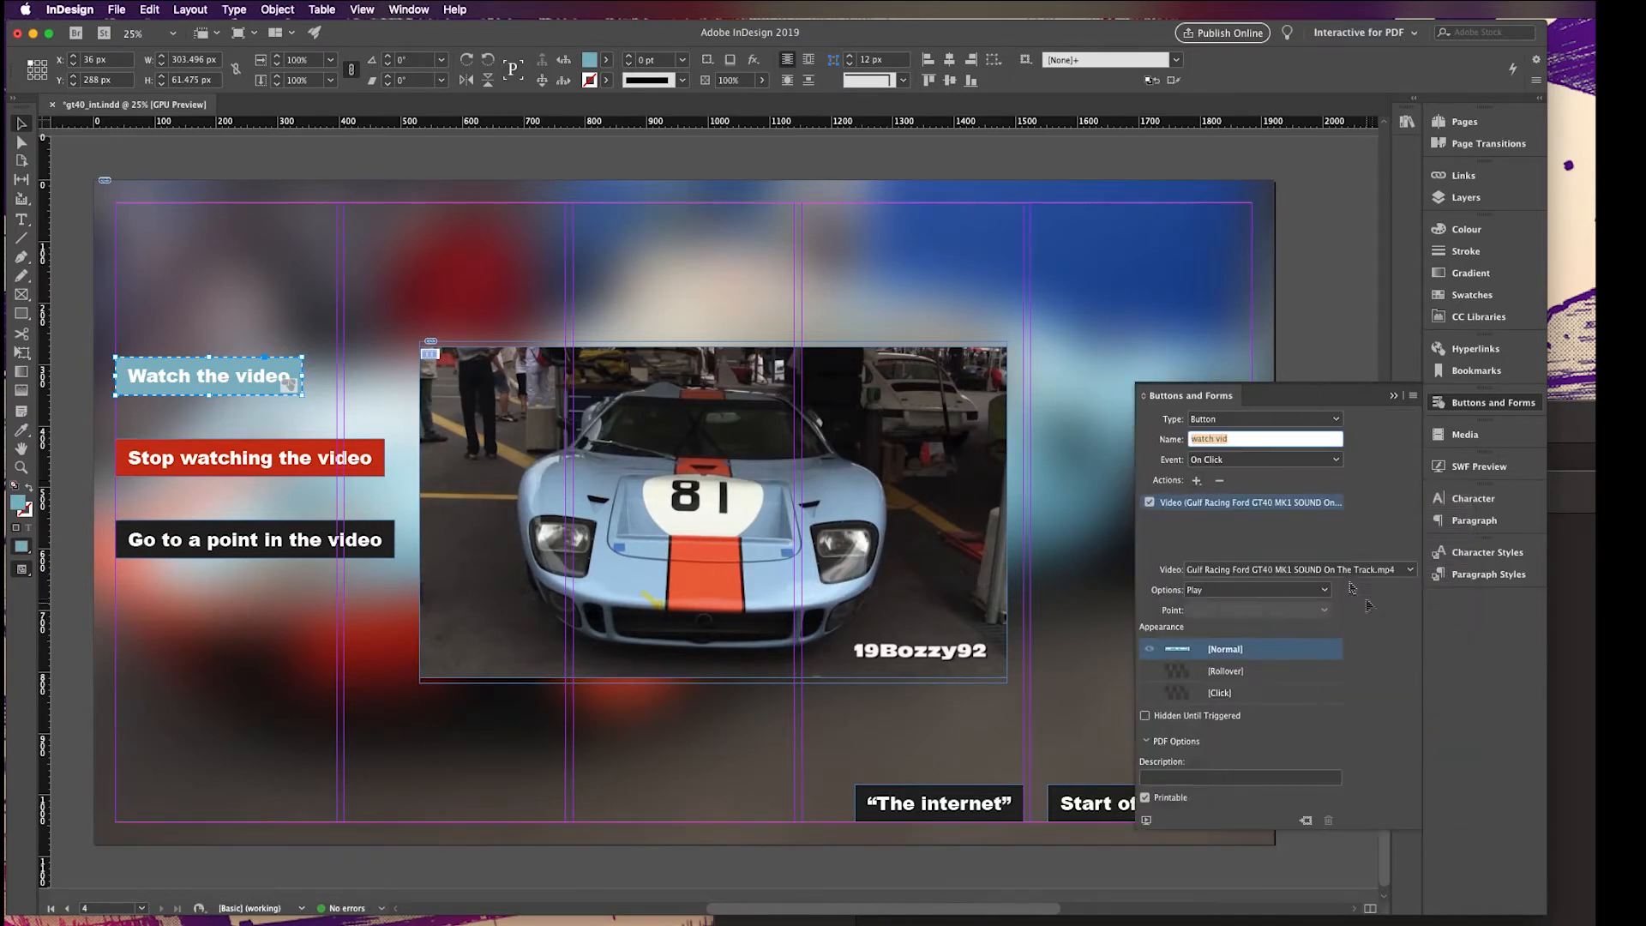
# Make the 'watch vid' button's Video action play from the navigation point 'this bit'
pyautogui.click(1234, 591)
pyautogui.click(1260, 673)
pyautogui.click(1217, 610)
pyautogui.click(1228, 628)
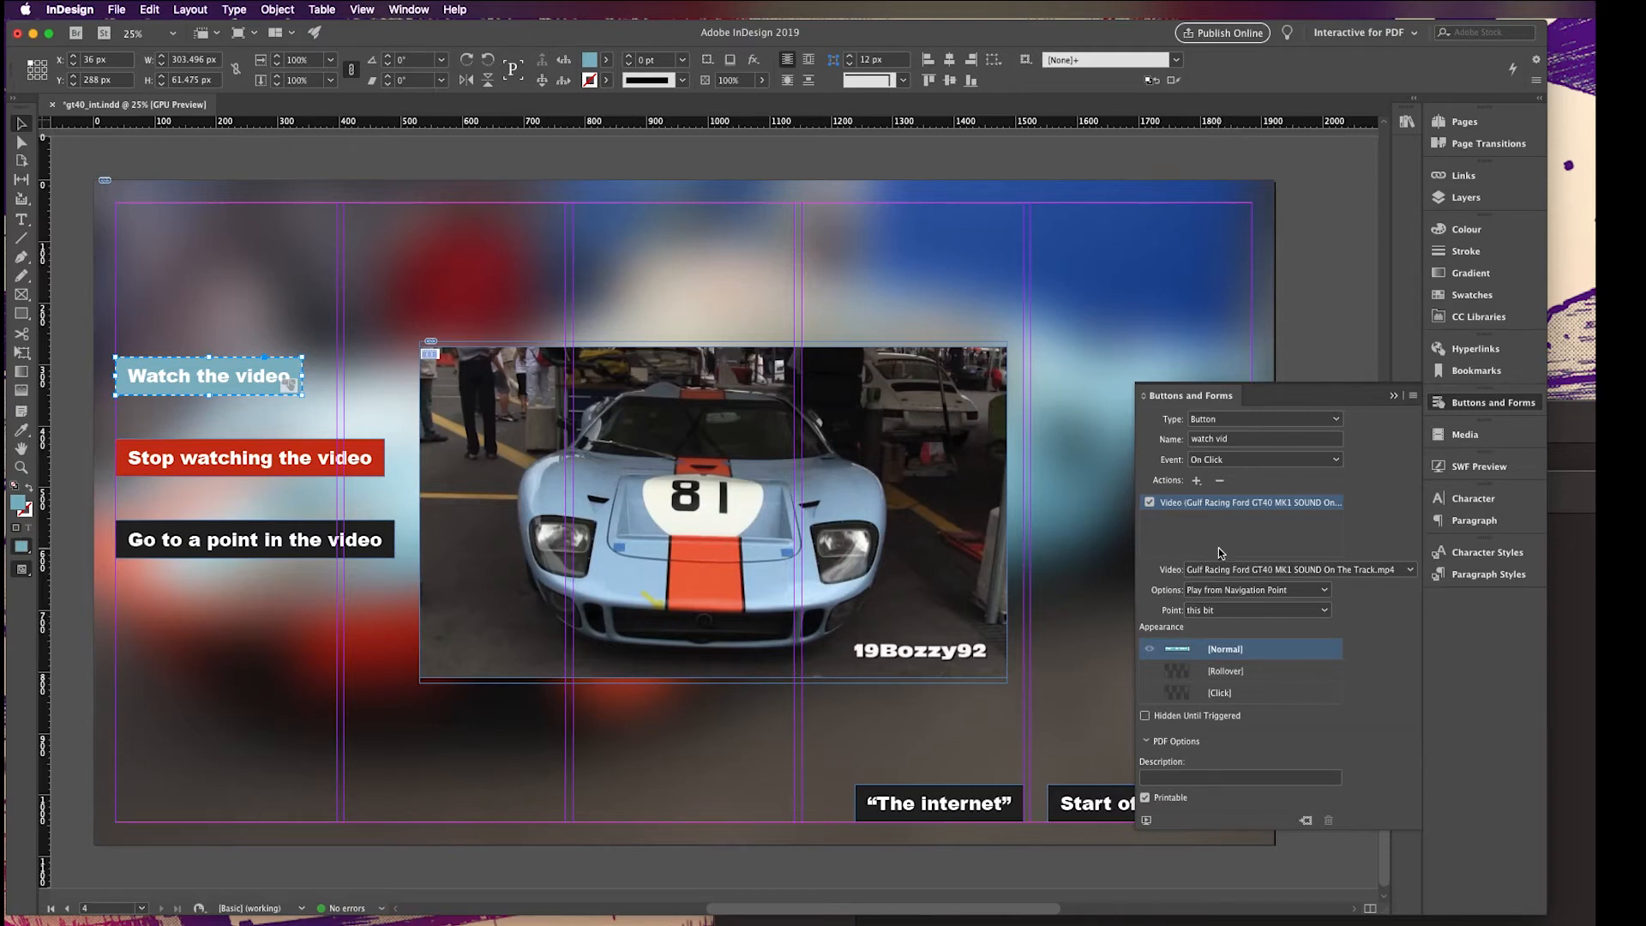
# Activate the rollover appearance of the 'watch vid' button and lower its opacity to 75%
pyautogui.click(1238, 672)
pyautogui.click(762, 79)
pyautogui.moveTo(753, 99); pyautogui.dragTo(747, 102)
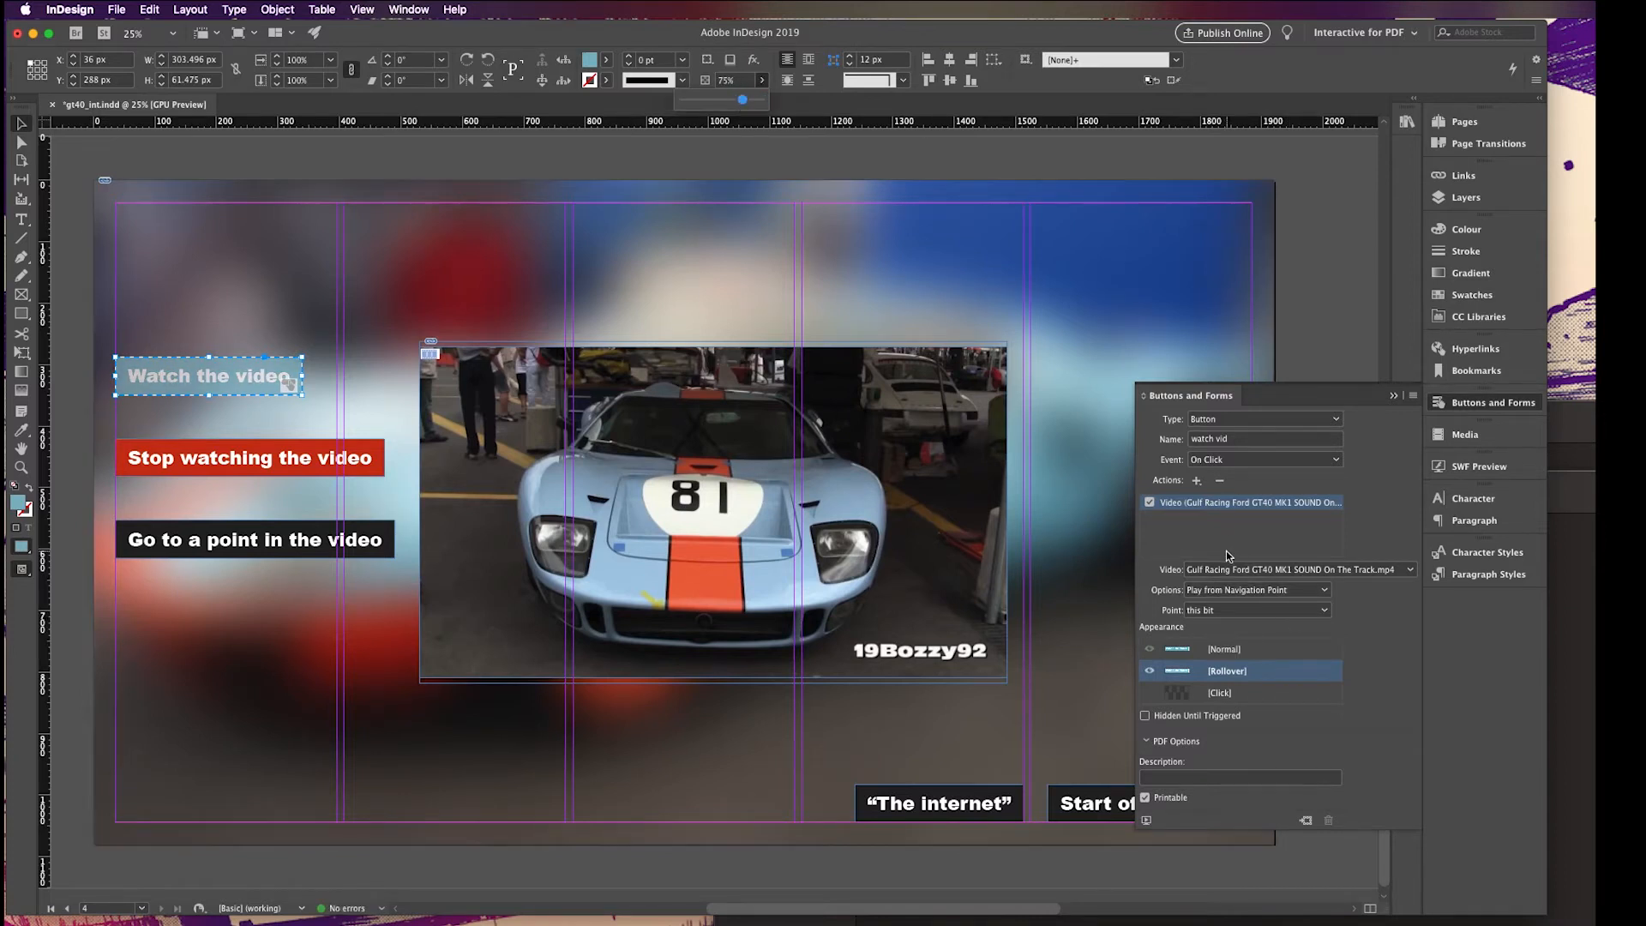
# Add a Show/Hide Buttons and Forms action to the 'watch vid' button's On Click event
pyautogui.click(1231, 460)
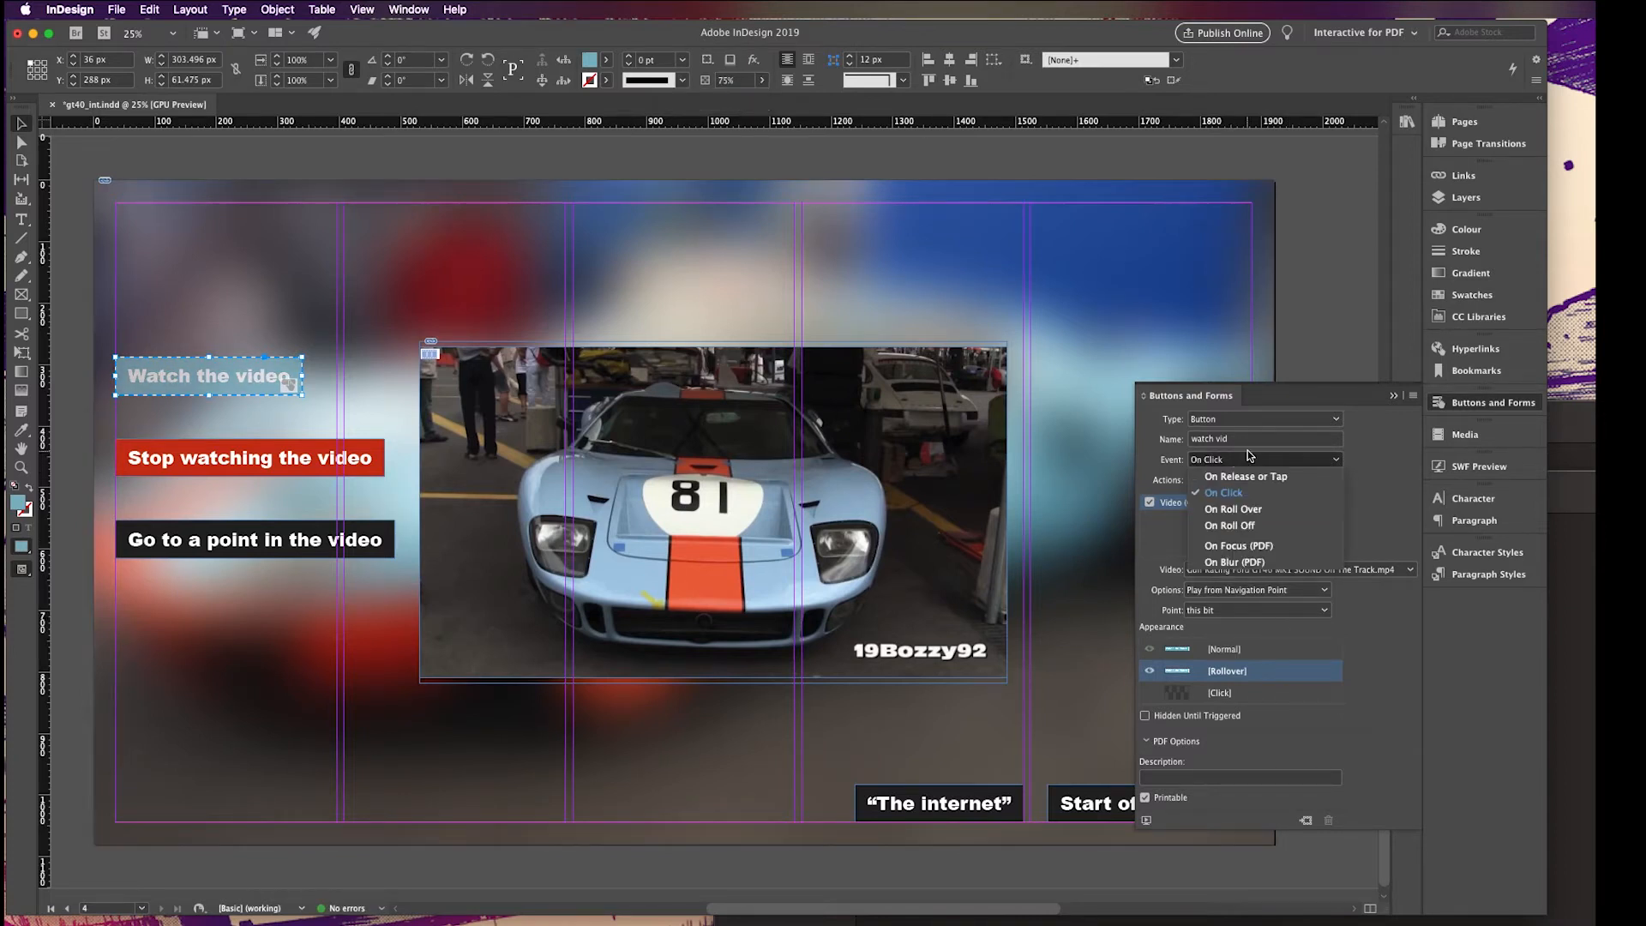
pyautogui.click(1377, 485)
pyautogui.click(1196, 480)
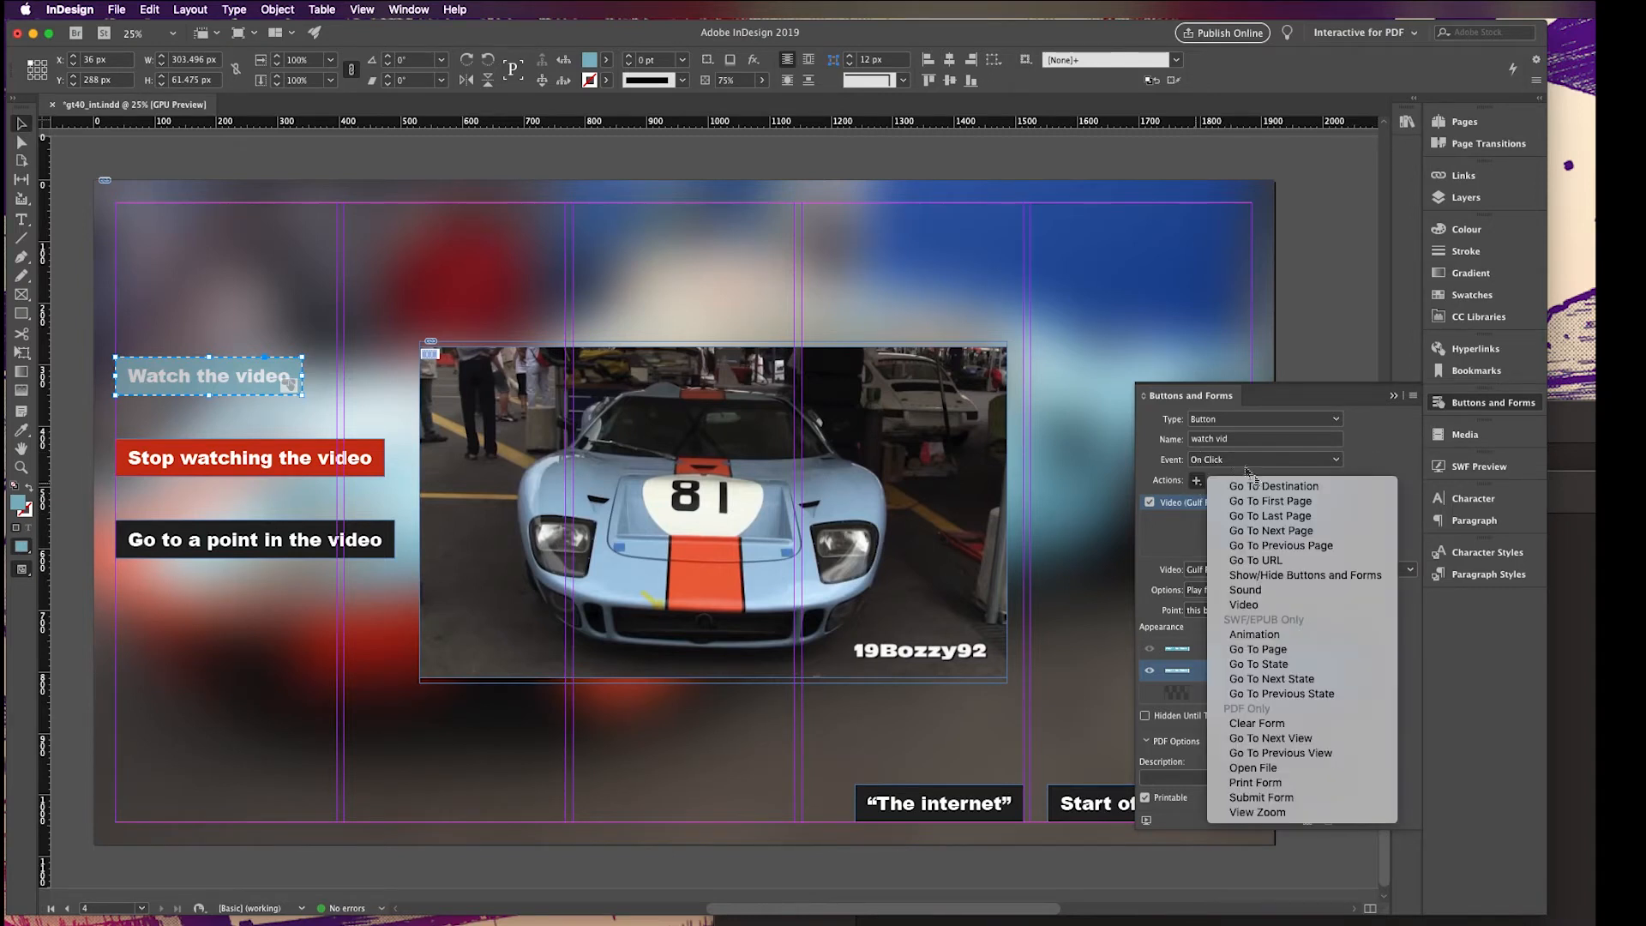
pyautogui.click(1295, 574)
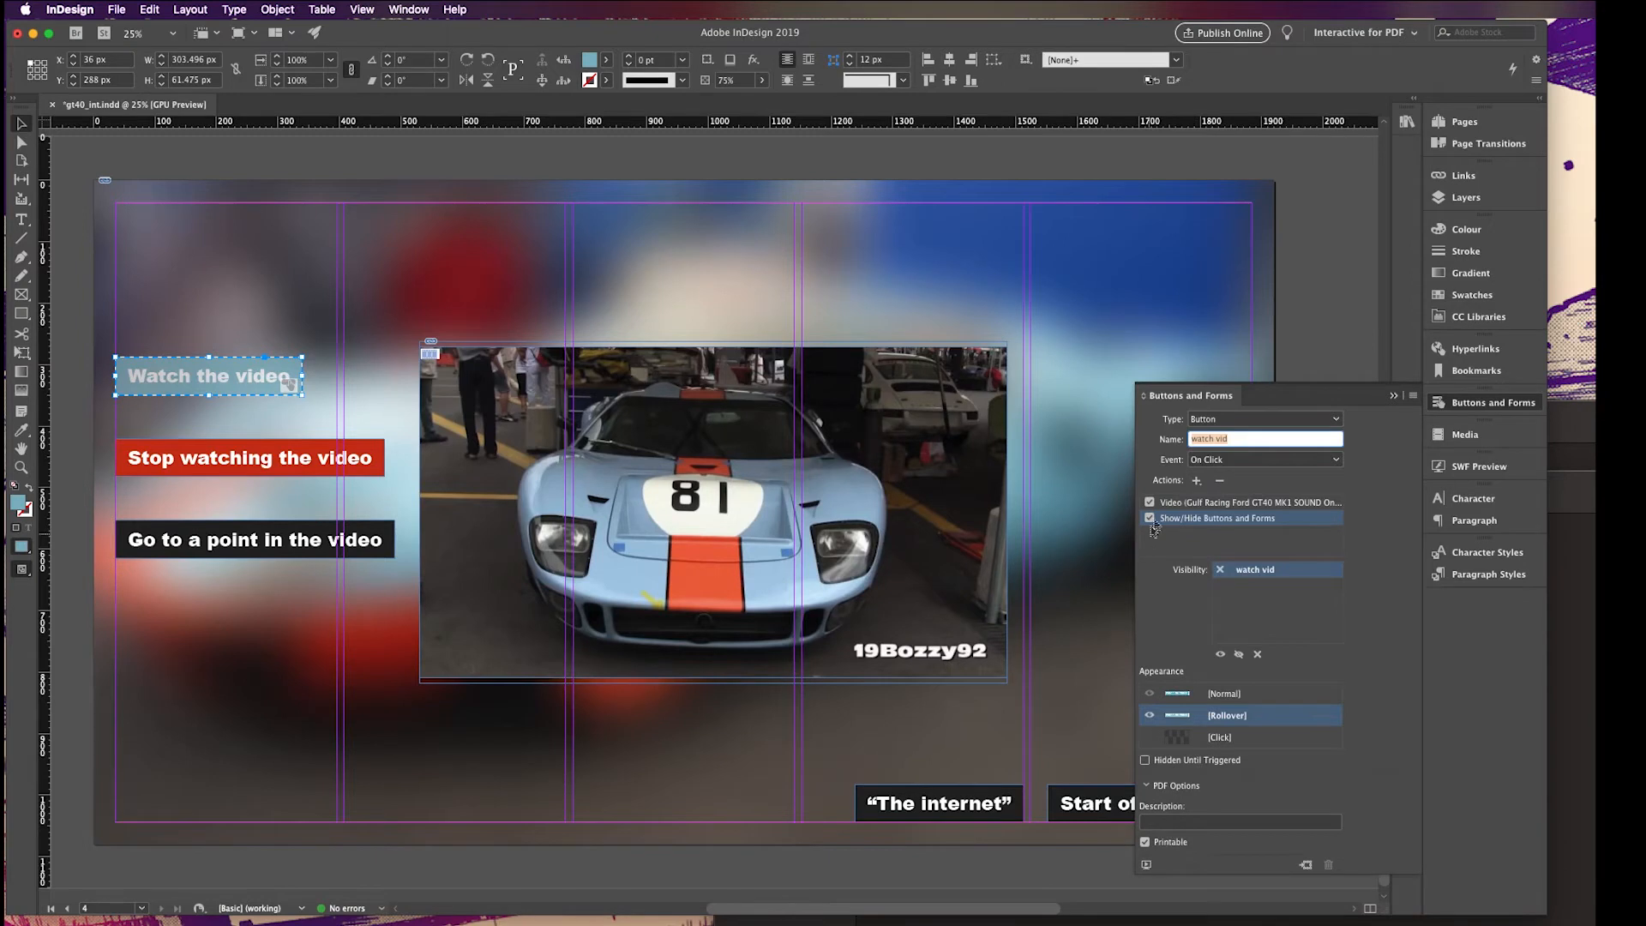
# Convert the full-page blurred background image into a button named 'background blur' that is hidden until triggered
pyautogui.click(381, 510)
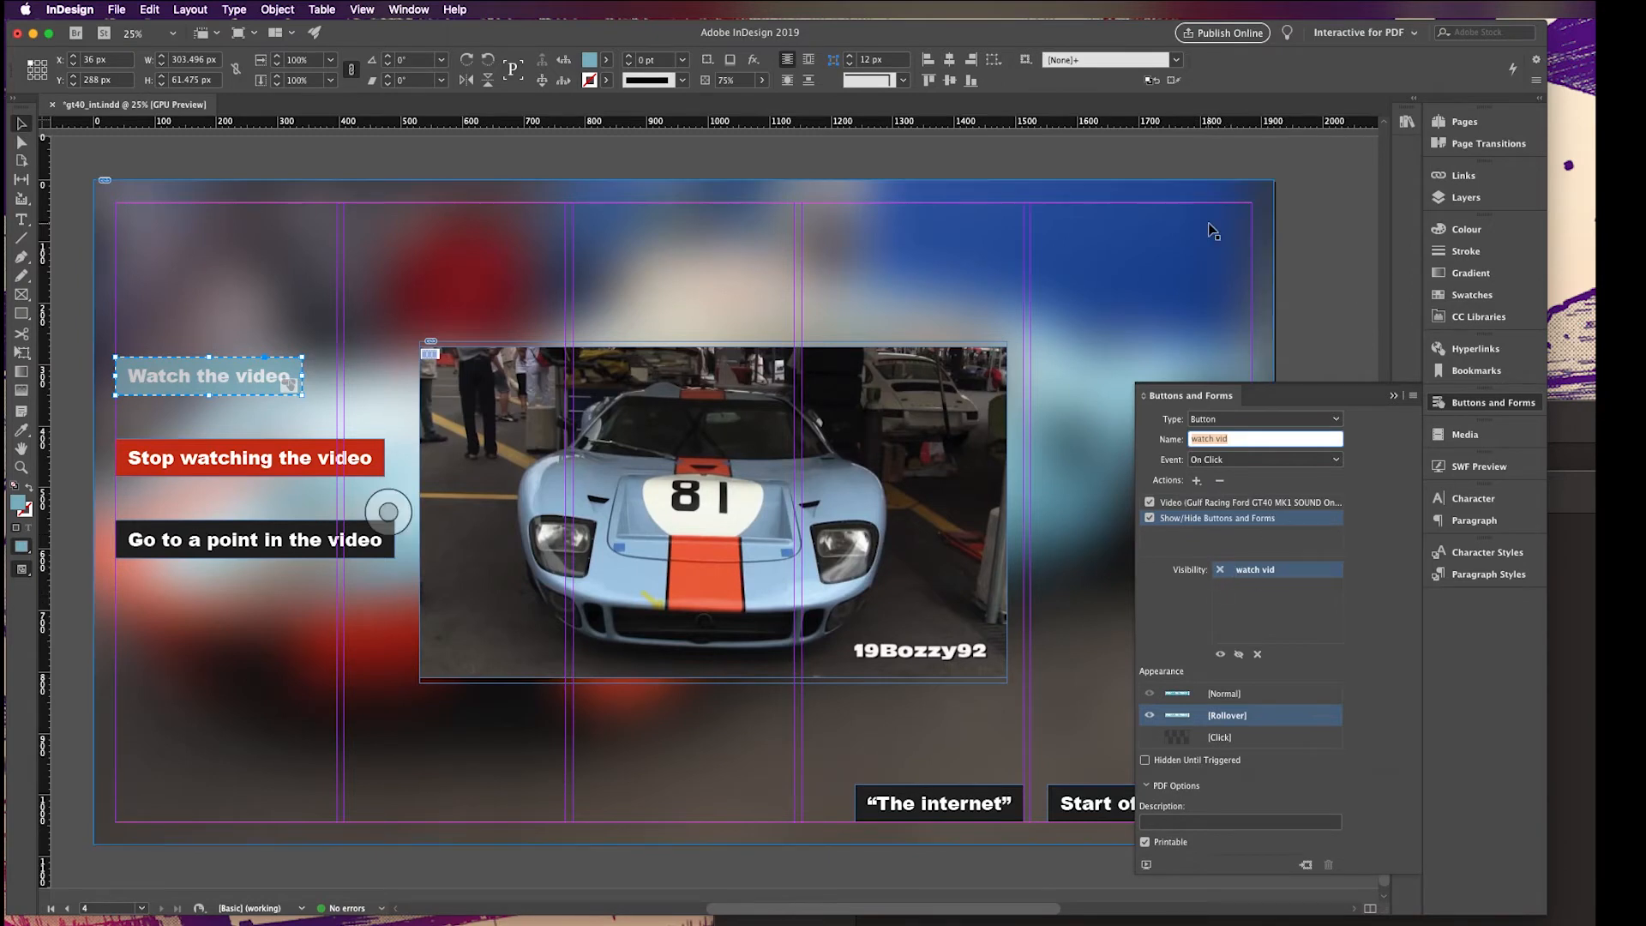
pyautogui.click(1200, 422)
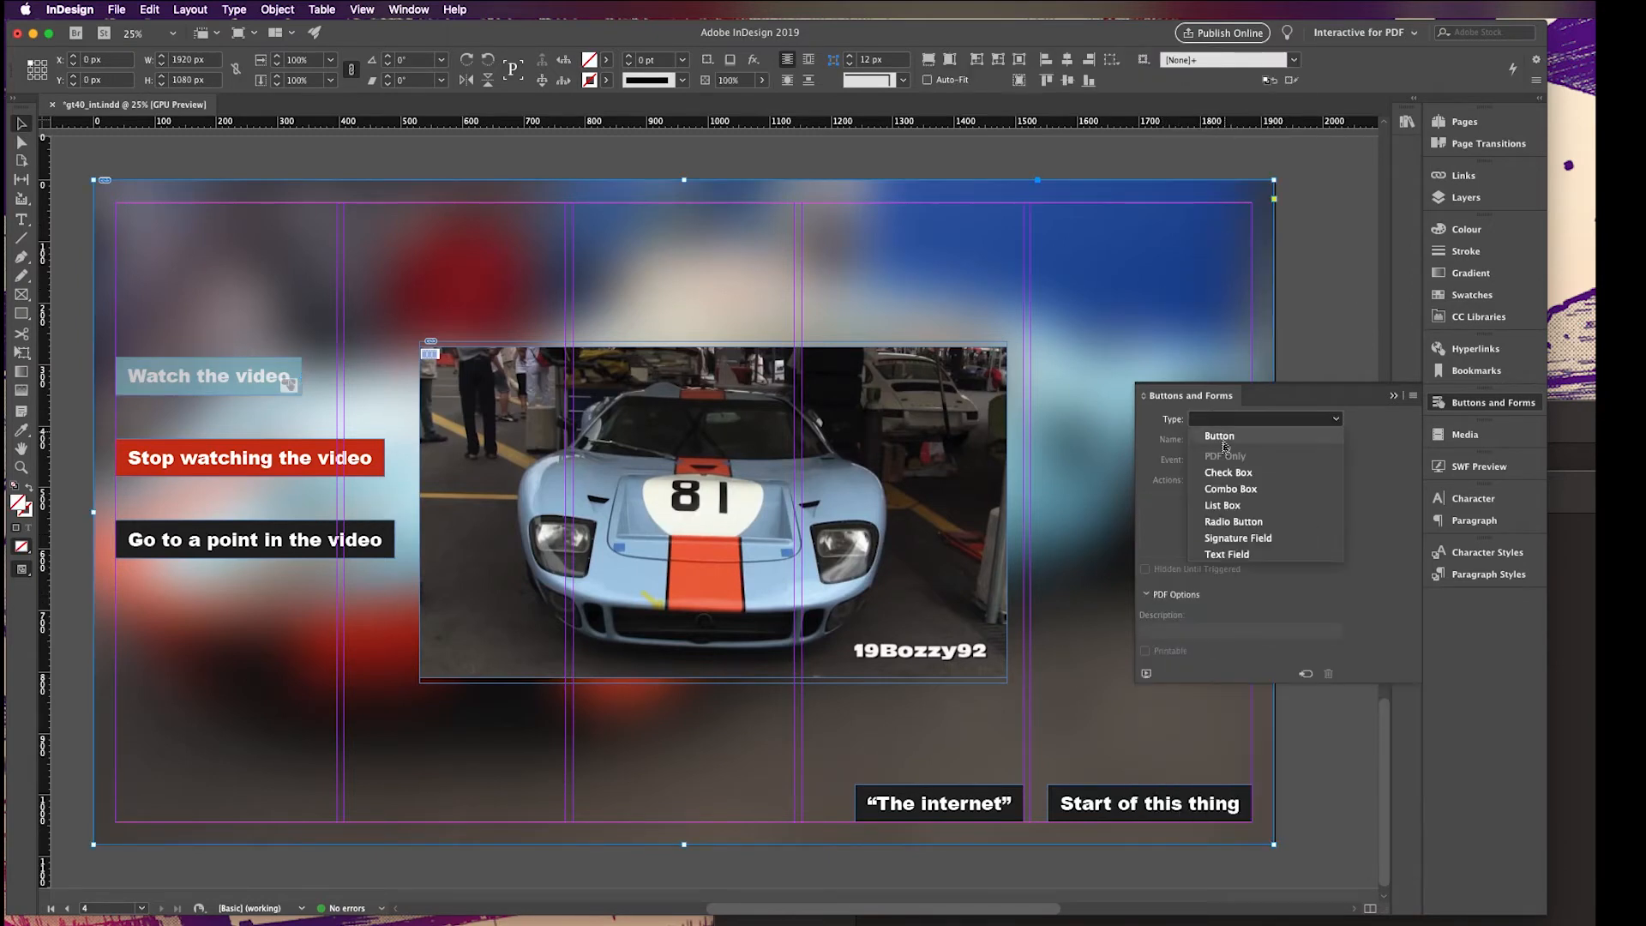
pyautogui.click(1227, 434)
pyautogui.tripleClick(1241, 440)
pyautogui.write('background blur')
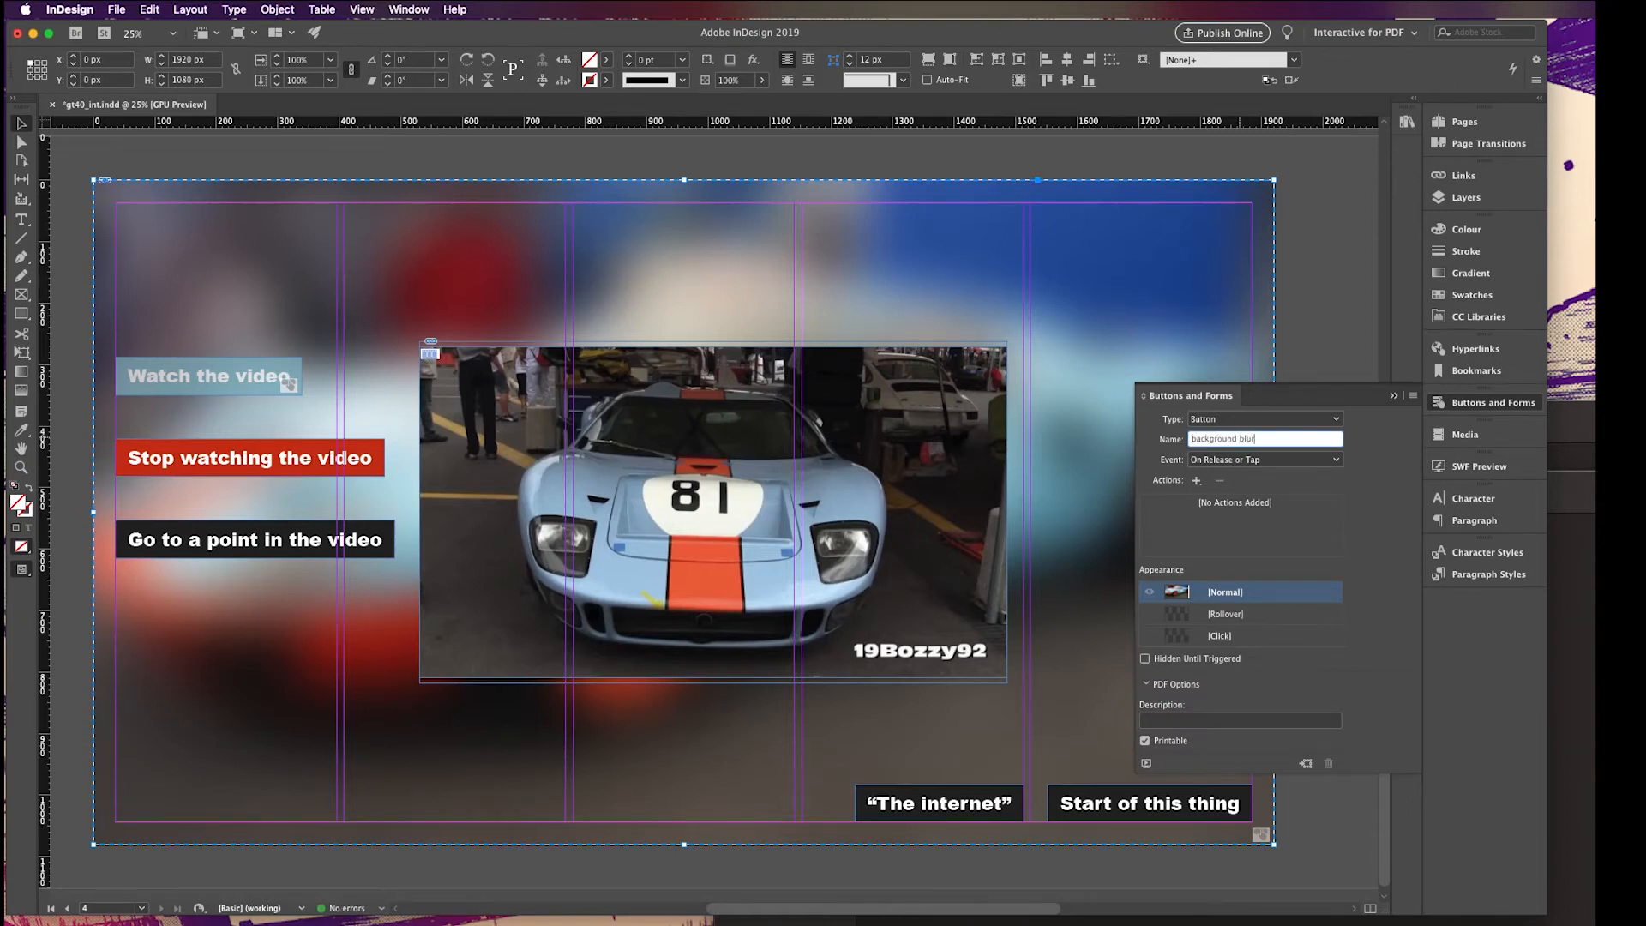
pyautogui.press('Return')
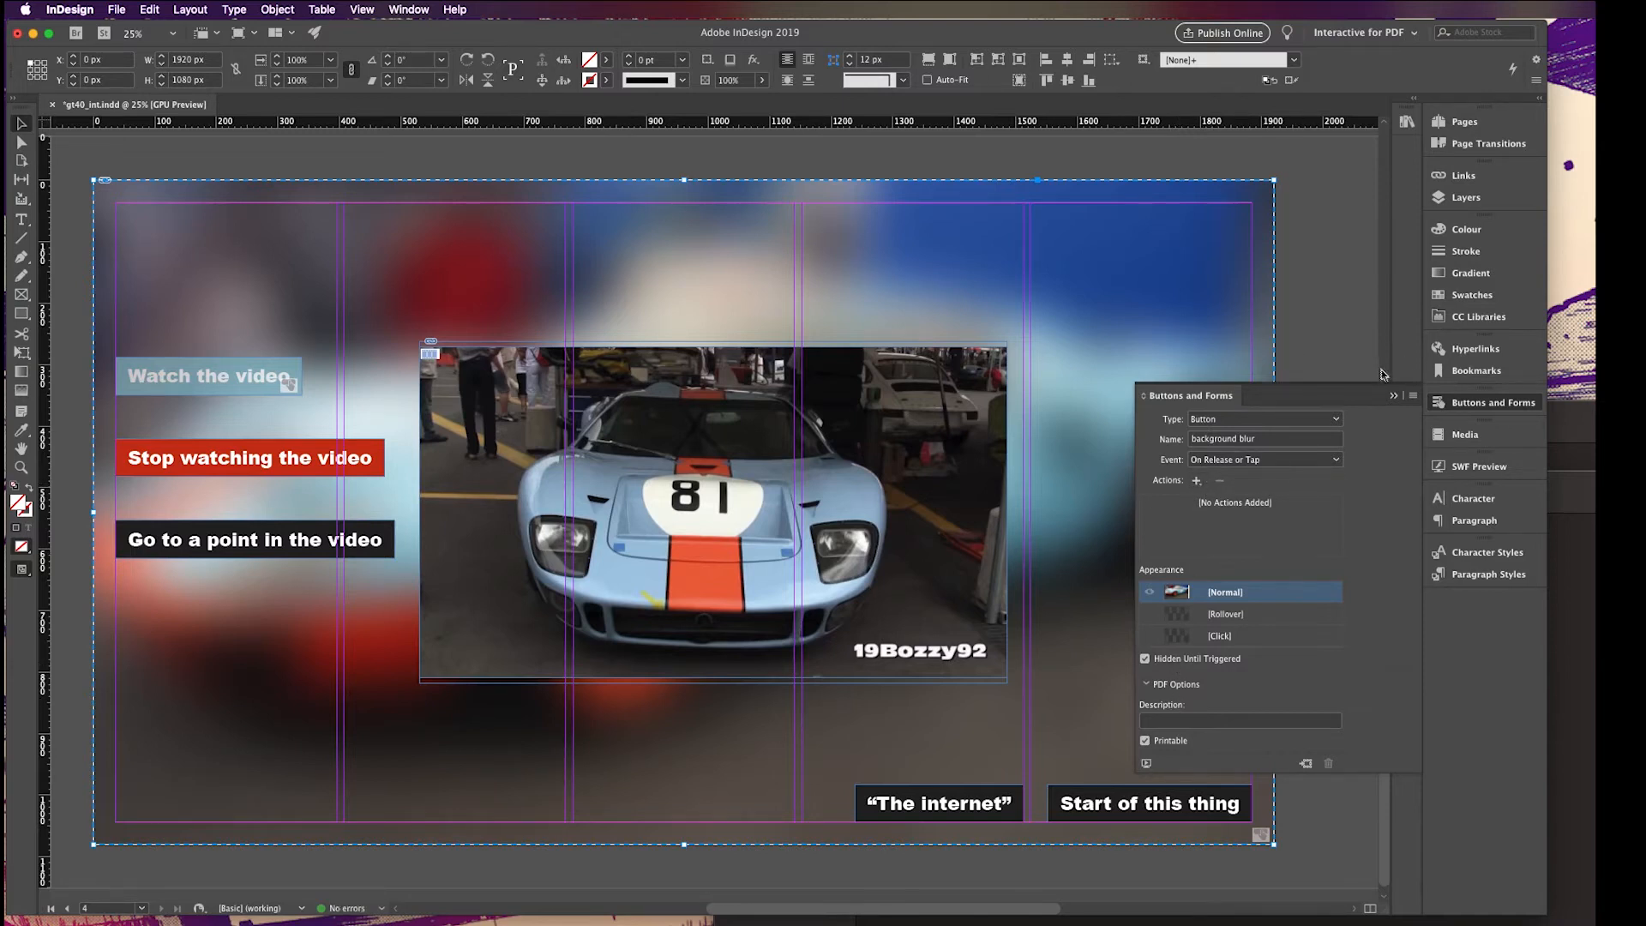
# Set the 'watch vid' button's Show/Hide action to show 'background blur'
pyautogui.click(700, 557)
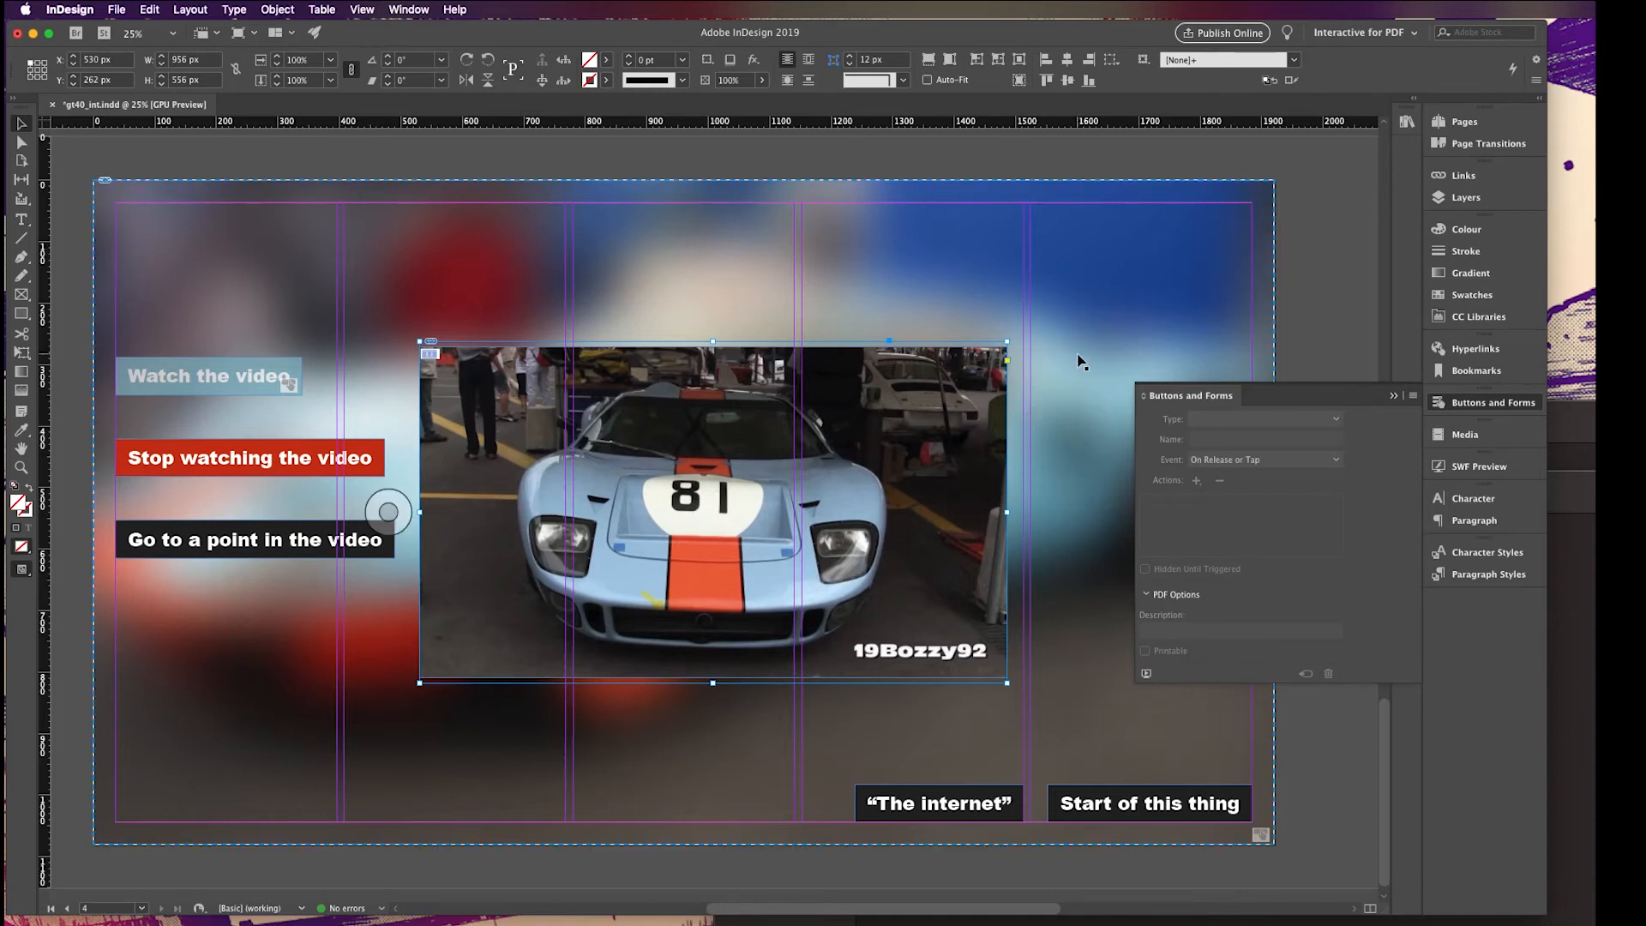
pyautogui.click(220, 392)
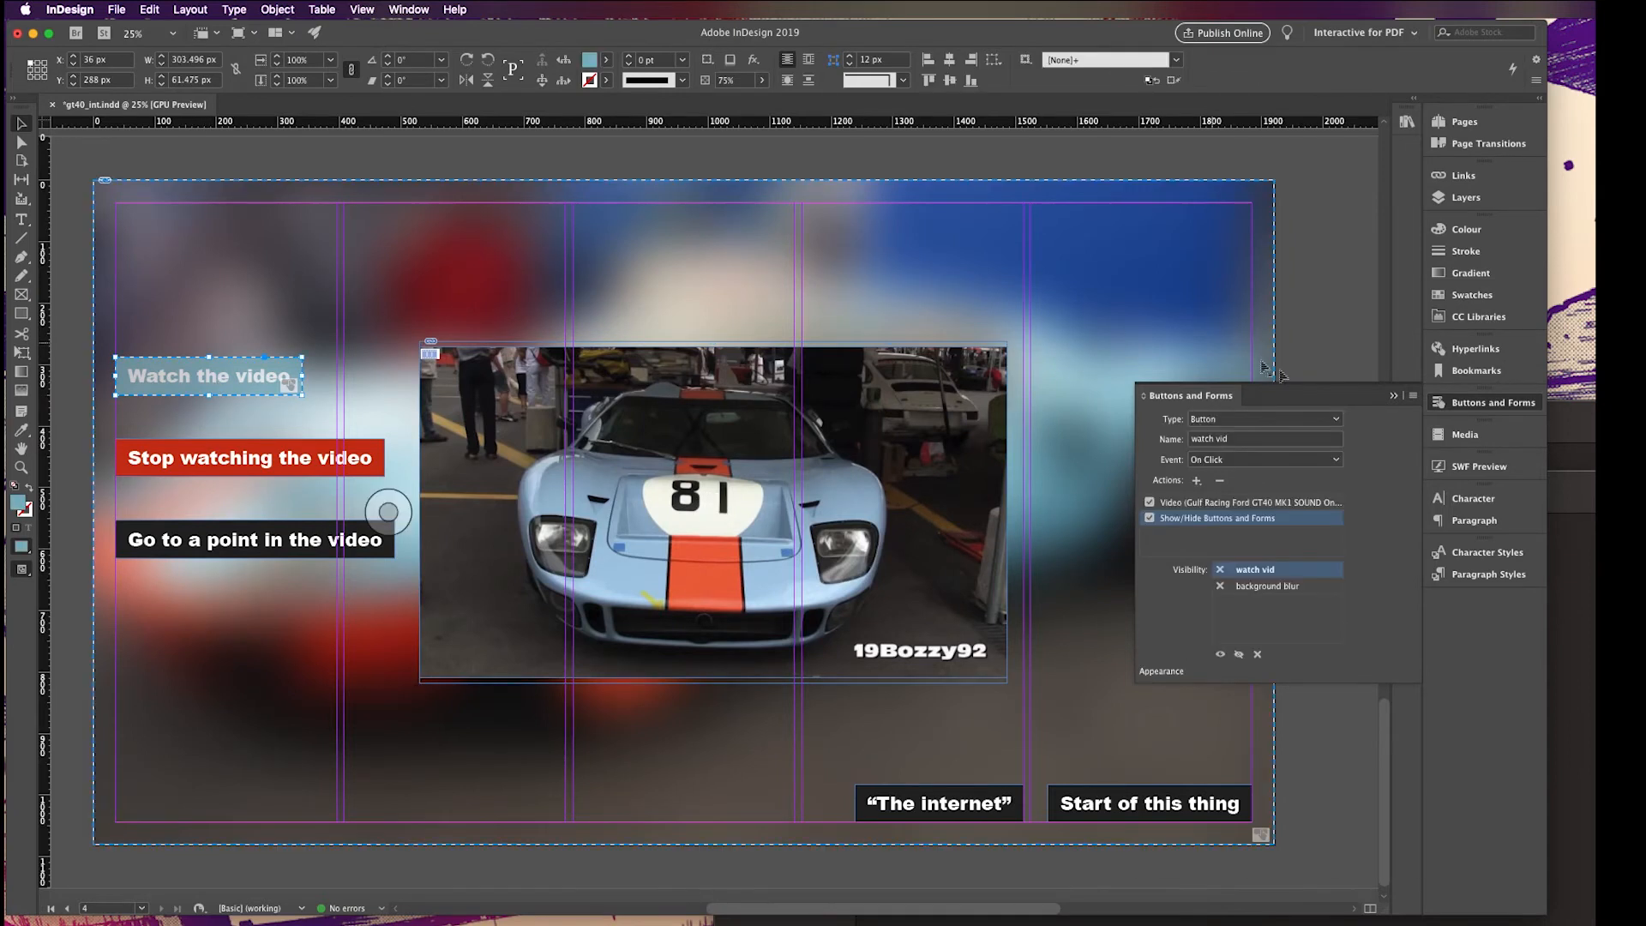
pyautogui.click(1222, 588)
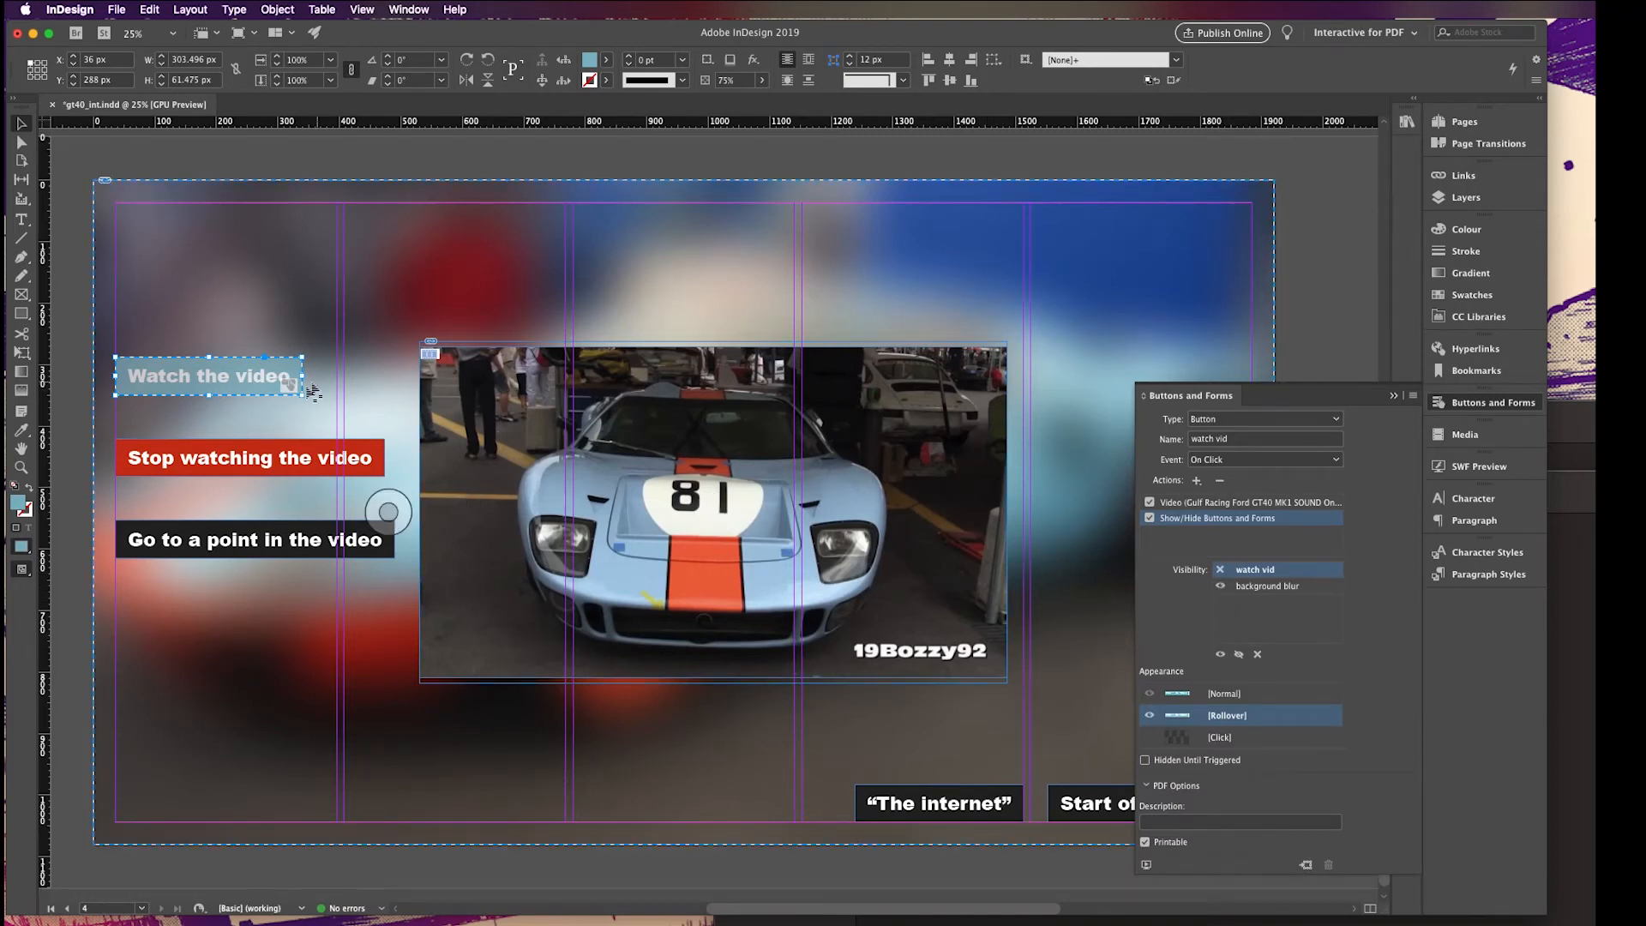
# Convert the red 'Stop watching the video' text frame into a button named 'stop'
pyautogui.click(296, 465)
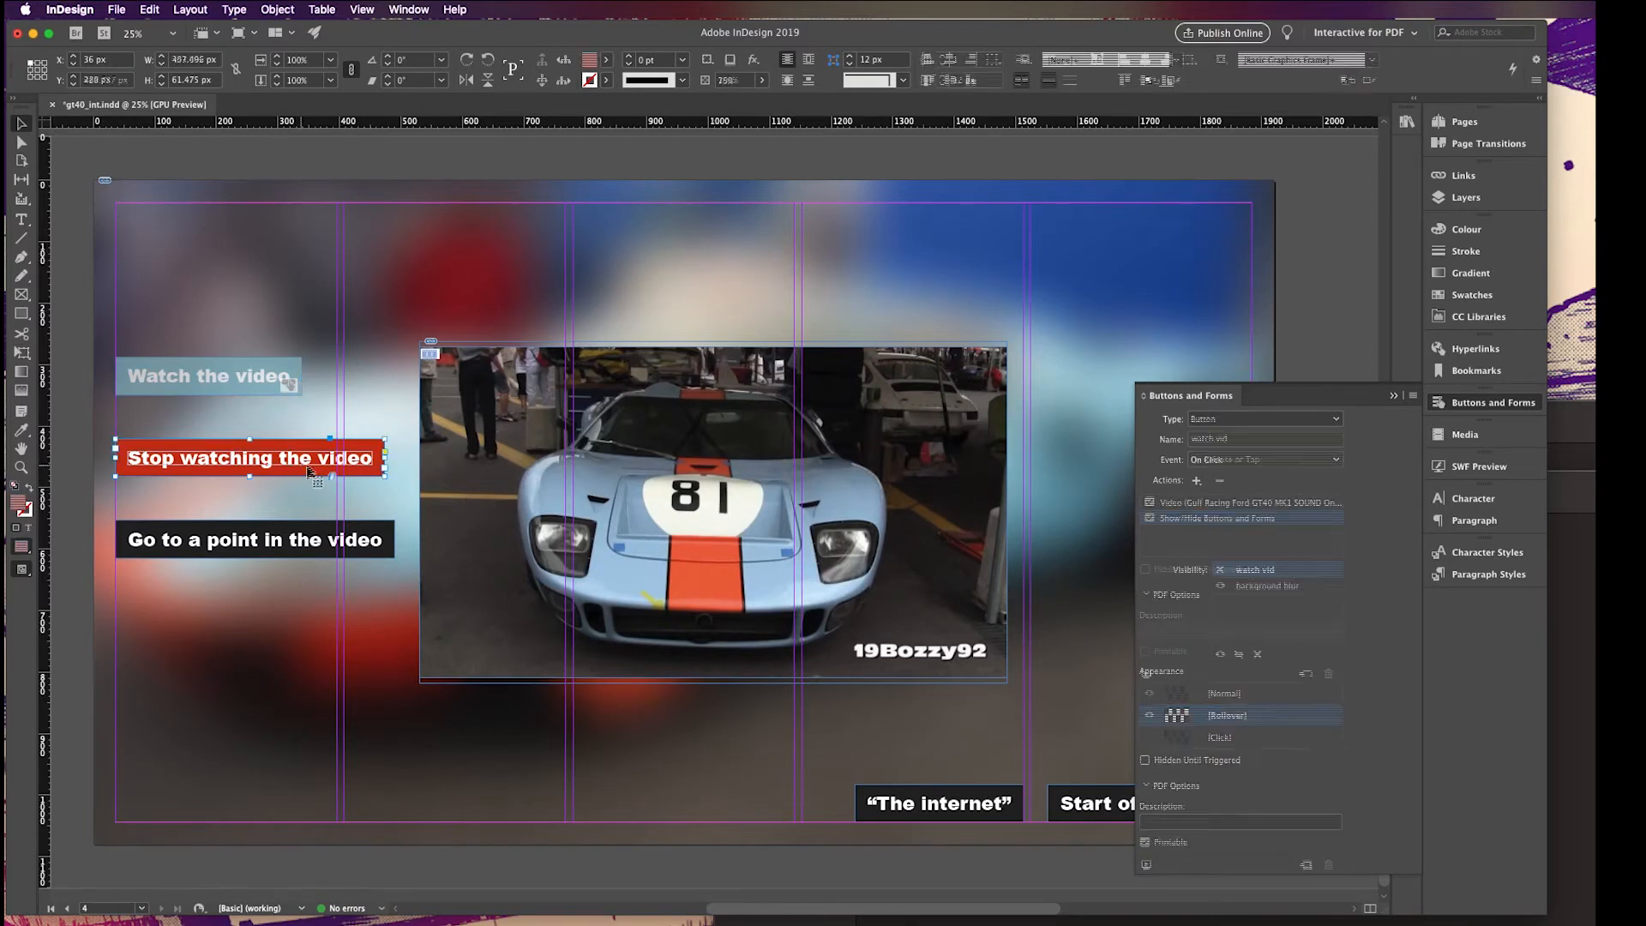
pyautogui.click(1279, 420)
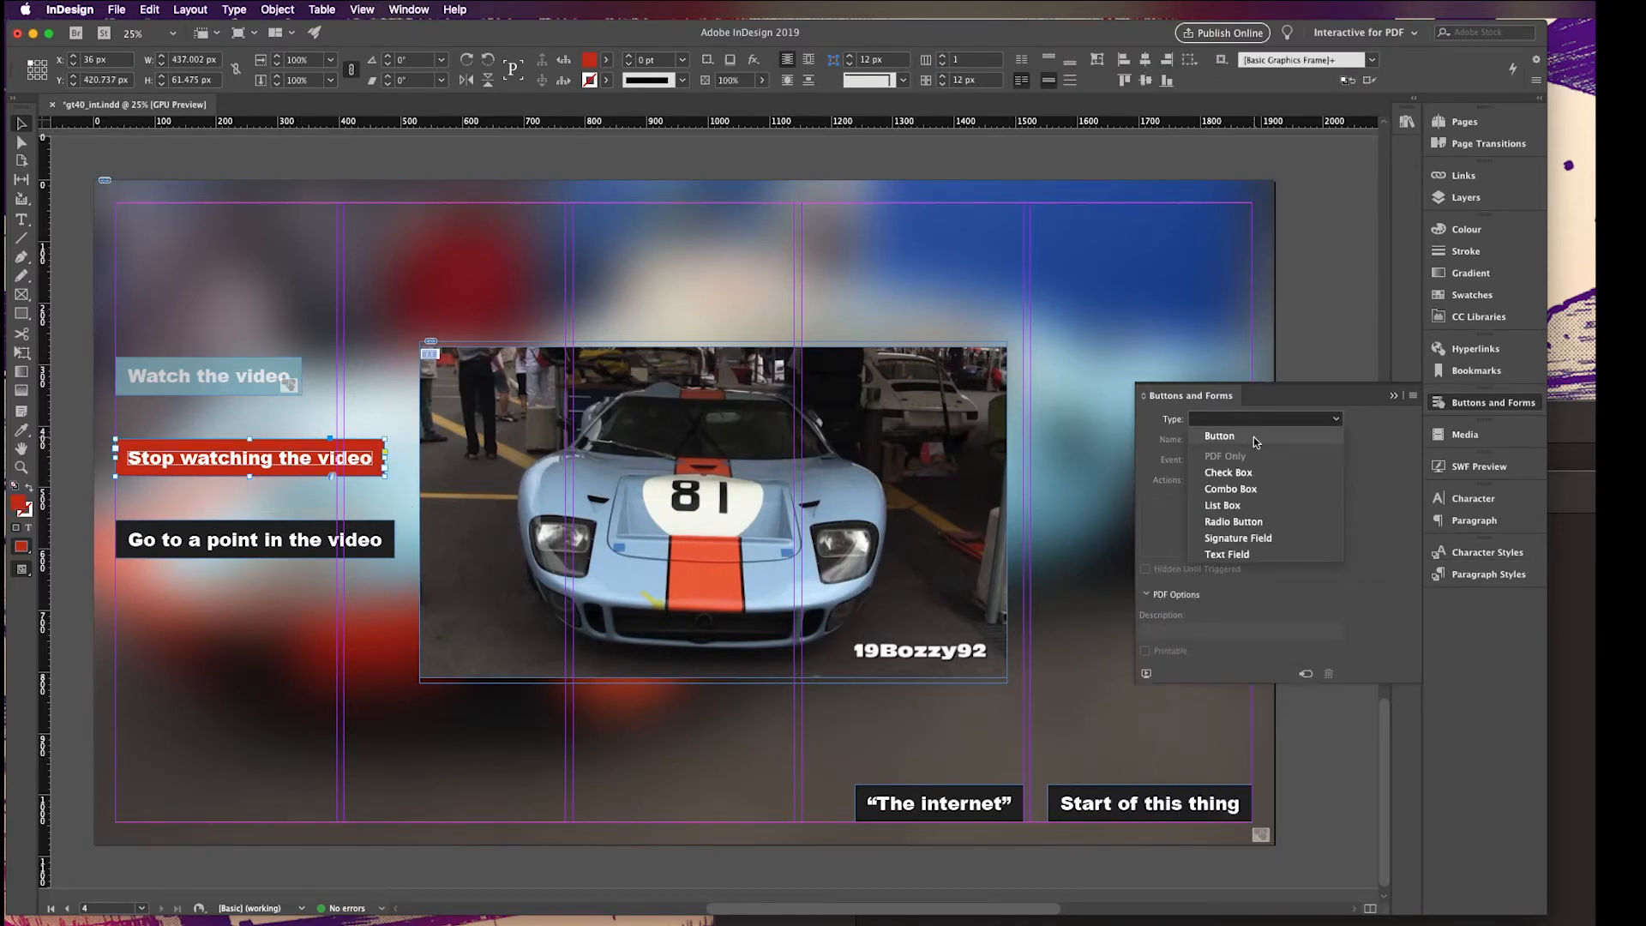
pyautogui.click(1238, 439)
pyautogui.tripleClick(1243, 441)
pyautogui.write('stop')
pyautogui.press('Return')
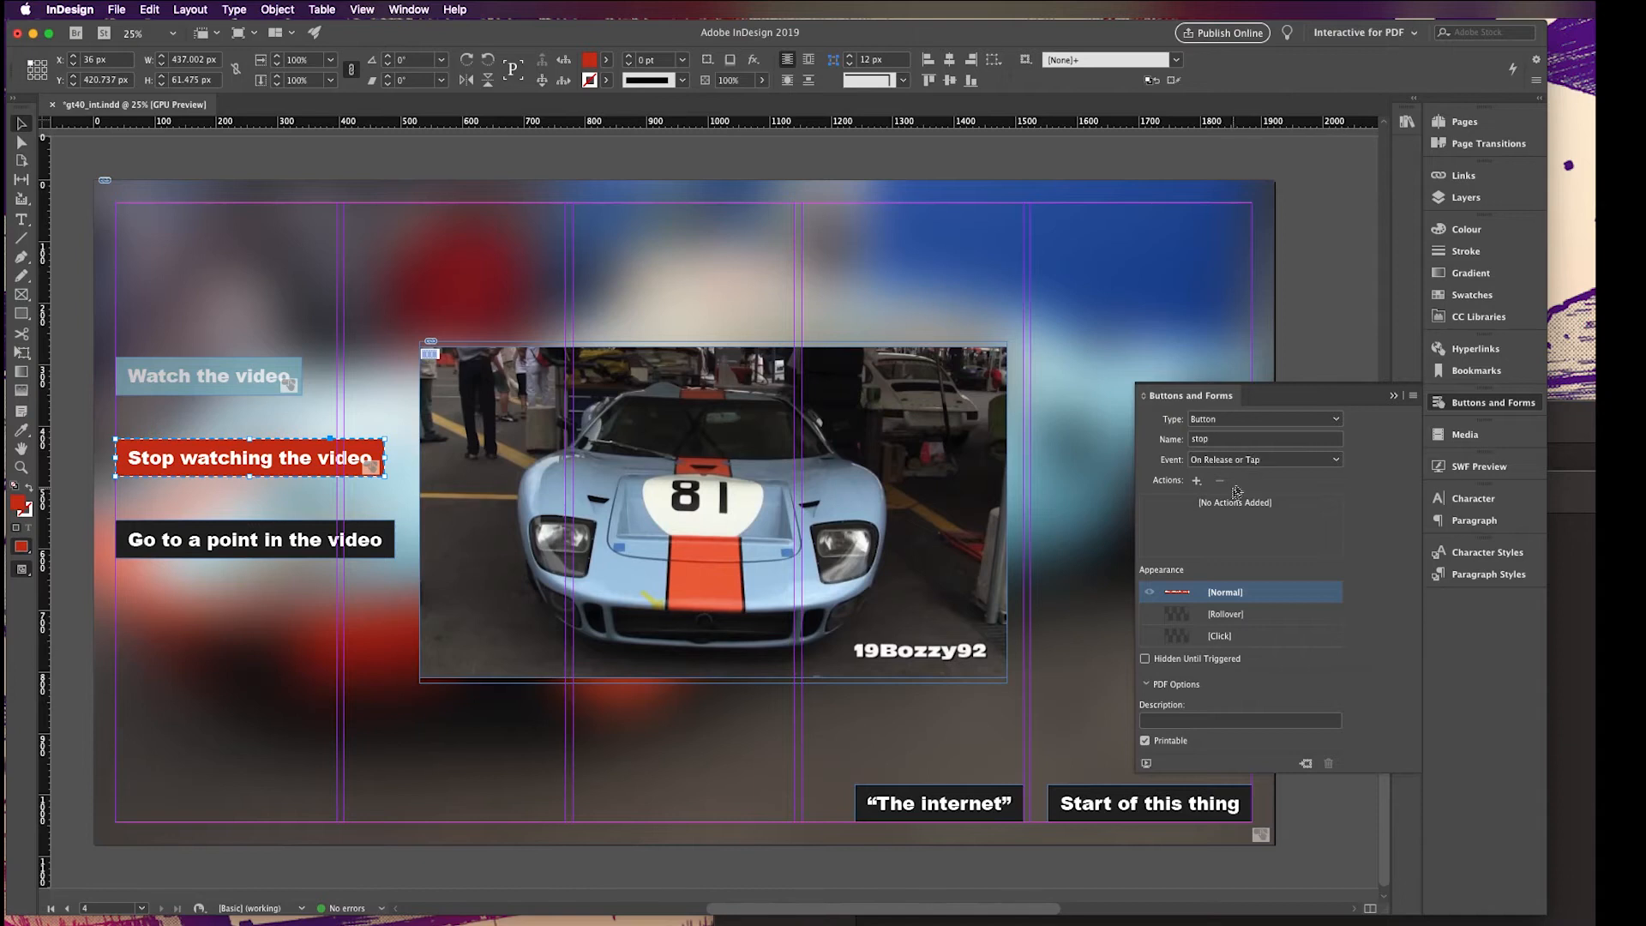
# Give the 'stop' button an On Click event with a Video action set to Stop
pyautogui.click(1260, 459)
pyautogui.click(1243, 474)
pyautogui.click(1197, 481)
pyautogui.press('Escape')
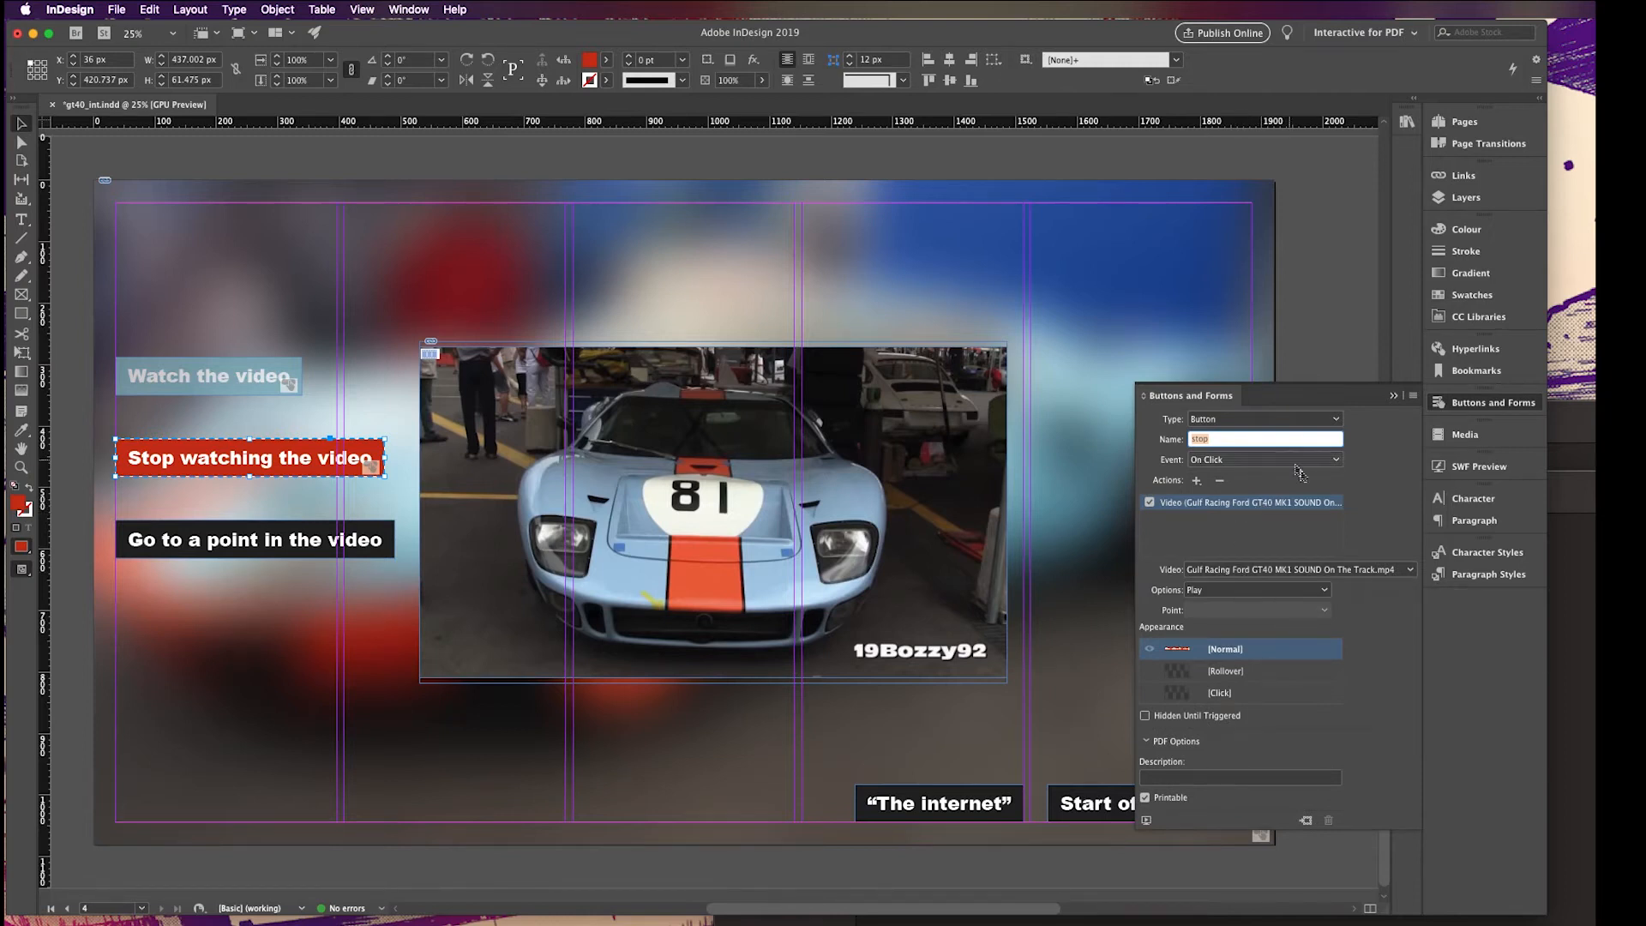
pyautogui.click(1234, 590)
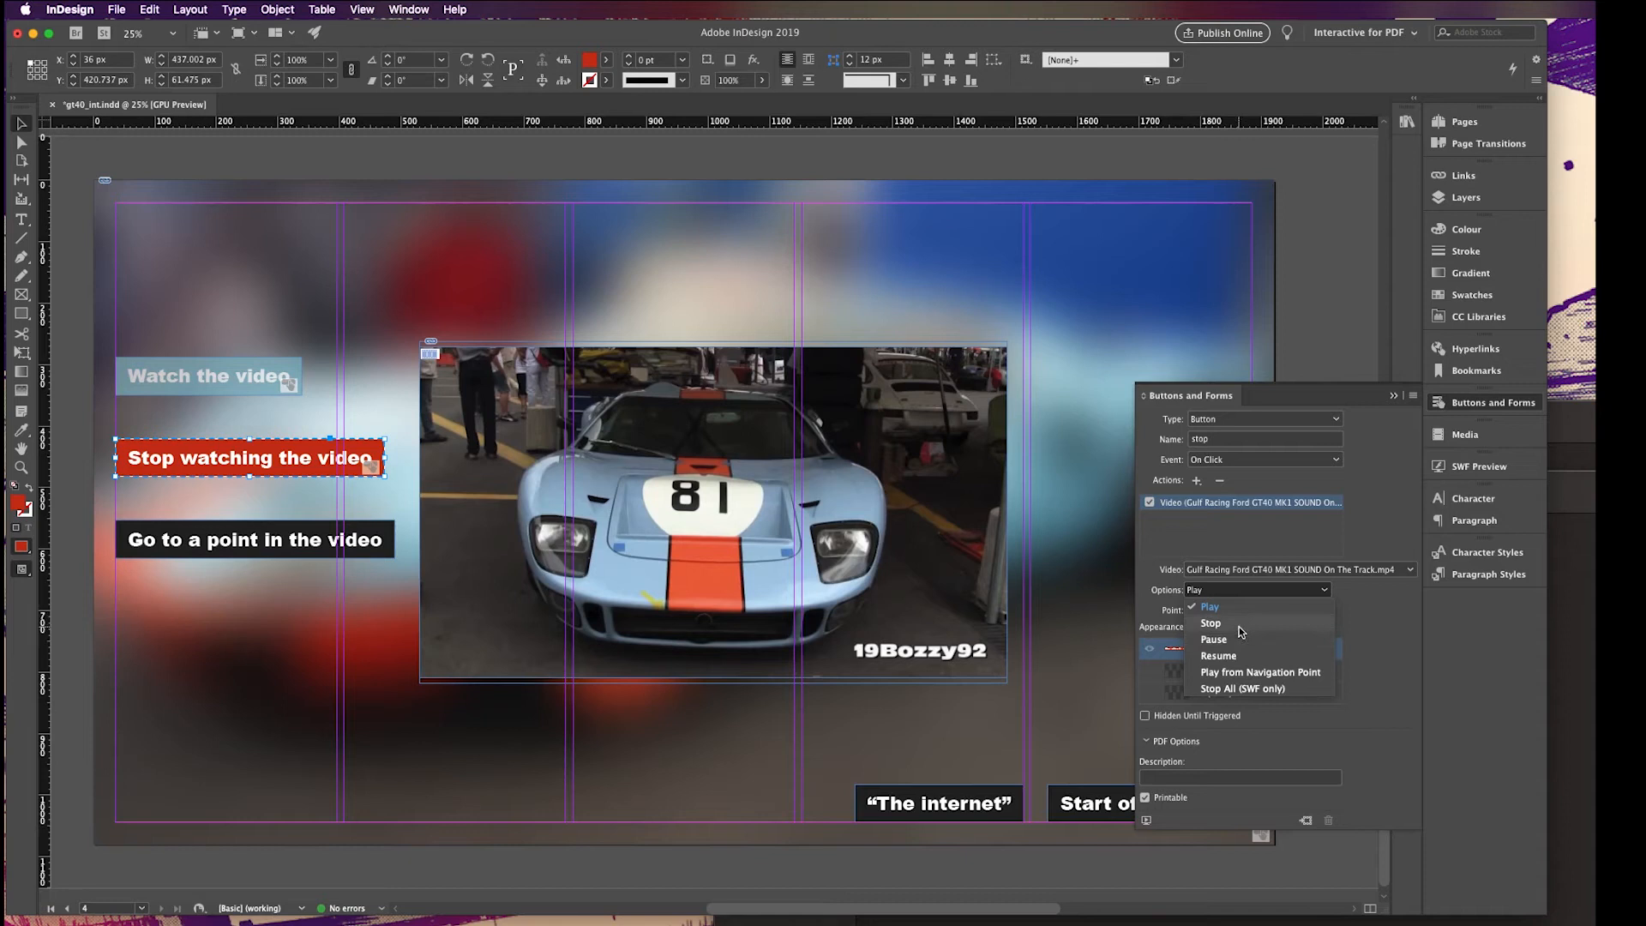
pyautogui.click(1240, 628)
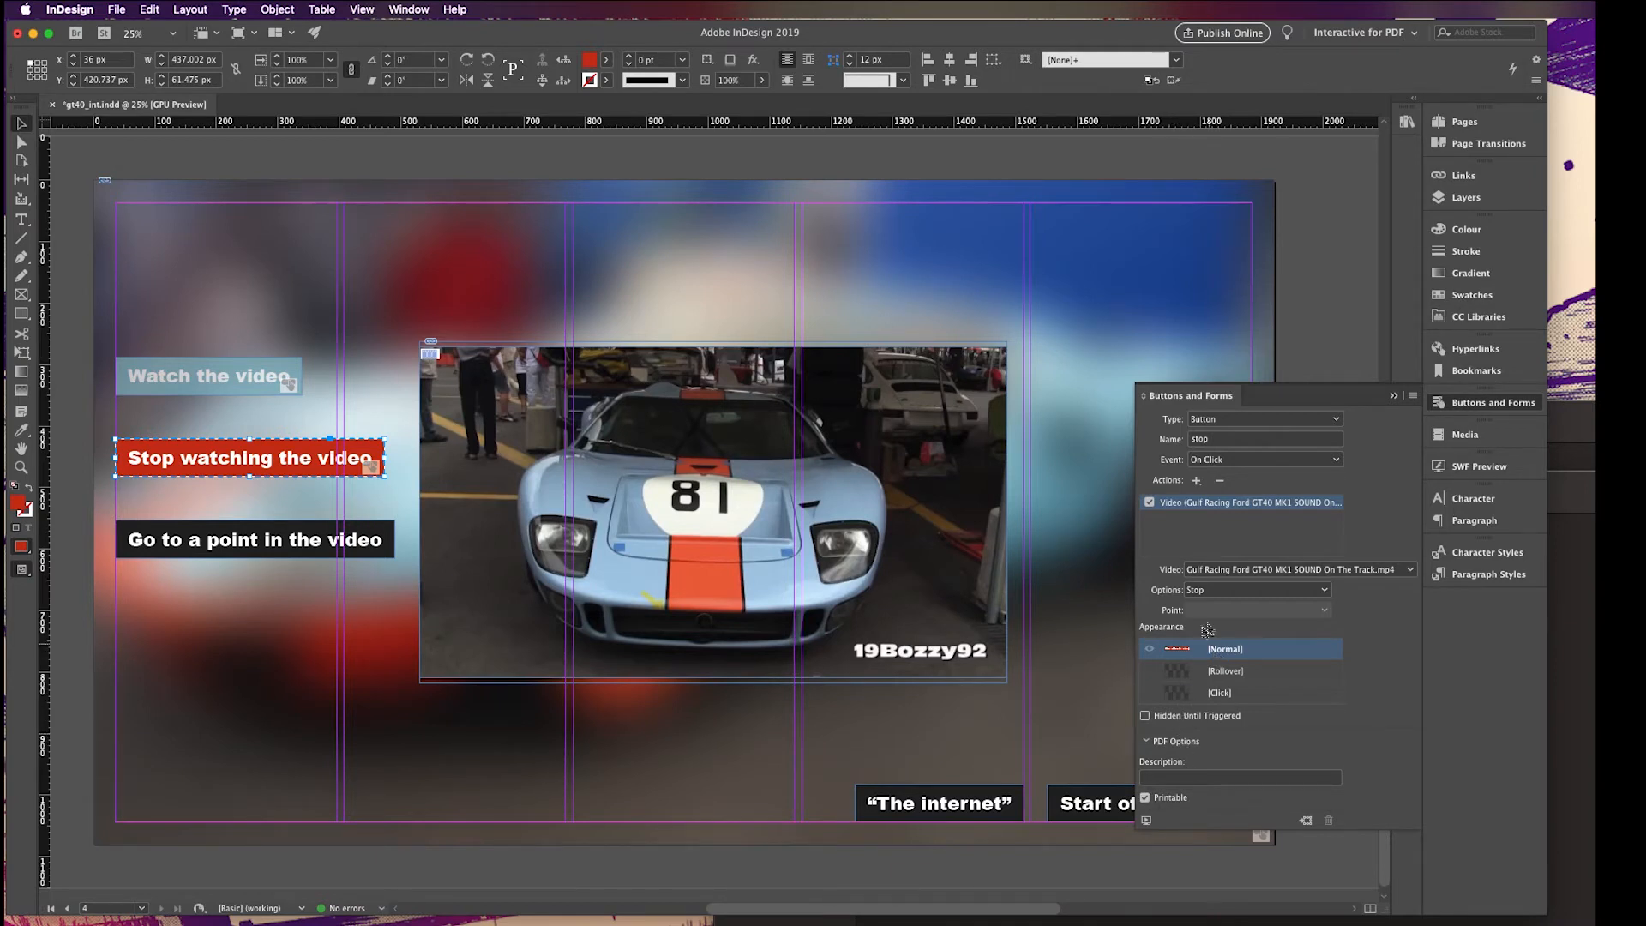
# Duplicate the 'Go to a point in the video' text frame directly below the original and replace the copy's text with 'NYOOOOM'
pyautogui.click(388, 511)
pyautogui.click(273, 546)
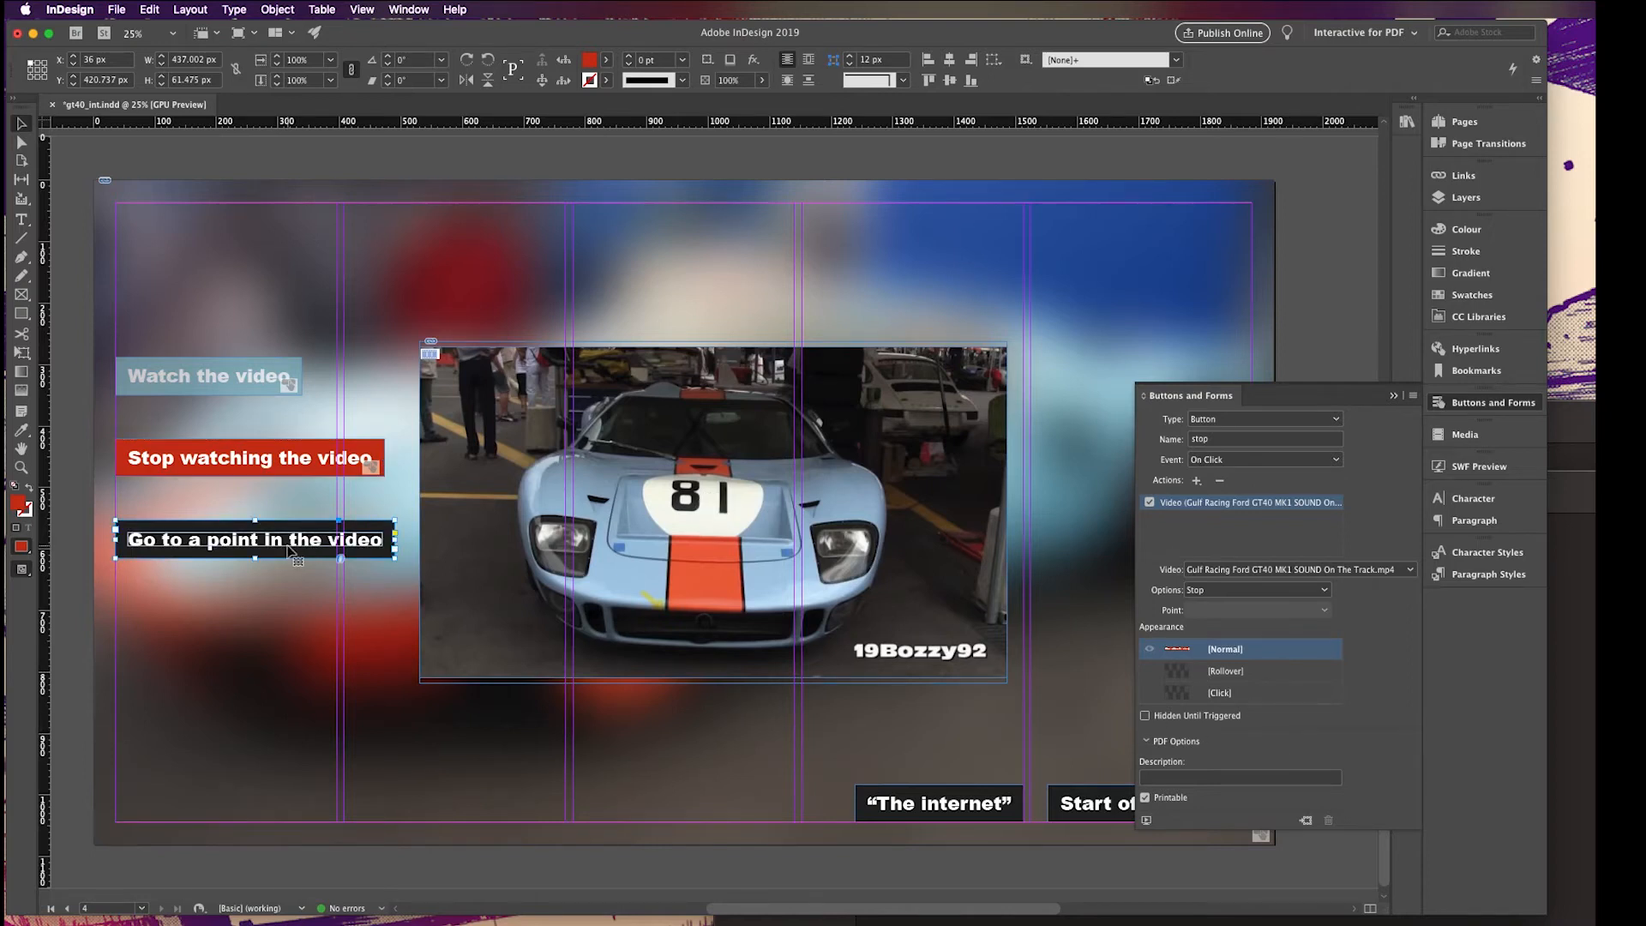
pyautogui.moveTo(267, 545); pyautogui.dragTo(267, 605)
pyautogui.tripleClick(285, 589)
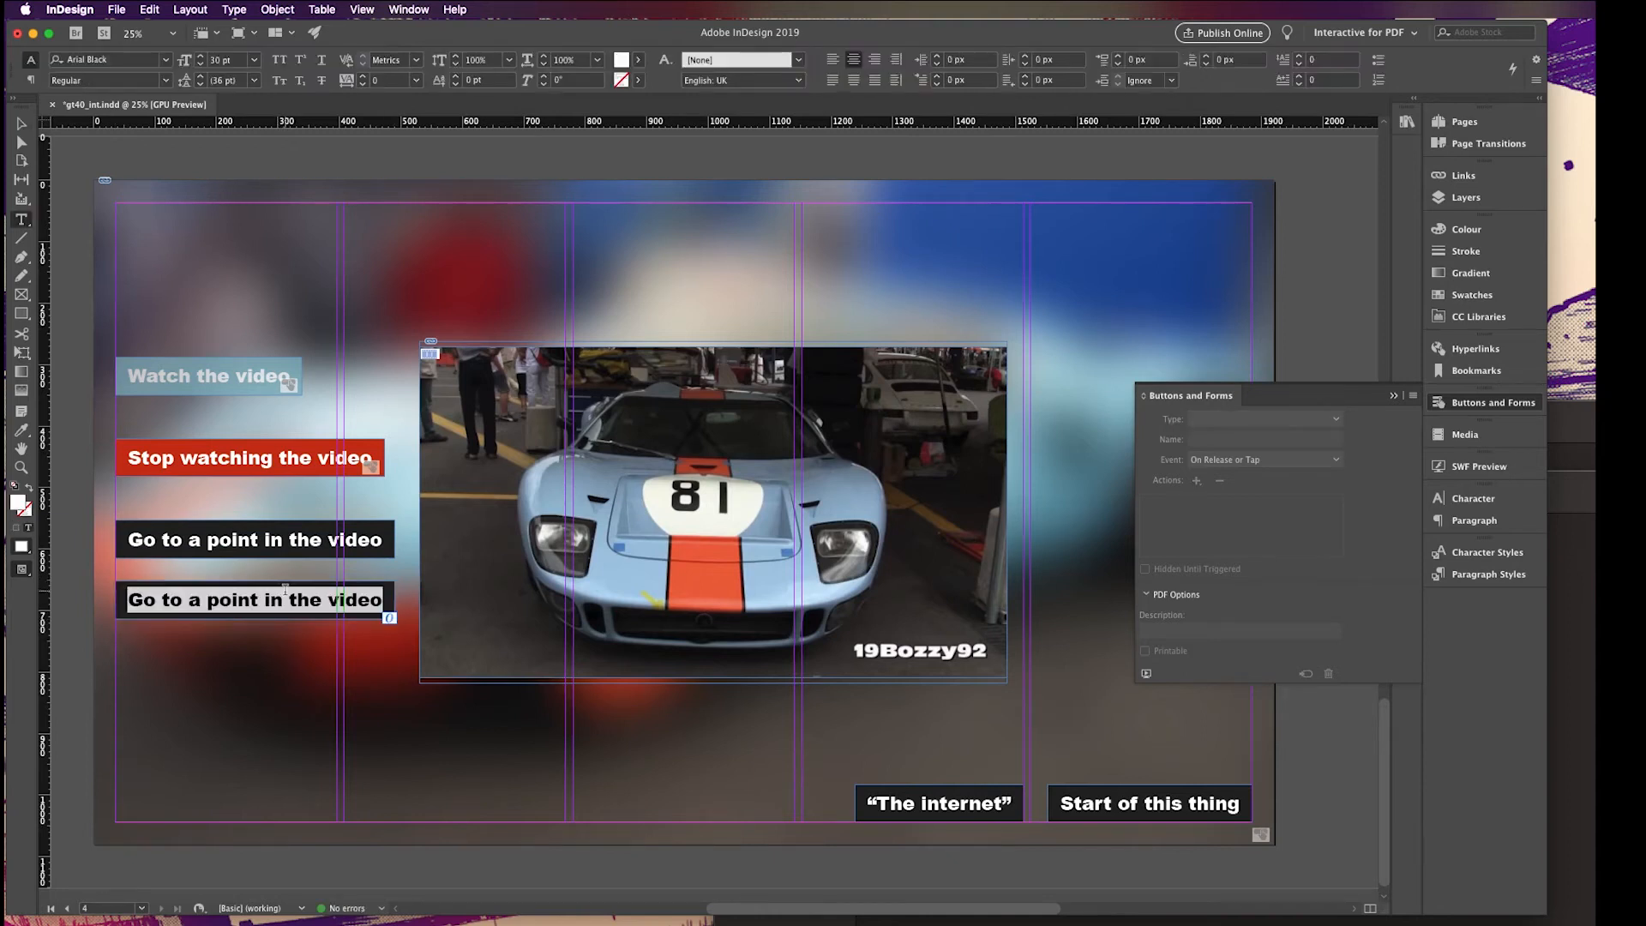
pyautogui.write('NYOOOOM')
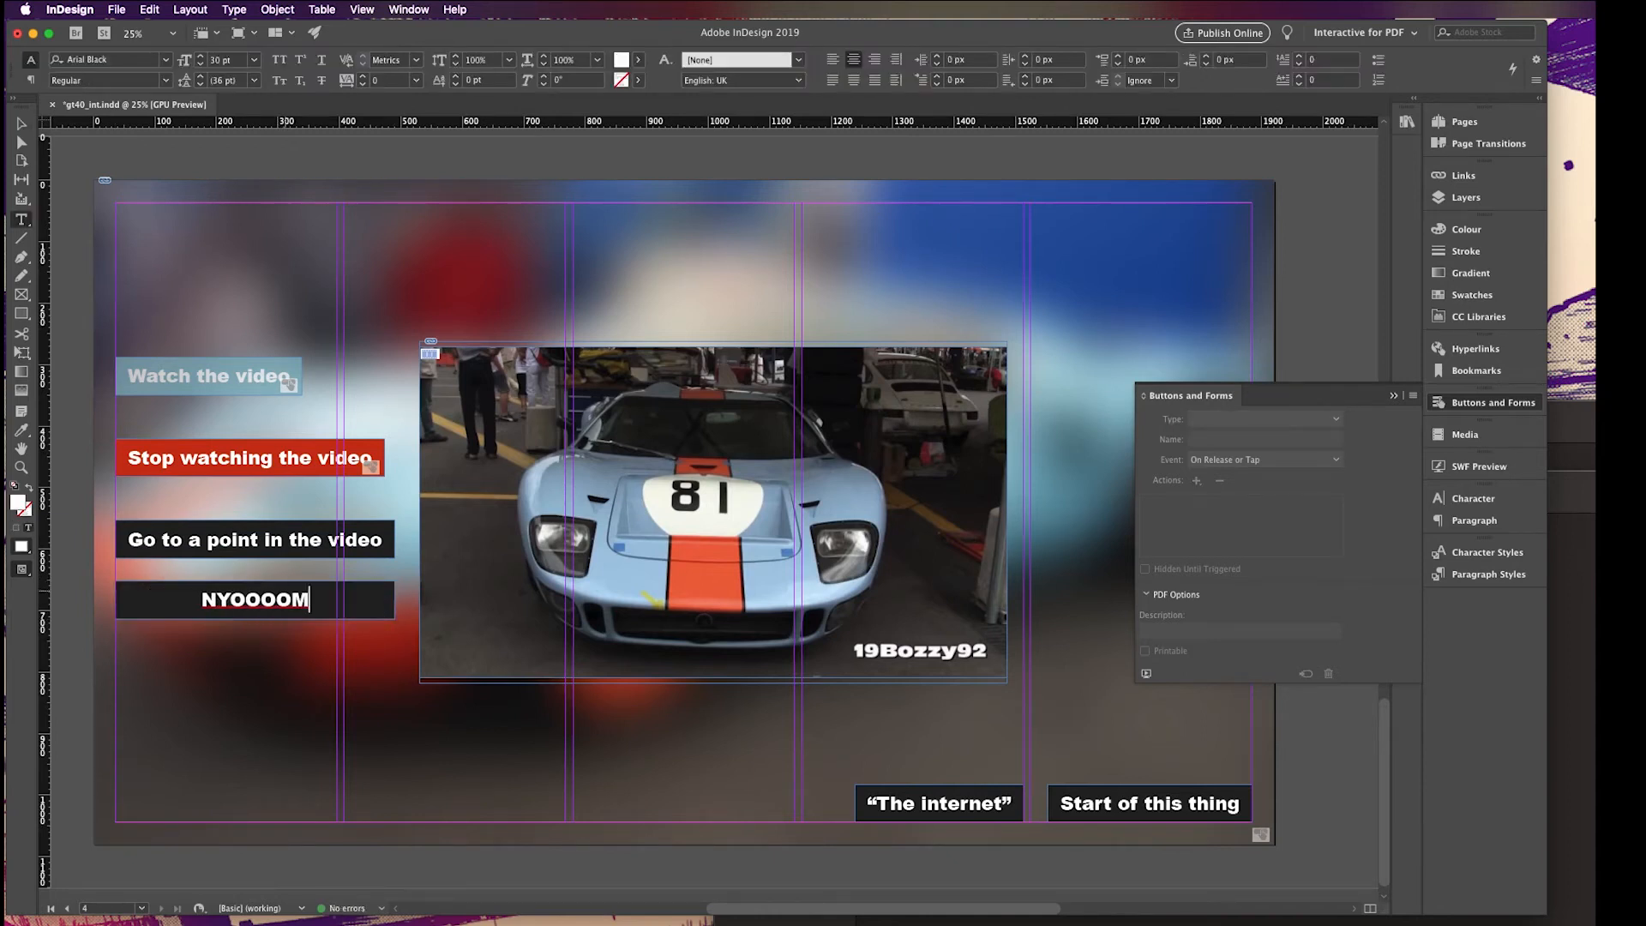
# Fit the NYOOOOM frame to its text and move it to about X 40 px, Y 686 px
pyautogui.click(22, 125)
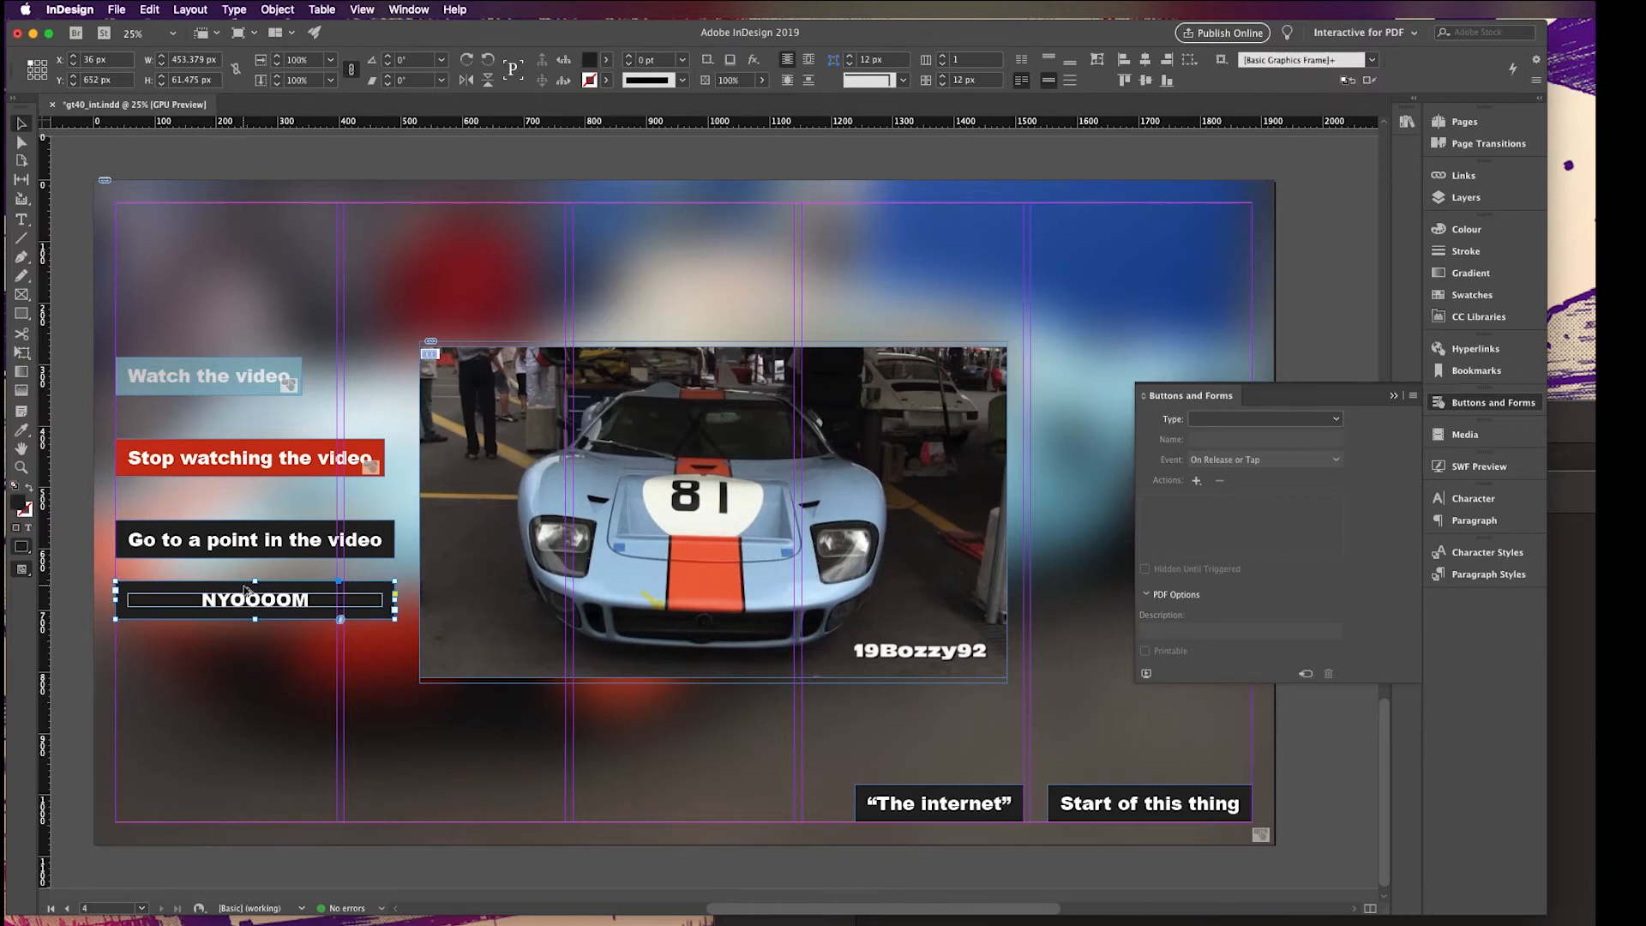
pyautogui.press('alt+super+c')
pyautogui.moveTo(291, 600); pyautogui.dragTo(224, 627)
pyautogui.click(1264, 418)
# Convert the 'Go to a point in the video' text frame into a button named 'point1'
pyautogui.click(326, 548)
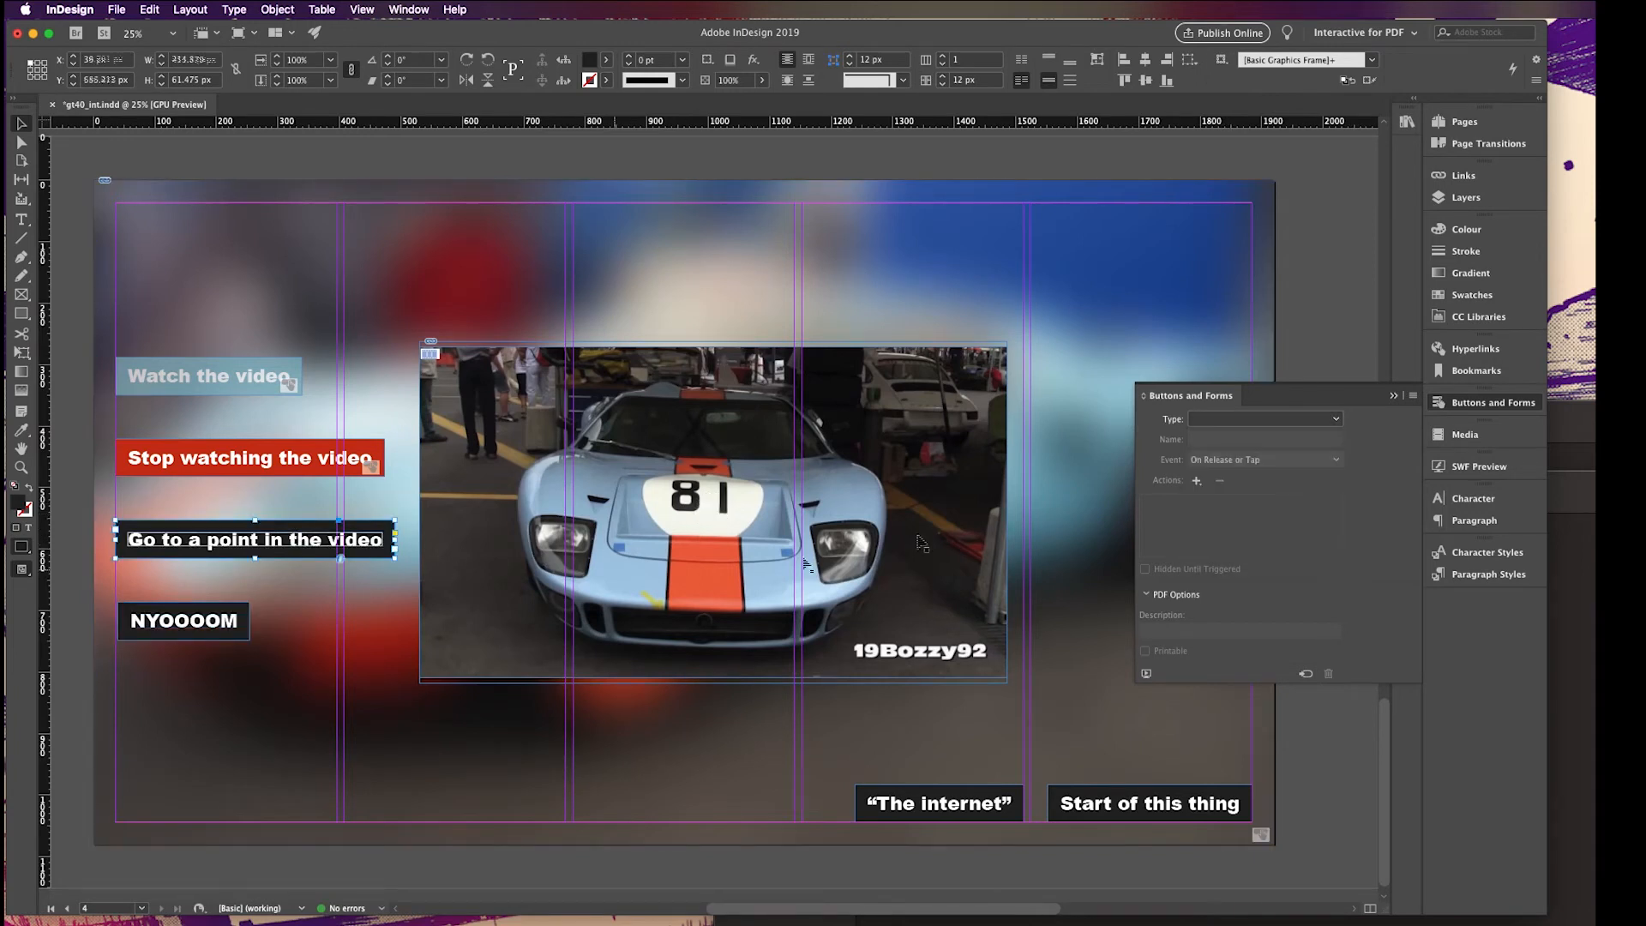
pyautogui.click(1260, 419)
pyautogui.click(1219, 435)
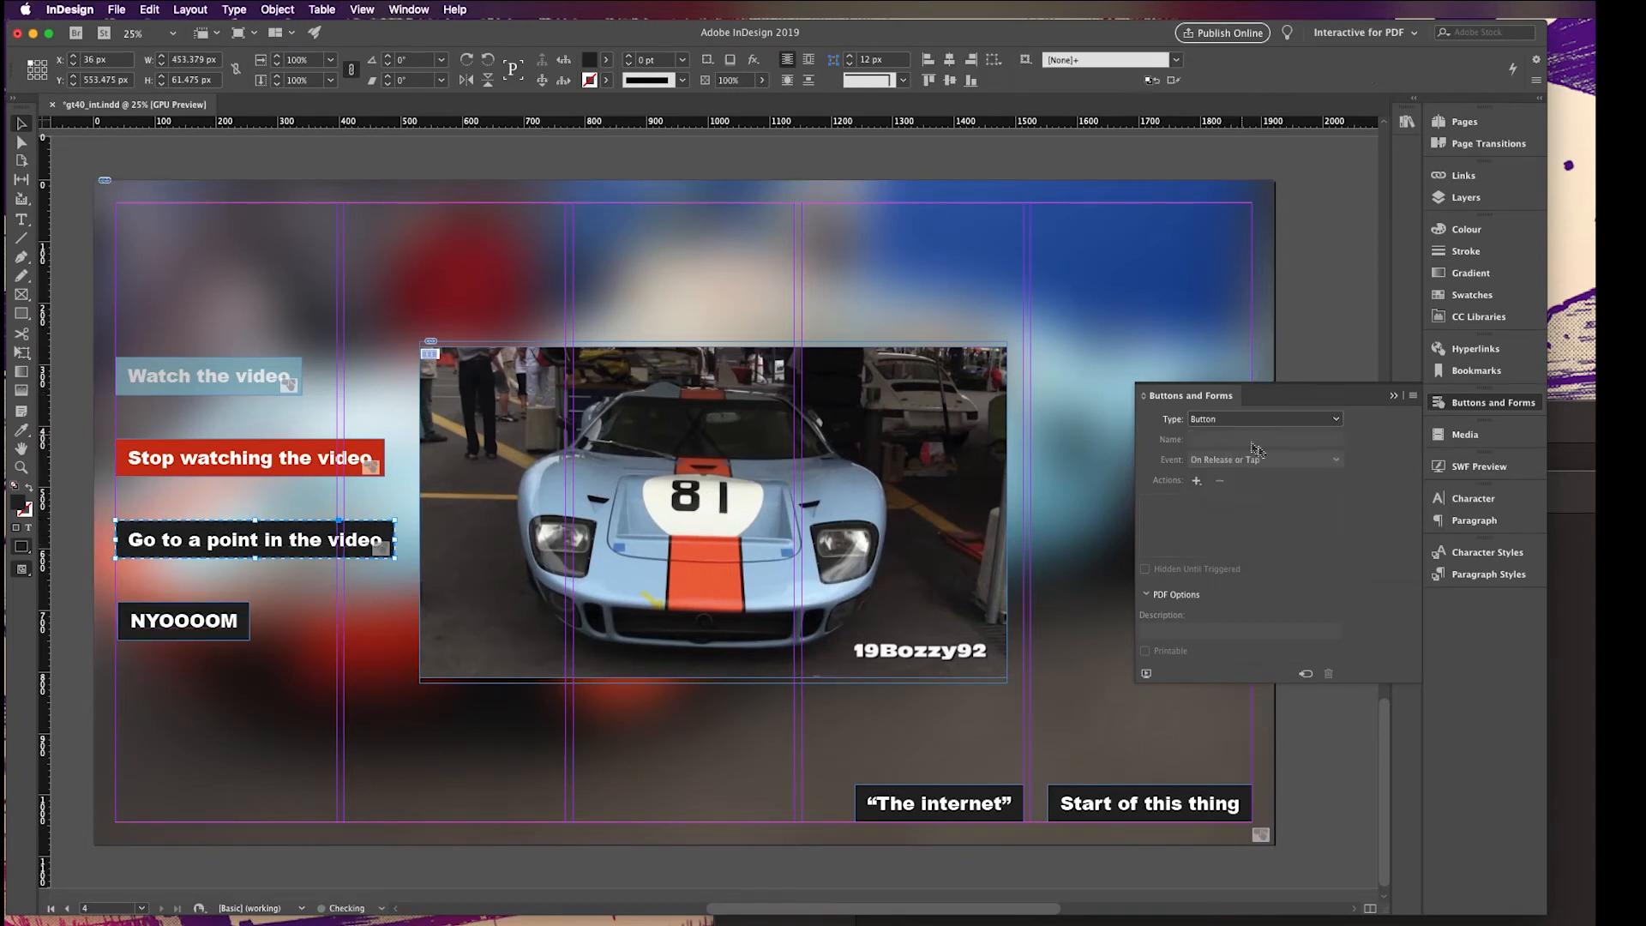
pyautogui.click(1235, 442)
pyautogui.write('point1')
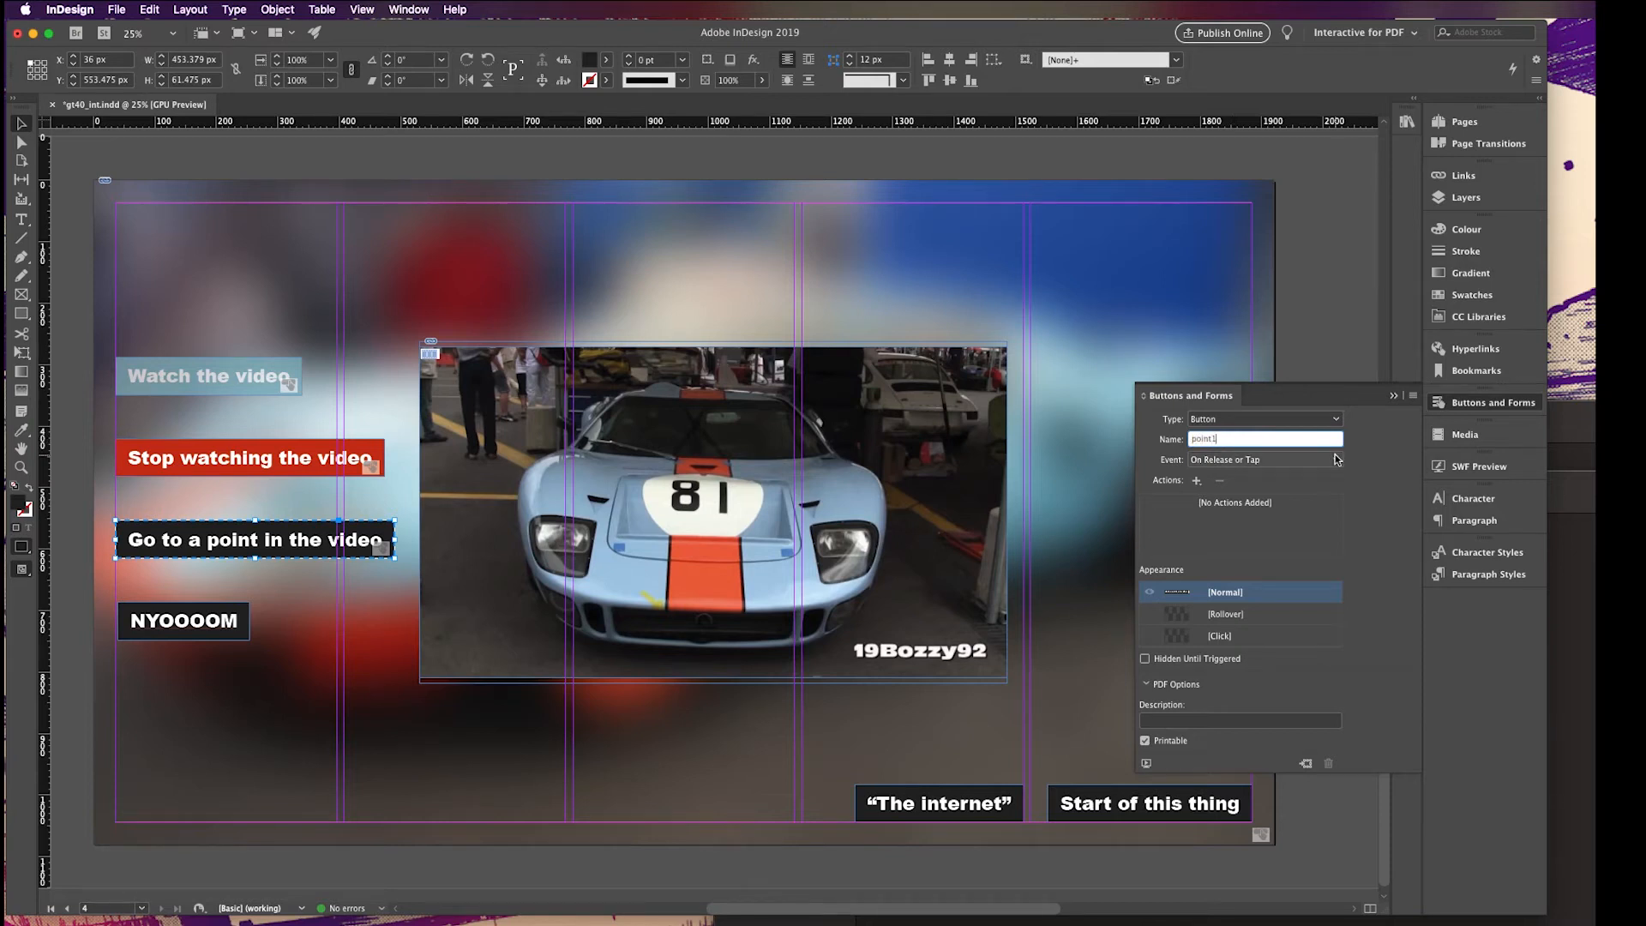
# Give 'point1' an On Click Video action that plays from the navigation point 'another bit'
pyautogui.click(1275, 460)
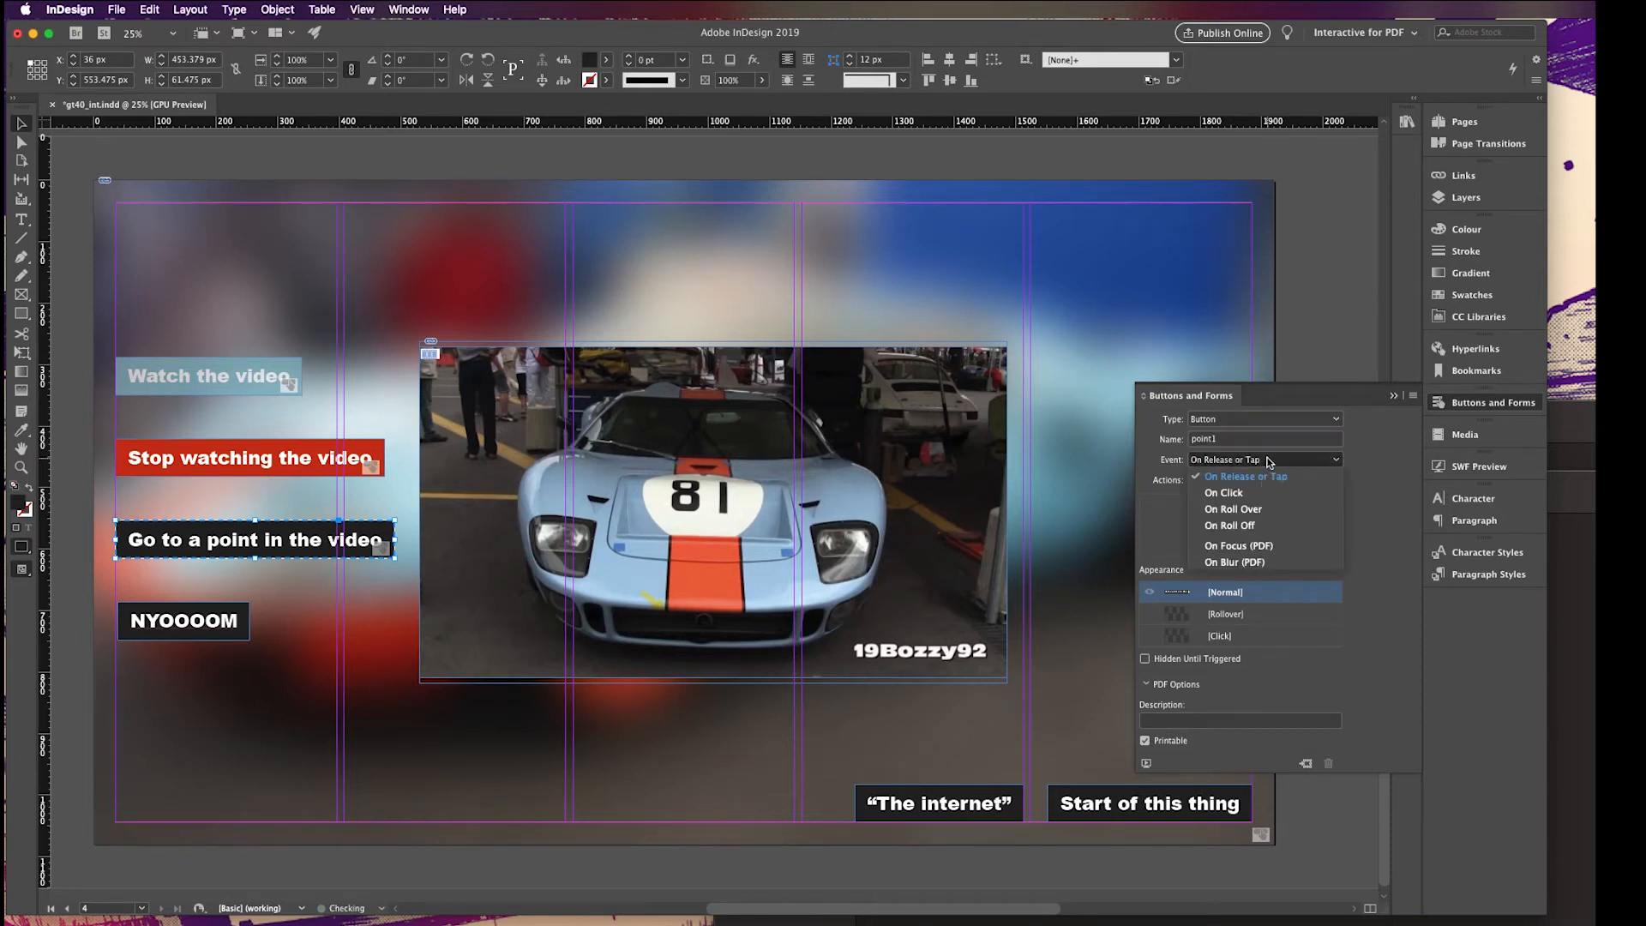
pyautogui.click(1223, 493)
pyautogui.click(1195, 480)
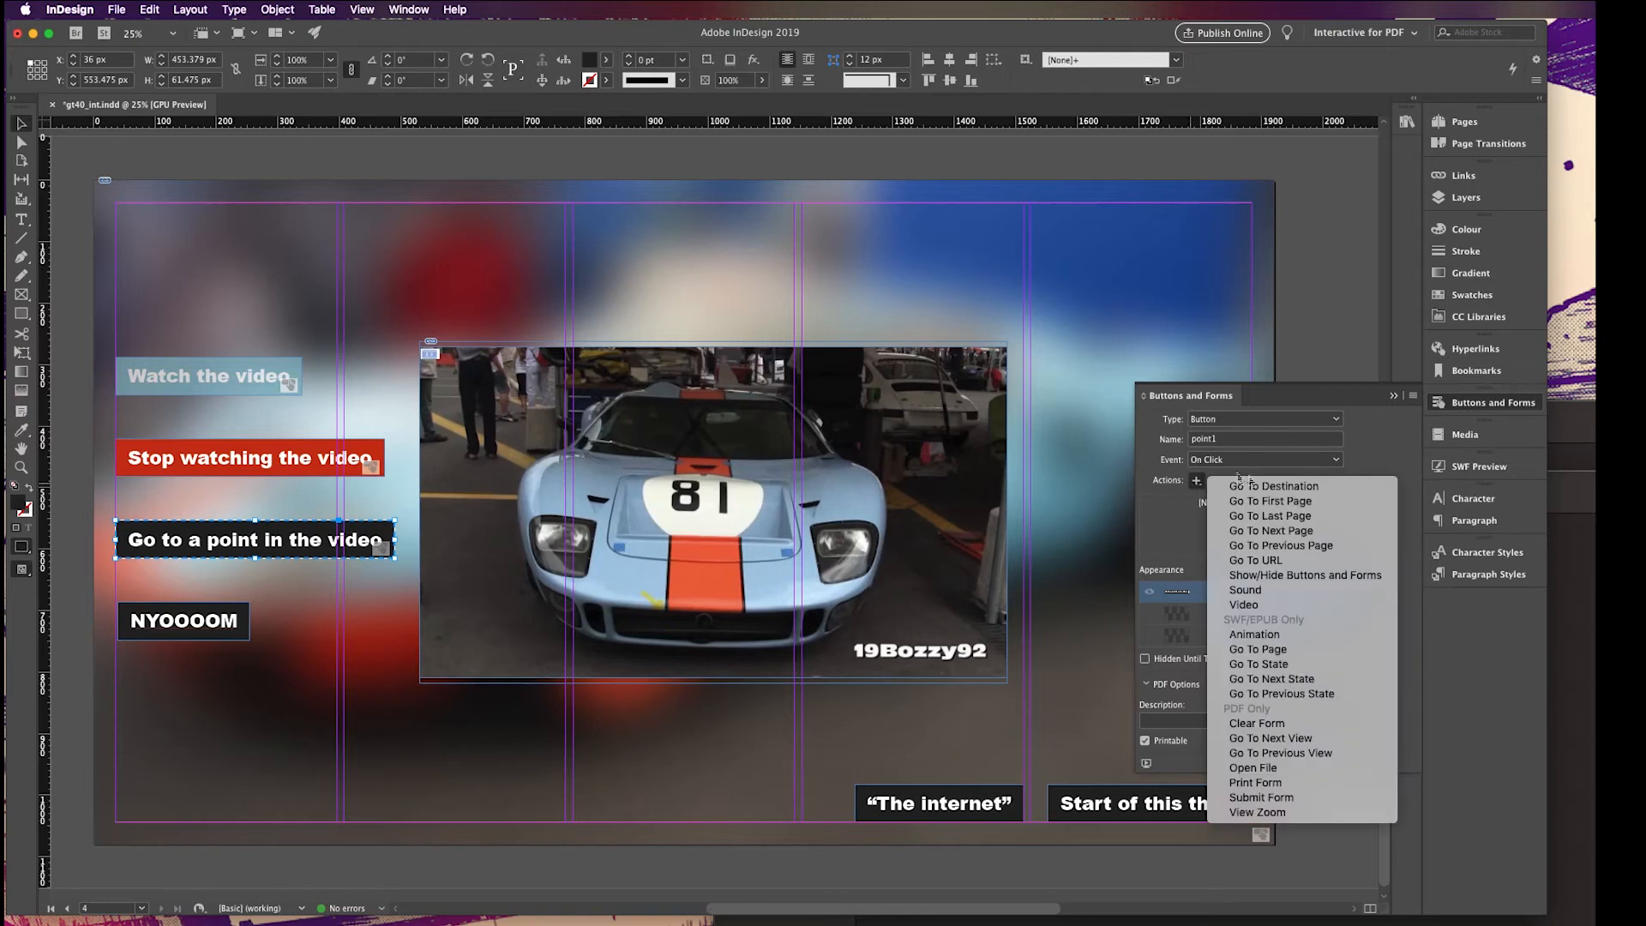
pyautogui.click(1279, 602)
pyautogui.click(1203, 591)
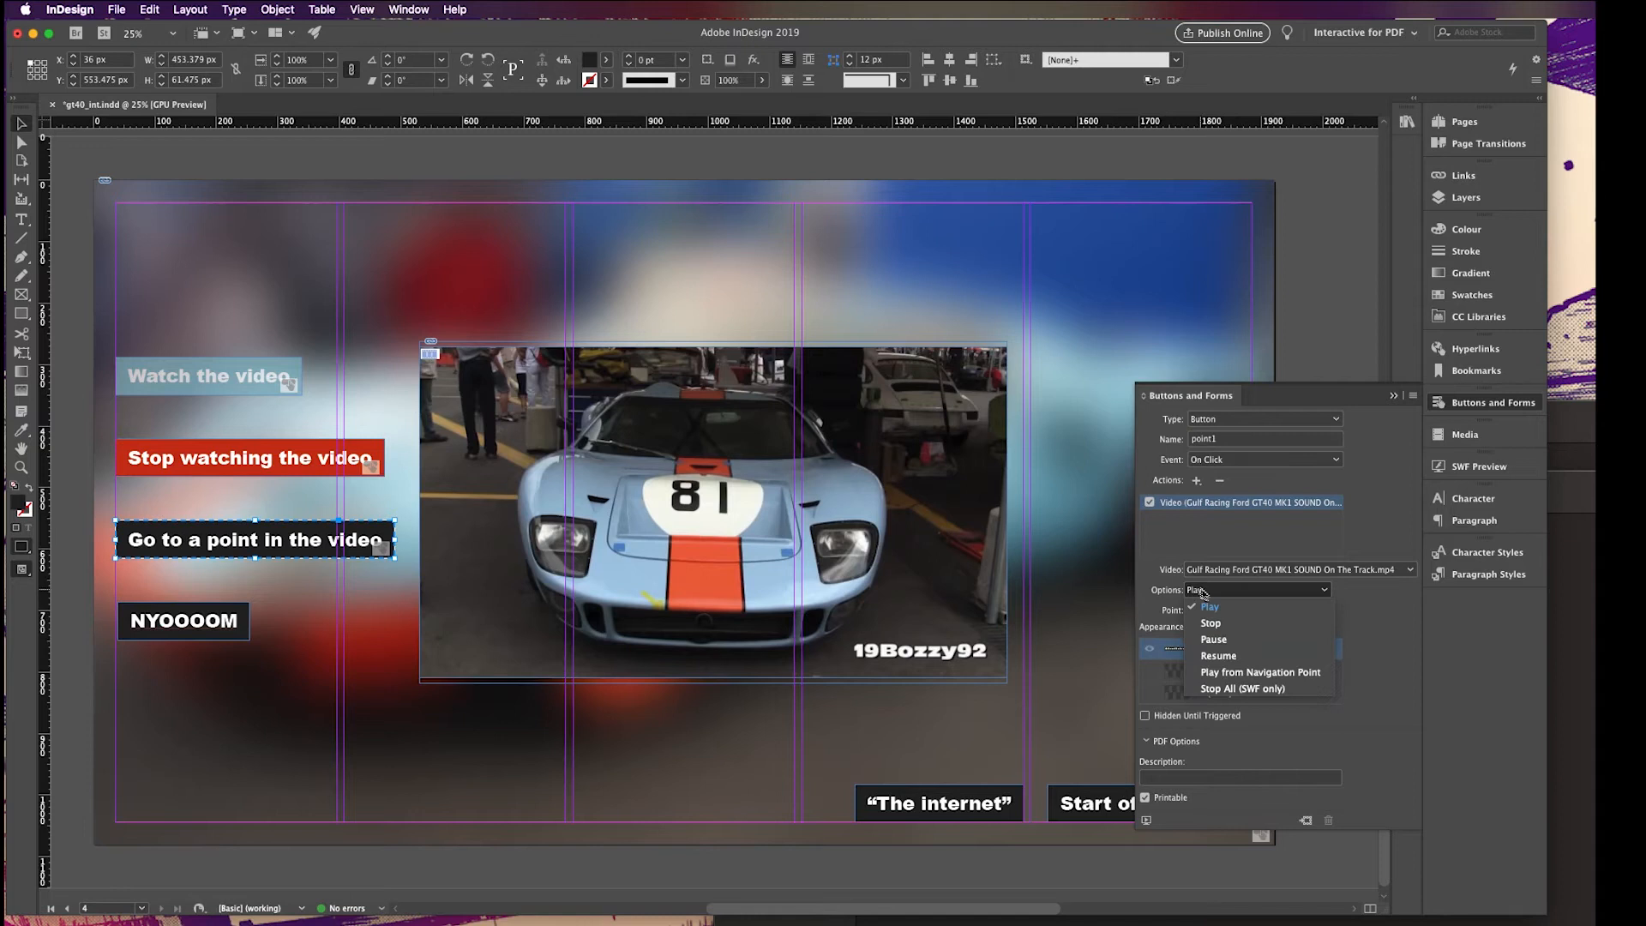
pyautogui.click(1261, 672)
pyautogui.click(1243, 610)
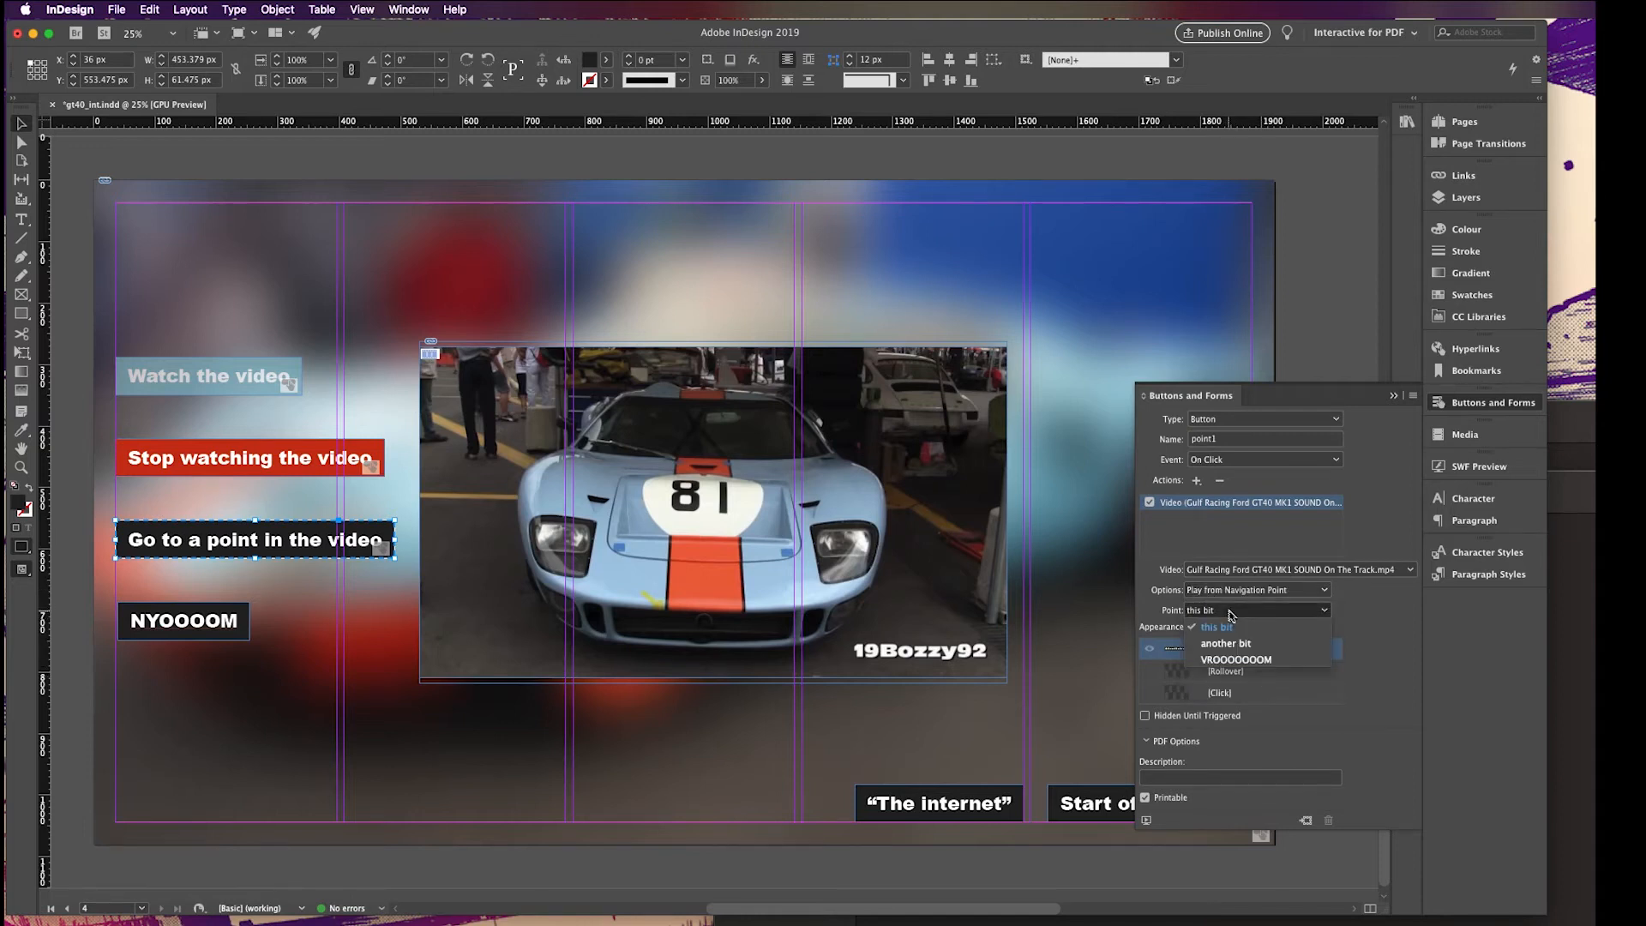
pyautogui.click(1235, 644)
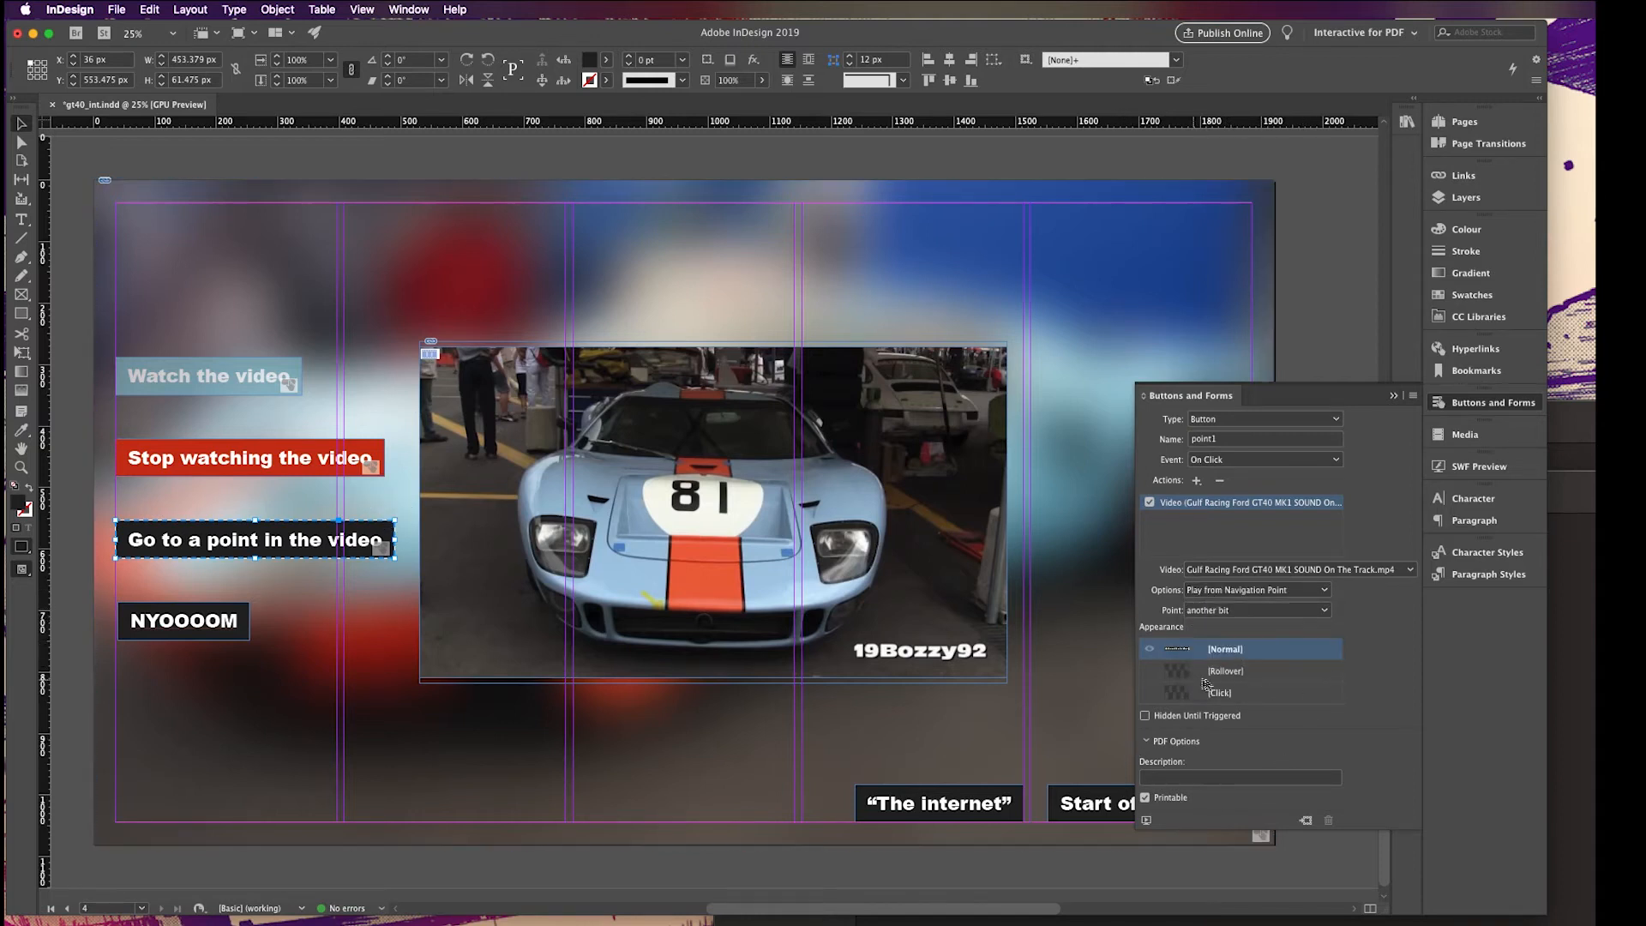
# Convert the NYOOOOM text frame into a button named 'nyoooom'
pyautogui.click(189, 626)
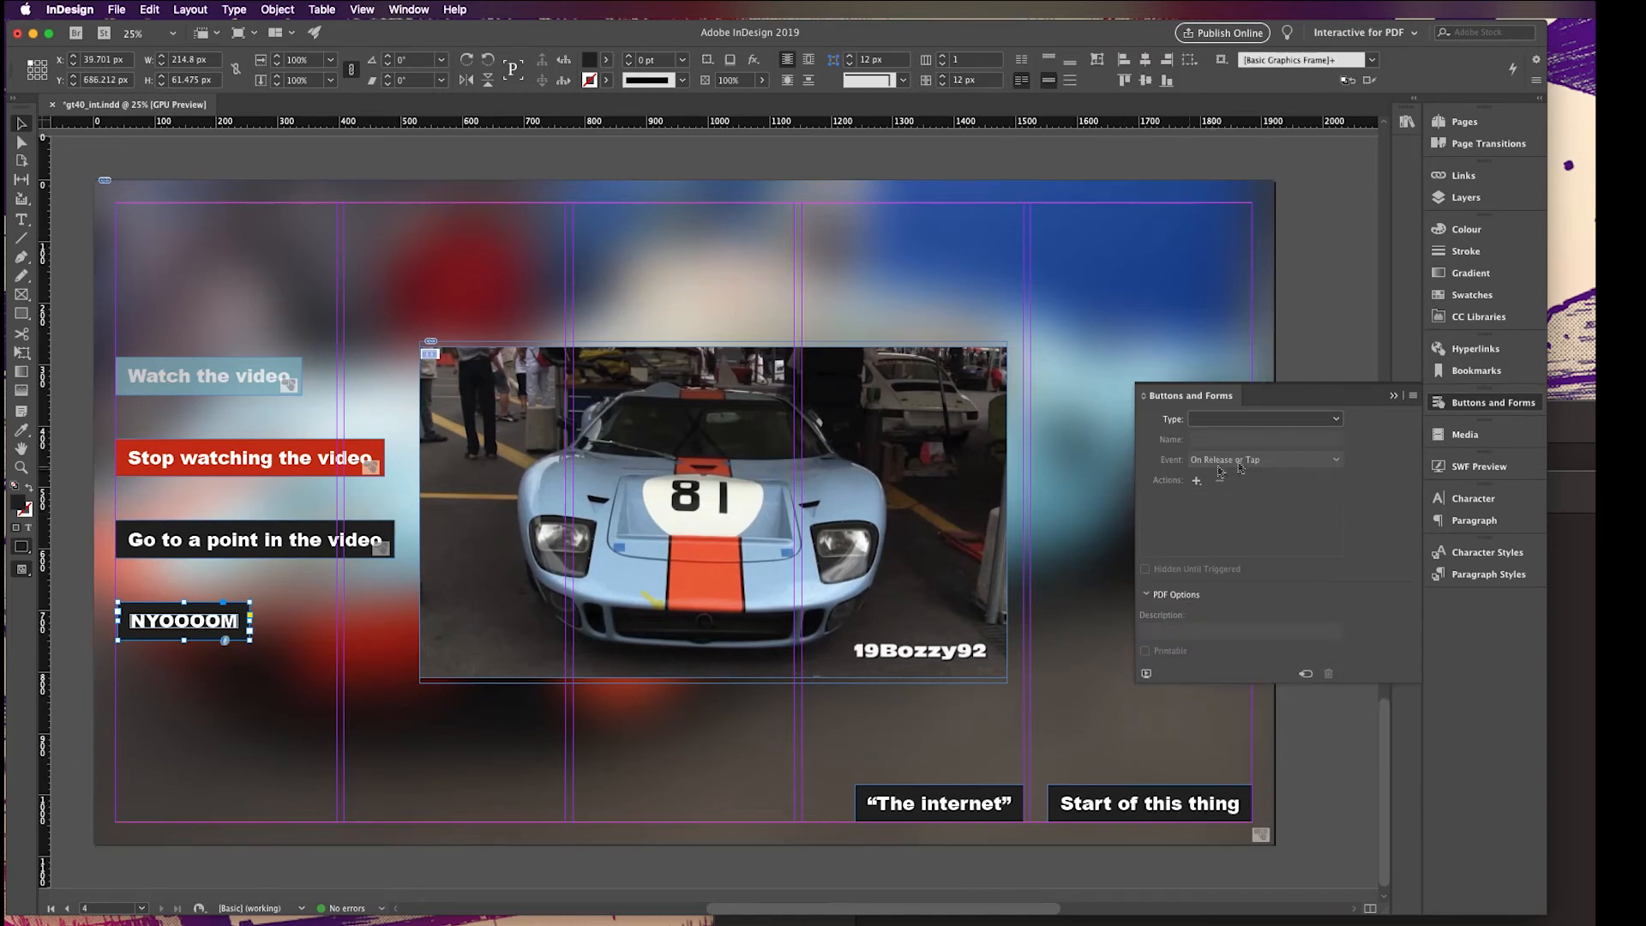
pyautogui.click(1215, 418)
pyautogui.click(1216, 429)
pyautogui.doubleClick(1227, 440)
pyautogui.tripleClick(1213, 442)
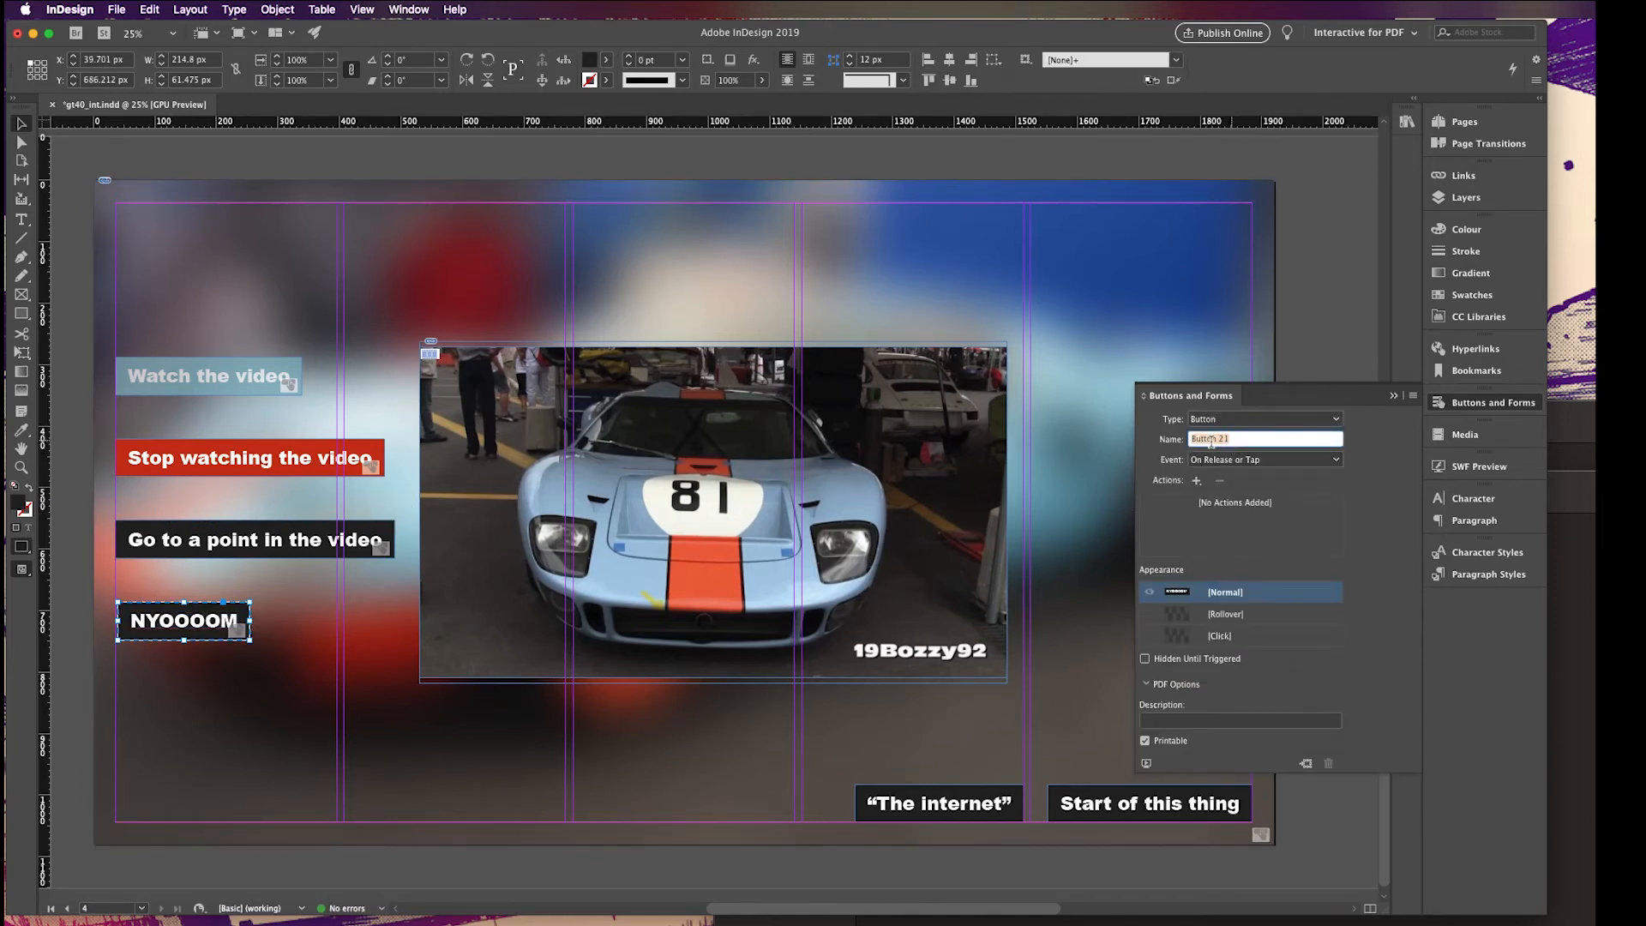
pyautogui.write('nyoooom')
# Give the 'nyoooom' button an On Click Video action that plays from the navigation point 'VROOOOOOOM'
pyautogui.click(1271, 462)
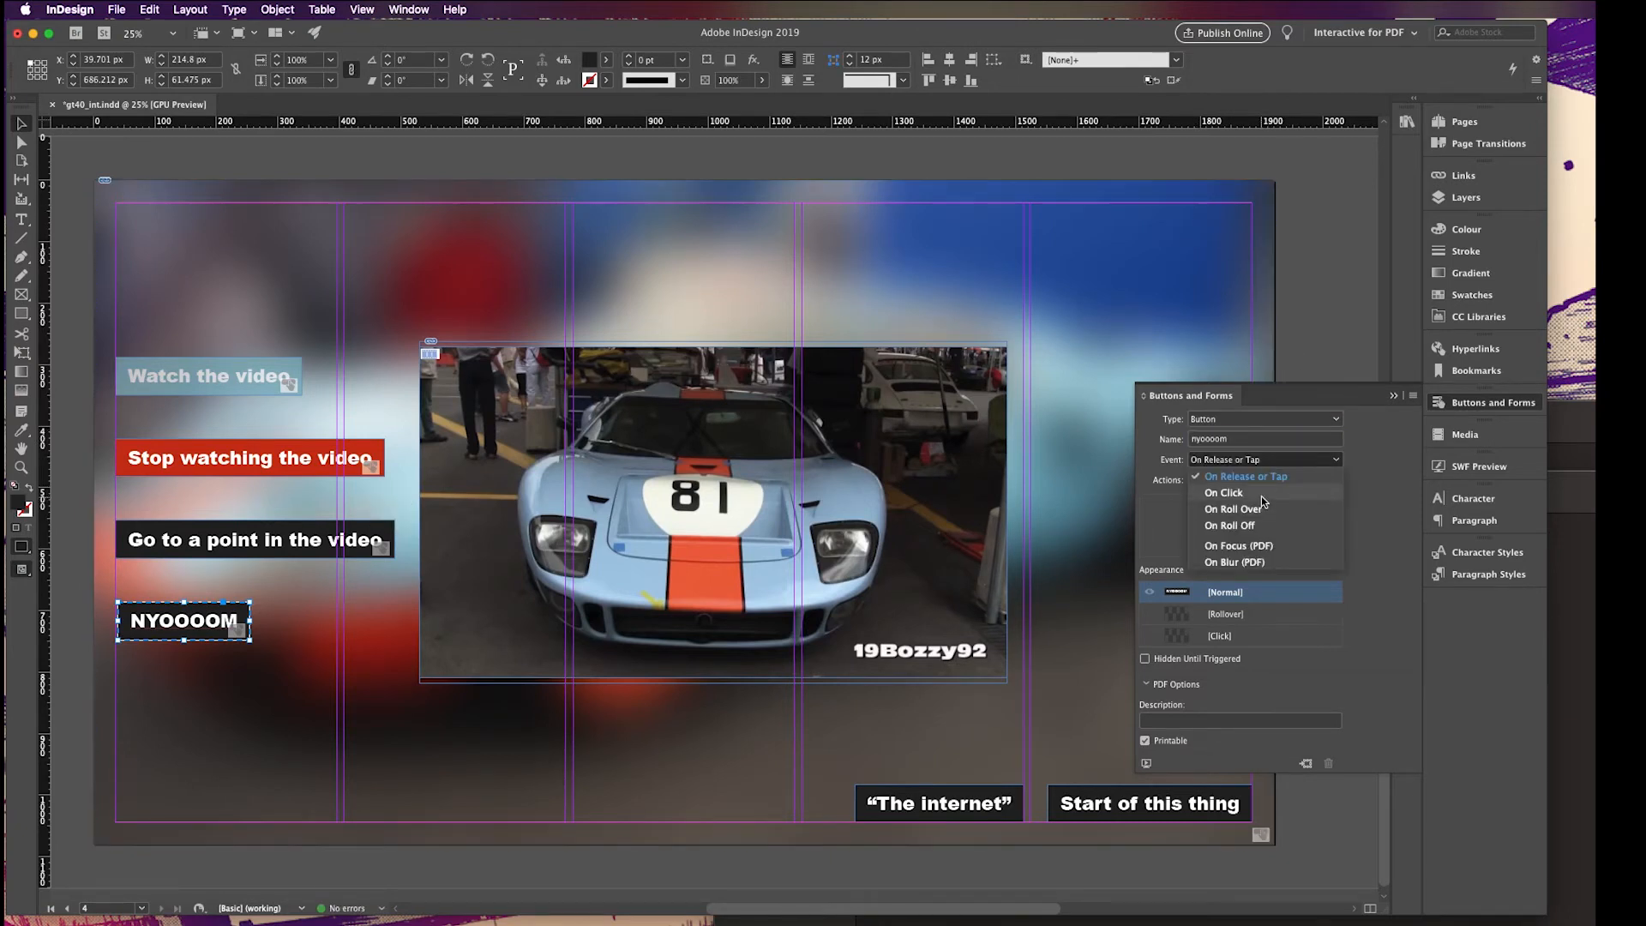
pyautogui.click(1262, 494)
pyautogui.click(1197, 481)
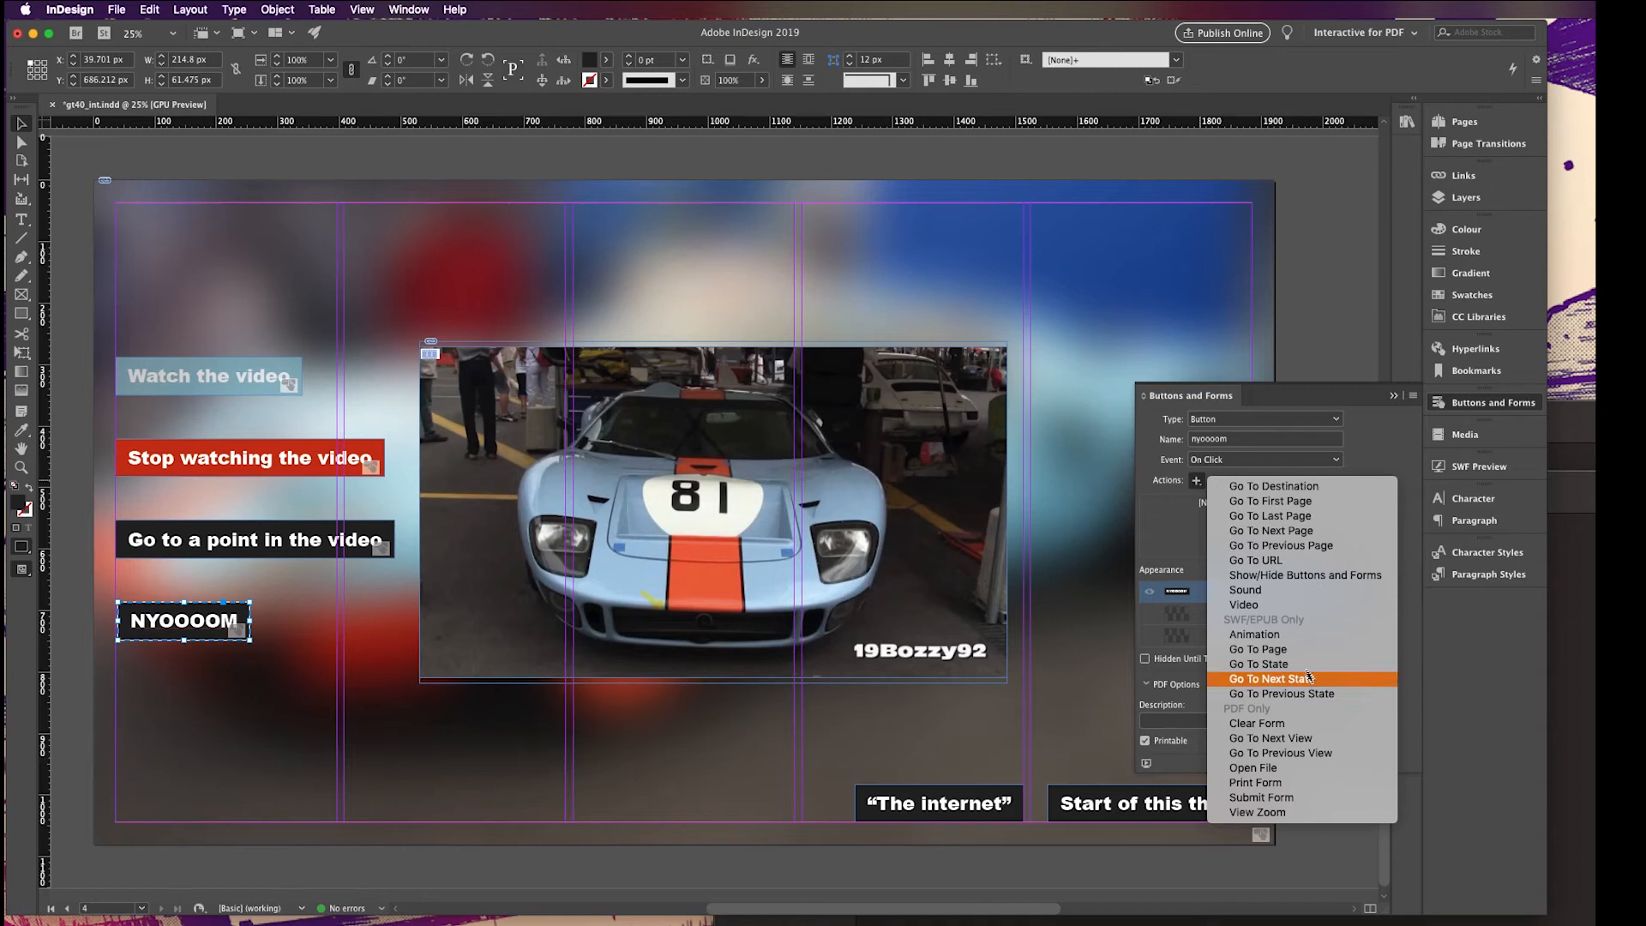
pyautogui.click(1305, 606)
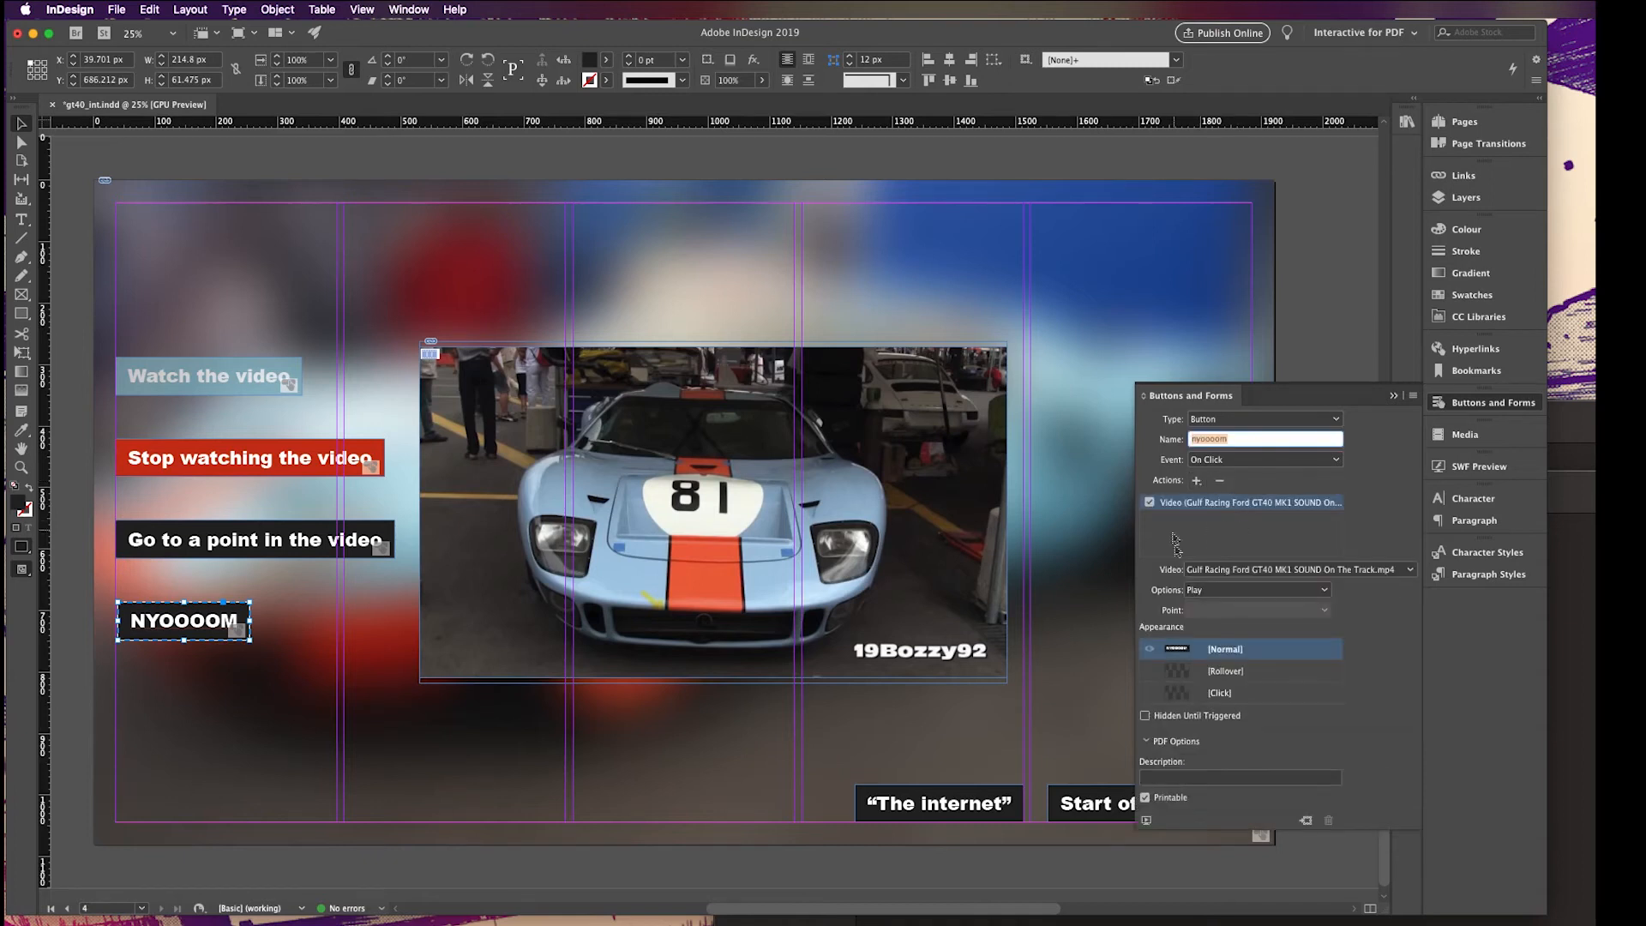
pyautogui.click(1229, 591)
pyautogui.click(1228, 665)
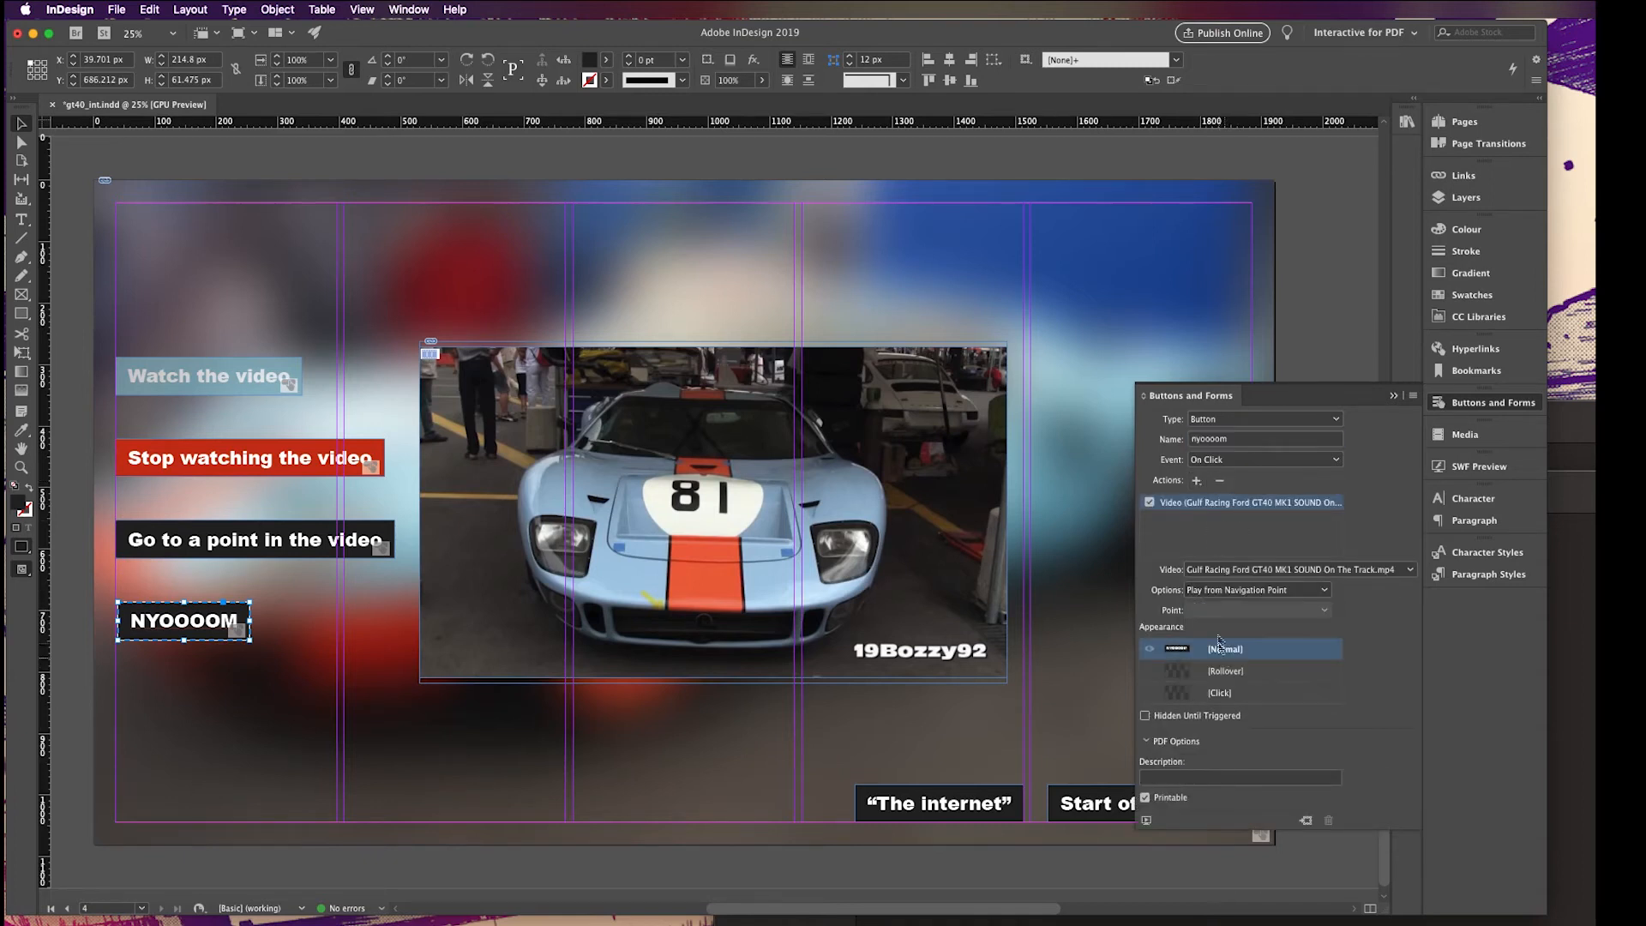
pyautogui.click(1256, 609)
pyautogui.click(1217, 645)
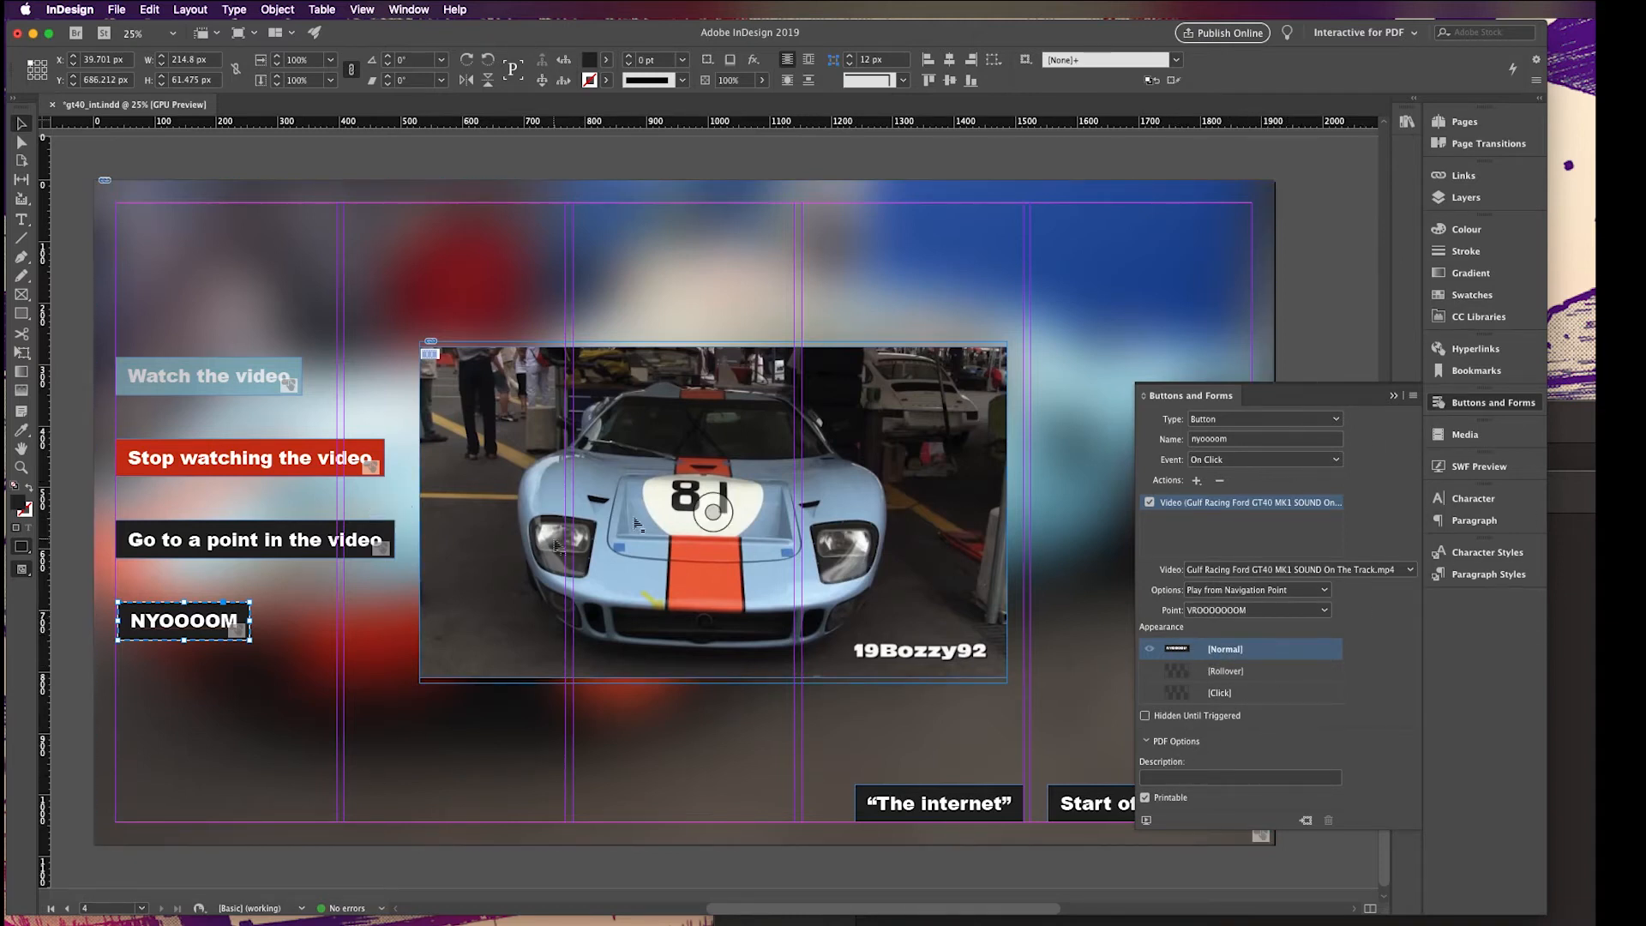
# Add a Show/Hide Buttons and Forms action to the 'Stop watching the video' button that hides 'background blur'
pyautogui.click(224, 479)
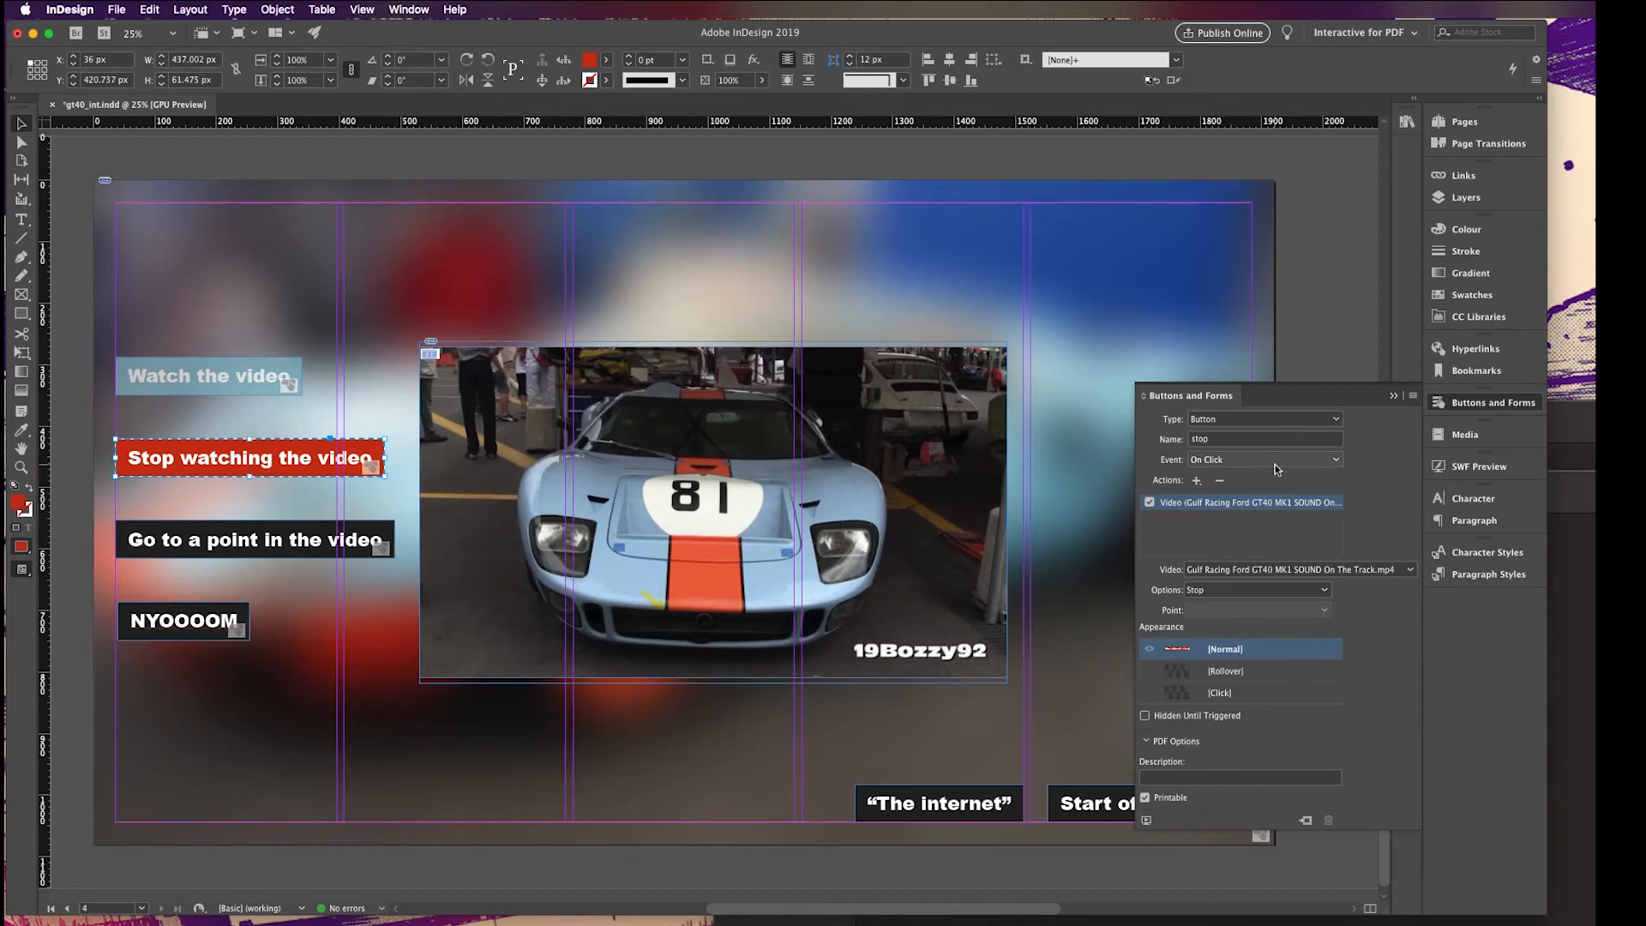
pyautogui.click(1198, 483)
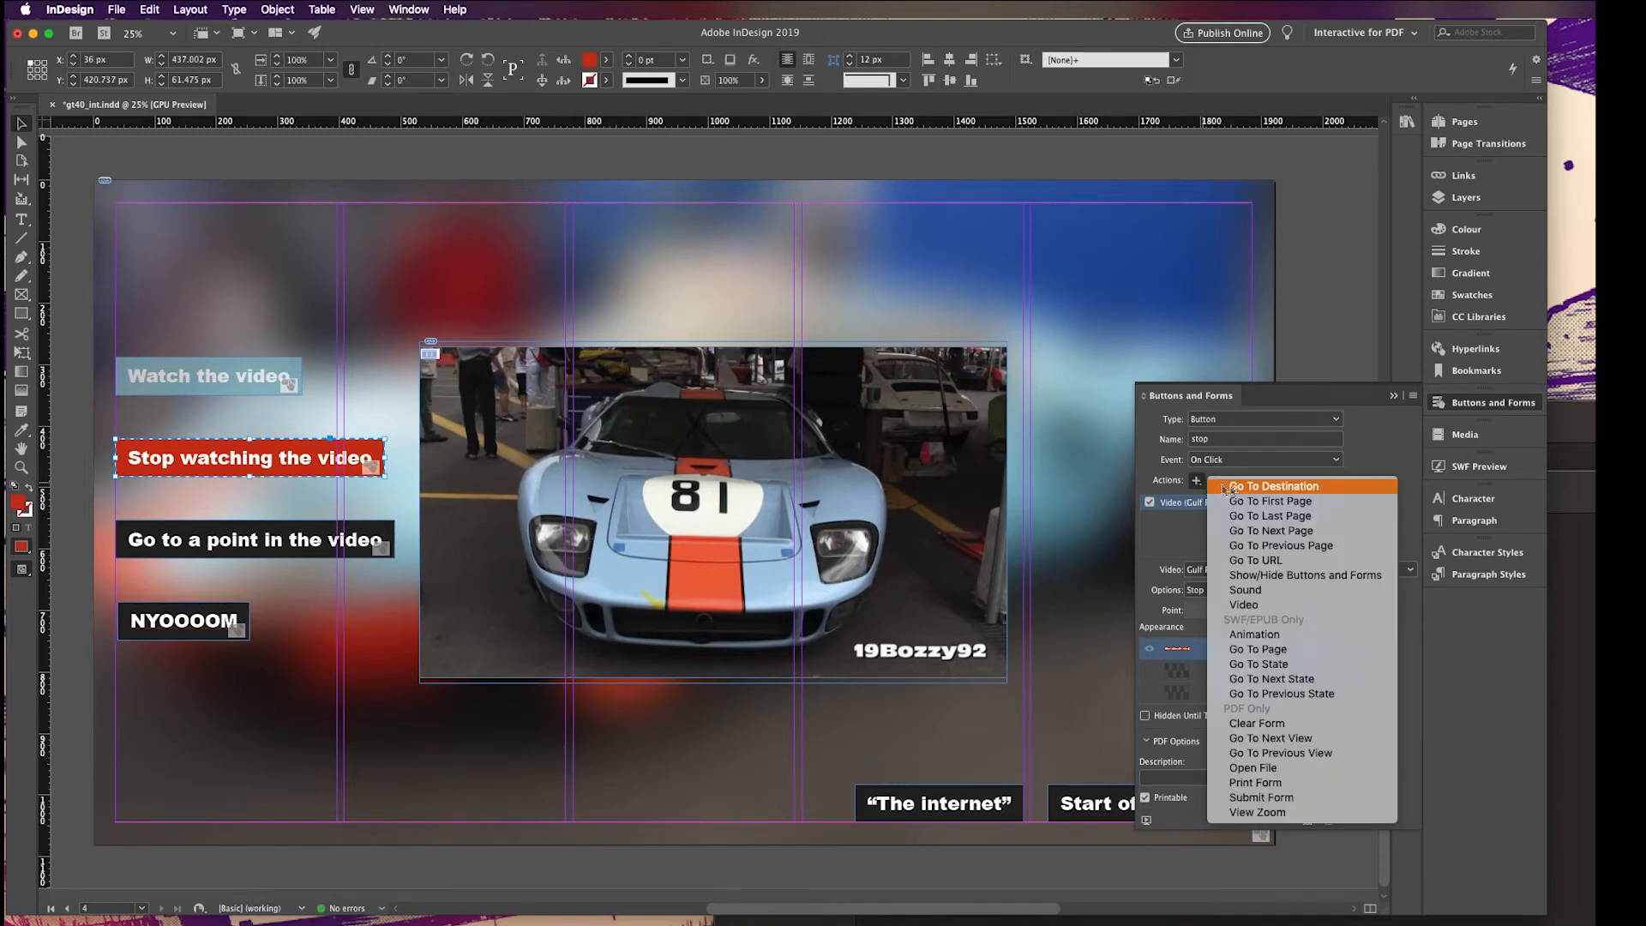
pyautogui.click(1296, 572)
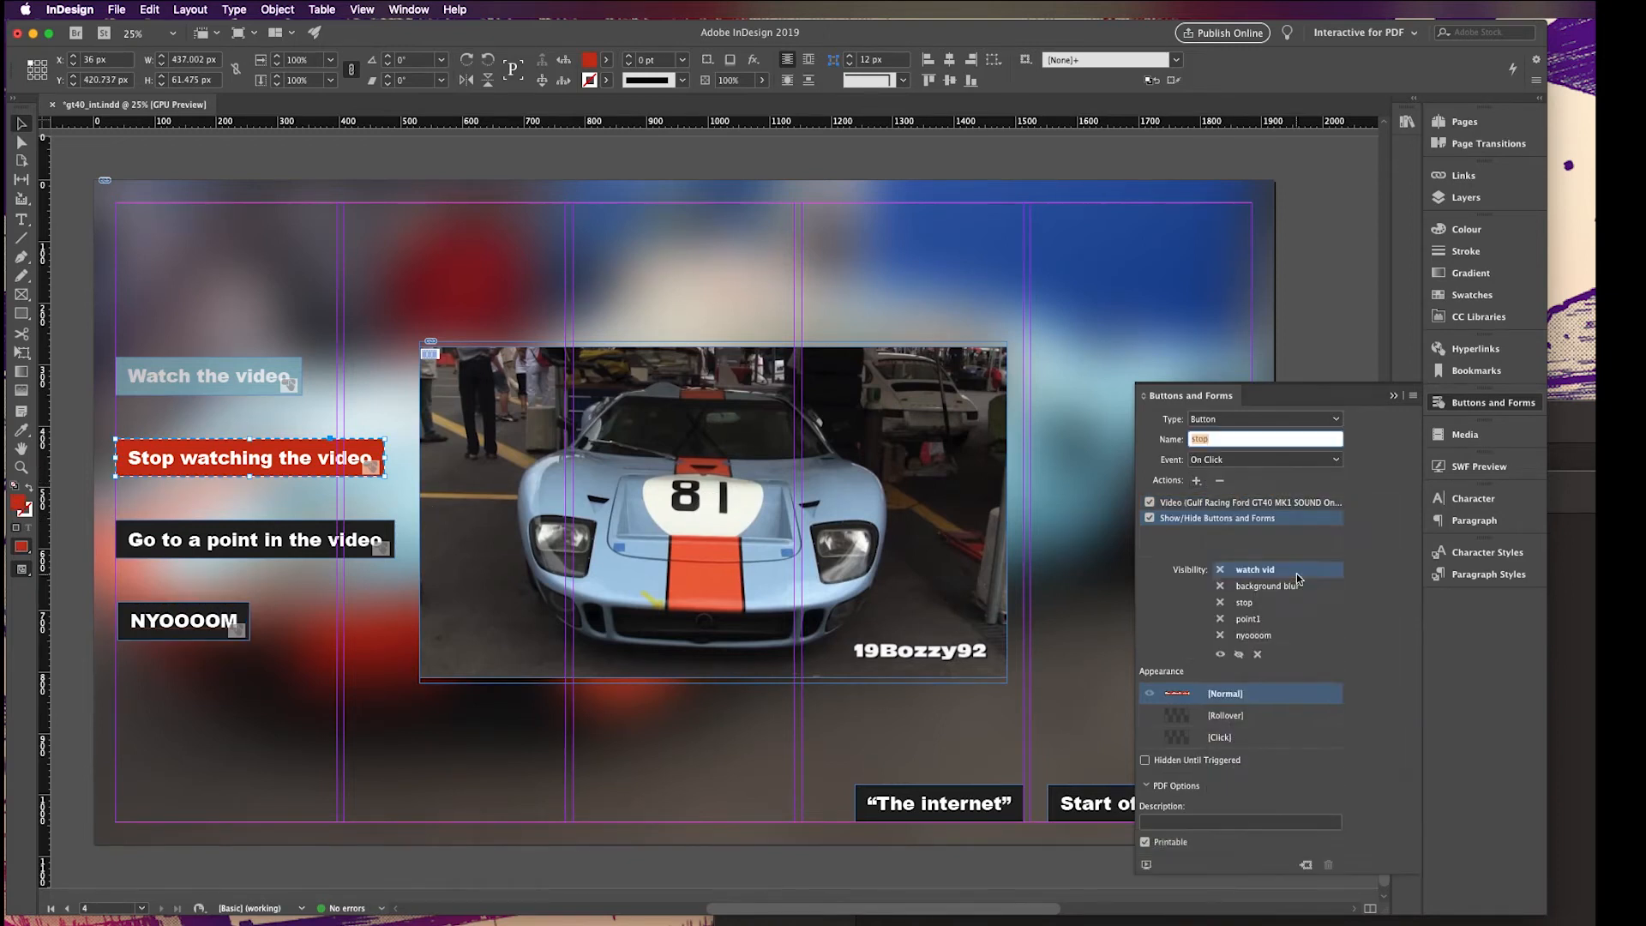
pyautogui.click(1220, 587)
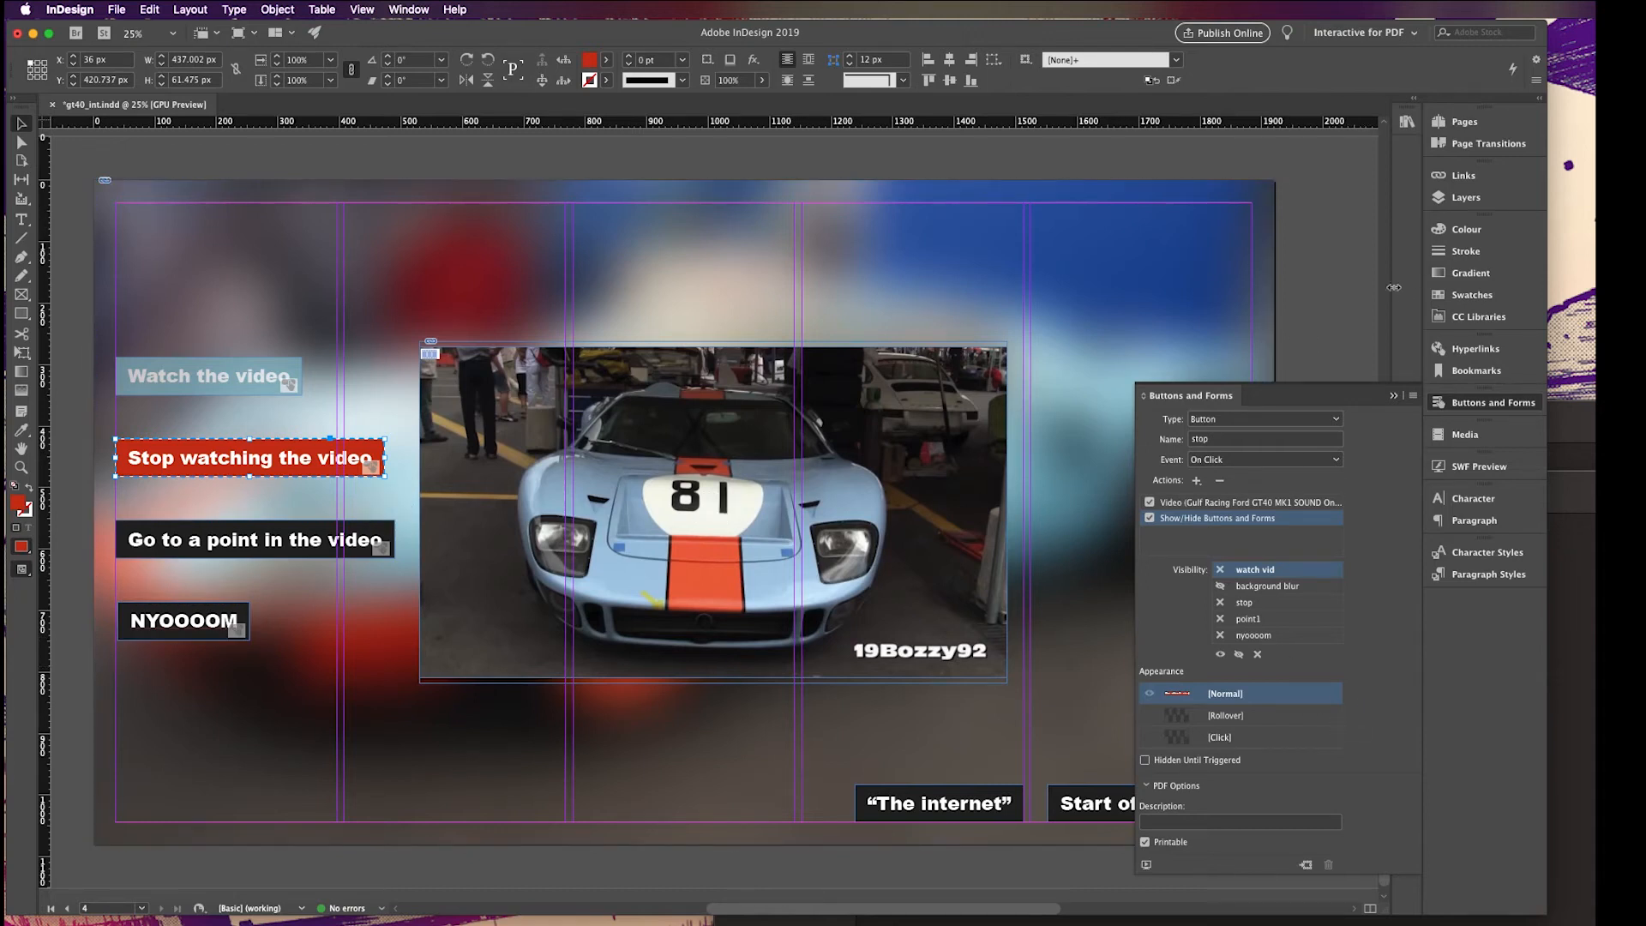
pyautogui.click(1489, 403)
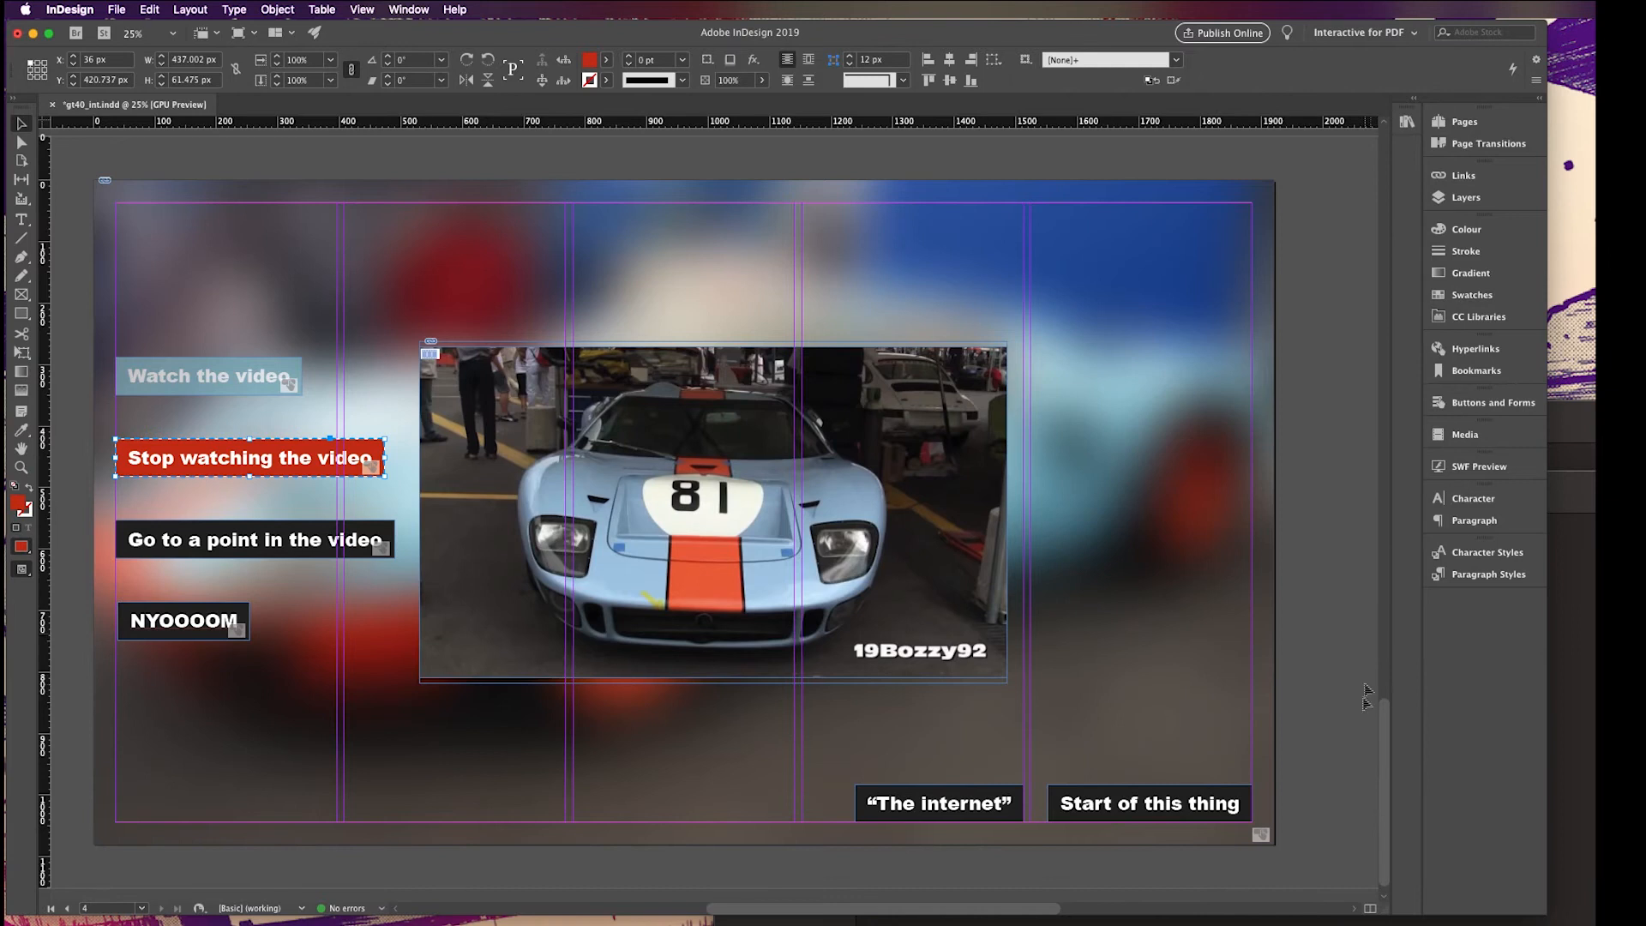
# Preview the page in an enlarged SWF Preview and test the watch, go-to-point and stop buttons
pyautogui.click(1478, 467)
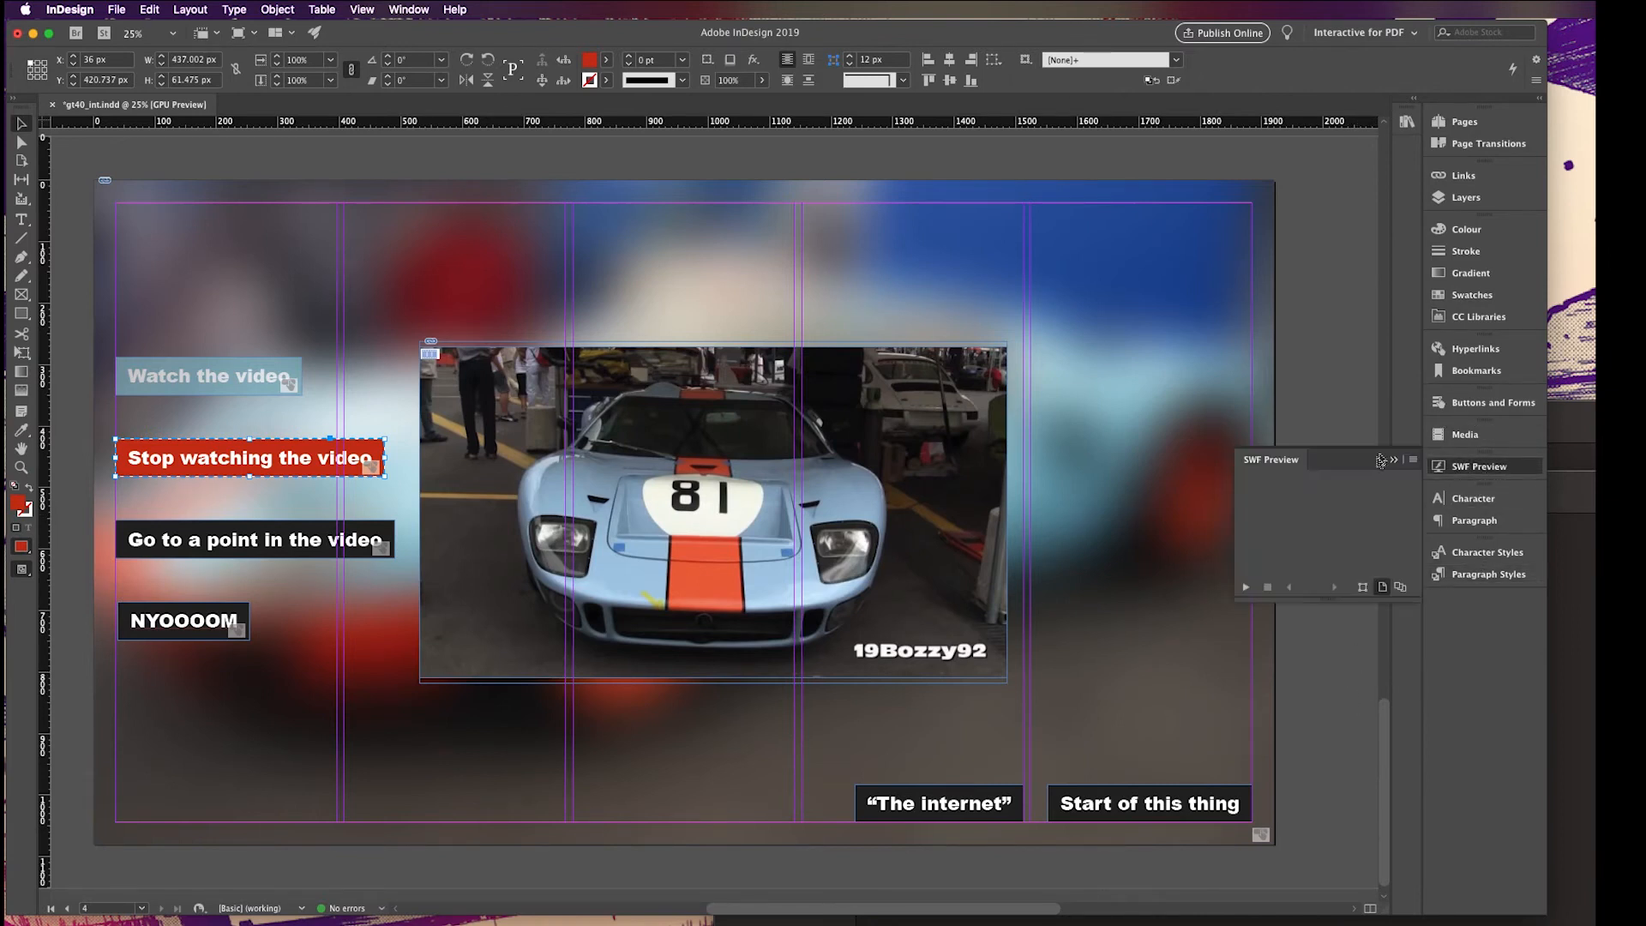
pyautogui.moveTo(1235, 603); pyautogui.dragTo(864, 793)
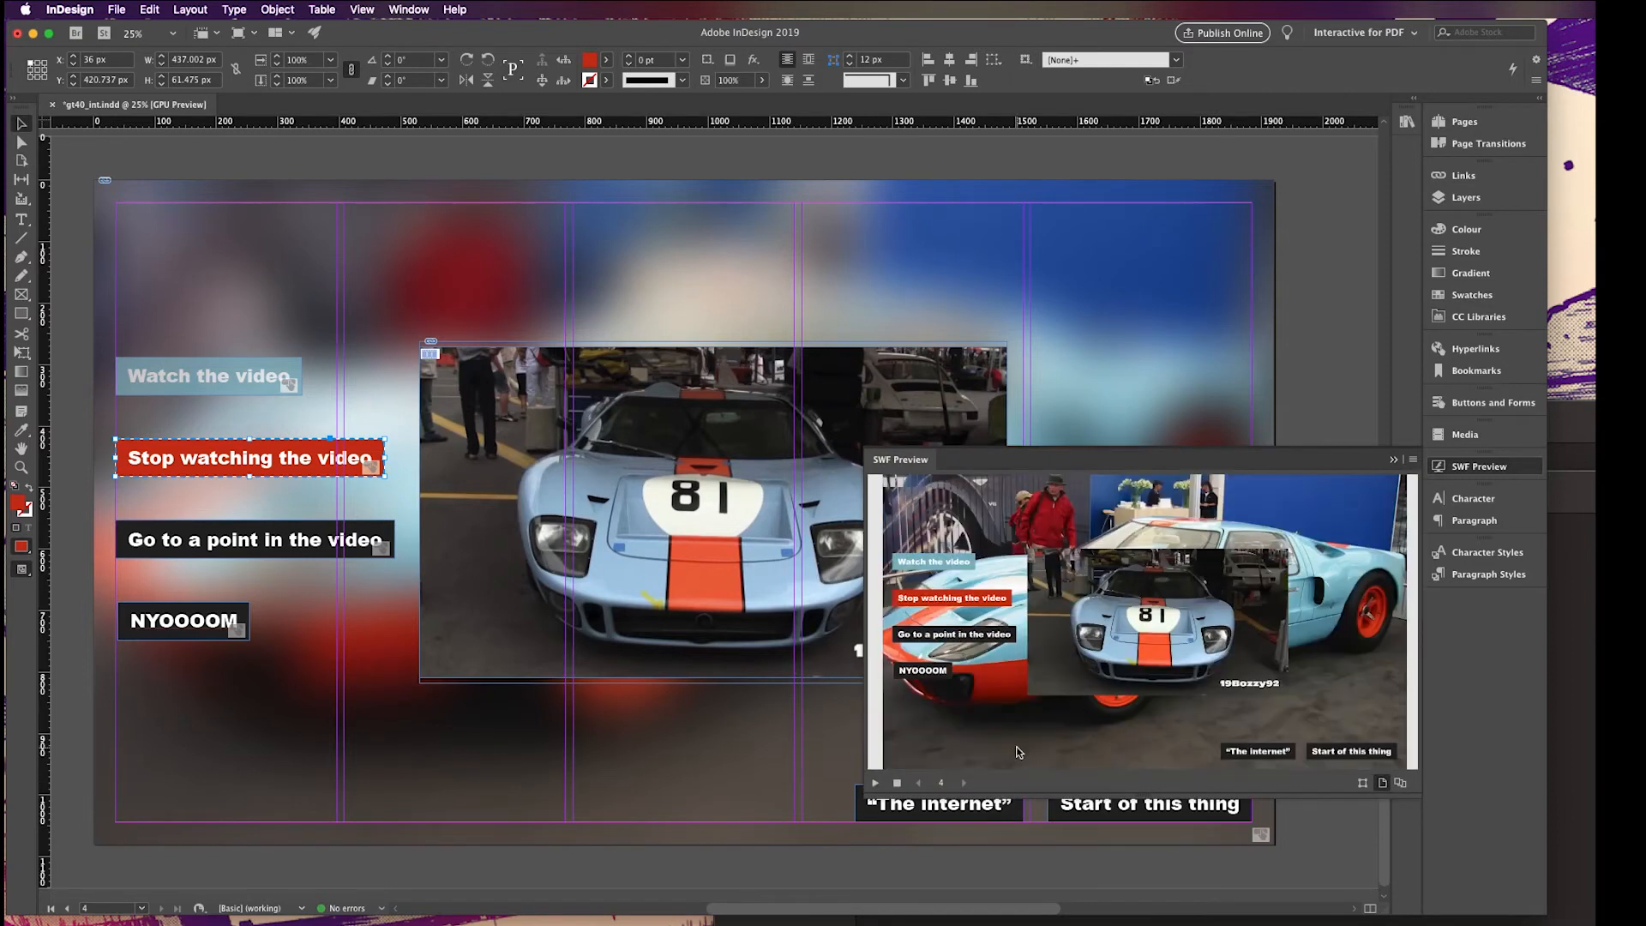
pyautogui.click(941, 566)
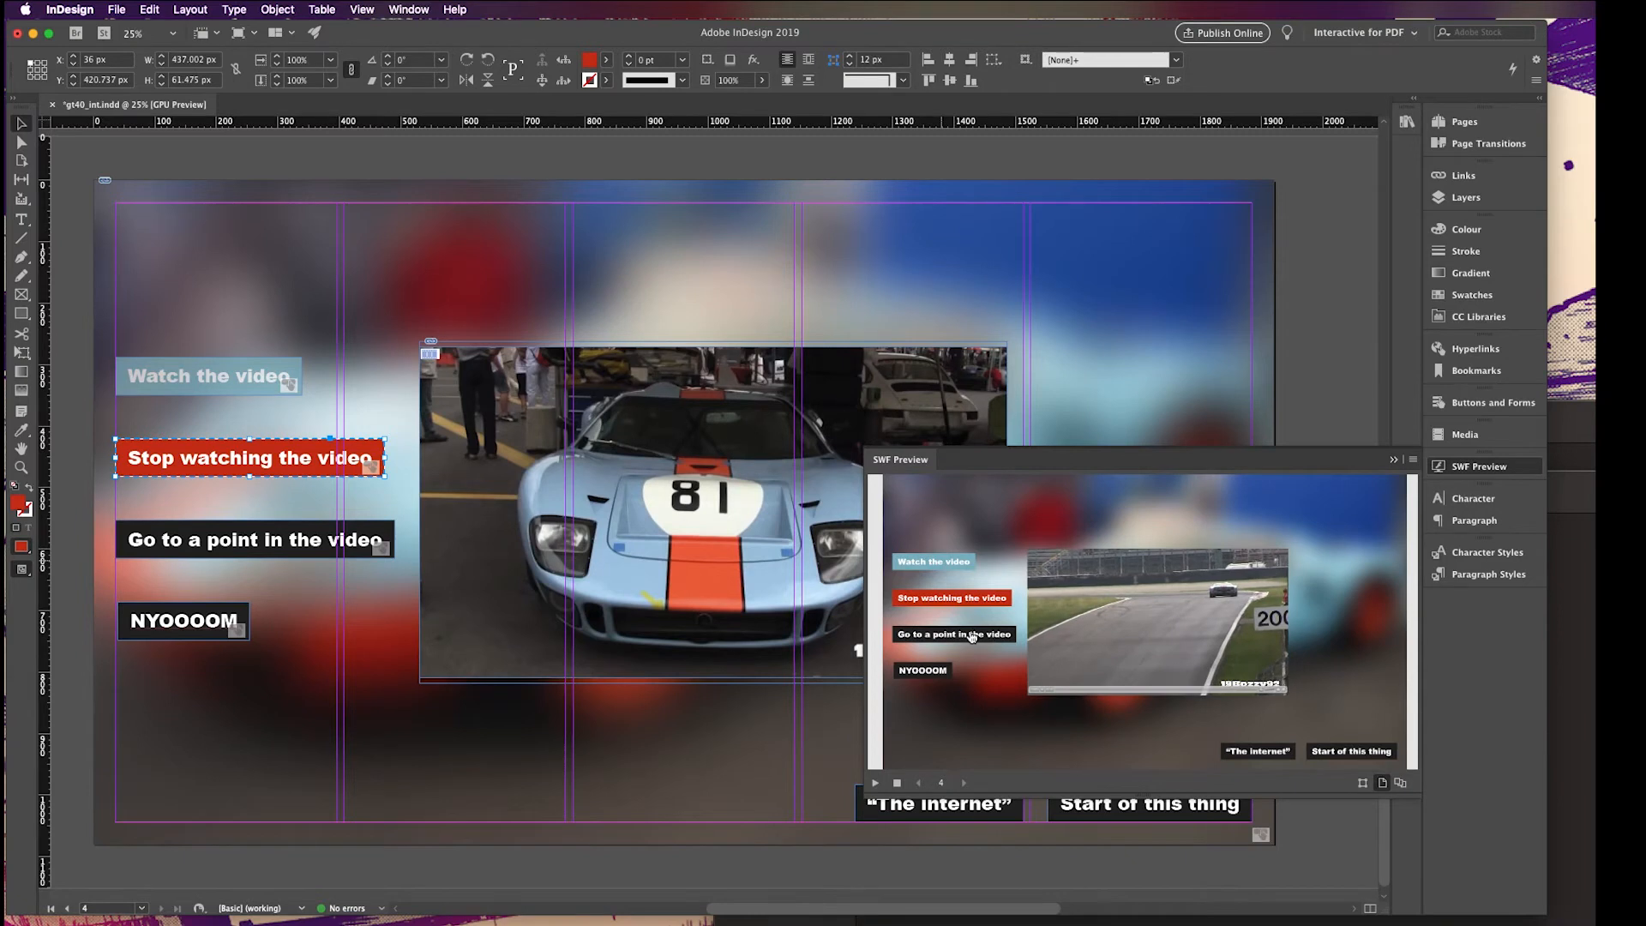
pyautogui.click(969, 634)
pyautogui.click(963, 600)
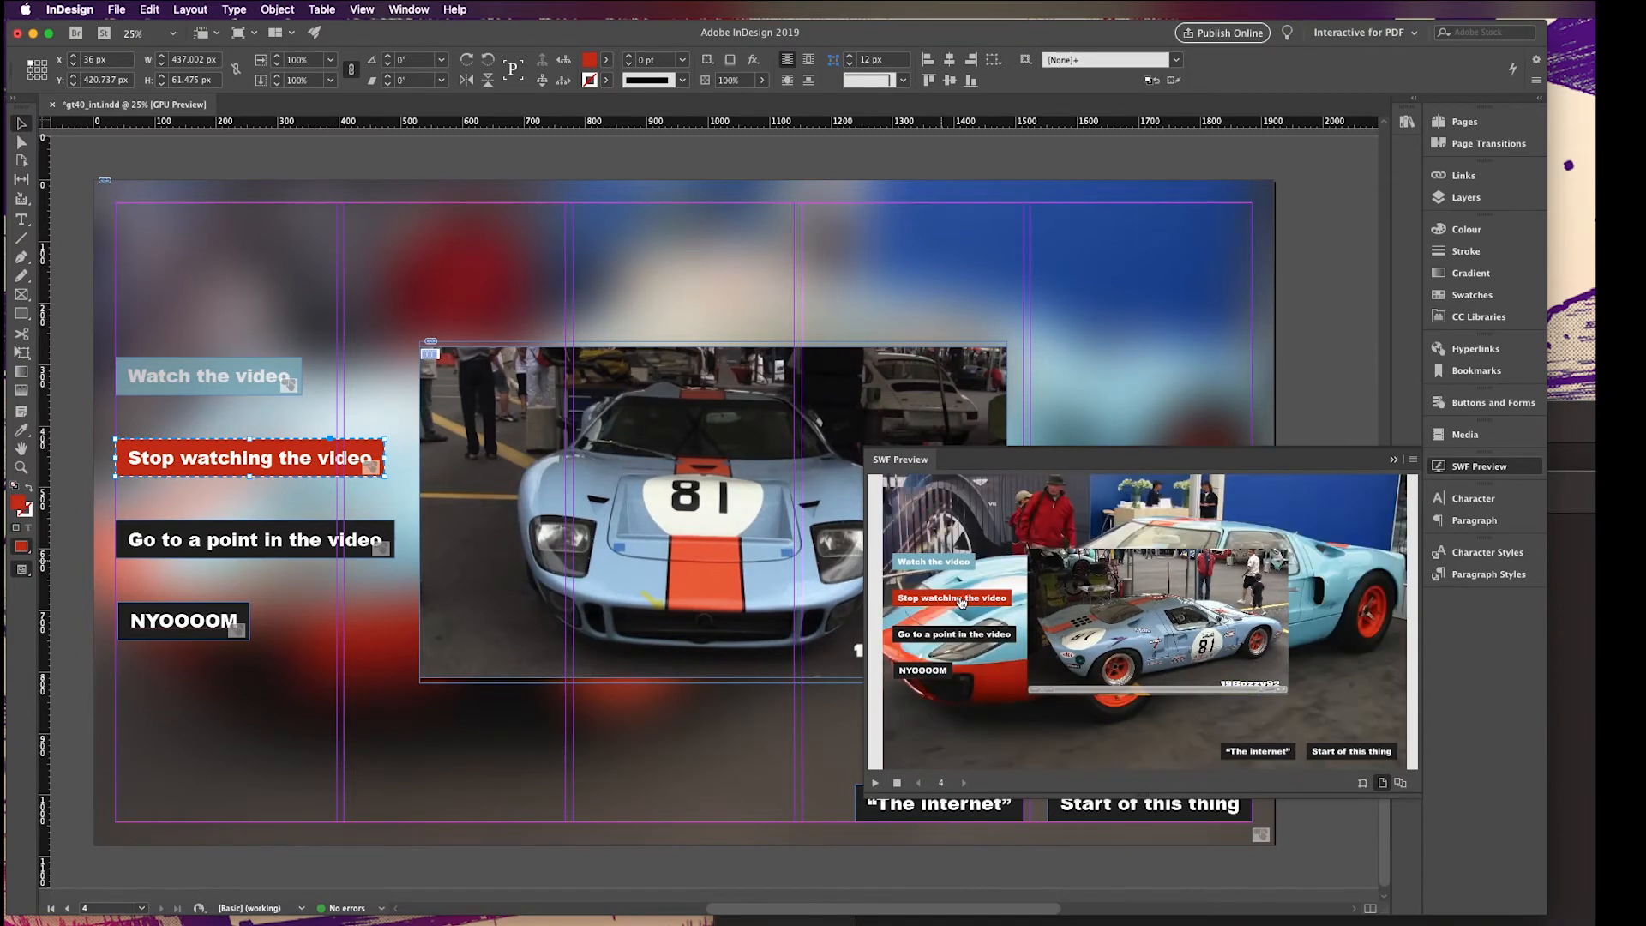
pyautogui.click(934, 561)
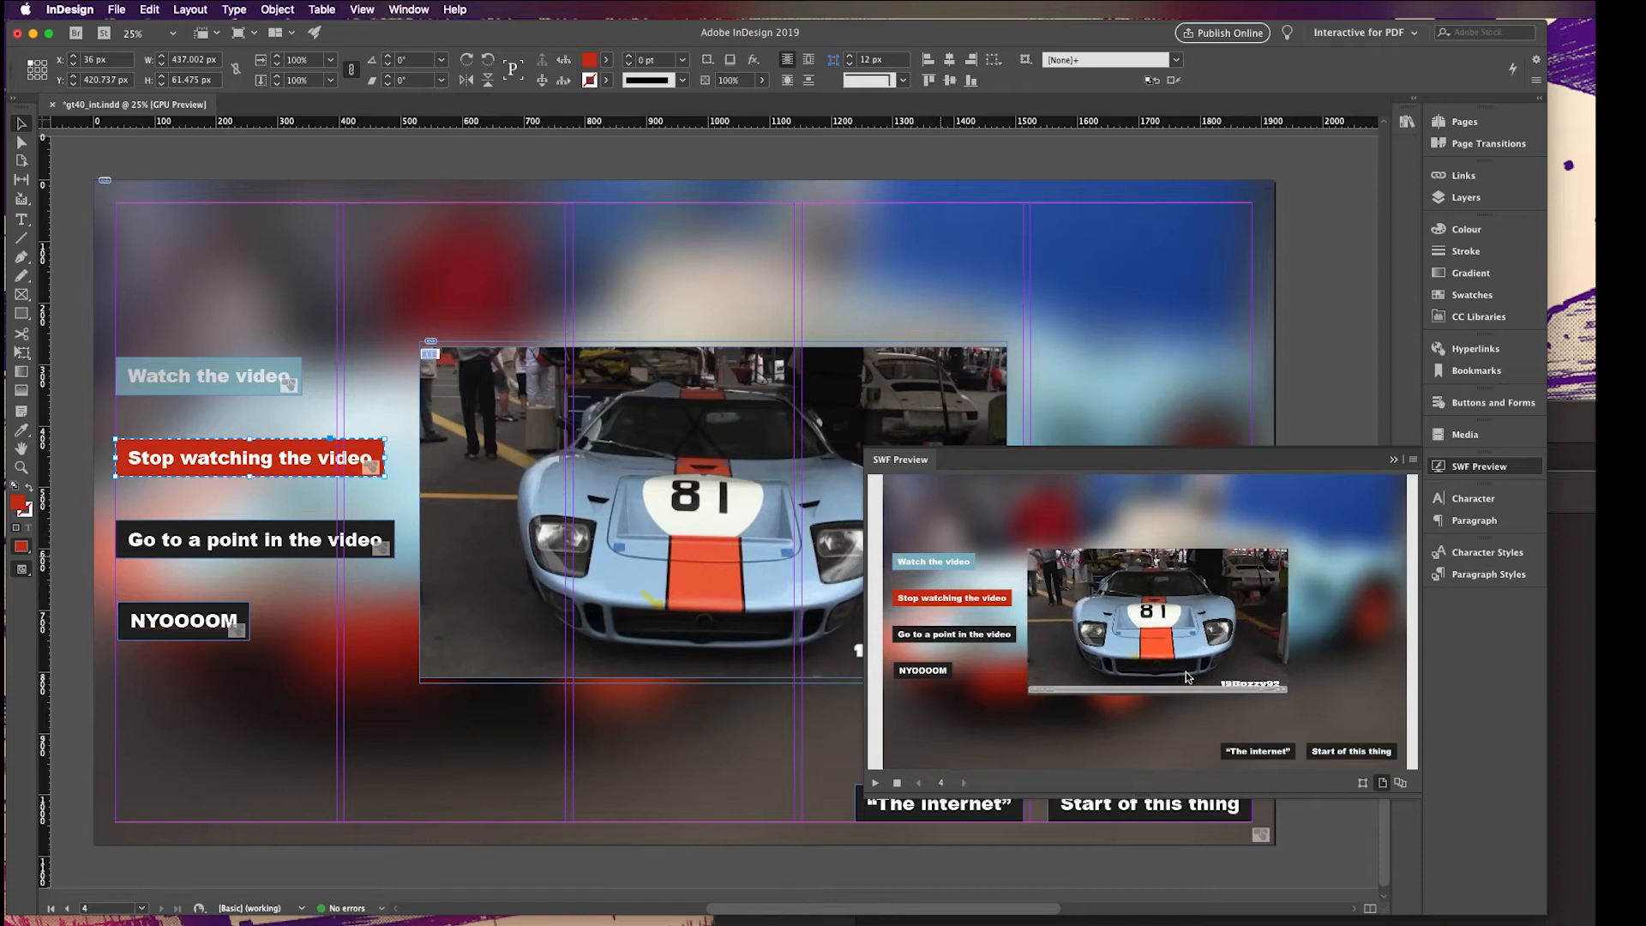
pyautogui.click(897, 784)
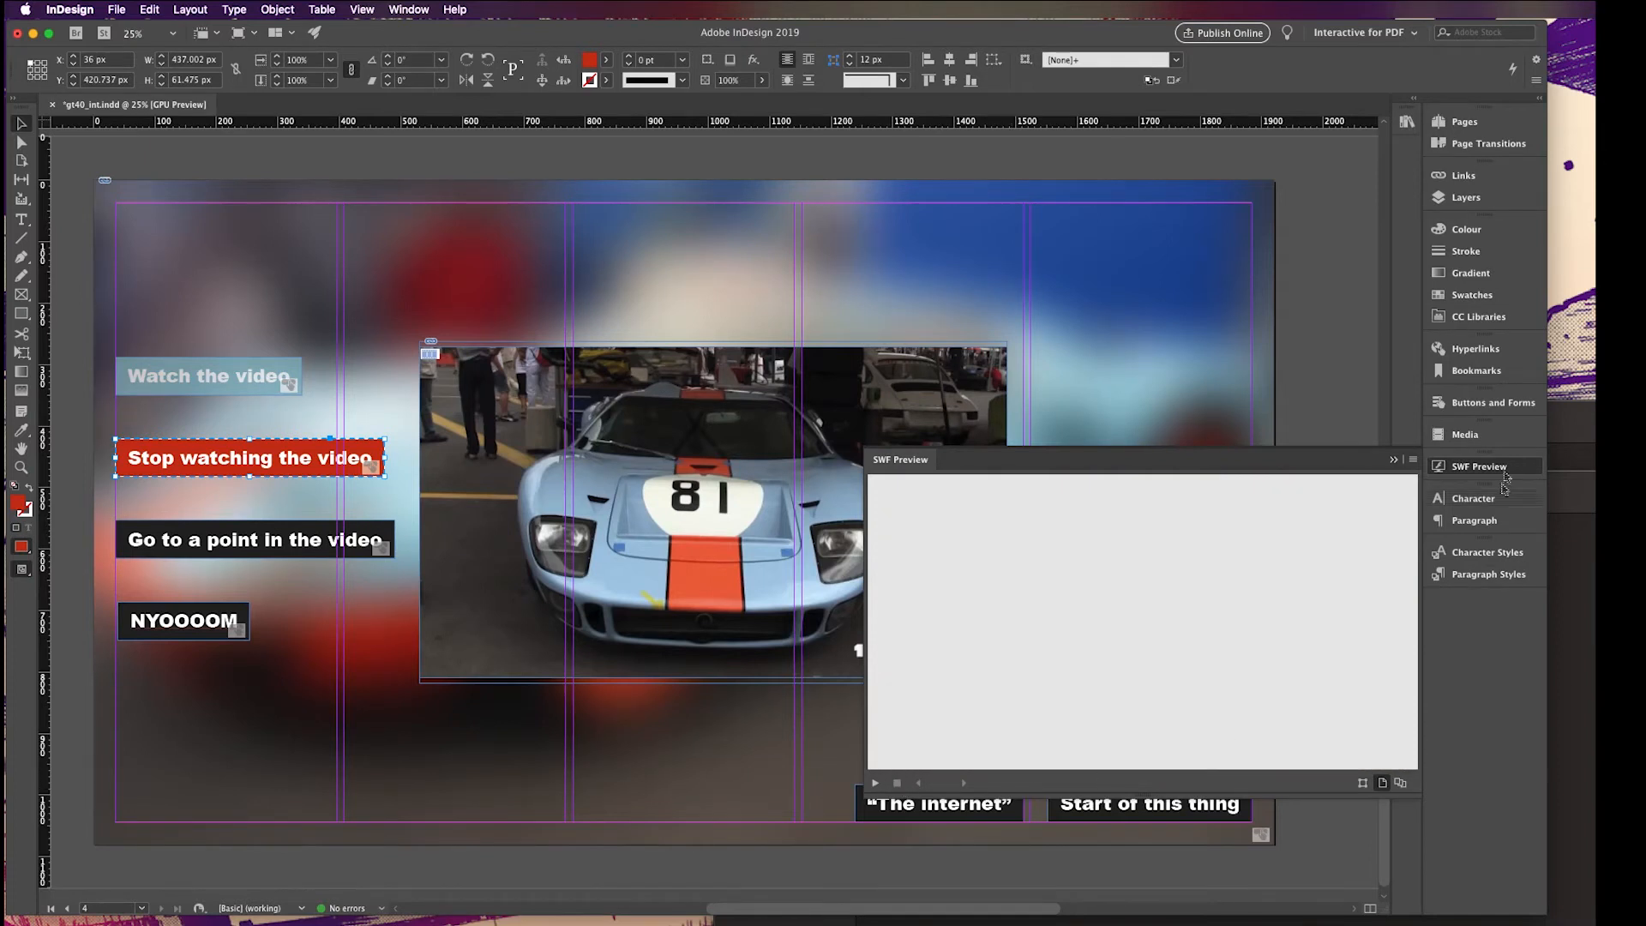
pyautogui.click(1478, 466)
pyautogui.click(1352, 538)
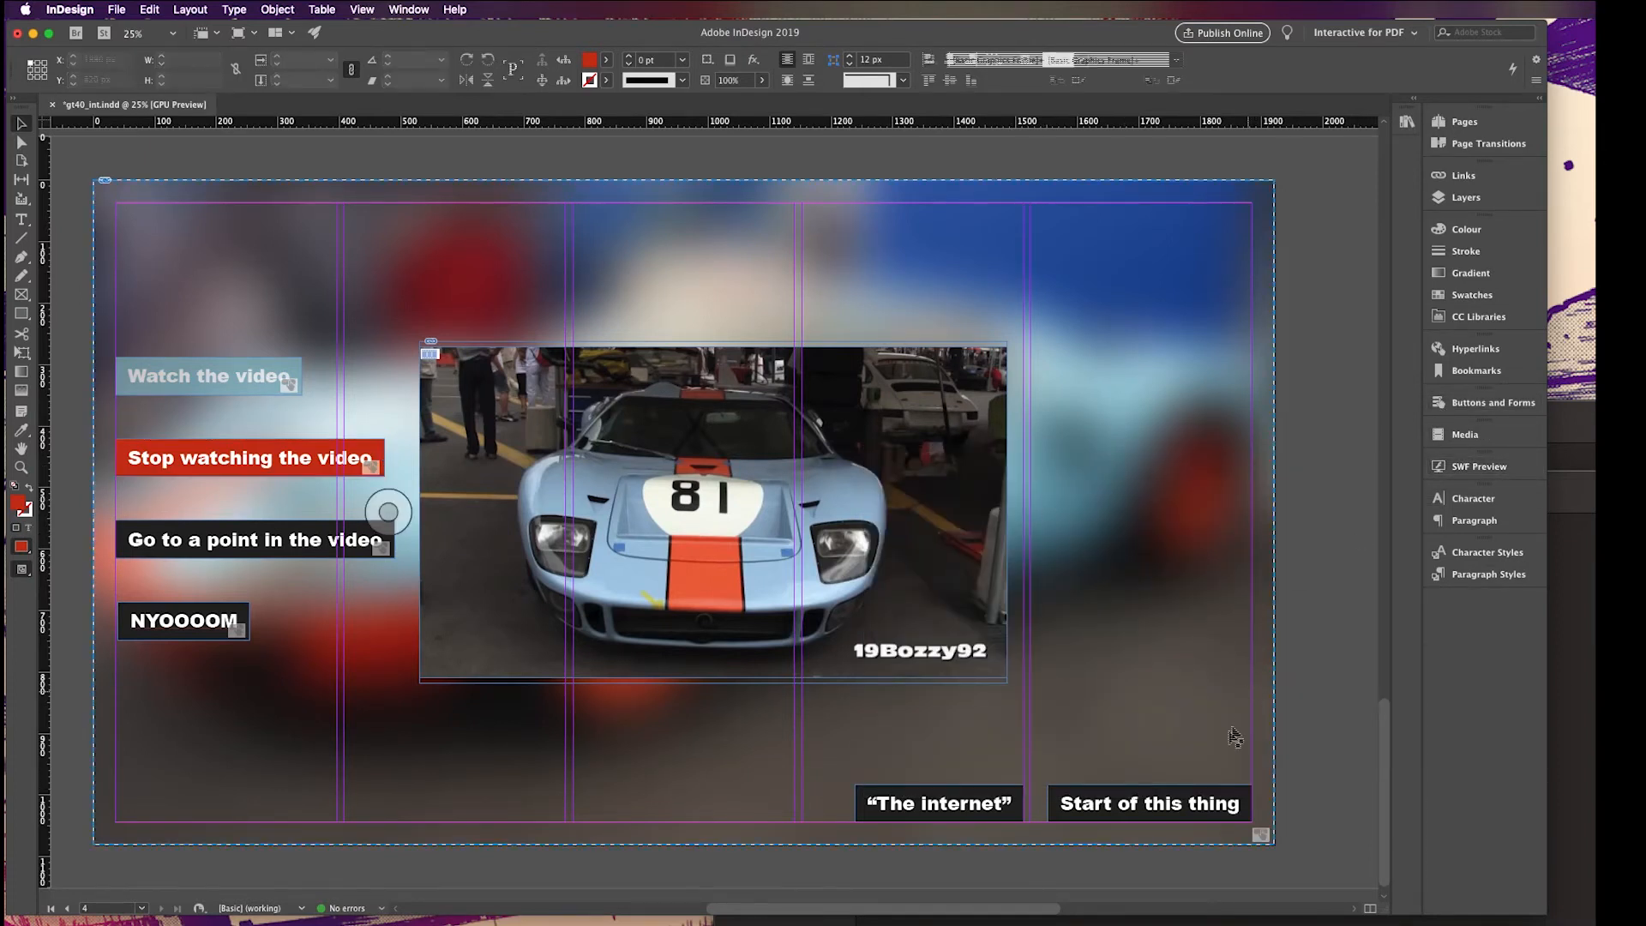
pyautogui.click(1144, 811)
pyautogui.click(941, 806)
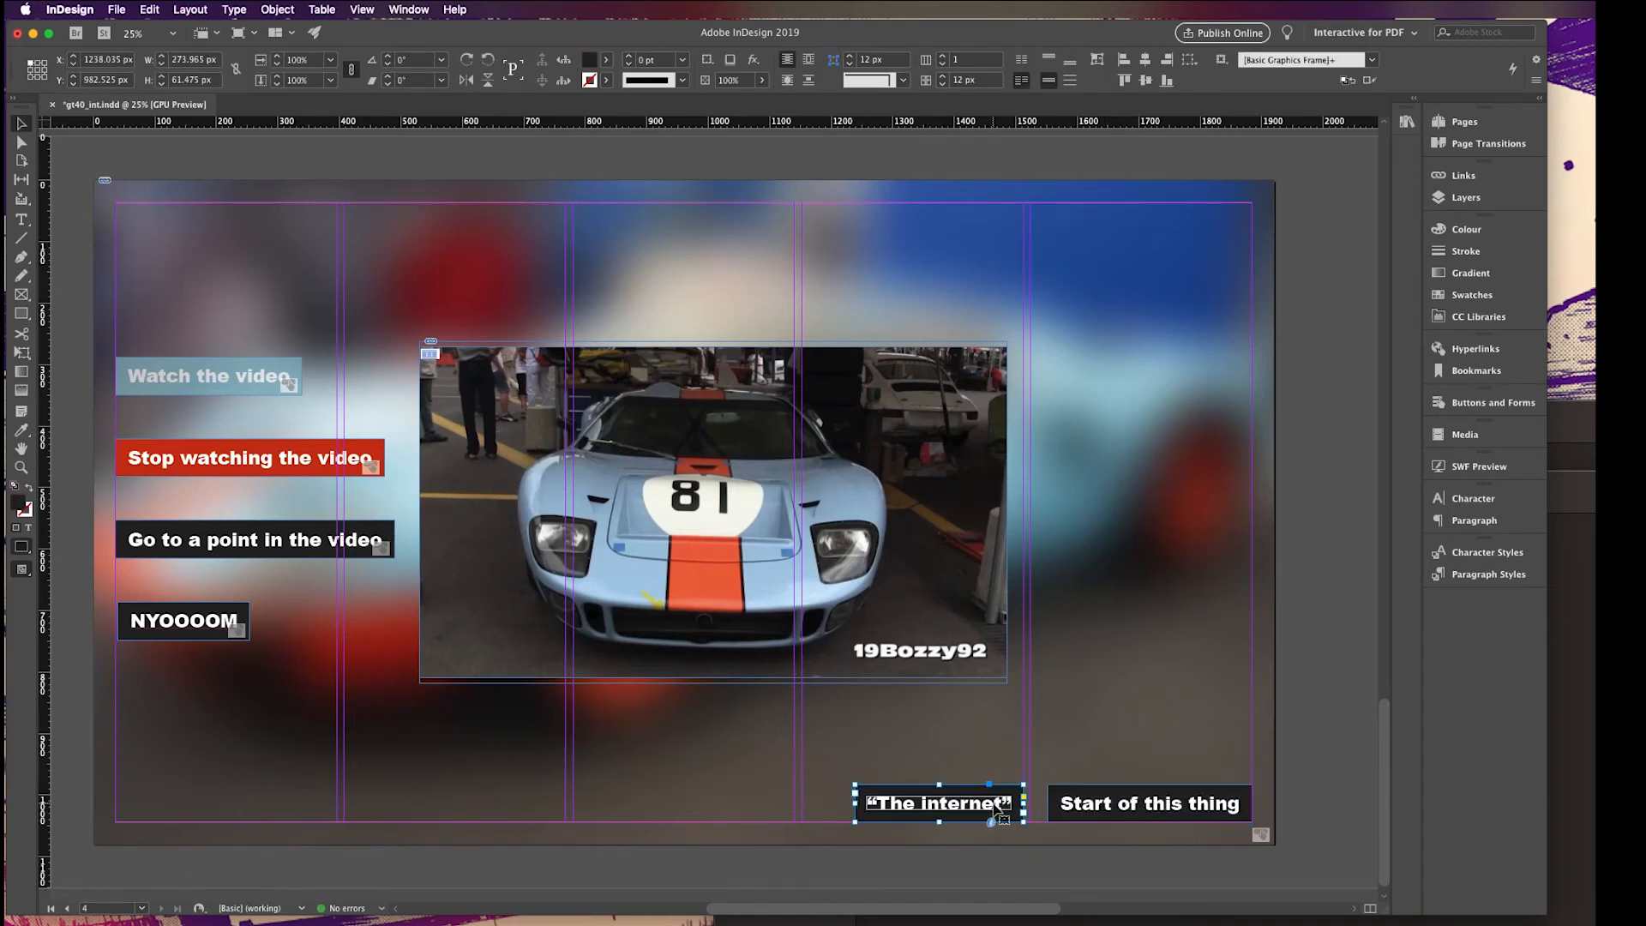
pyautogui.click(1476, 349)
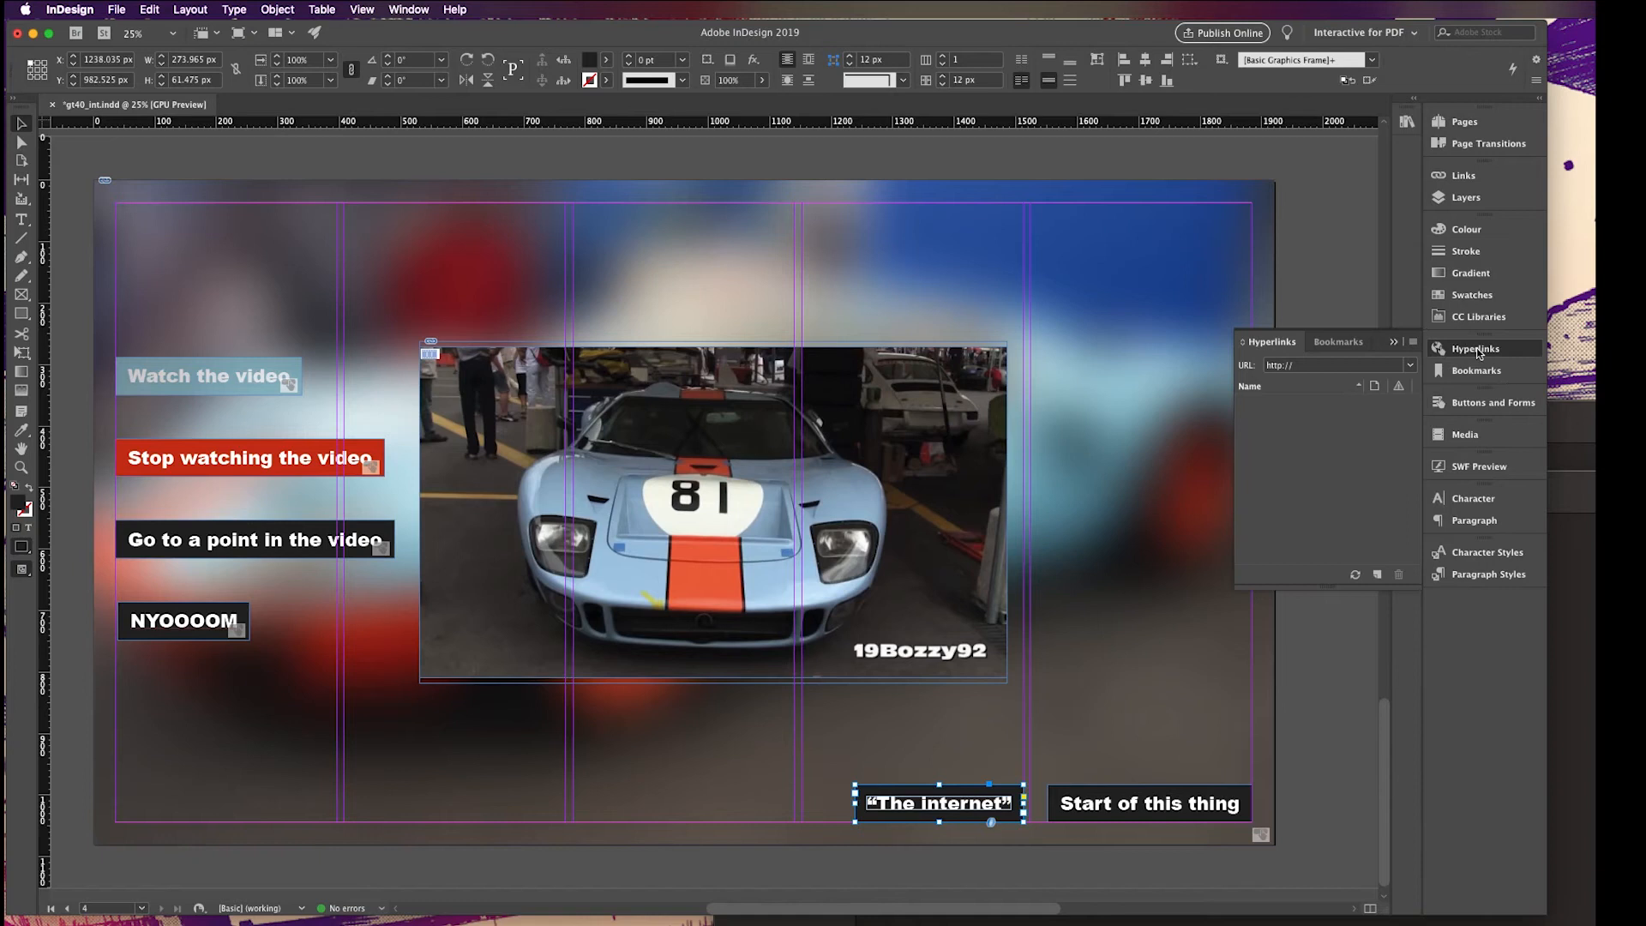
pyautogui.click(1307, 369)
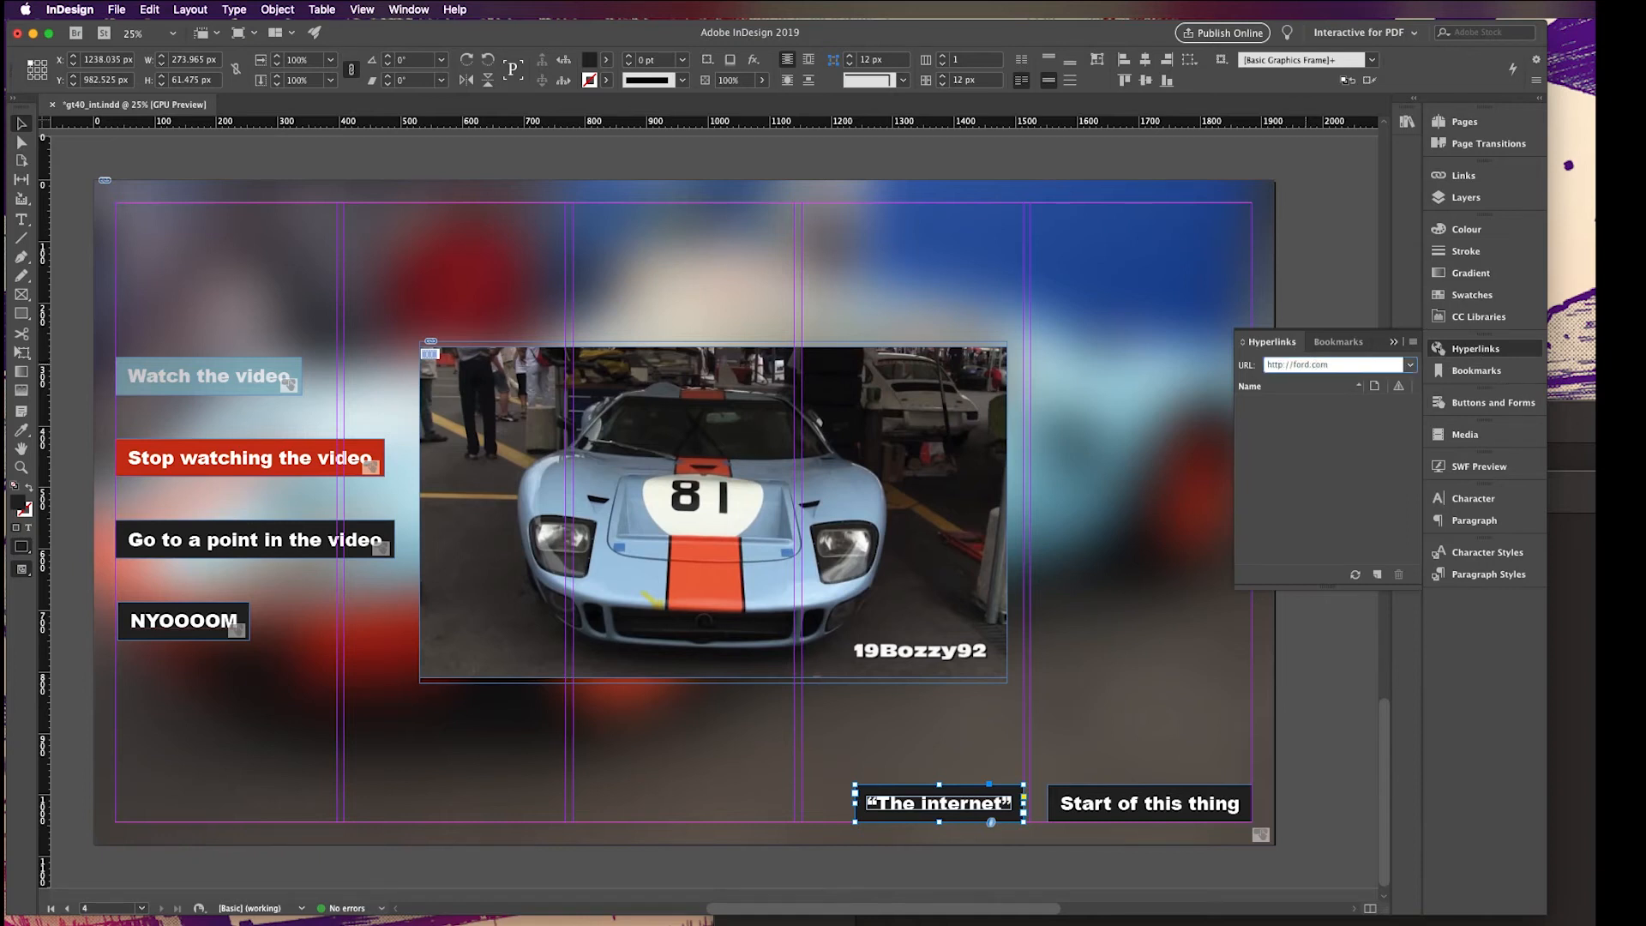
pyautogui.press('Return')
pyautogui.click(1346, 455)
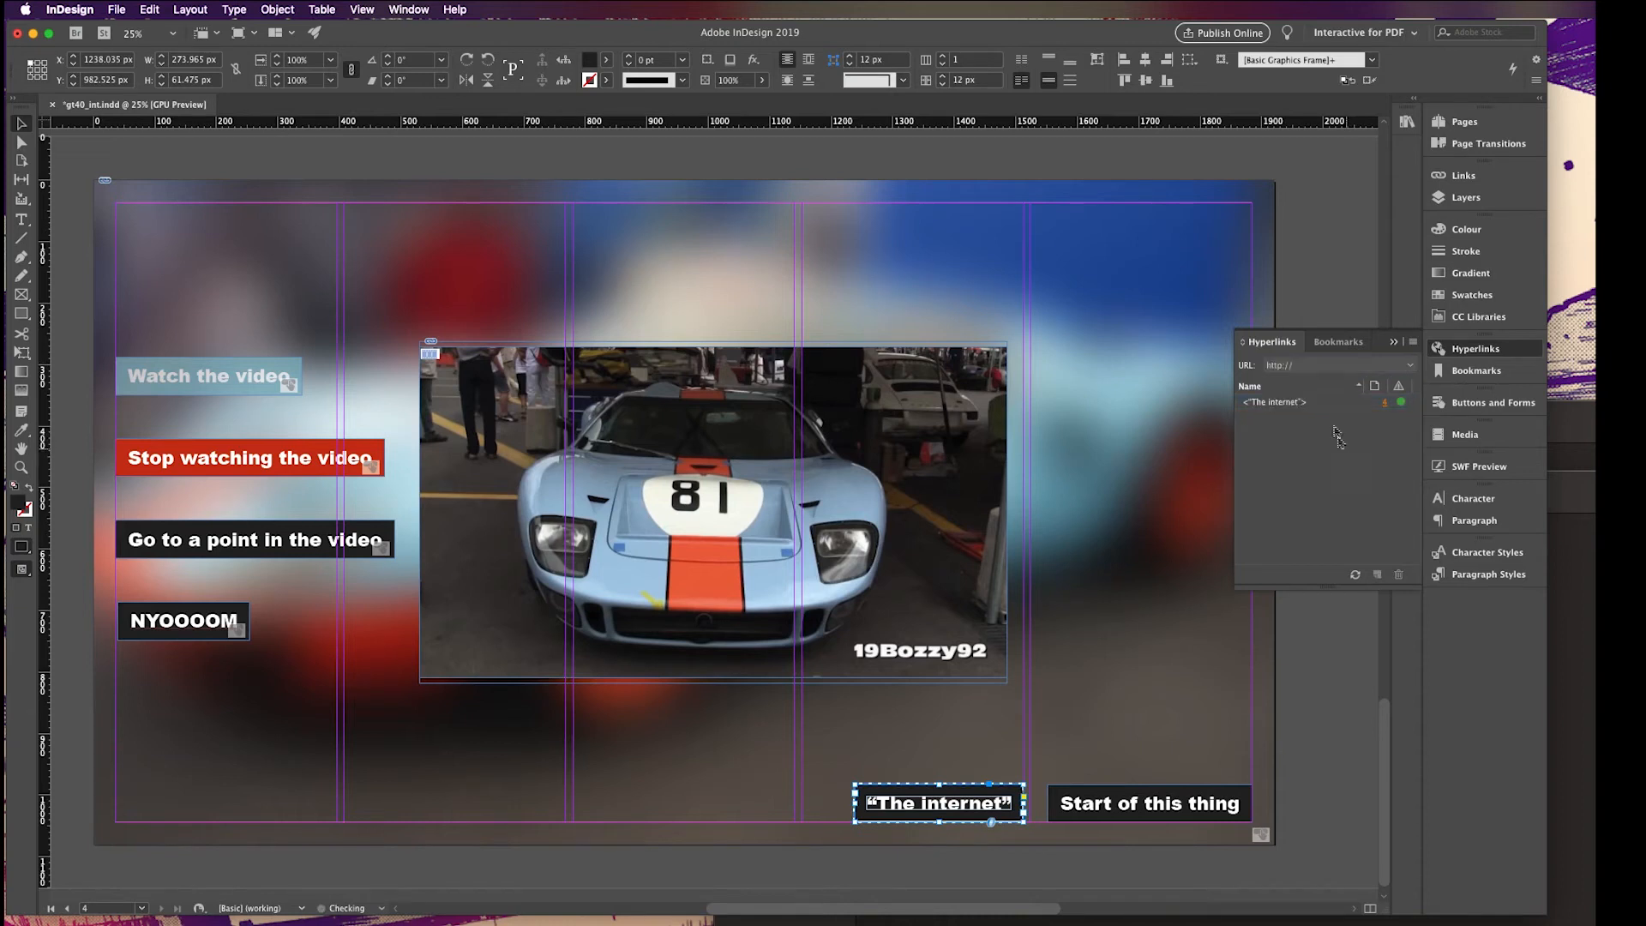
pyautogui.click(1304, 401)
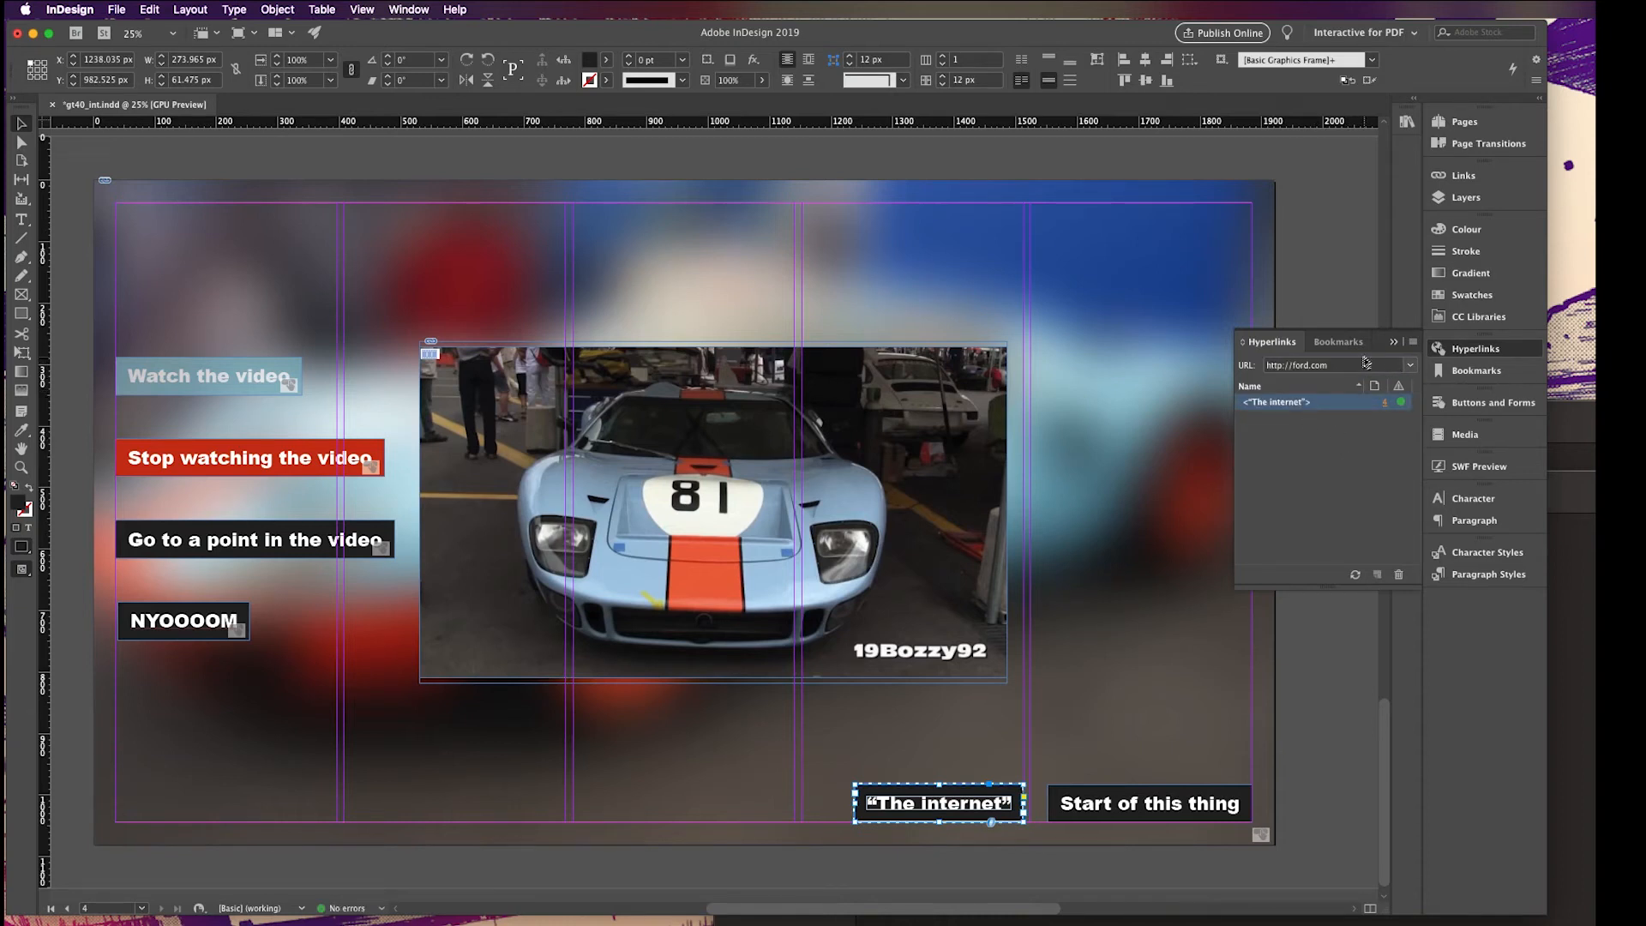
pyautogui.click(1413, 342)
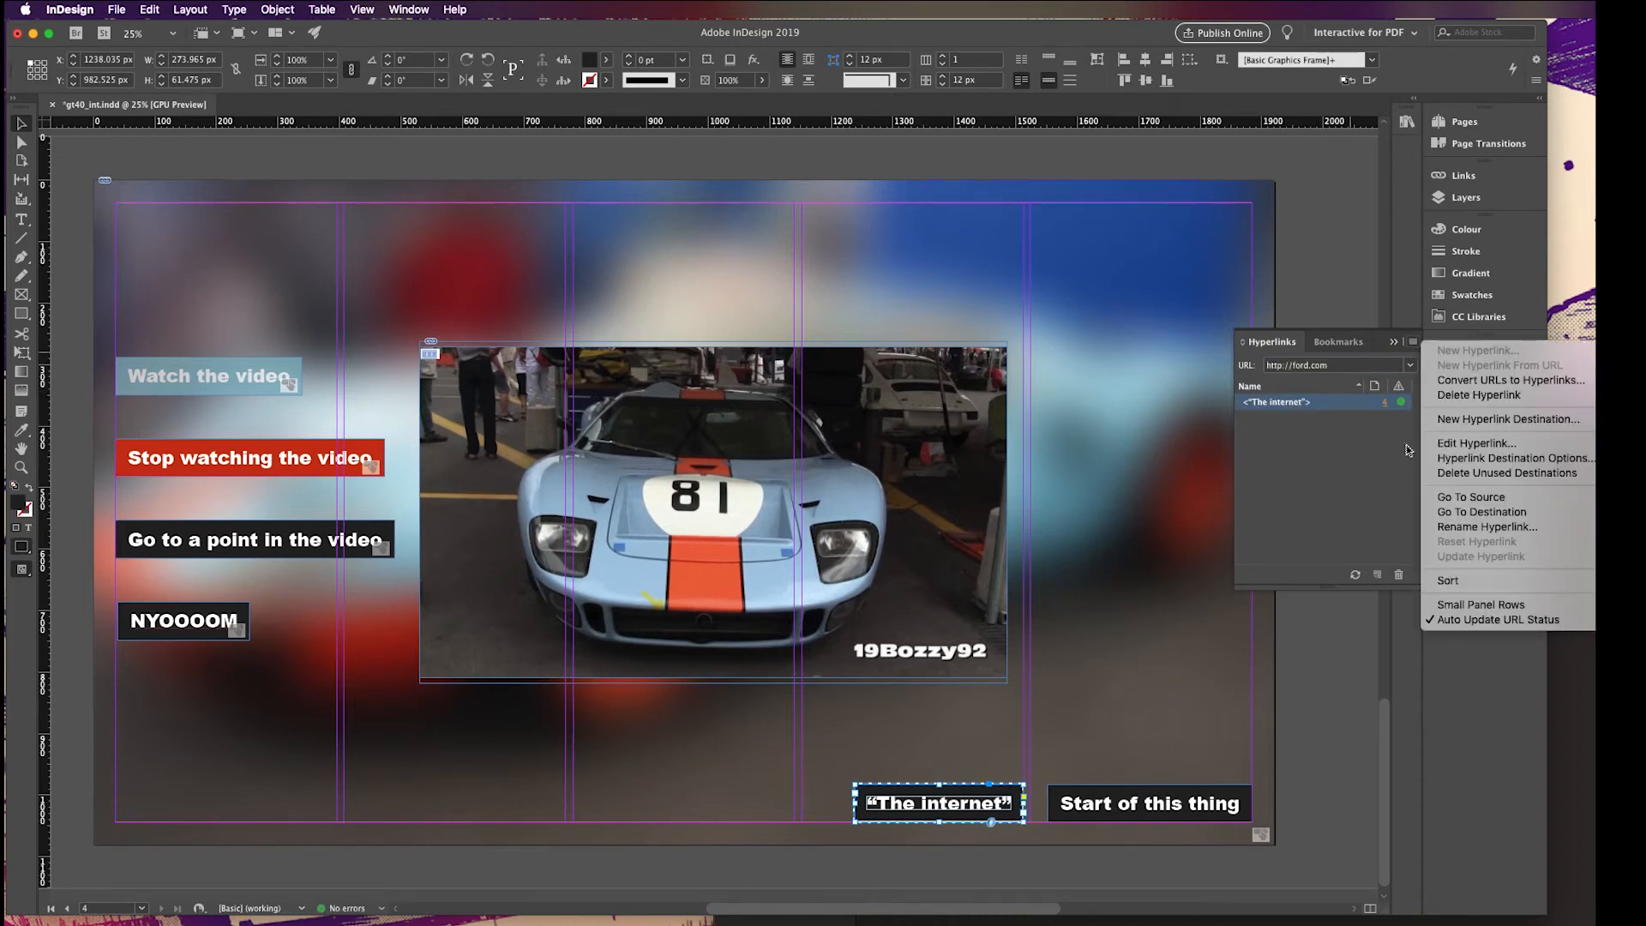
pyautogui.click(1288, 495)
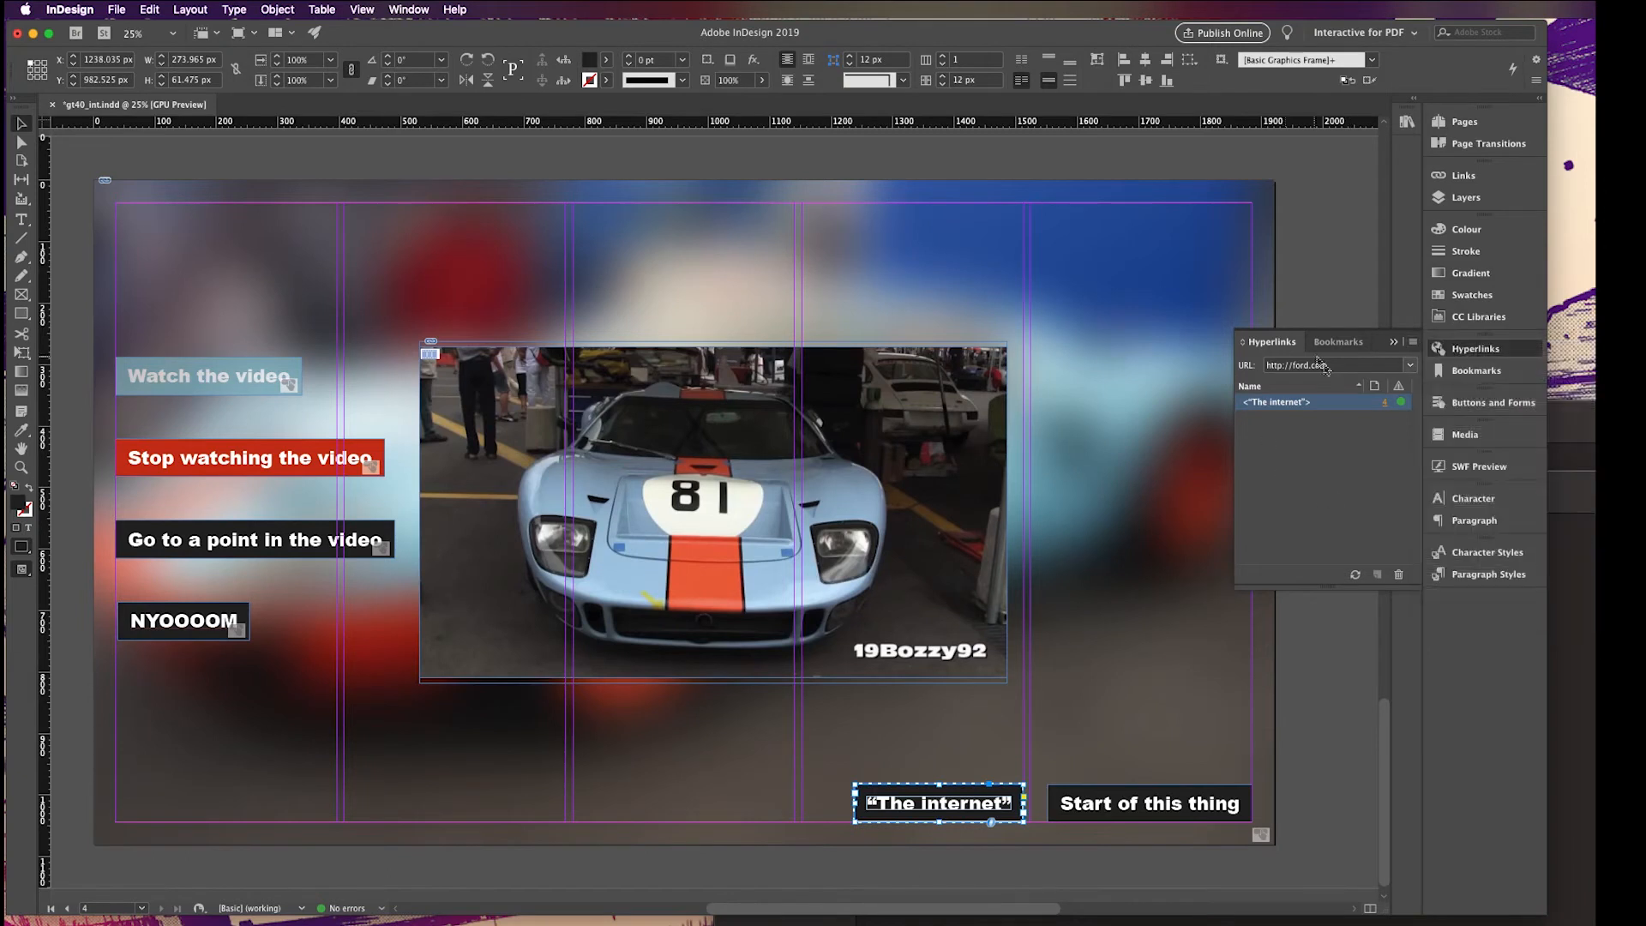
pyautogui.click(1346, 539)
pyautogui.click(1334, 763)
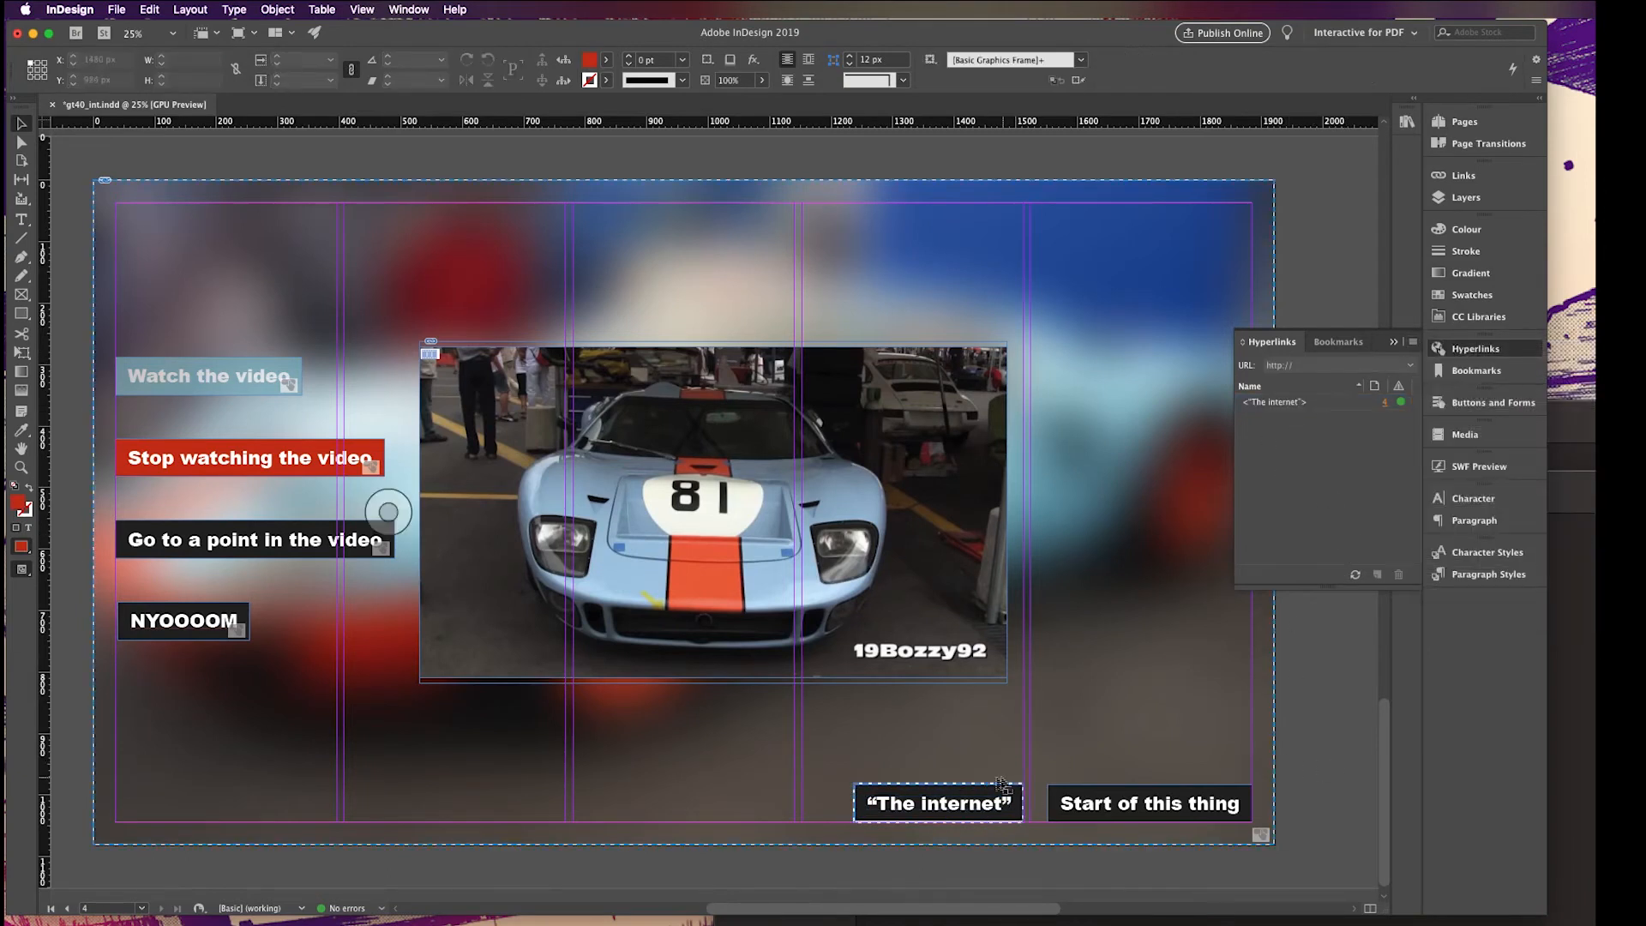
# Test the "The internet" link in the SWF Preview, then minimise the browser page and return to the InDesign layout
pyautogui.click(1474, 467)
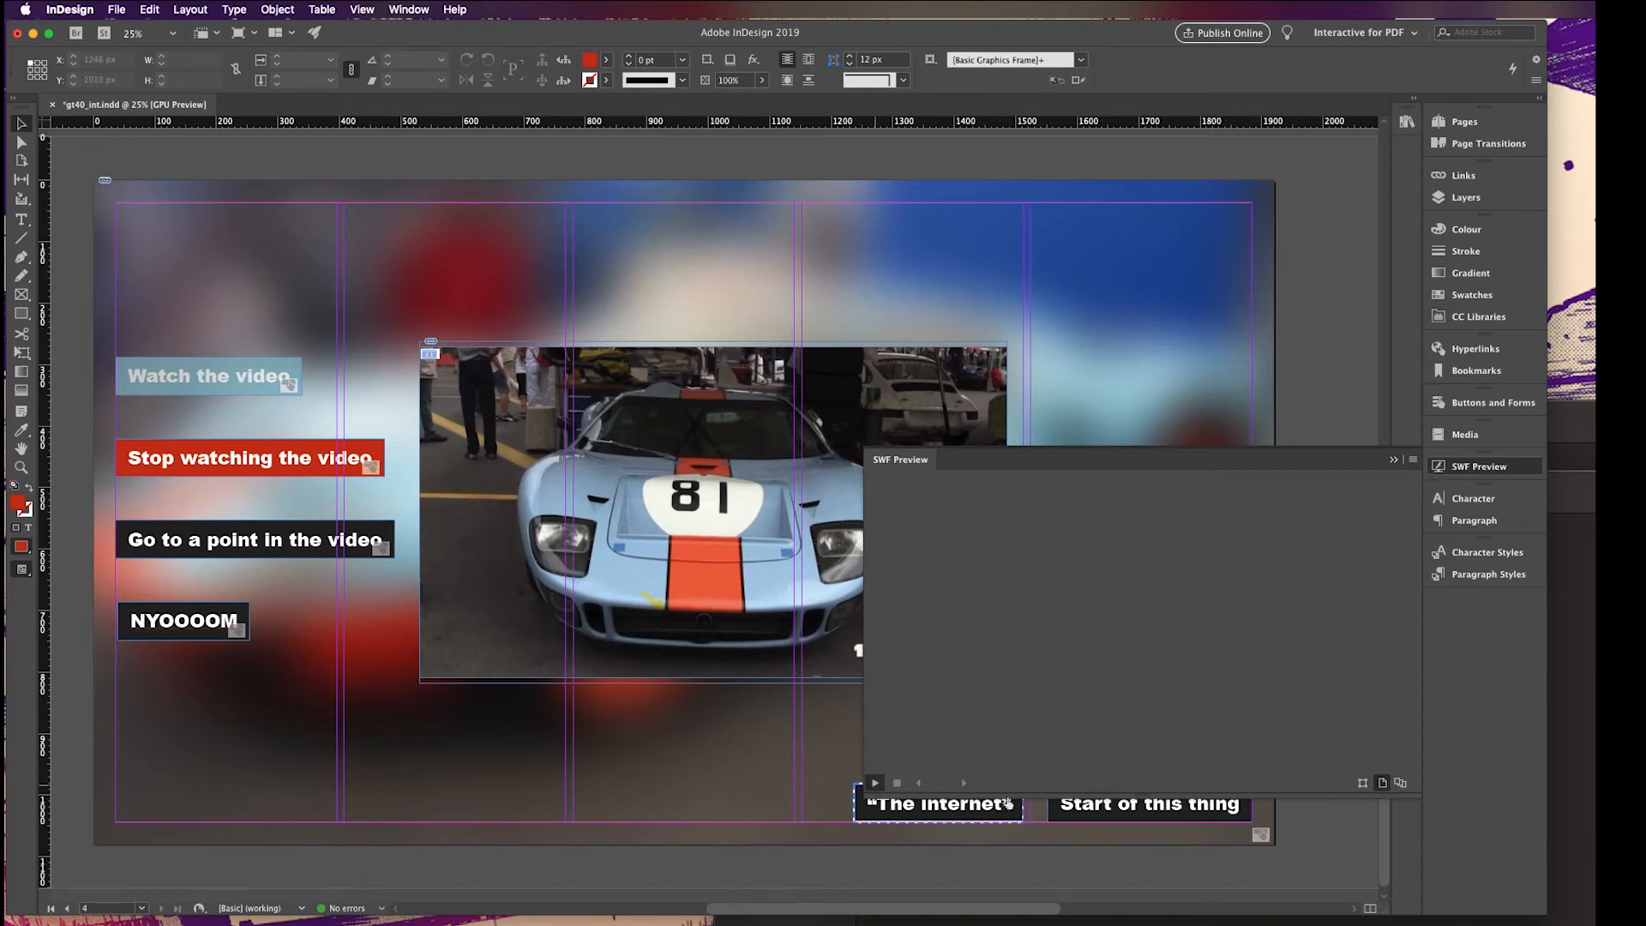
pyautogui.click(875, 782)
pyautogui.click(1267, 755)
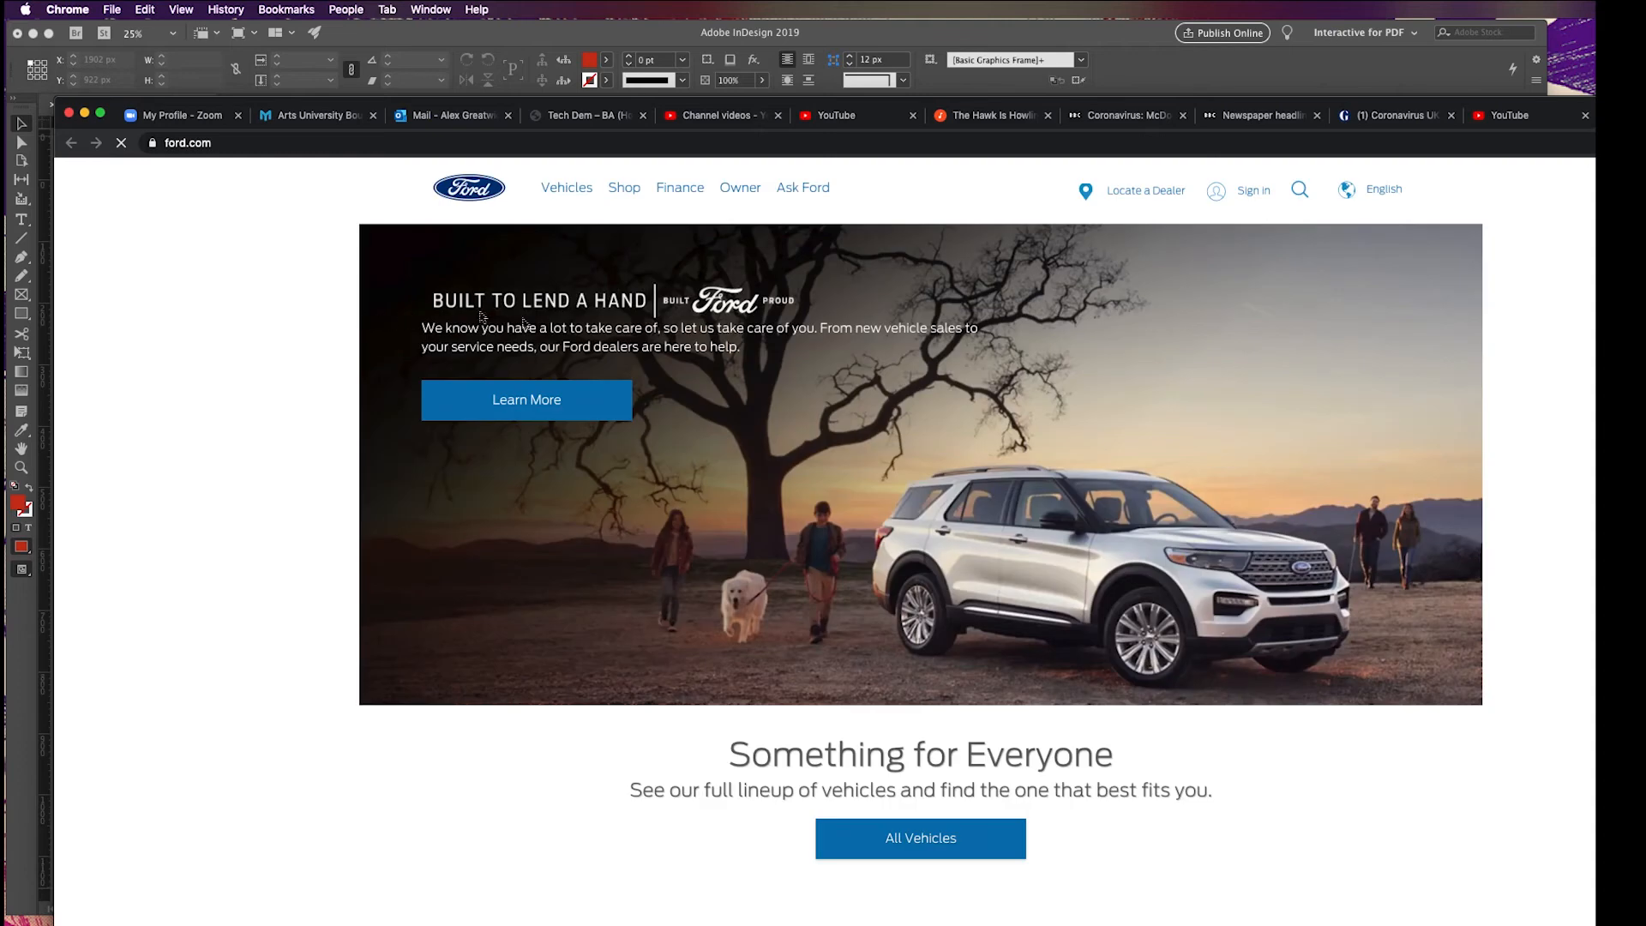
pyautogui.press('super+m')
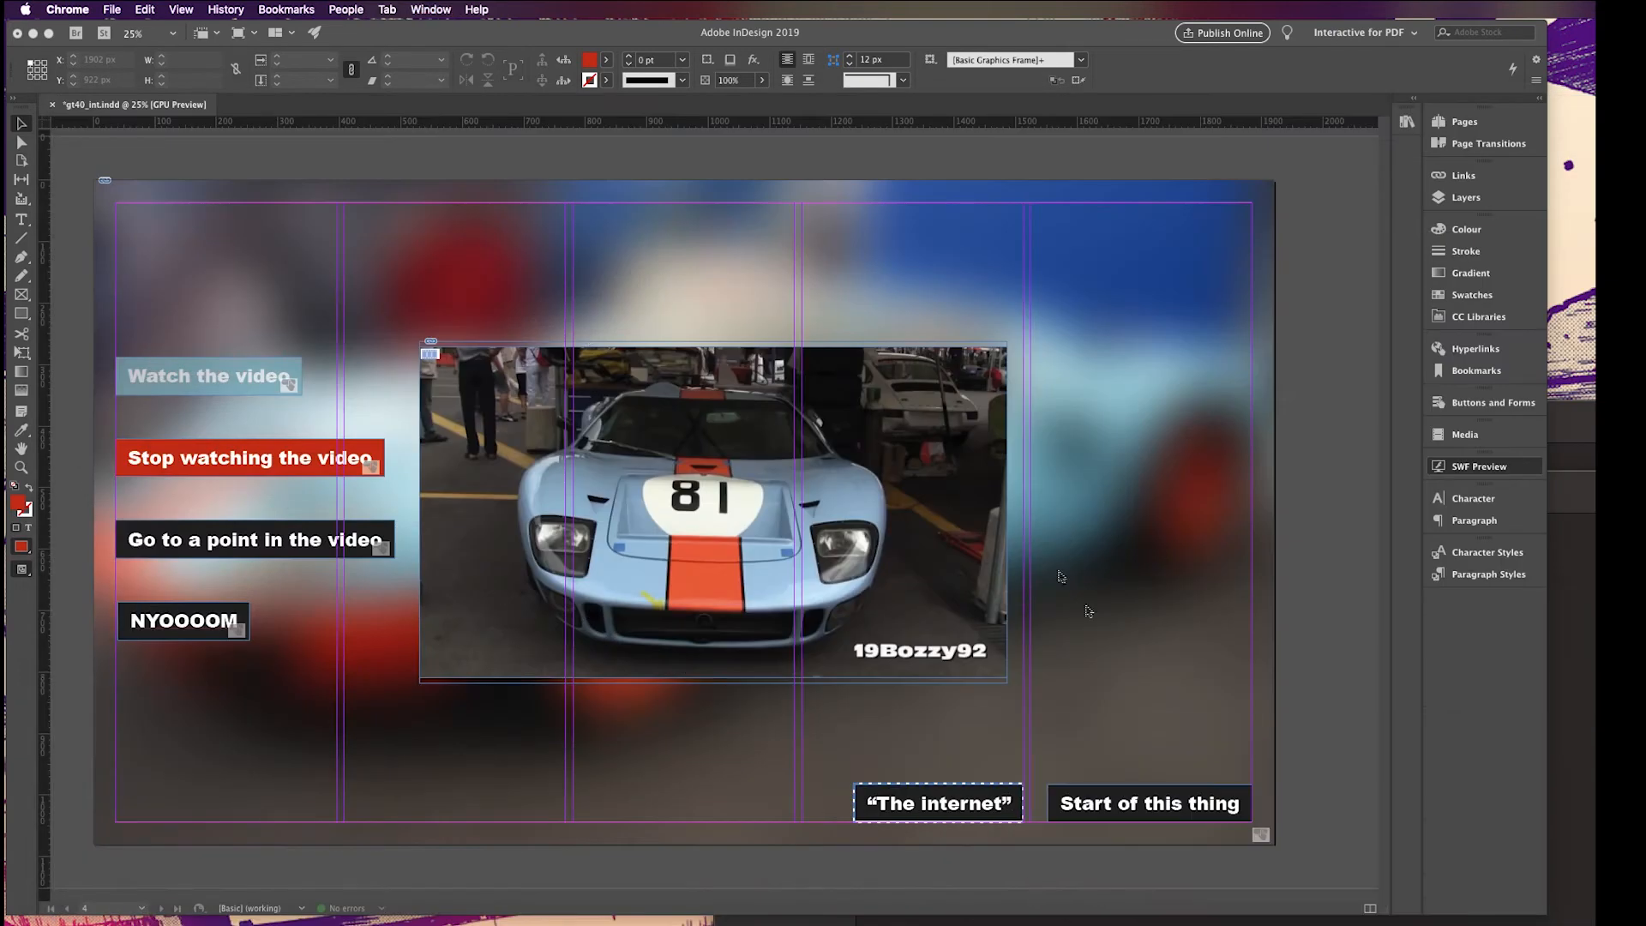
pyautogui.click(1126, 849)
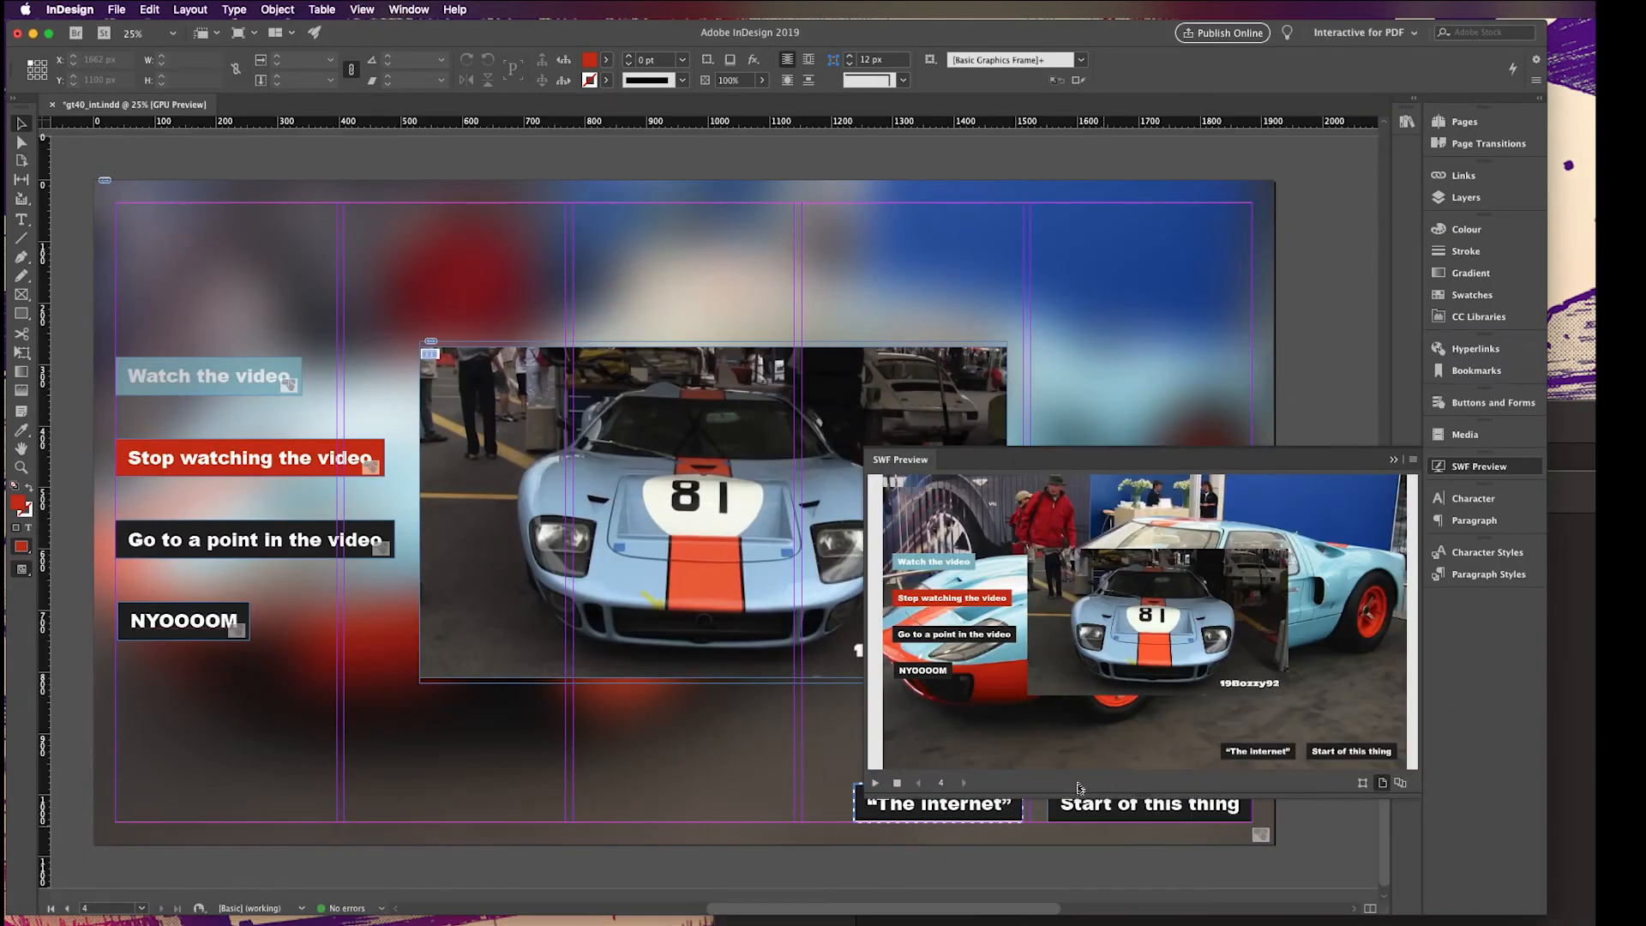
pyautogui.click(1447, 467)
# Convert the 'Start of this thing' text frame into a button named 'go back to start'
pyautogui.click(1165, 804)
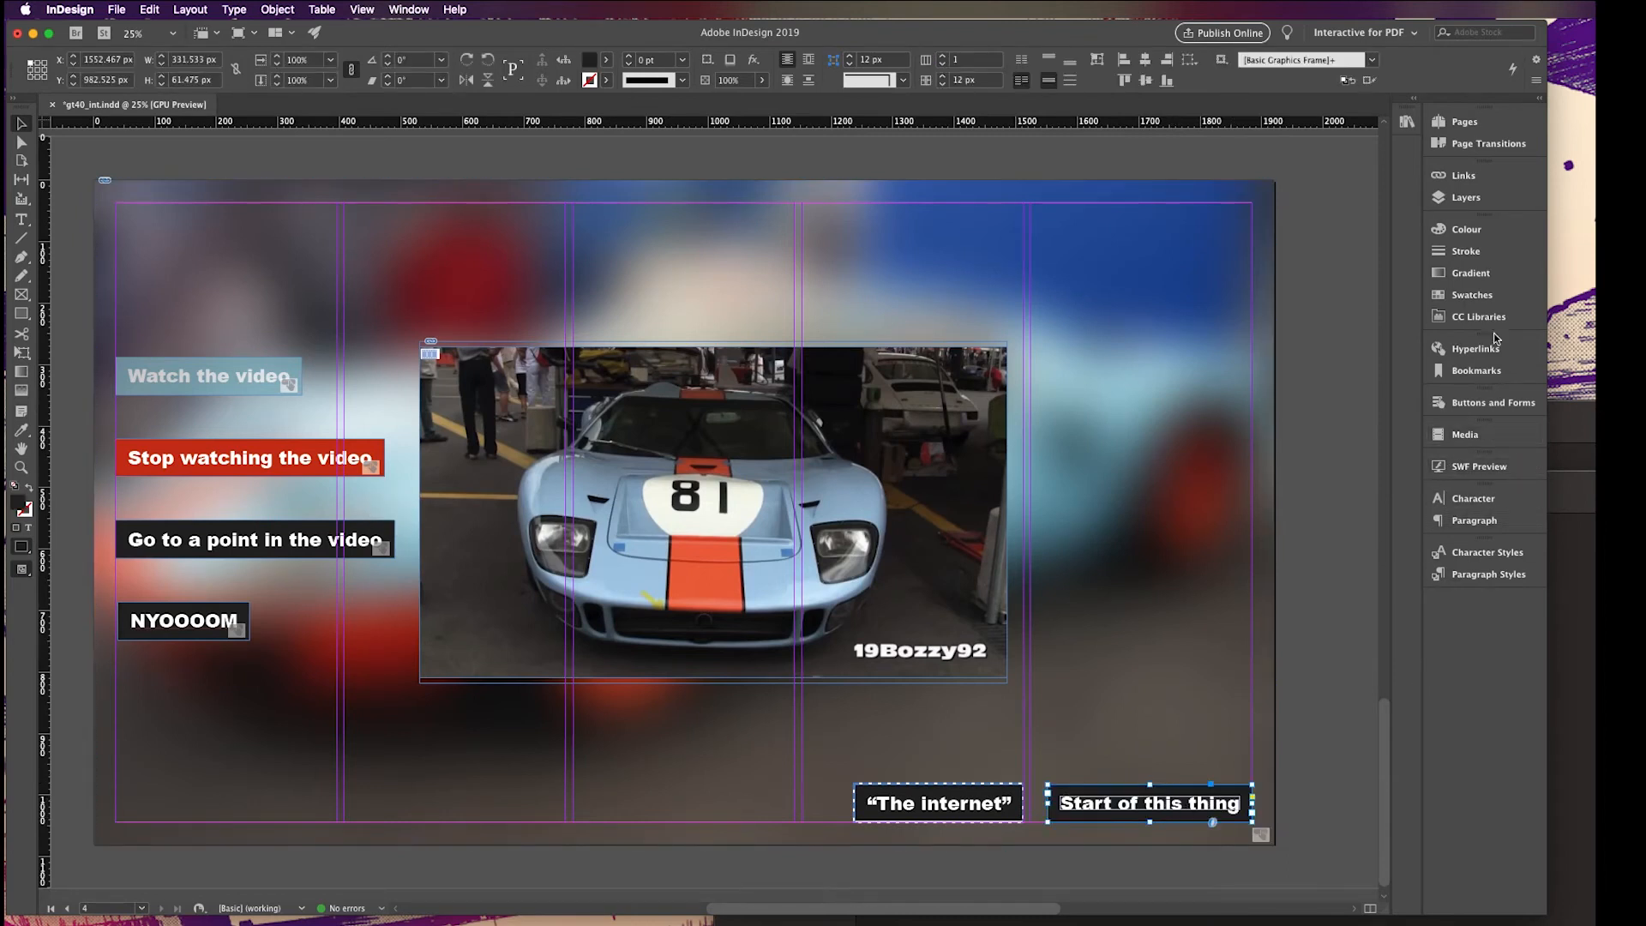
pyautogui.click(1492, 402)
pyautogui.click(1256, 419)
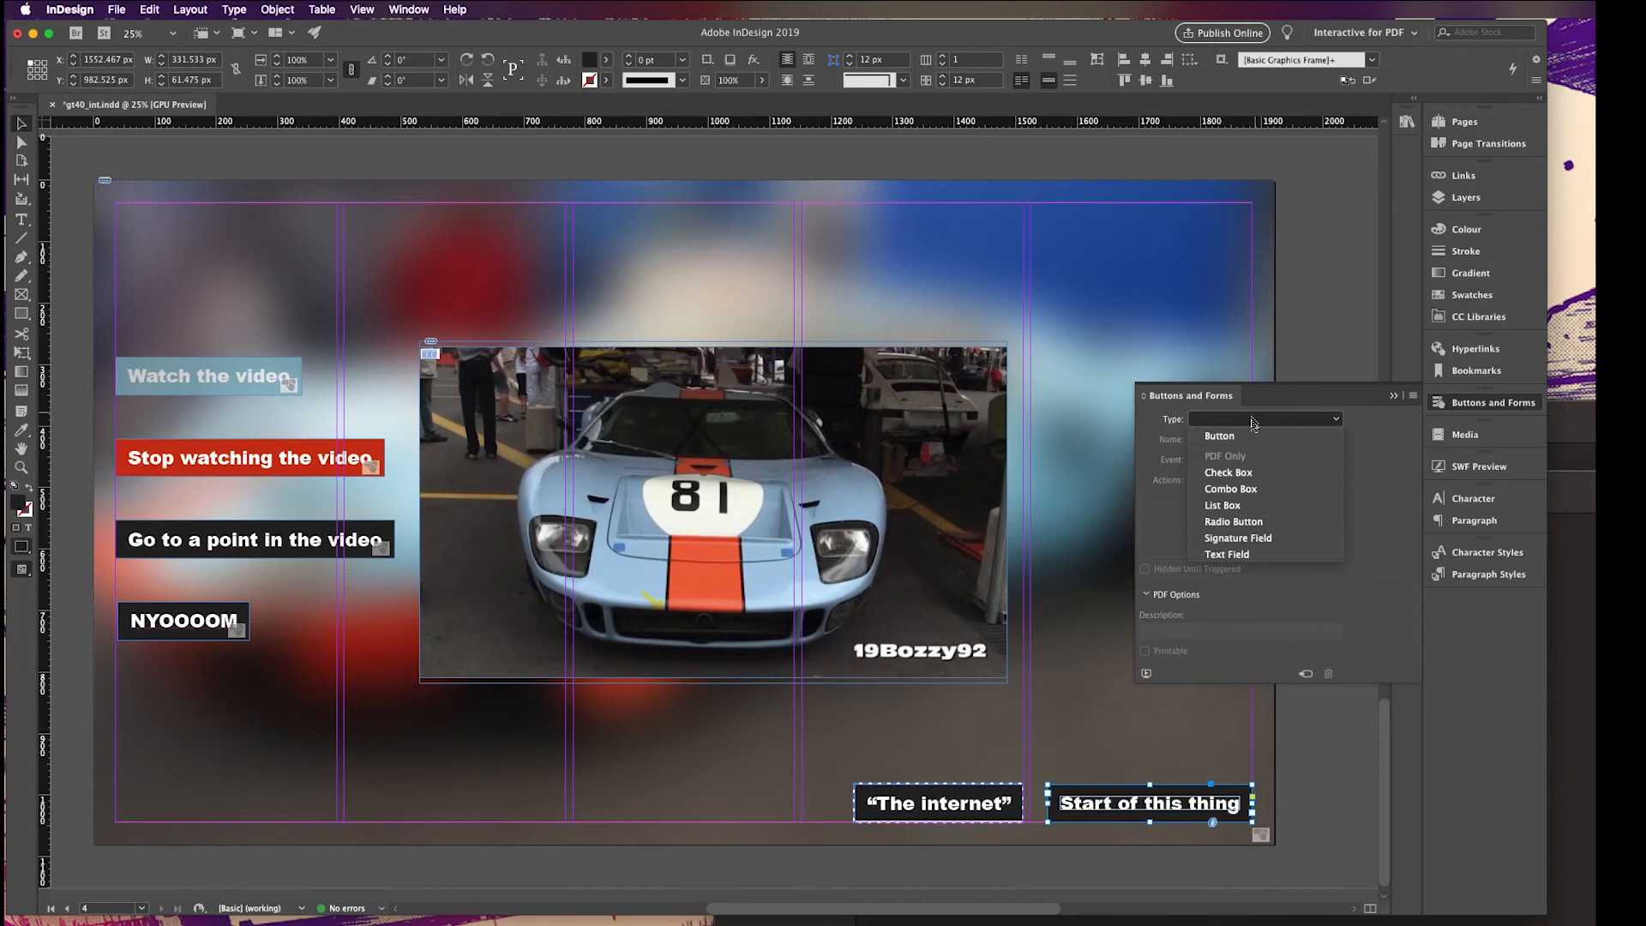
pyautogui.click(1241, 436)
pyautogui.click(1236, 441)
pyautogui.tripleClick(1240, 439)
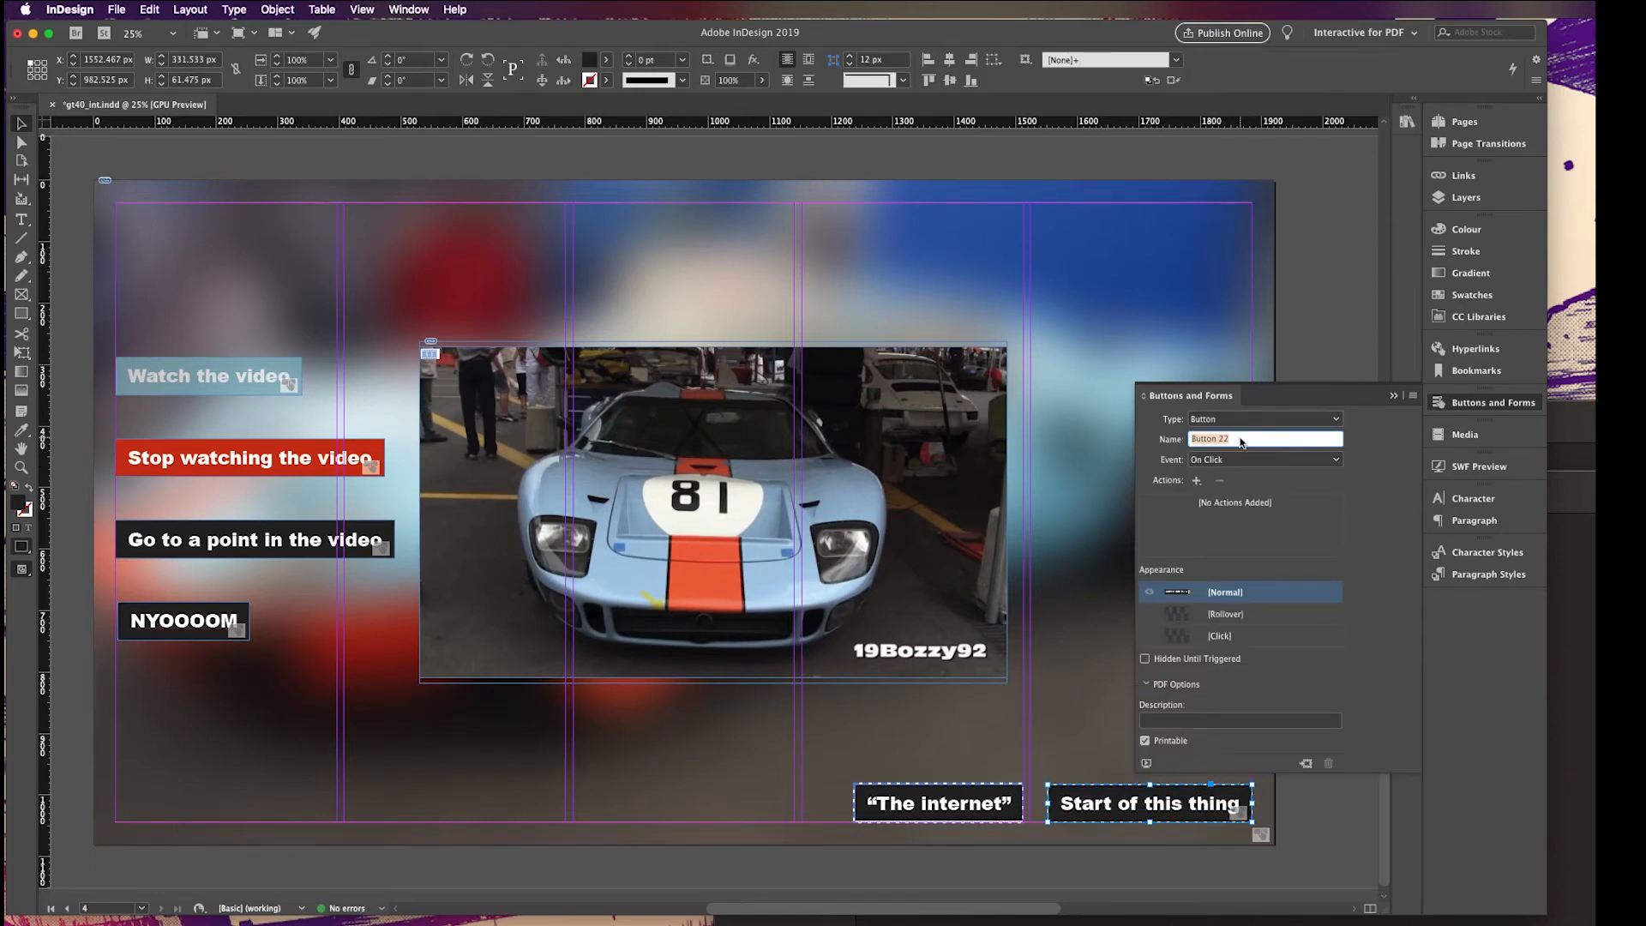
pyautogui.write('go back to start')
pyautogui.press('Return')
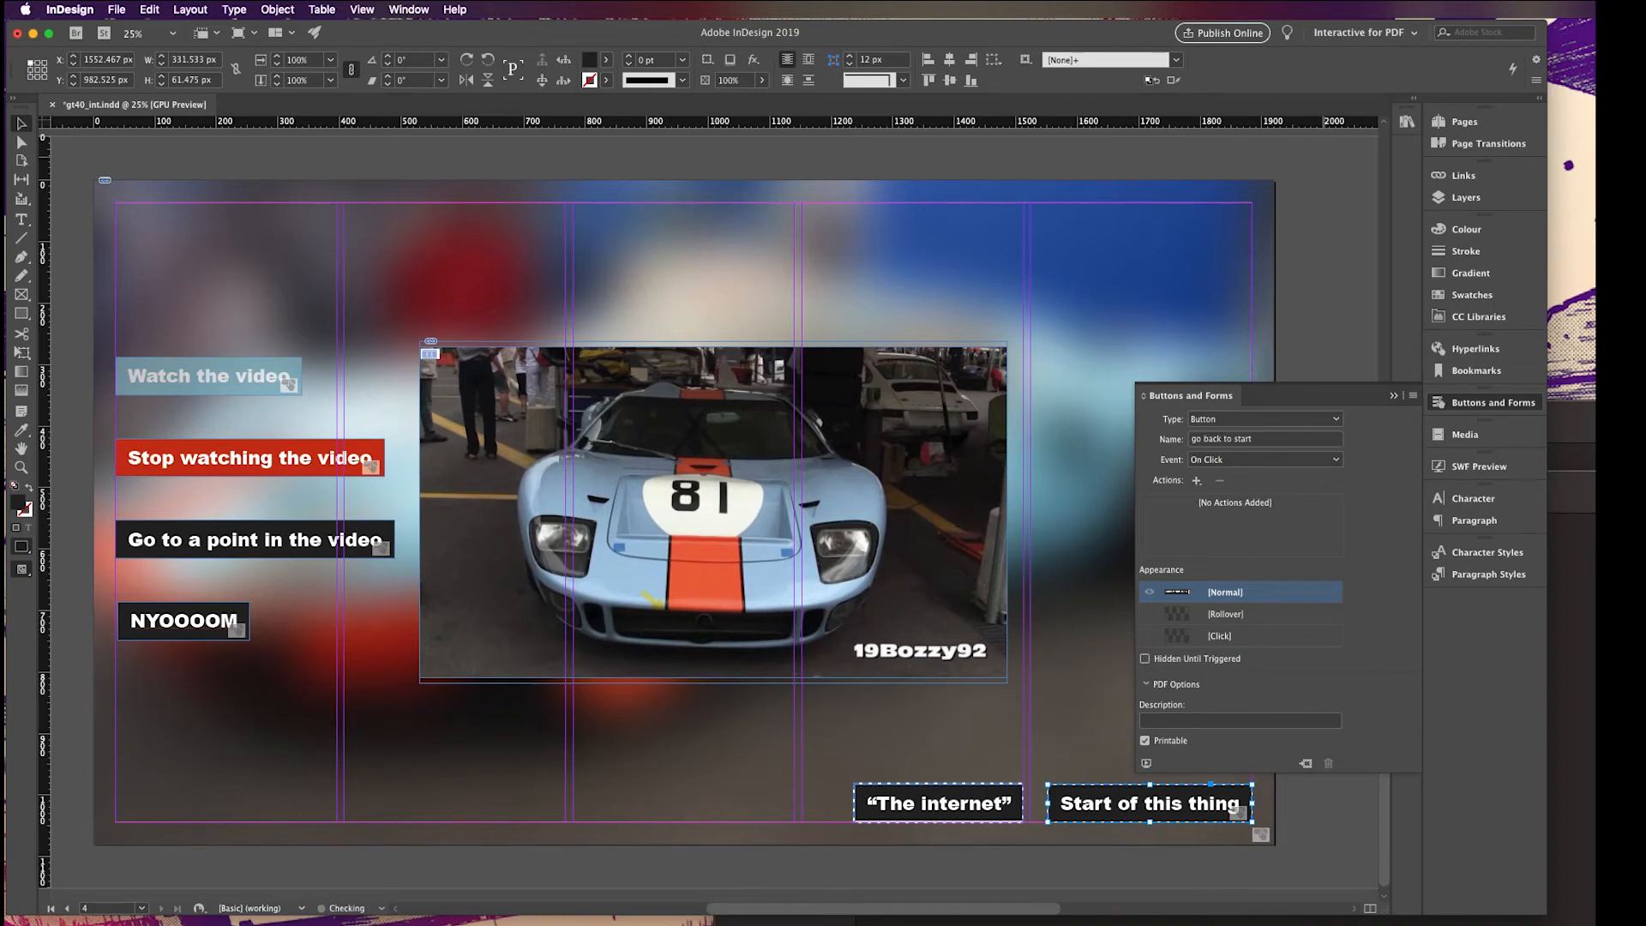
# Add a Go To Page action to the 'go back to start' button, targeting page 2 with Inherit Zoom
pyautogui.click(1196, 480)
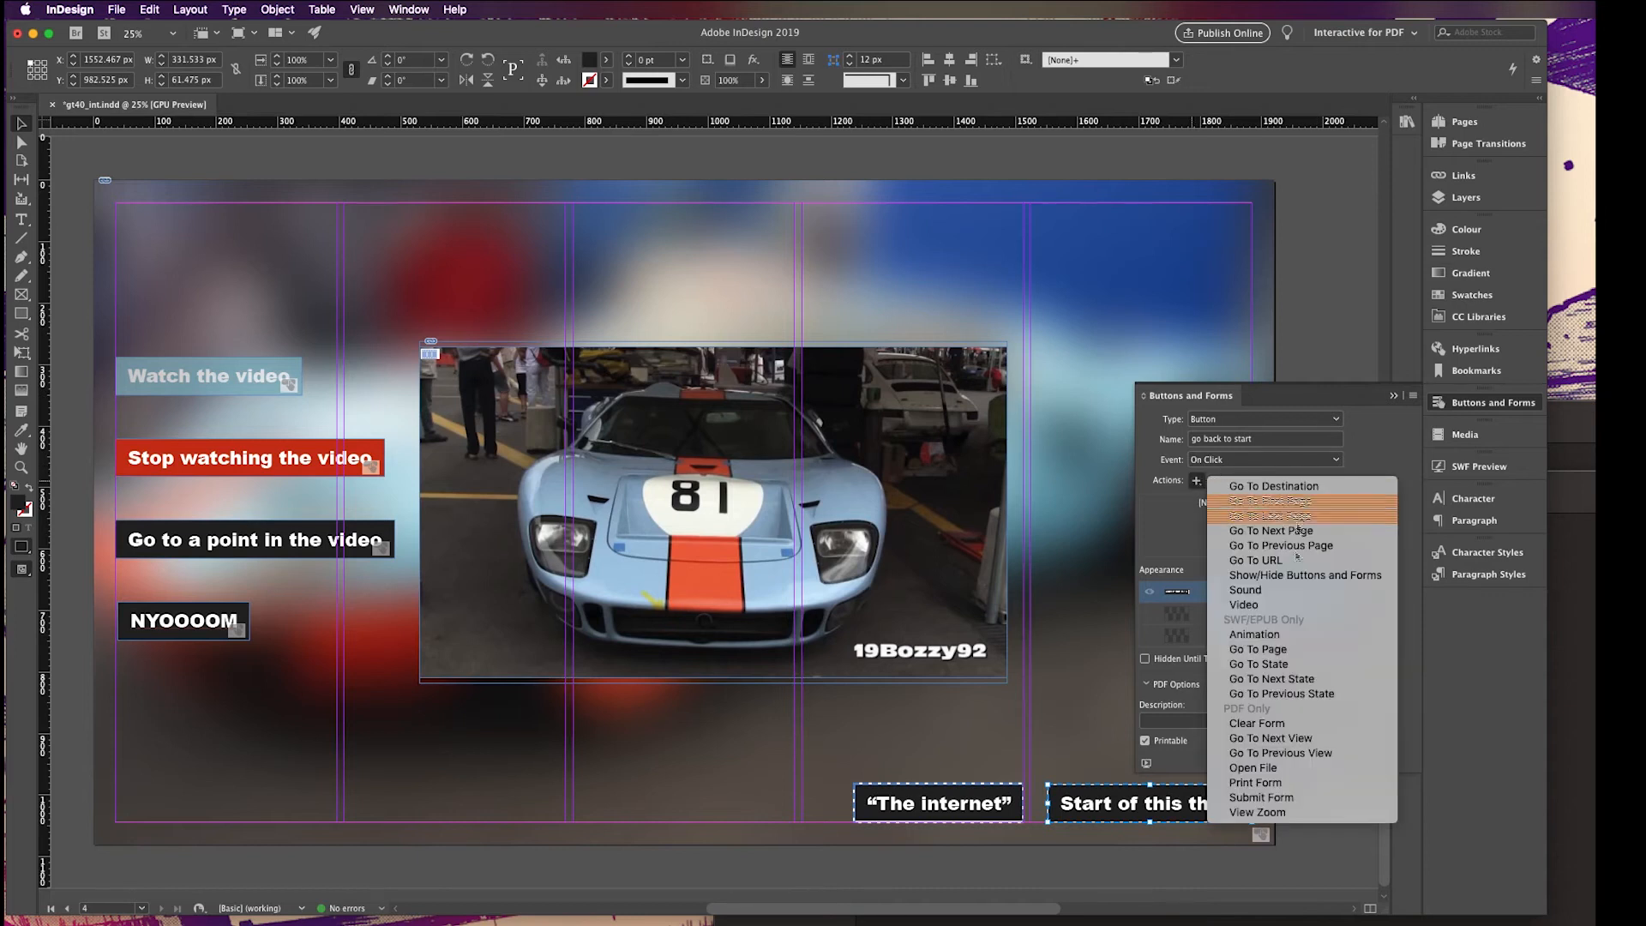
pyautogui.click(1312, 656)
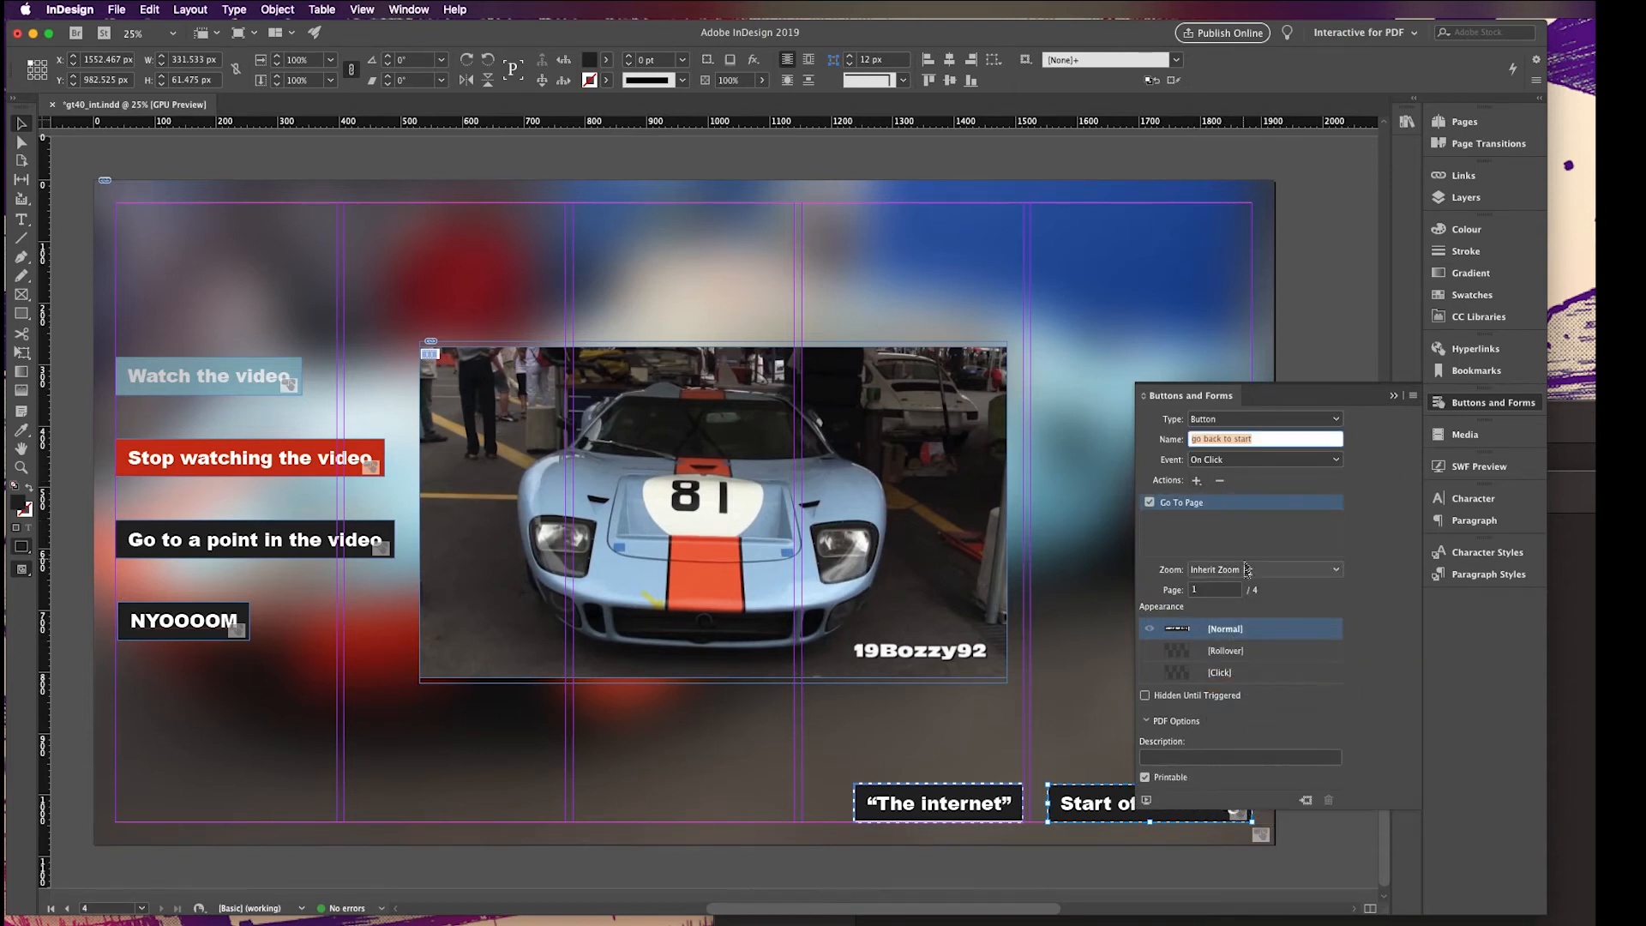
pyautogui.click(1252, 570)
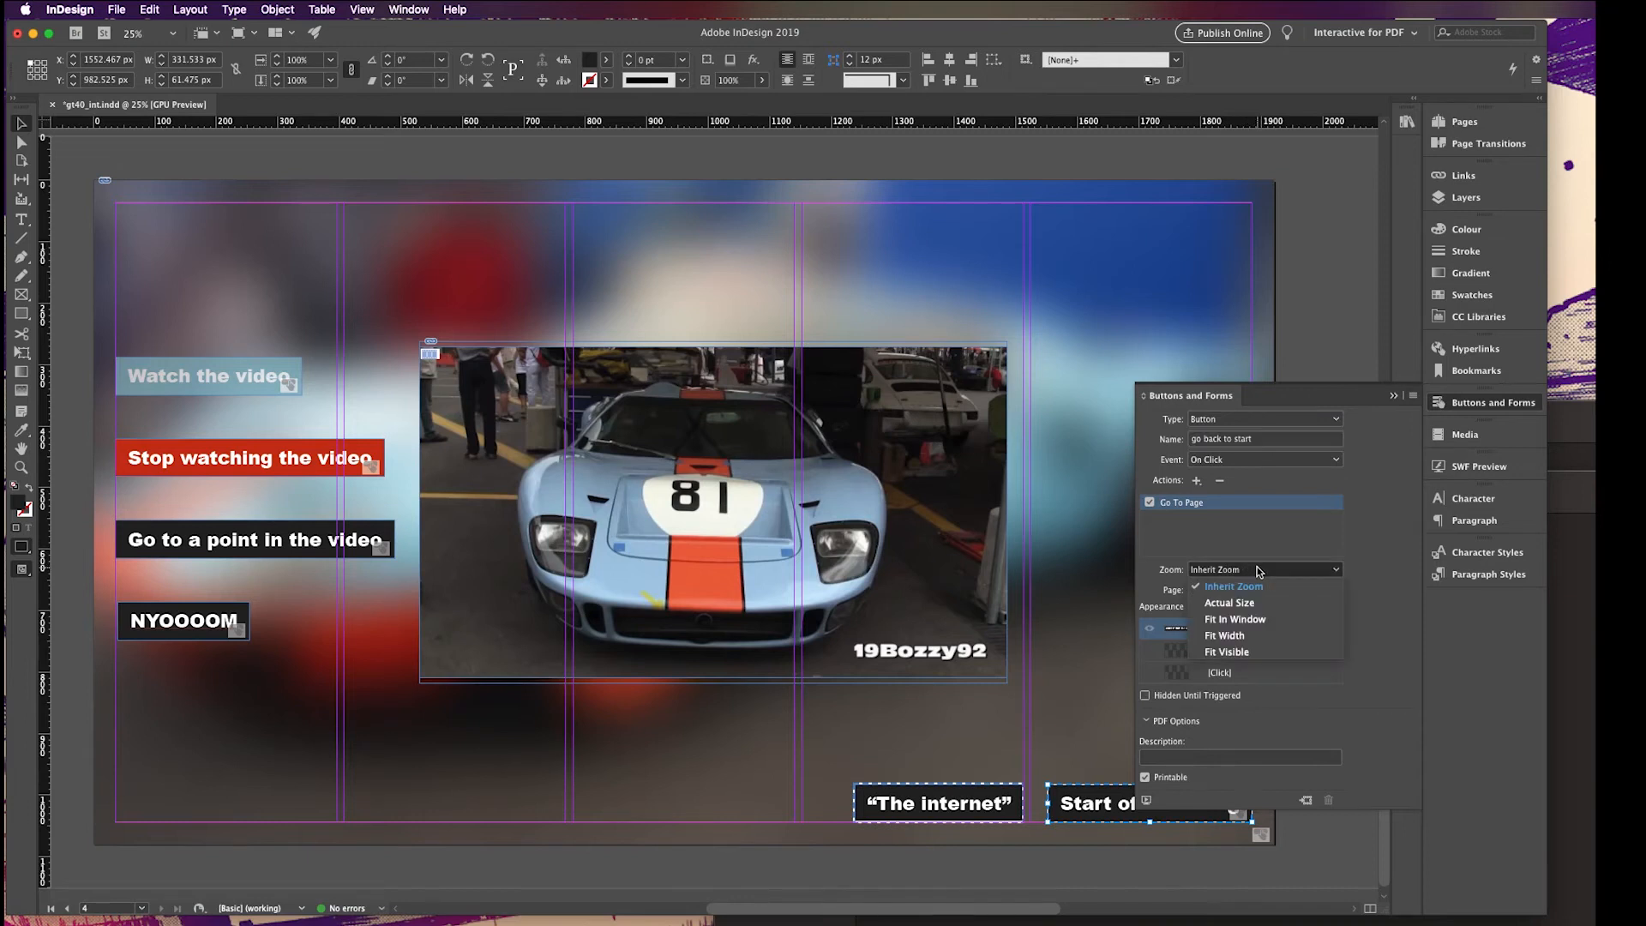
pyautogui.click(1231, 586)
pyautogui.click(1211, 590)
pyautogui.write('2')
pyautogui.press('Return')
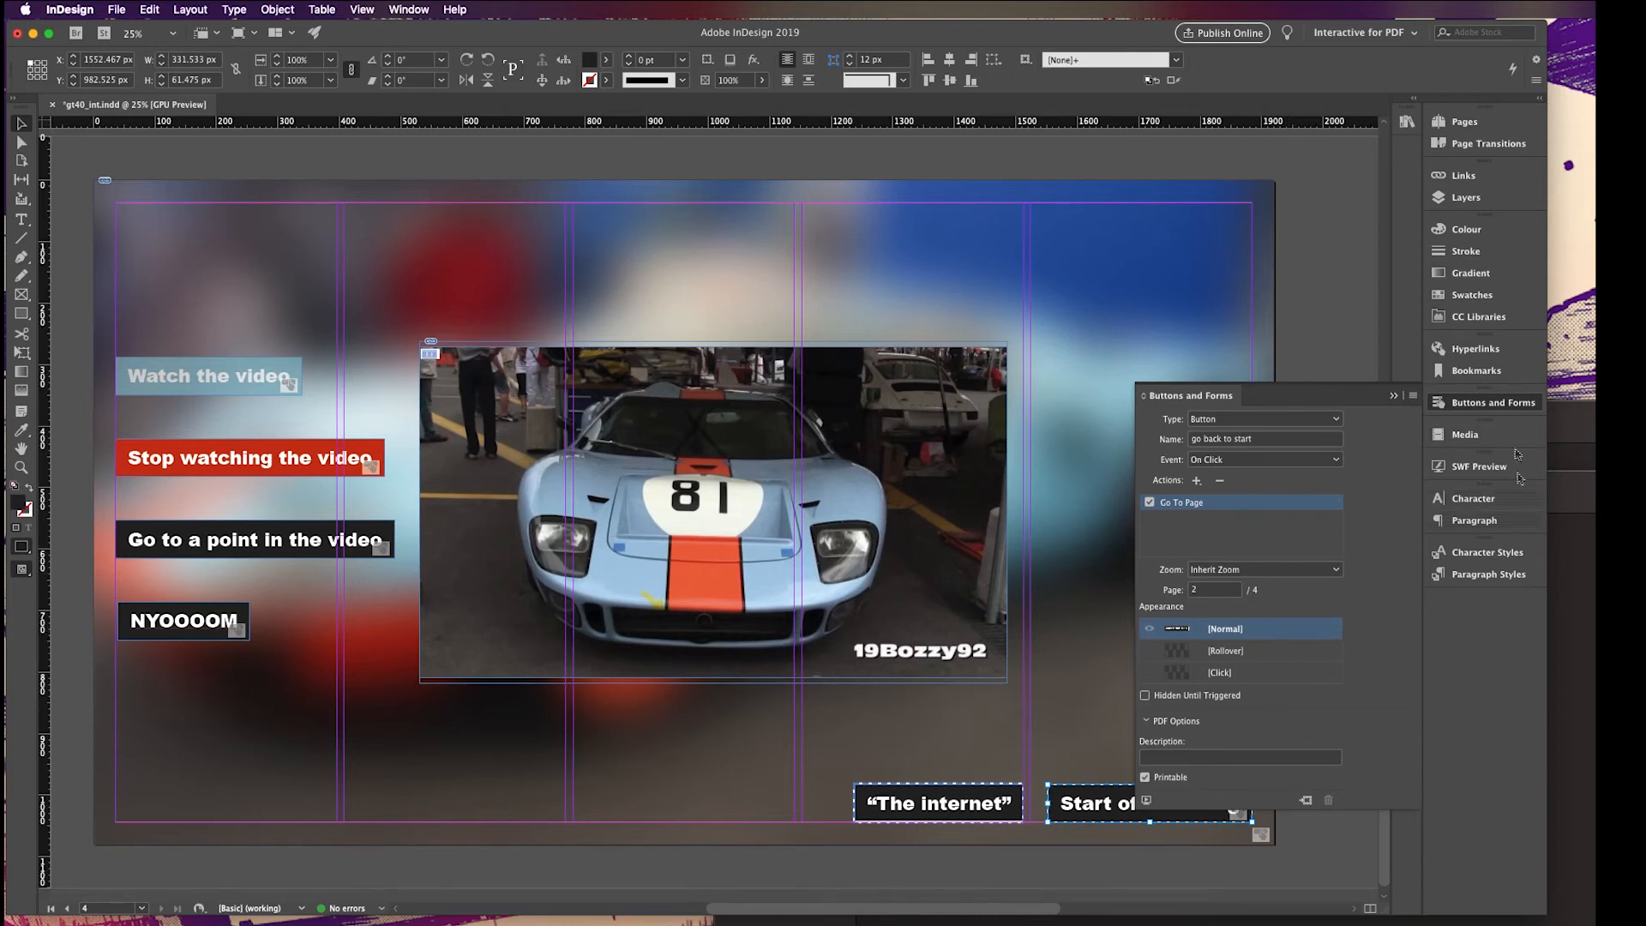
pyautogui.click(1486, 402)
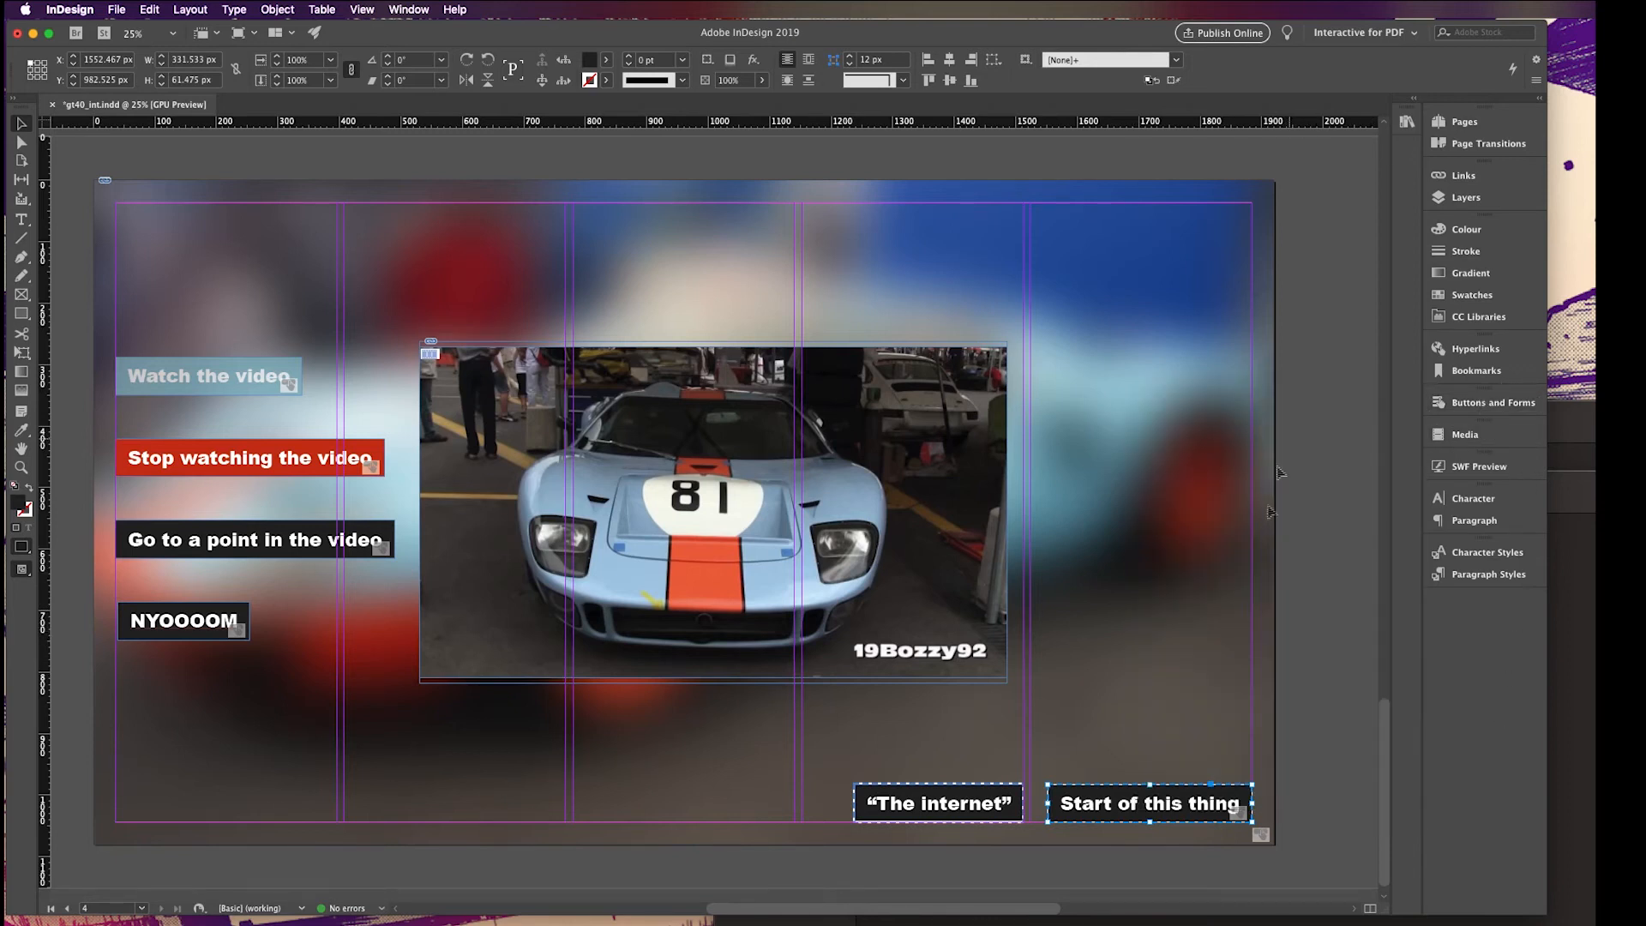
pyautogui.click(1321, 806)
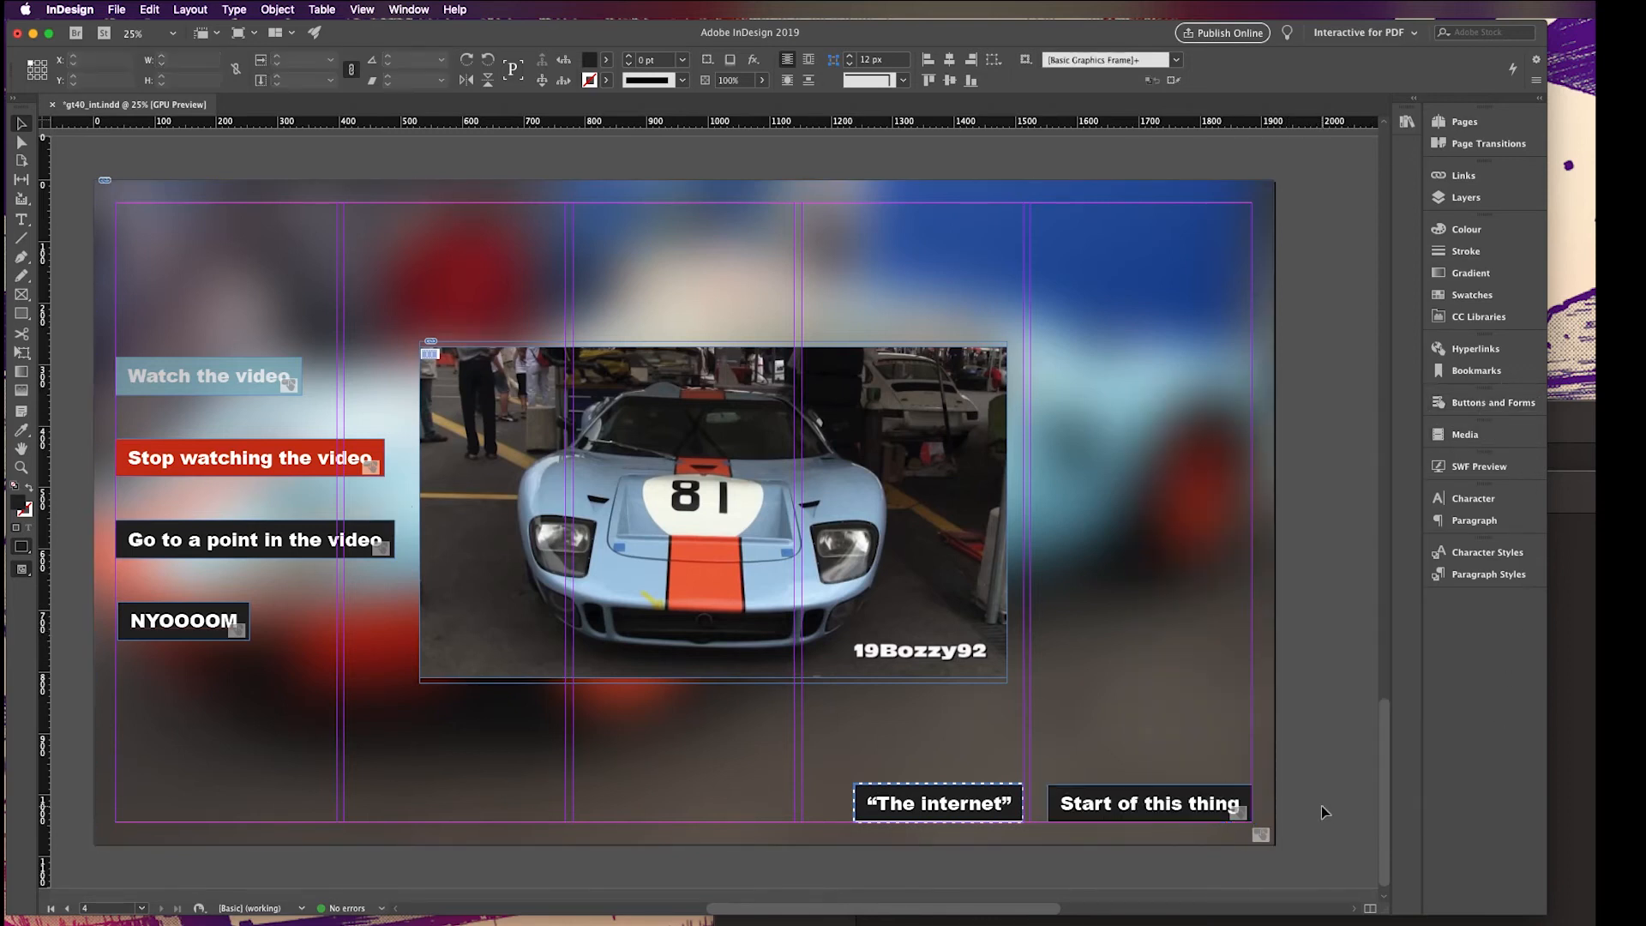
# Check the video page with its "Start of this thing" button in the SWF Preview and stop the playback
pyautogui.click(1485, 469)
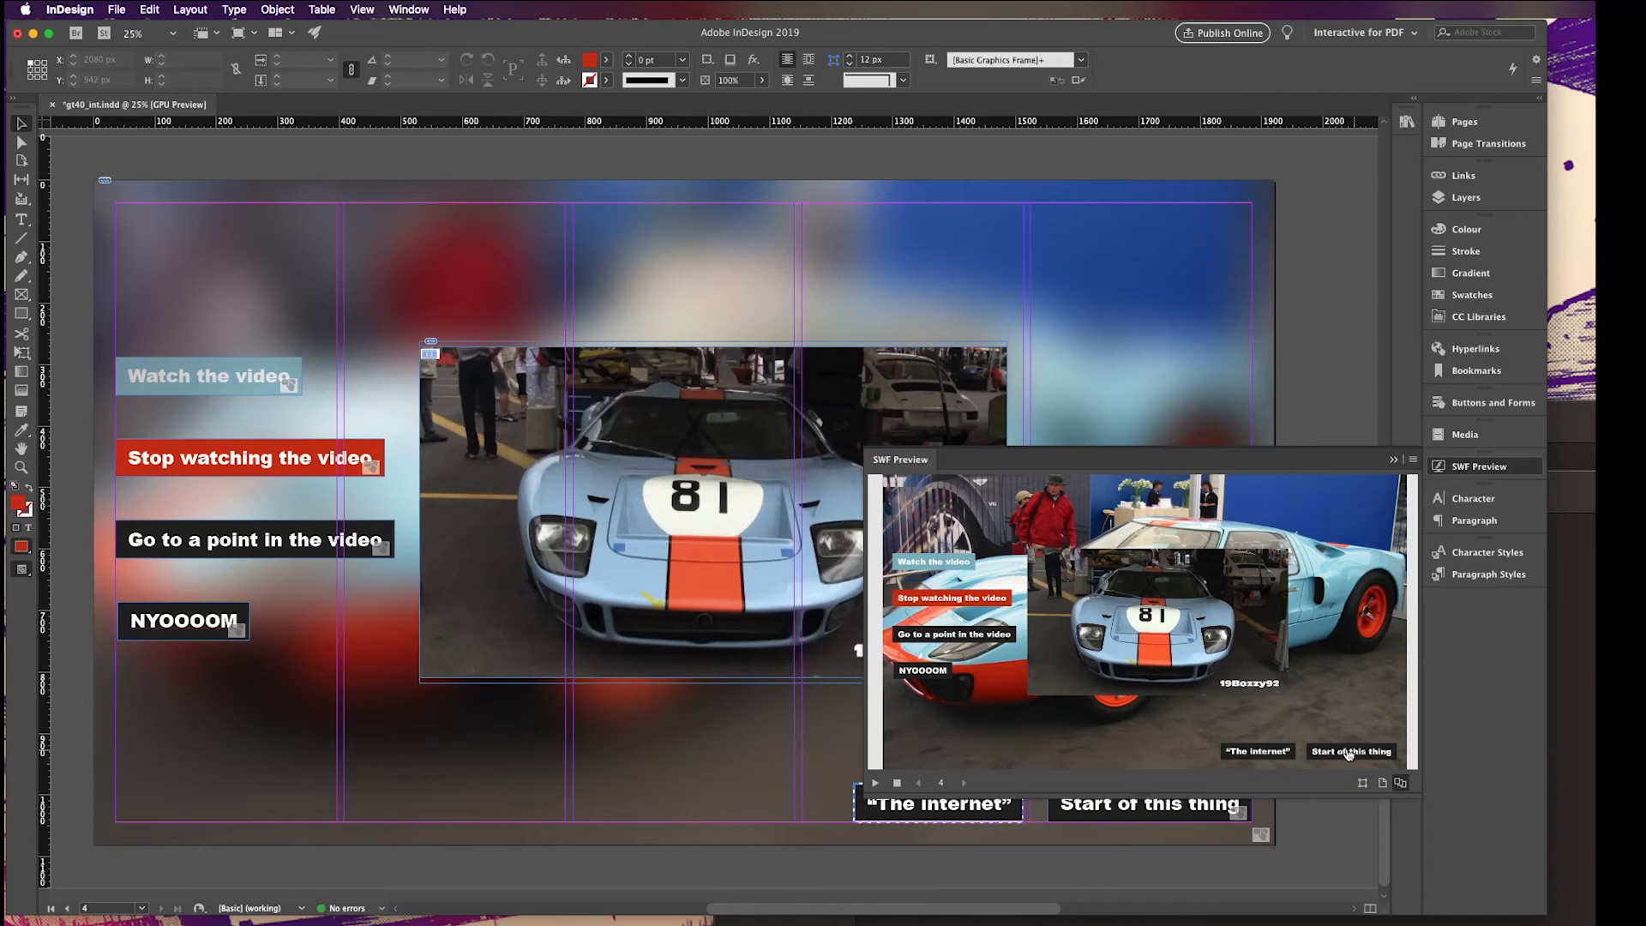
pyautogui.click(897, 783)
pyautogui.click(1392, 460)
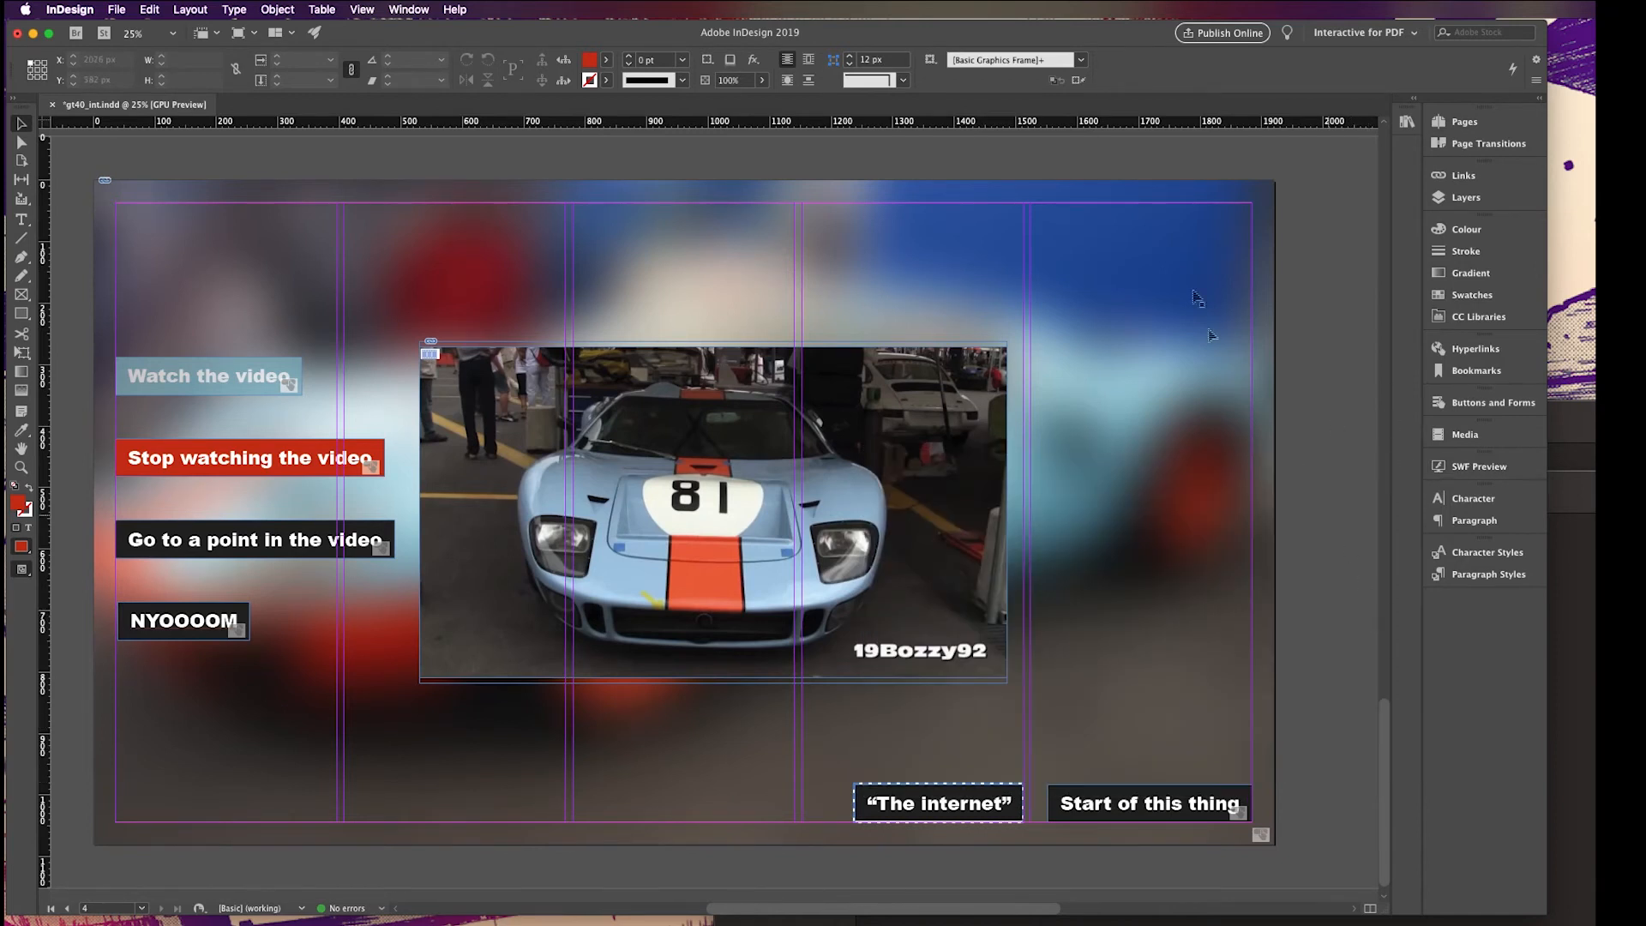
# Return to page 2 with the GT40 Engine and GT40 Exhaust labels and show it in Preview screen mode
pyautogui.scroll(6, 1179, 393)
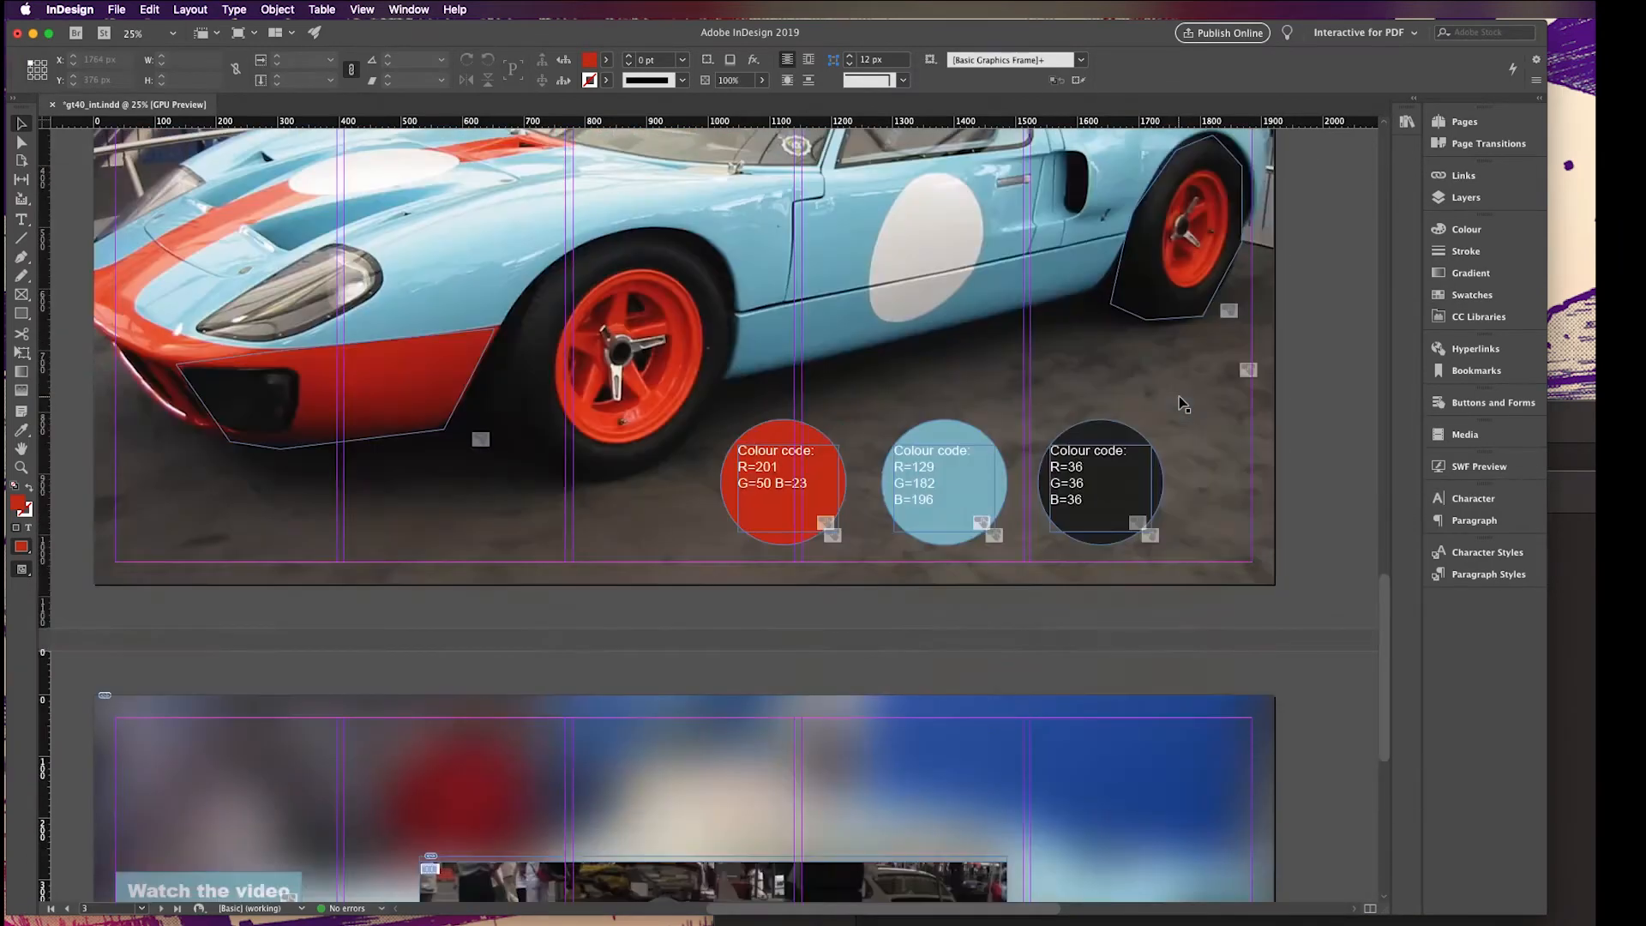
pyautogui.scroll(10, 1181, 401)
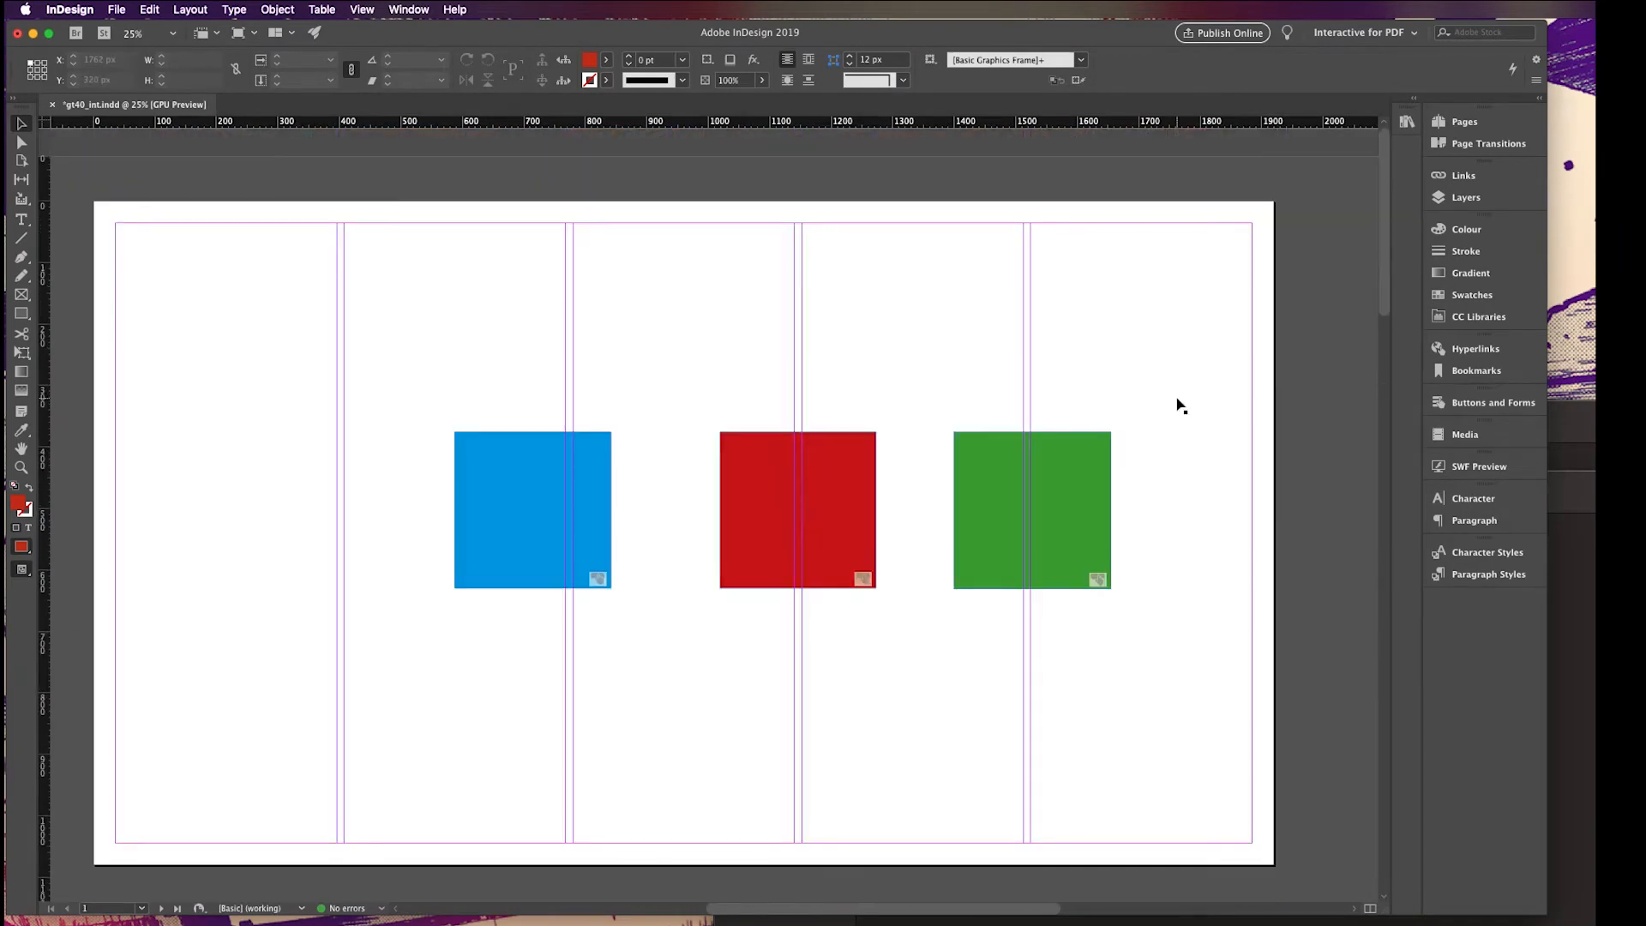
pyautogui.scroll(-5, 1177, 403)
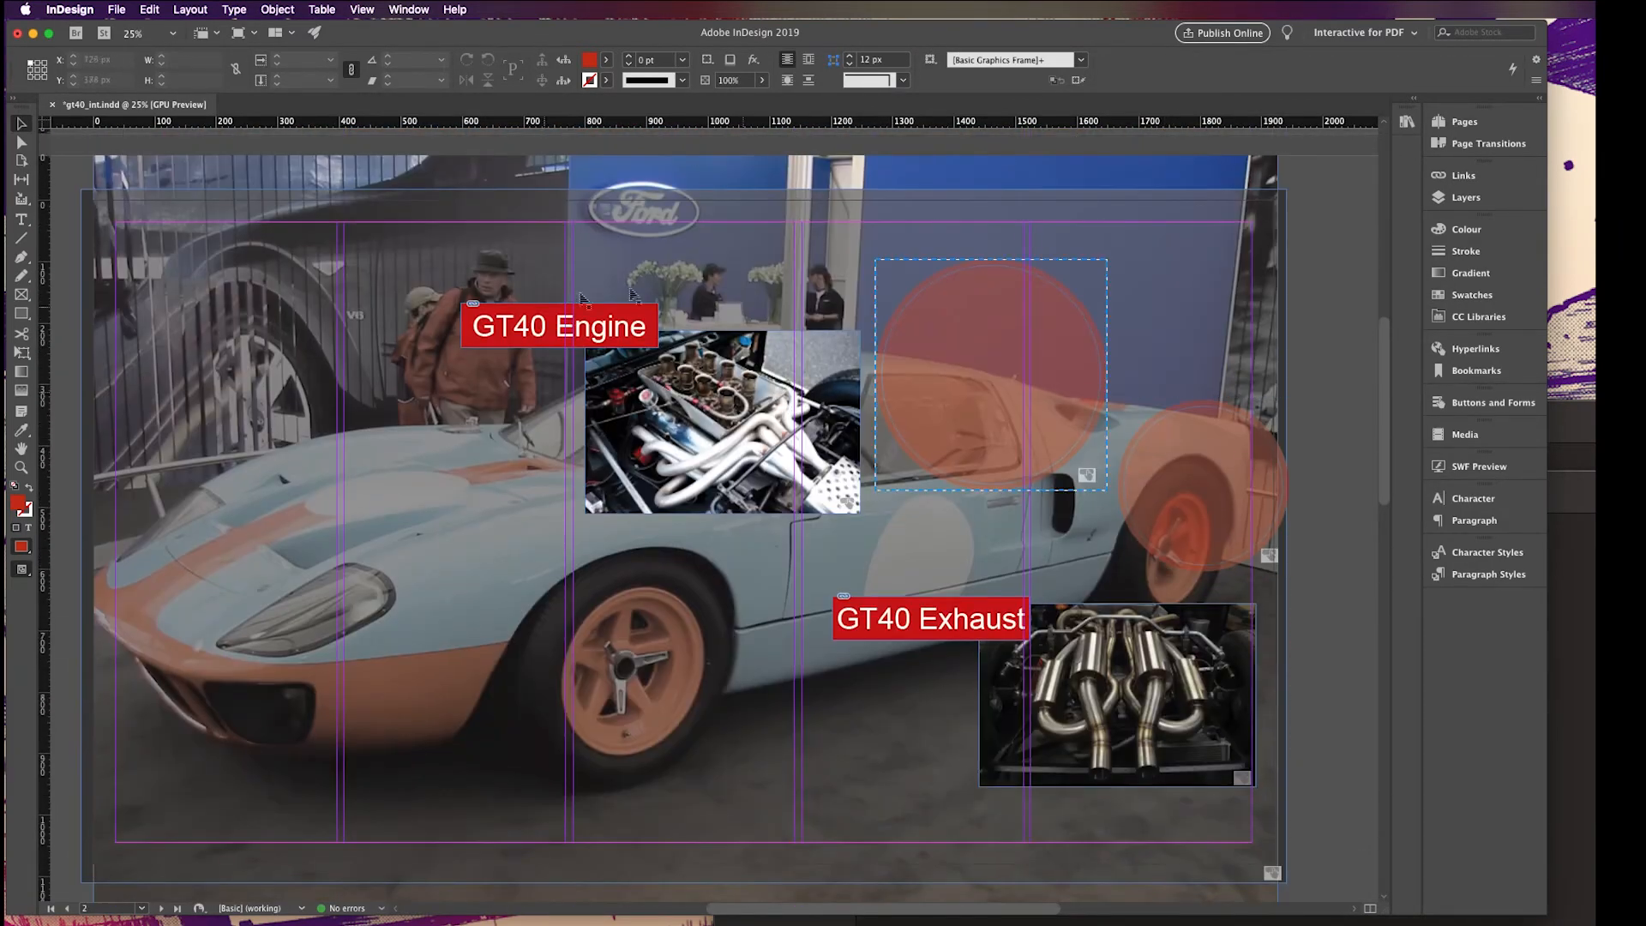
pyautogui.click(399, 416)
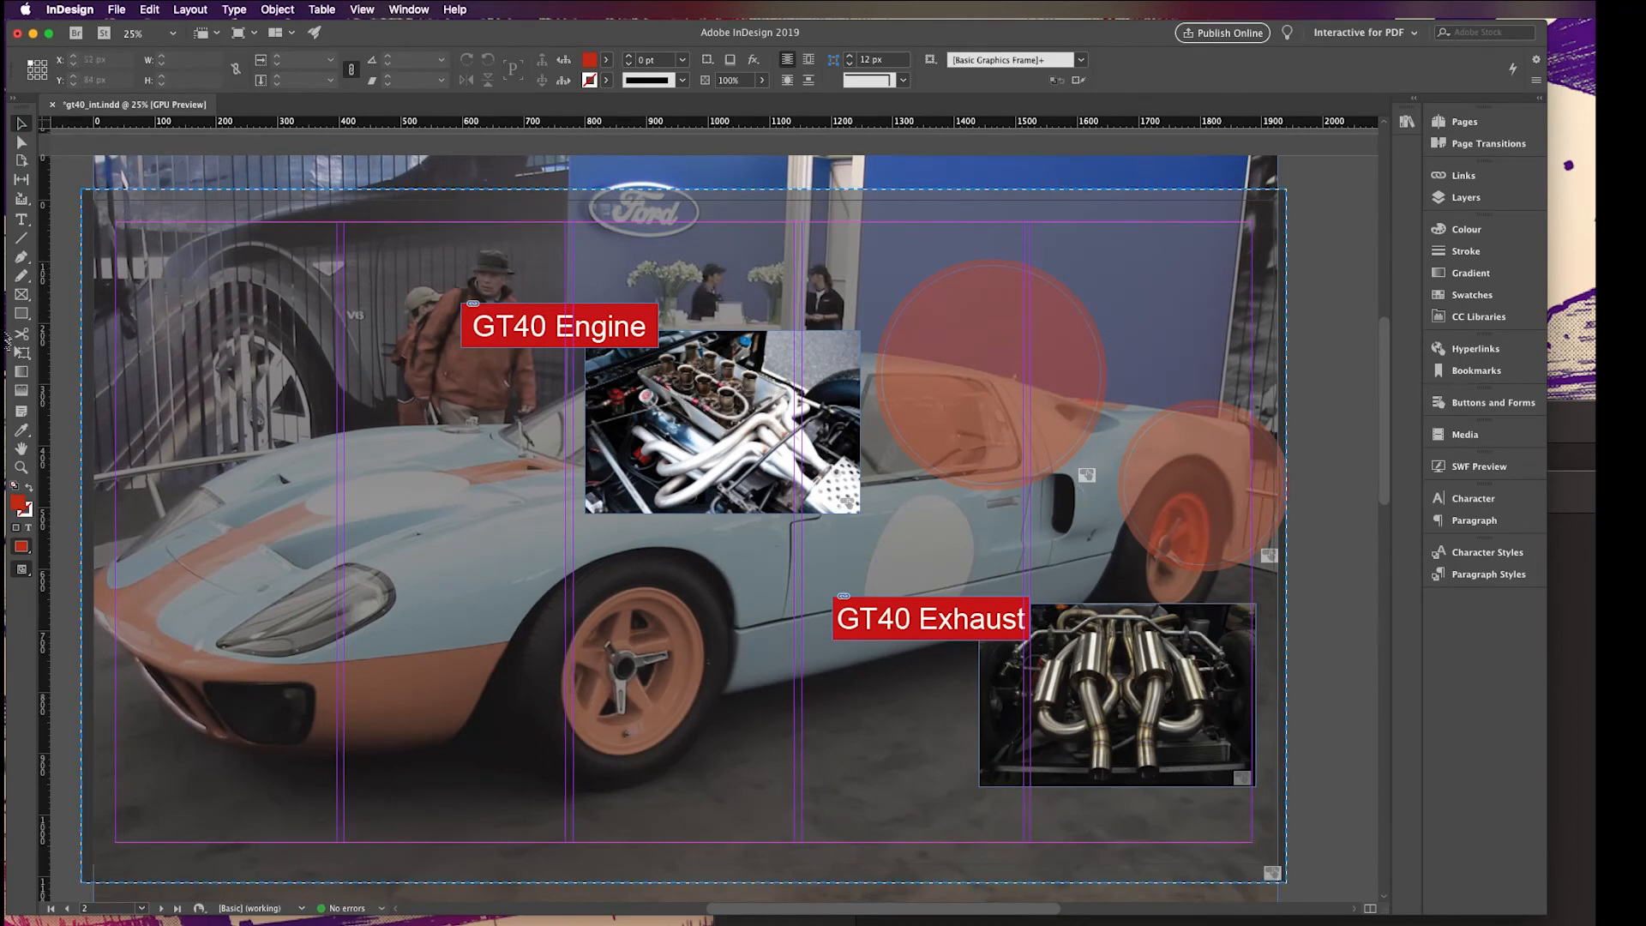
pyautogui.scroll(1, 866, 324)
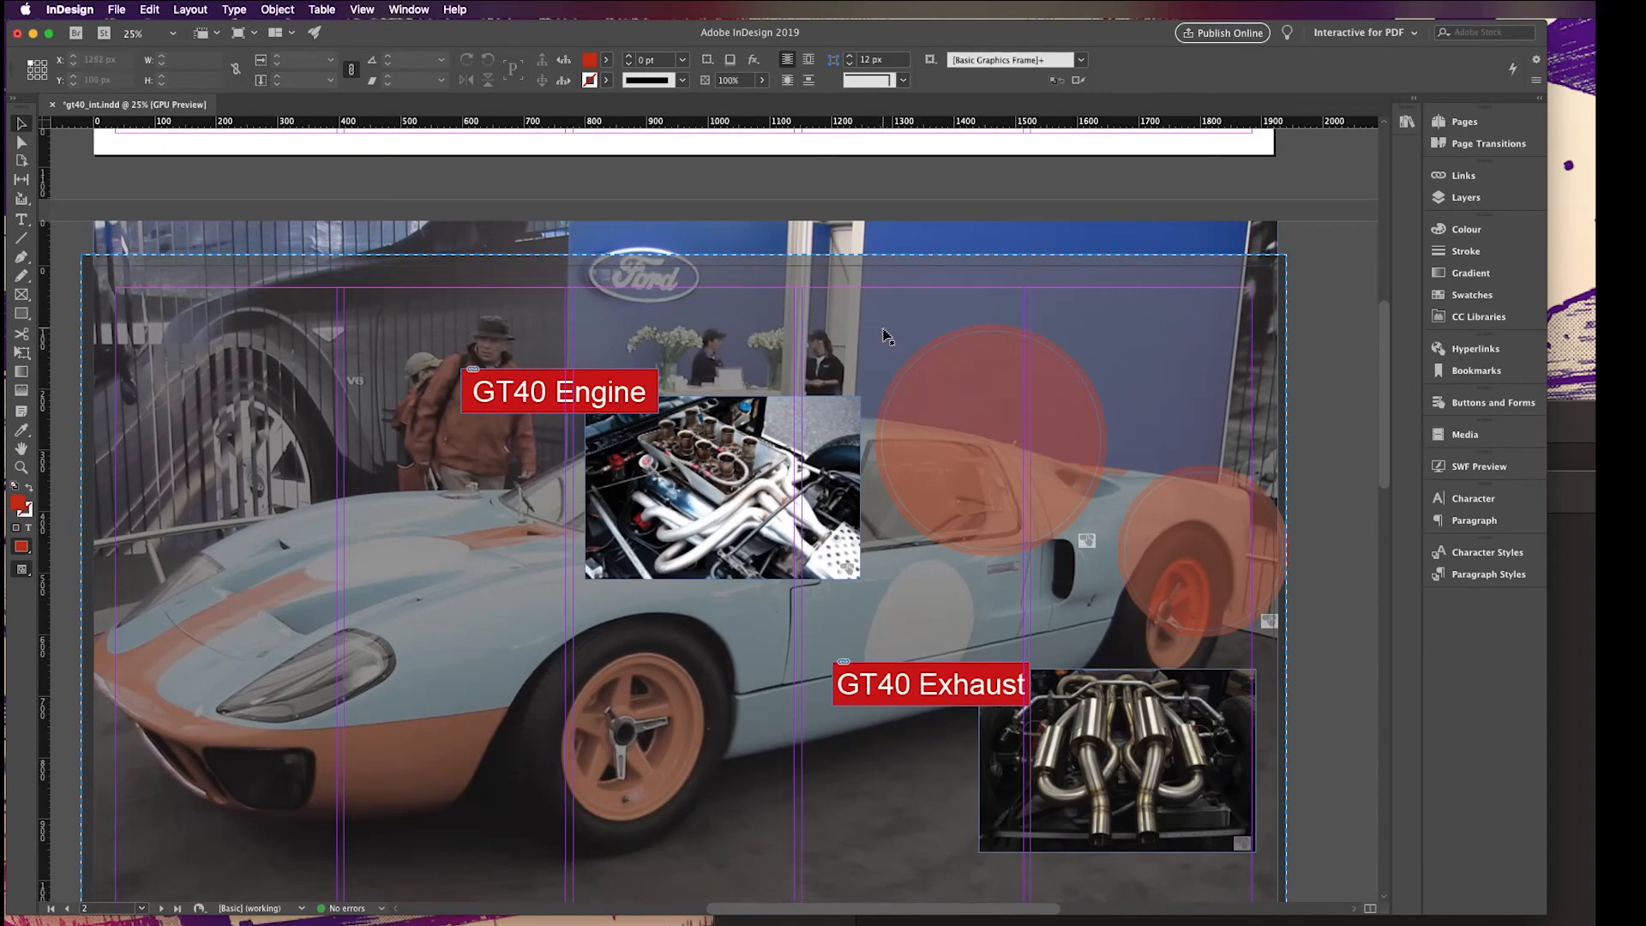
pyautogui.scroll(-5, 867, 324)
pyautogui.scroll(4, 891, 337)
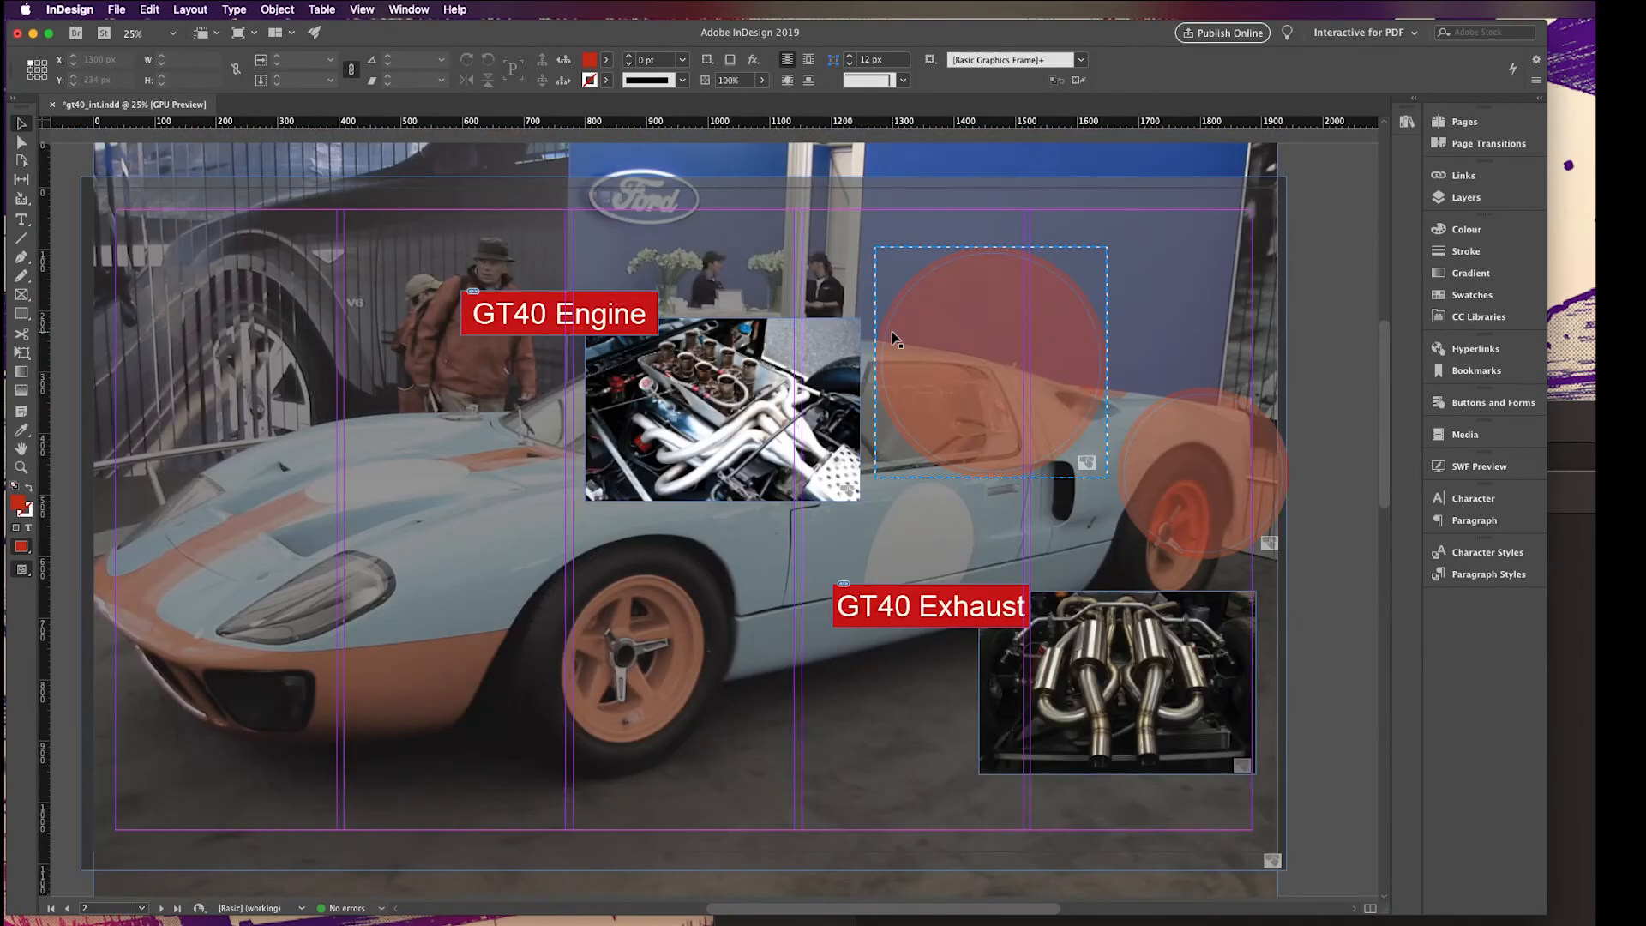
pyautogui.press('w')
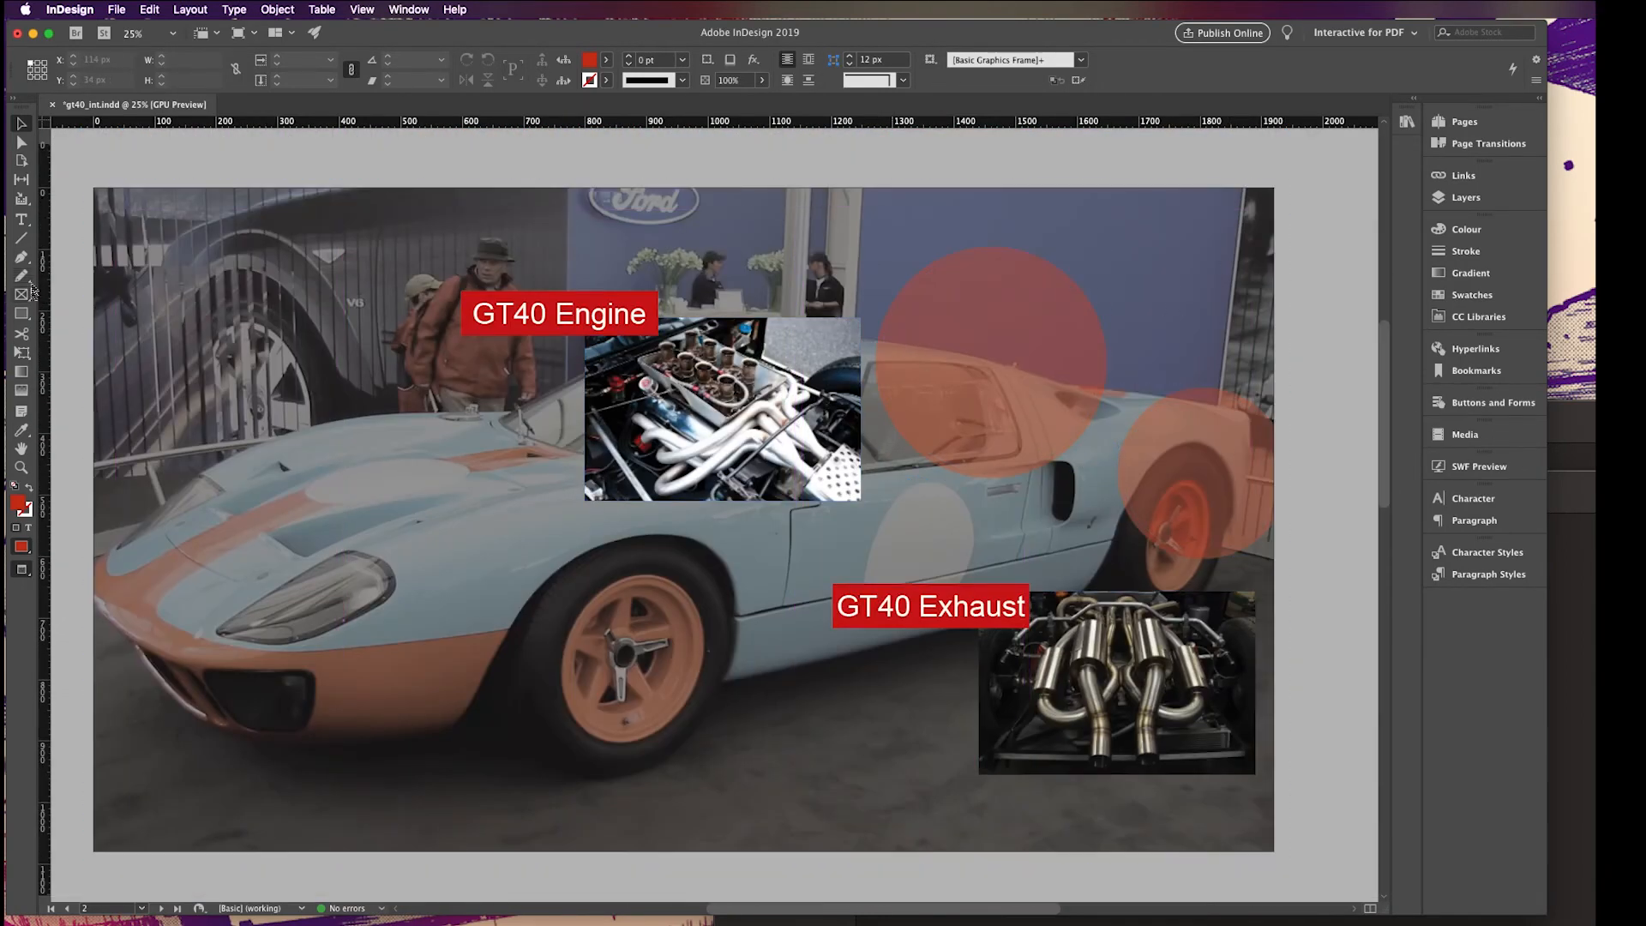
# Draw a red rectangle about 270 by 148 px in the upper-right corner of page 2
pyautogui.moveTo(21, 313); pyautogui.dragTo(76, 363)
pyautogui.moveTo(1149, 226); pyautogui.dragTo(1261, 317)
pyautogui.moveTo(22, 314); pyautogui.dragTo(76, 330)
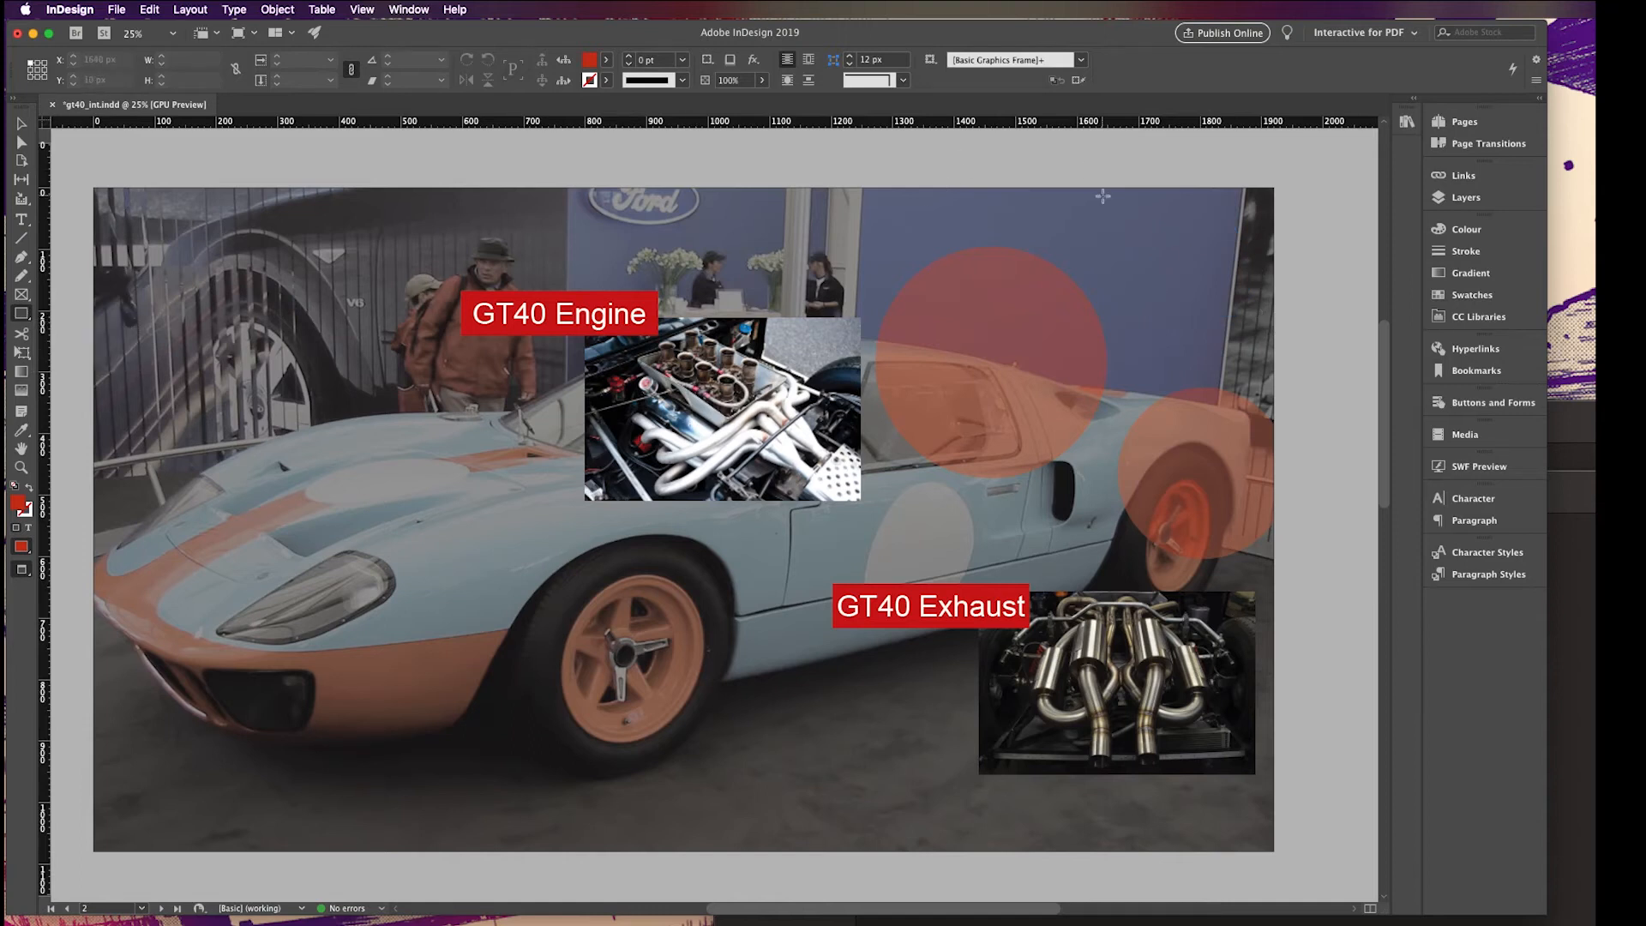
pyautogui.moveTo(1102, 196); pyautogui.dragTo(1268, 285)
# Enter "NEXT PAGE" in the red rectangle and copy the text formatting of the "GT40 Engine" label onto it with the Eyedropper
pyautogui.press('t')
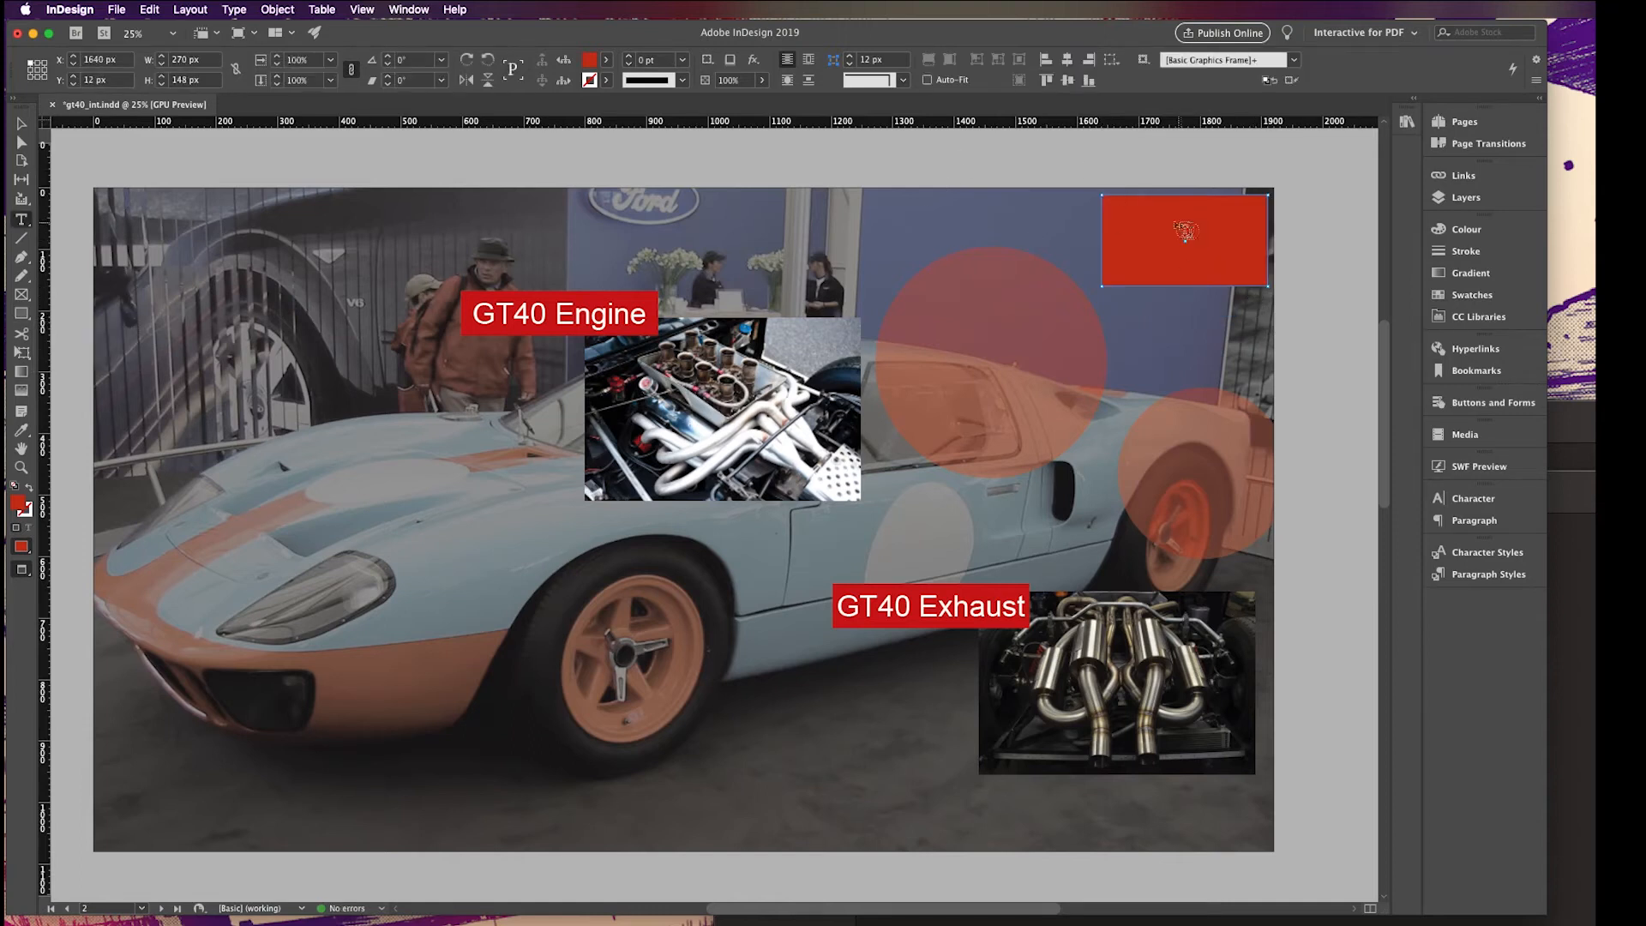
pyautogui.click(1172, 217)
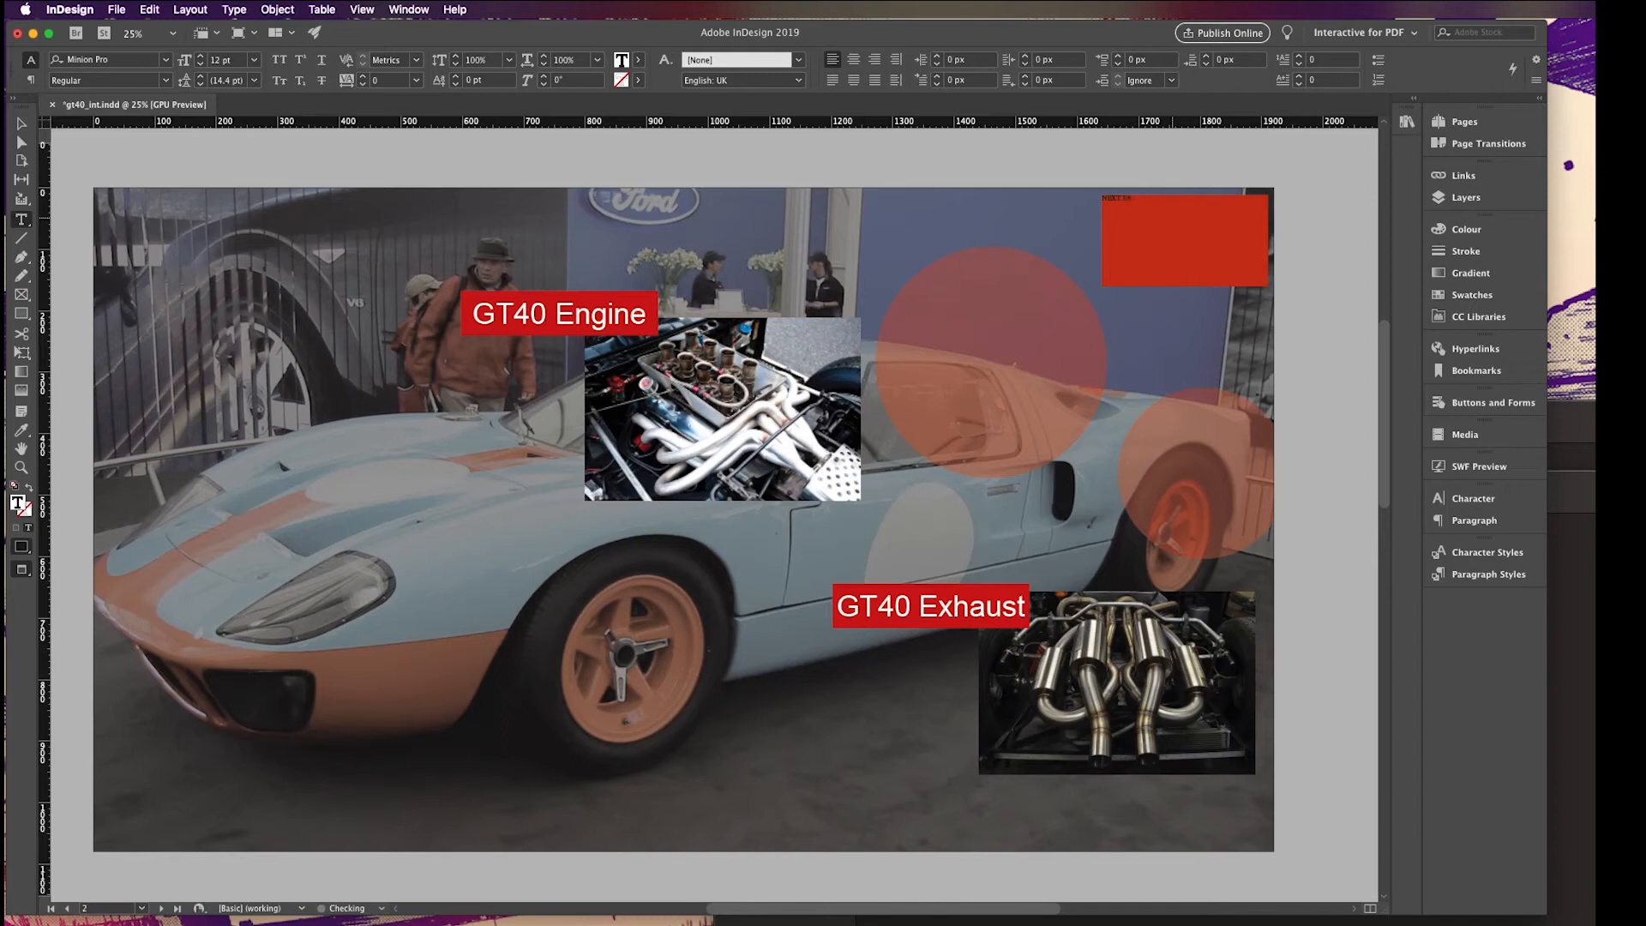
pyautogui.press('super+a')
pyautogui.click(21, 430)
pyautogui.click(545, 307)
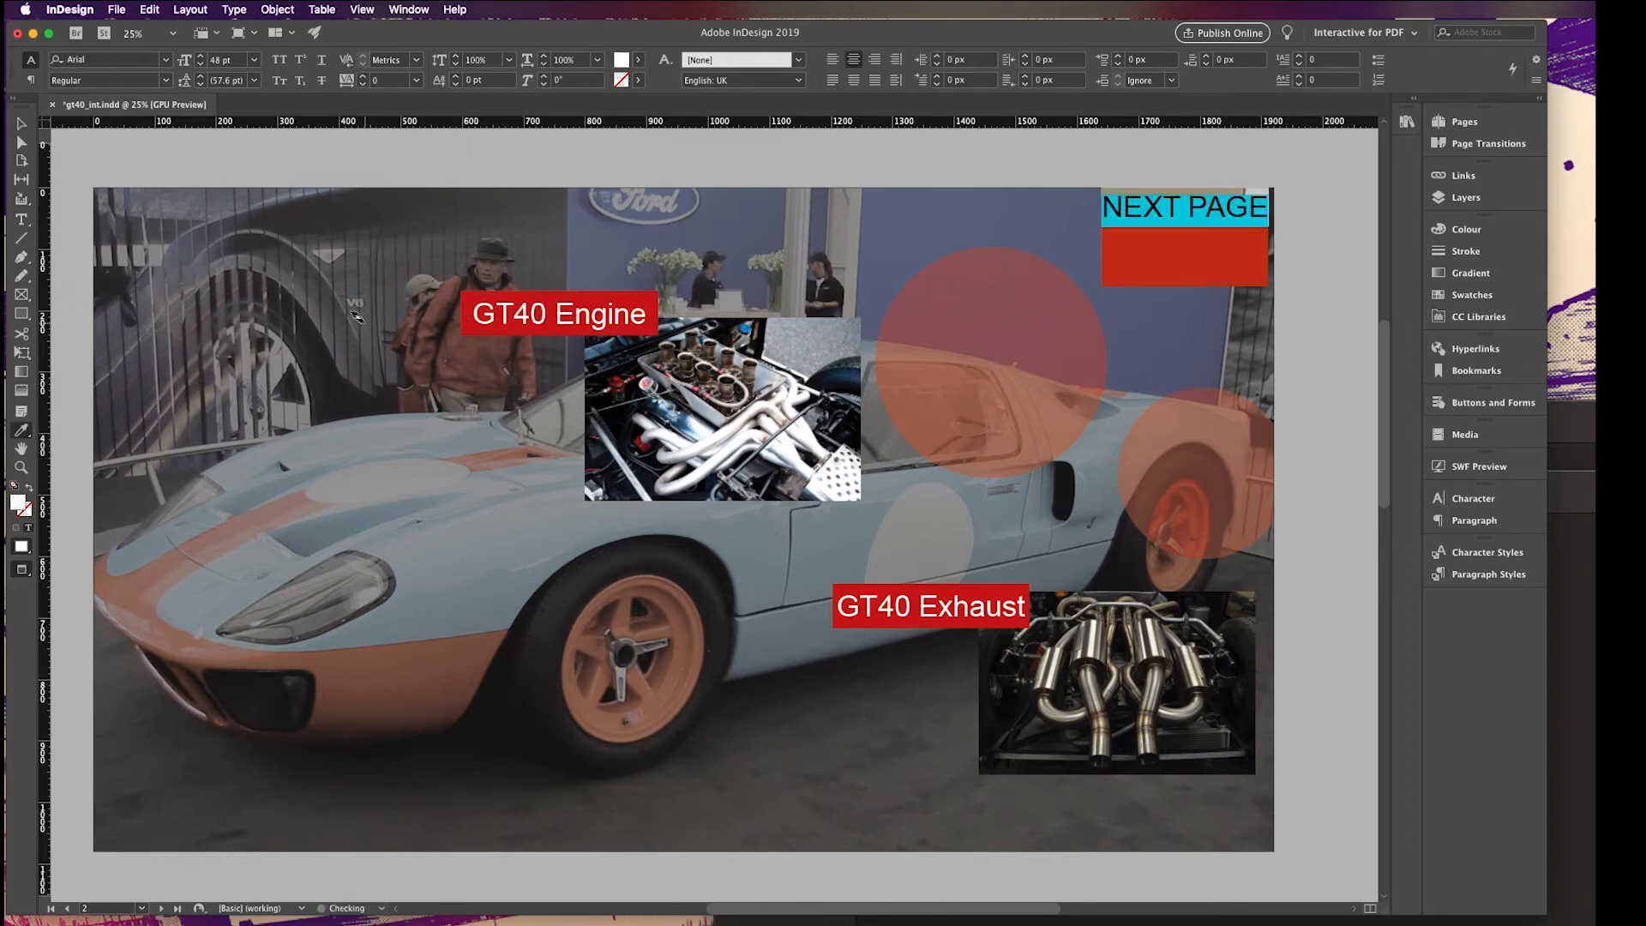
pyautogui.click(21, 123)
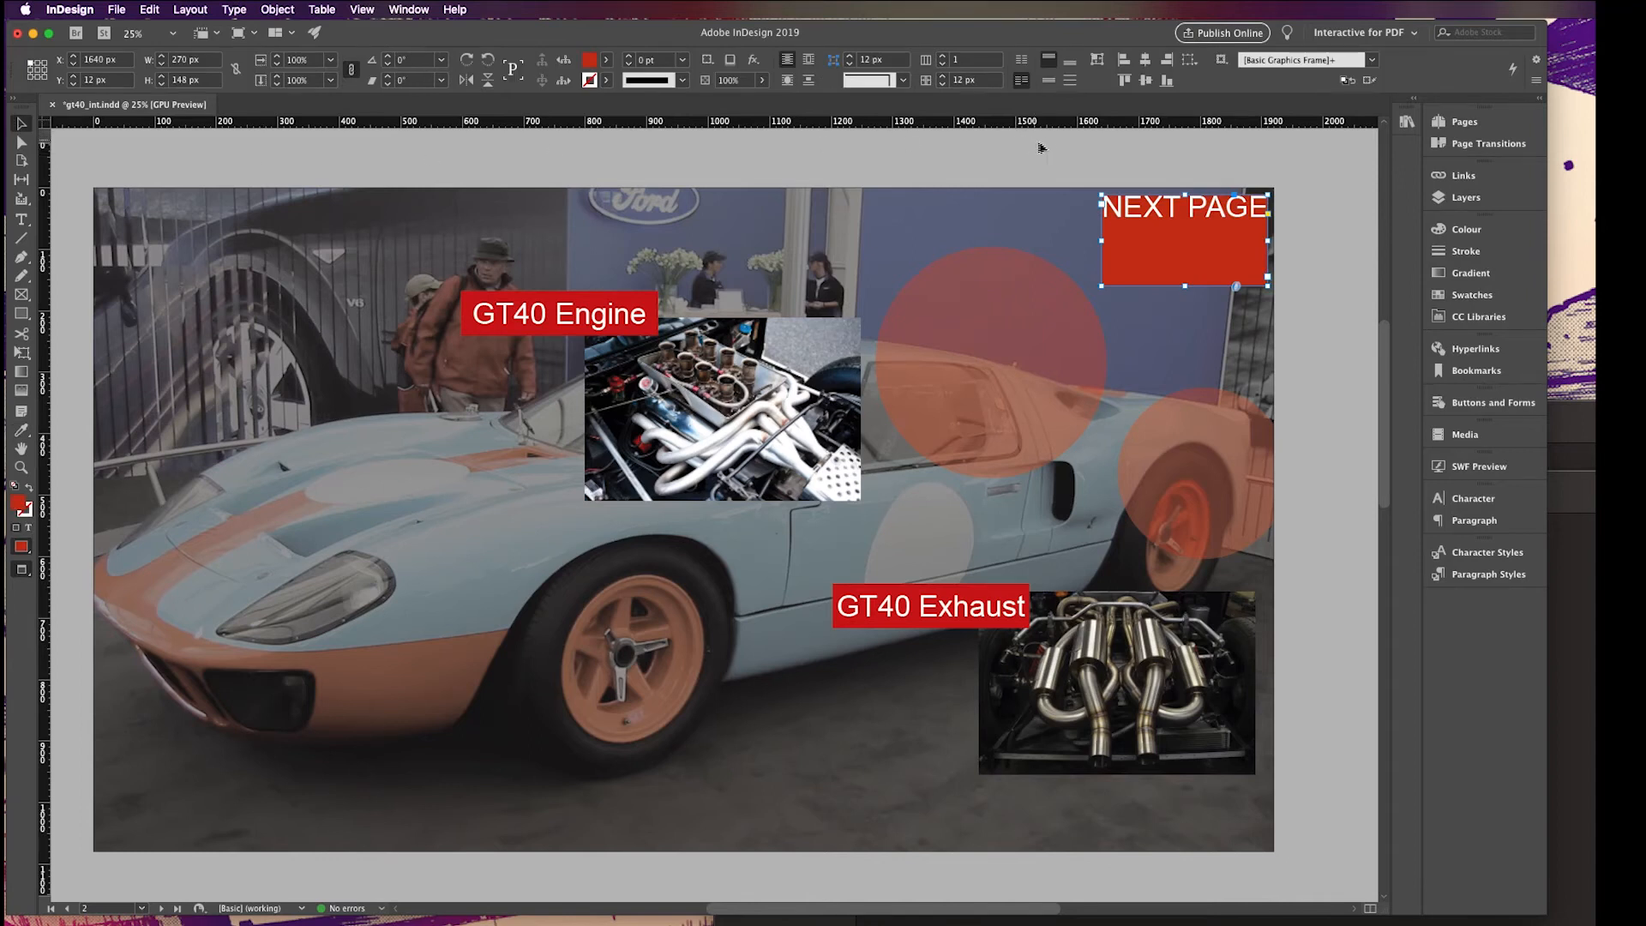
# Set the inset spacing of the "NEXT PAGE" text frame to 10 px on all sides
pyautogui.press('super+b')
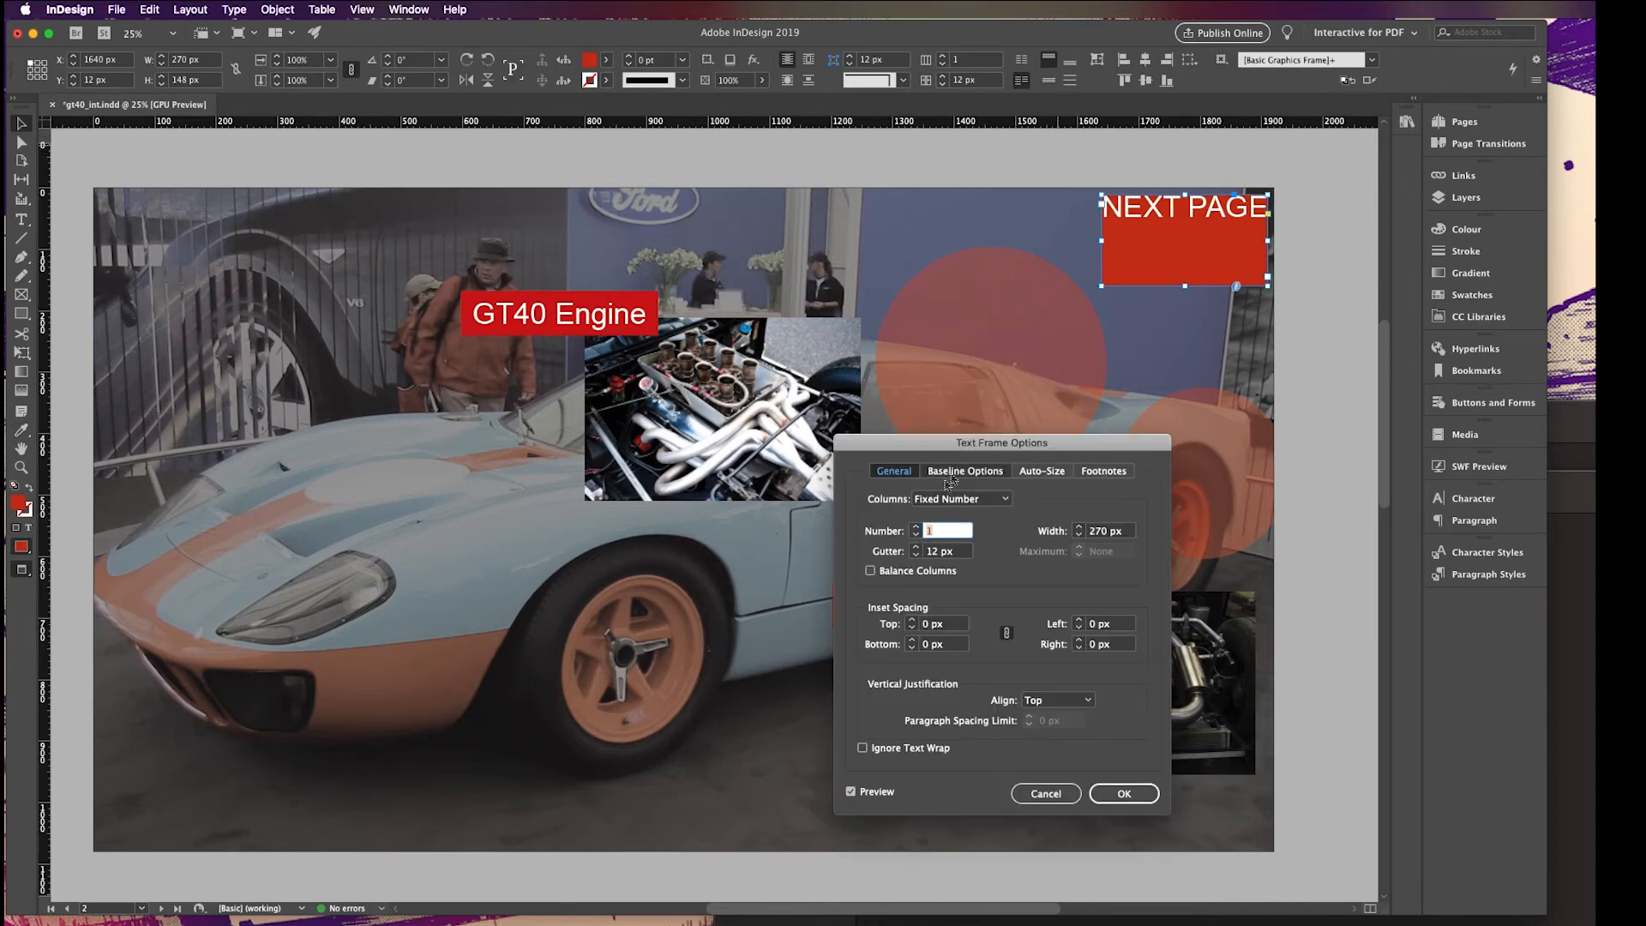
pyautogui.click(911, 619)
pyautogui.click(911, 620)
pyautogui.doubleClick(938, 625)
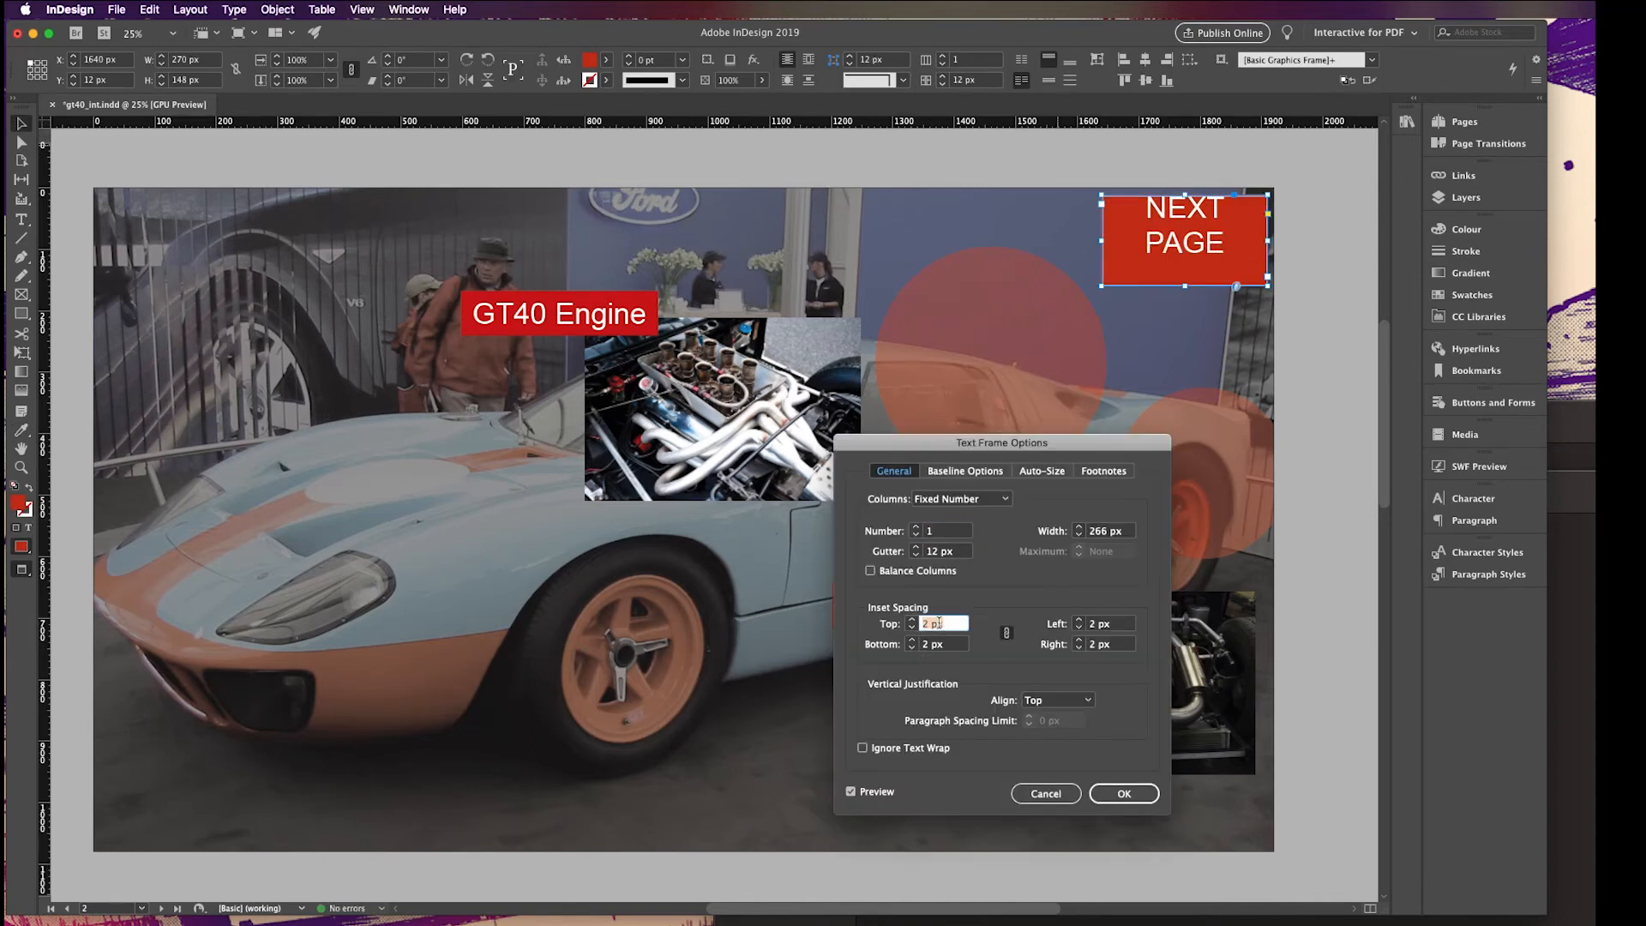
pyautogui.press('Tab')
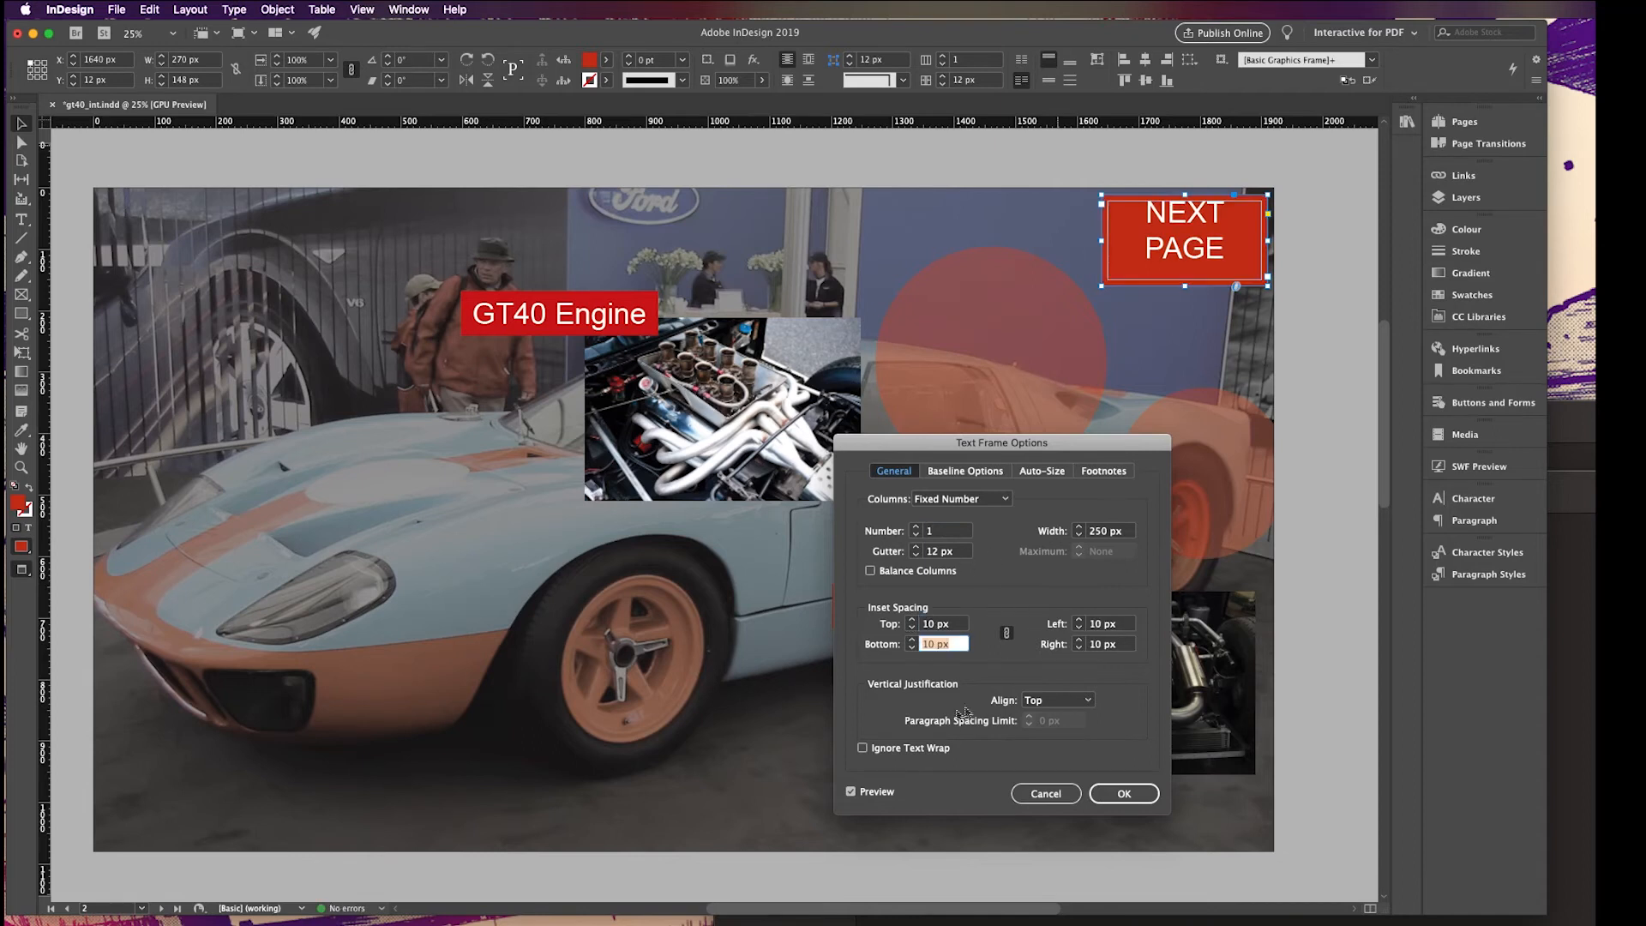
# Centre the "NEXT PAGE" text vertically in its frame and fit the frame to its content
pyautogui.click(1057, 700)
pyautogui.click(1061, 727)
pyautogui.click(1061, 701)
pyautogui.click(1059, 714)
pyautogui.click(1124, 793)
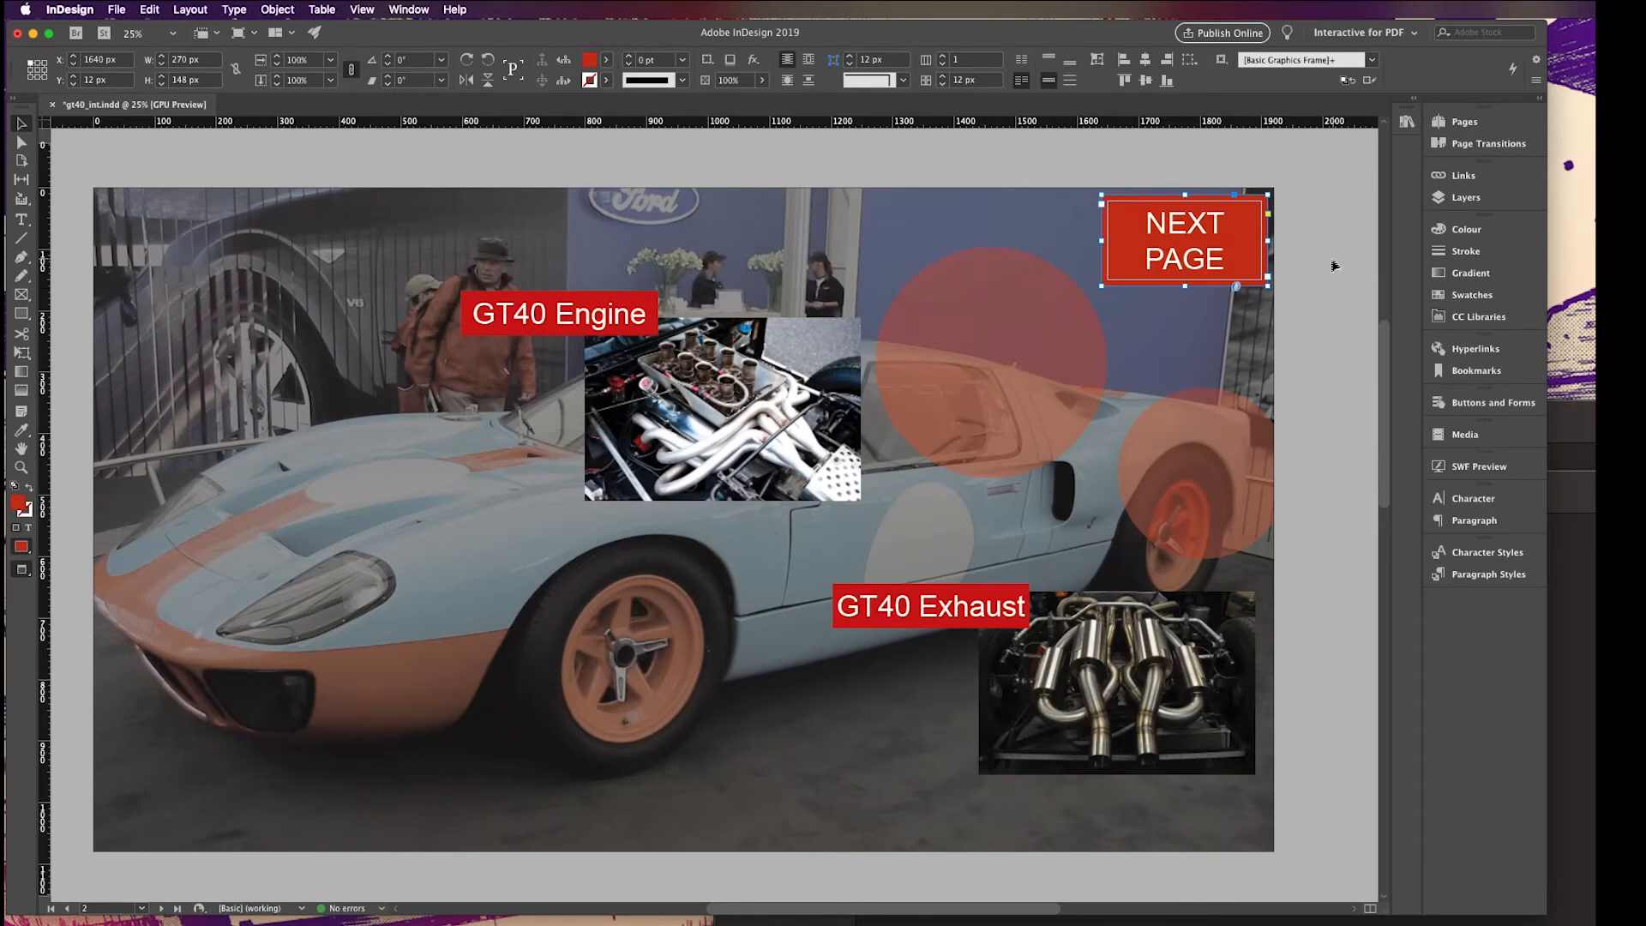
pyautogui.press('alt+super+c')
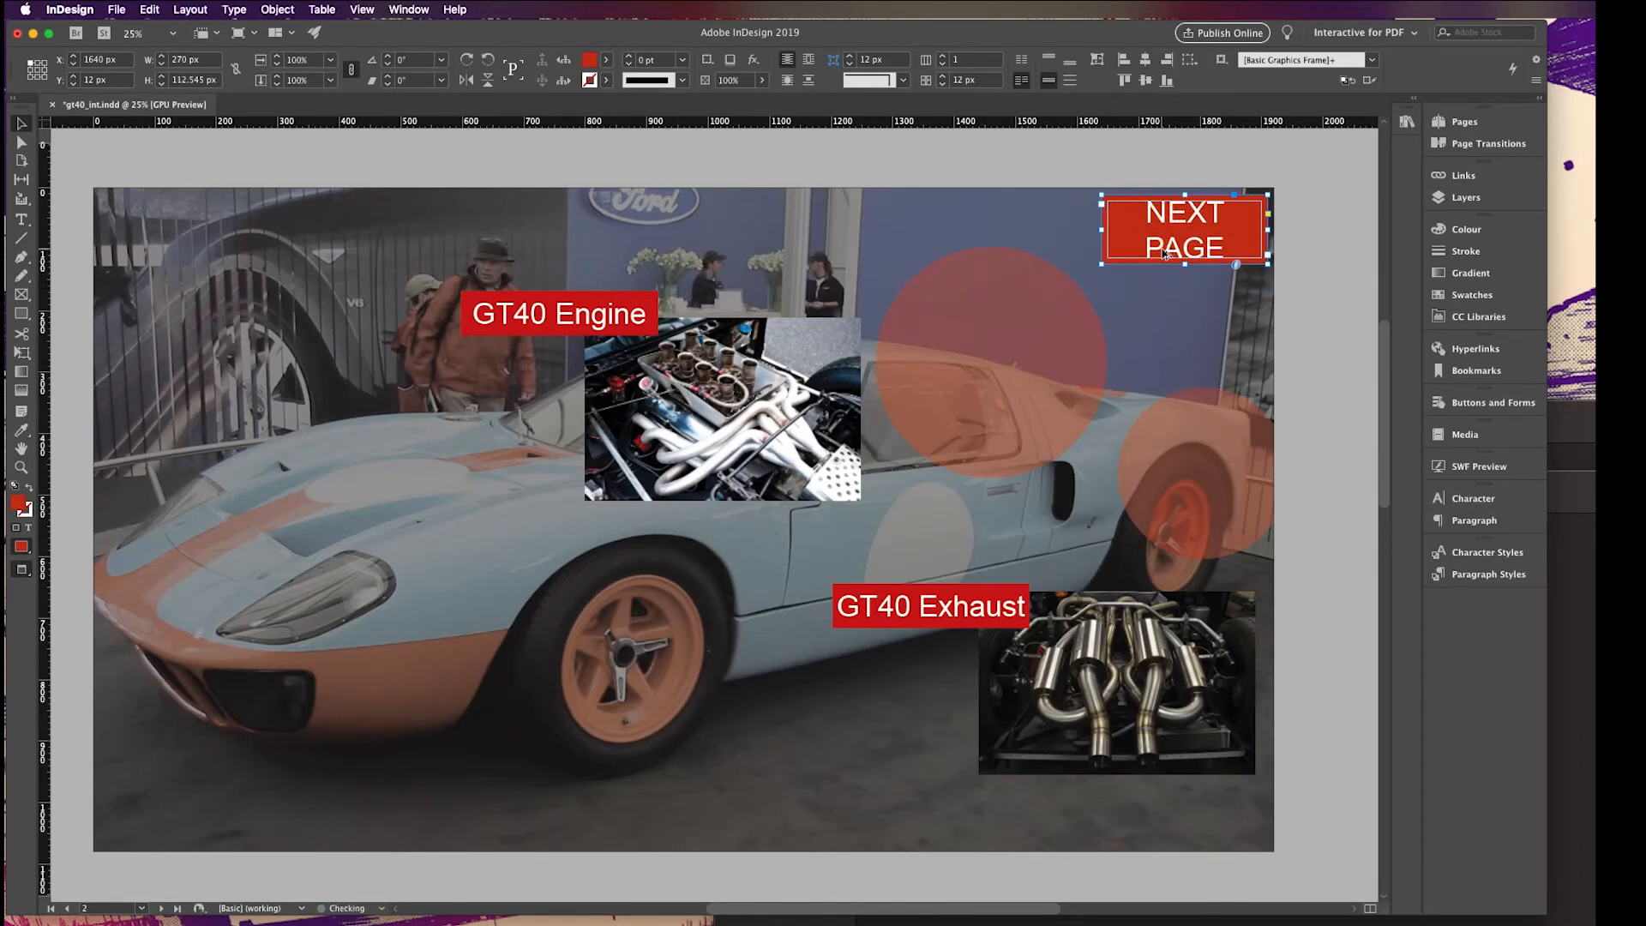
pyautogui.click(1368, 266)
# Convert the "NEXT PAGE" text frame into a button named 'next'
pyautogui.click(1192, 234)
pyautogui.click(1483, 403)
pyautogui.click(1260, 428)
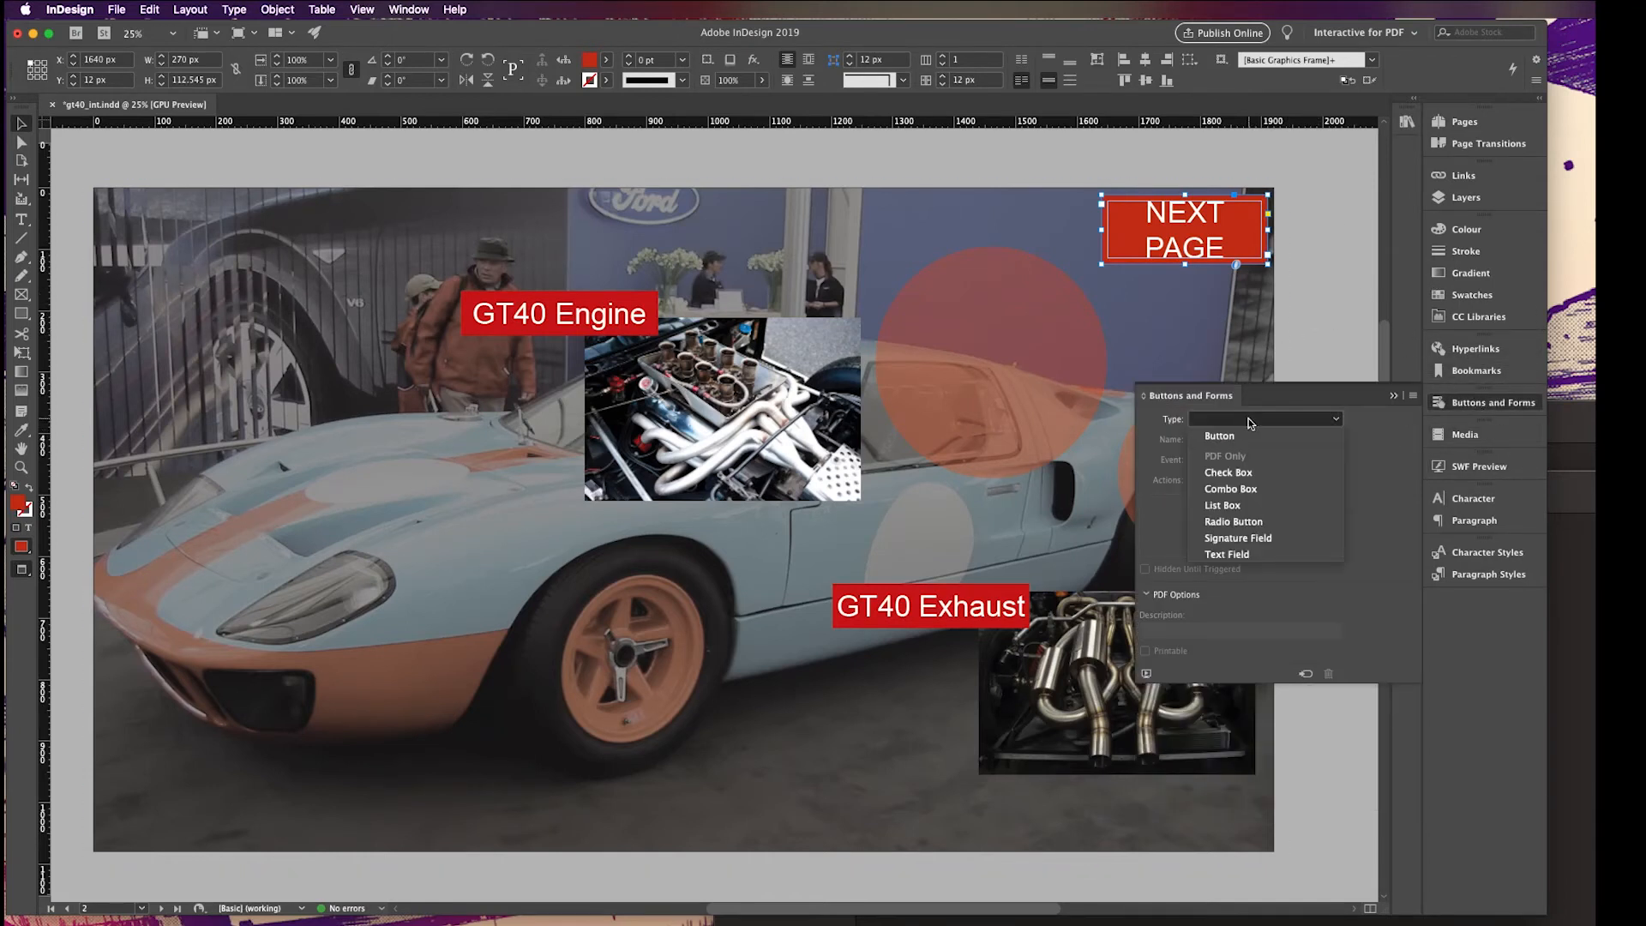
pyautogui.click(1245, 436)
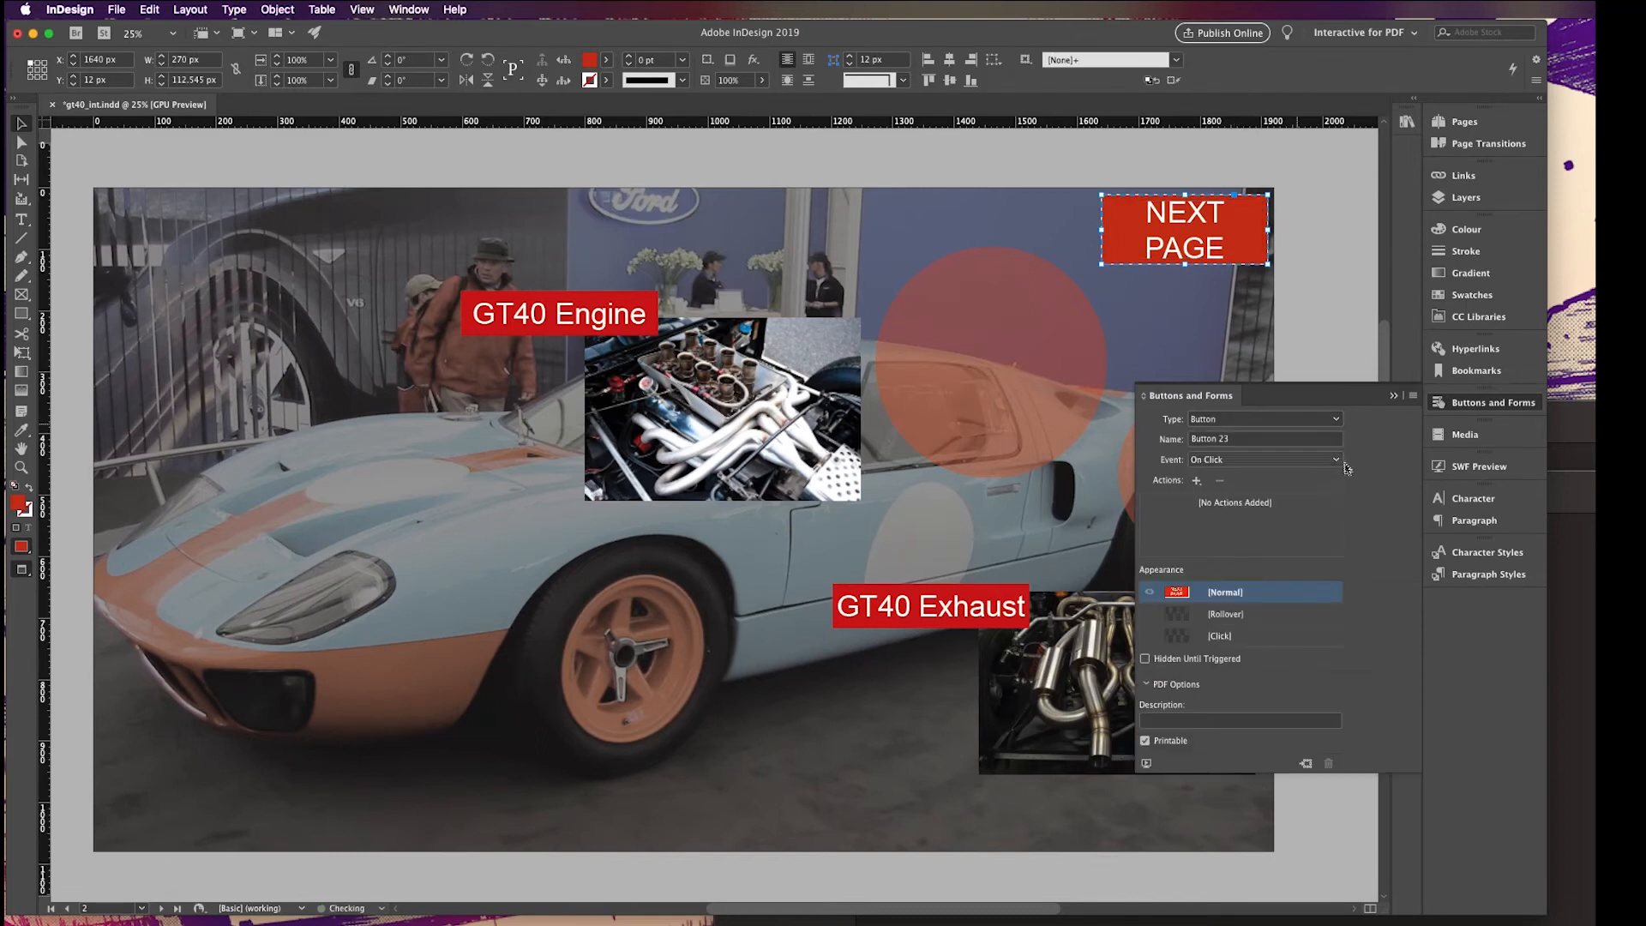
pyautogui.click(1235, 442)
pyautogui.write('next')
pyautogui.press('Return')
# Add an On Click action to the 'next' button that goes to the next page
pyautogui.click(1197, 480)
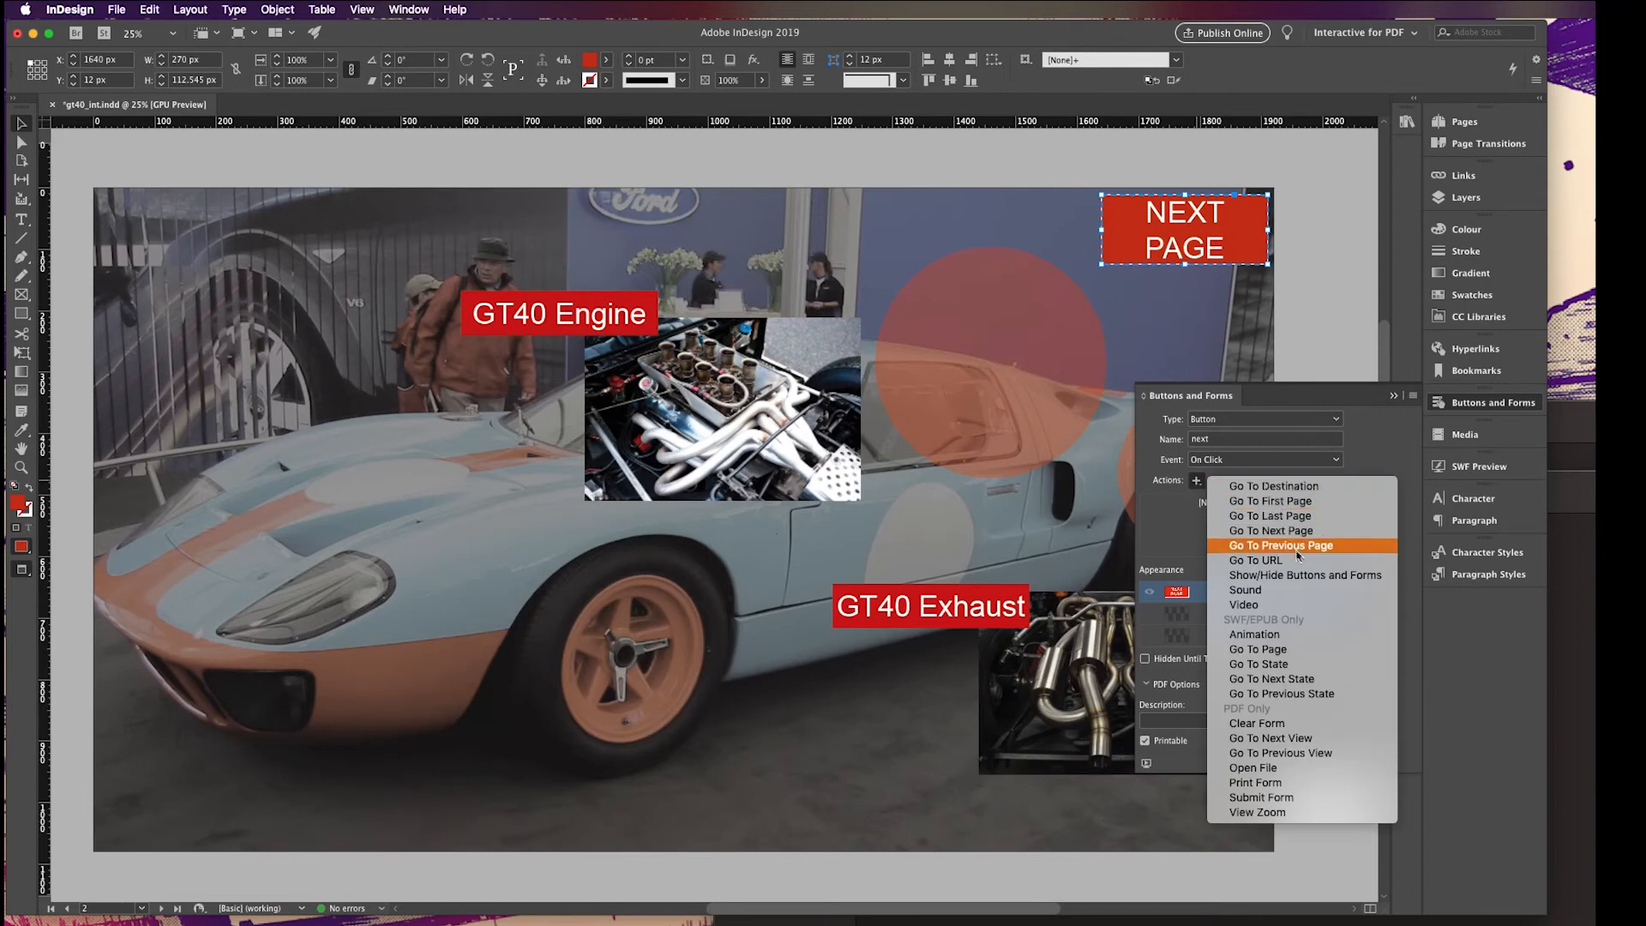
pyautogui.click(1342, 533)
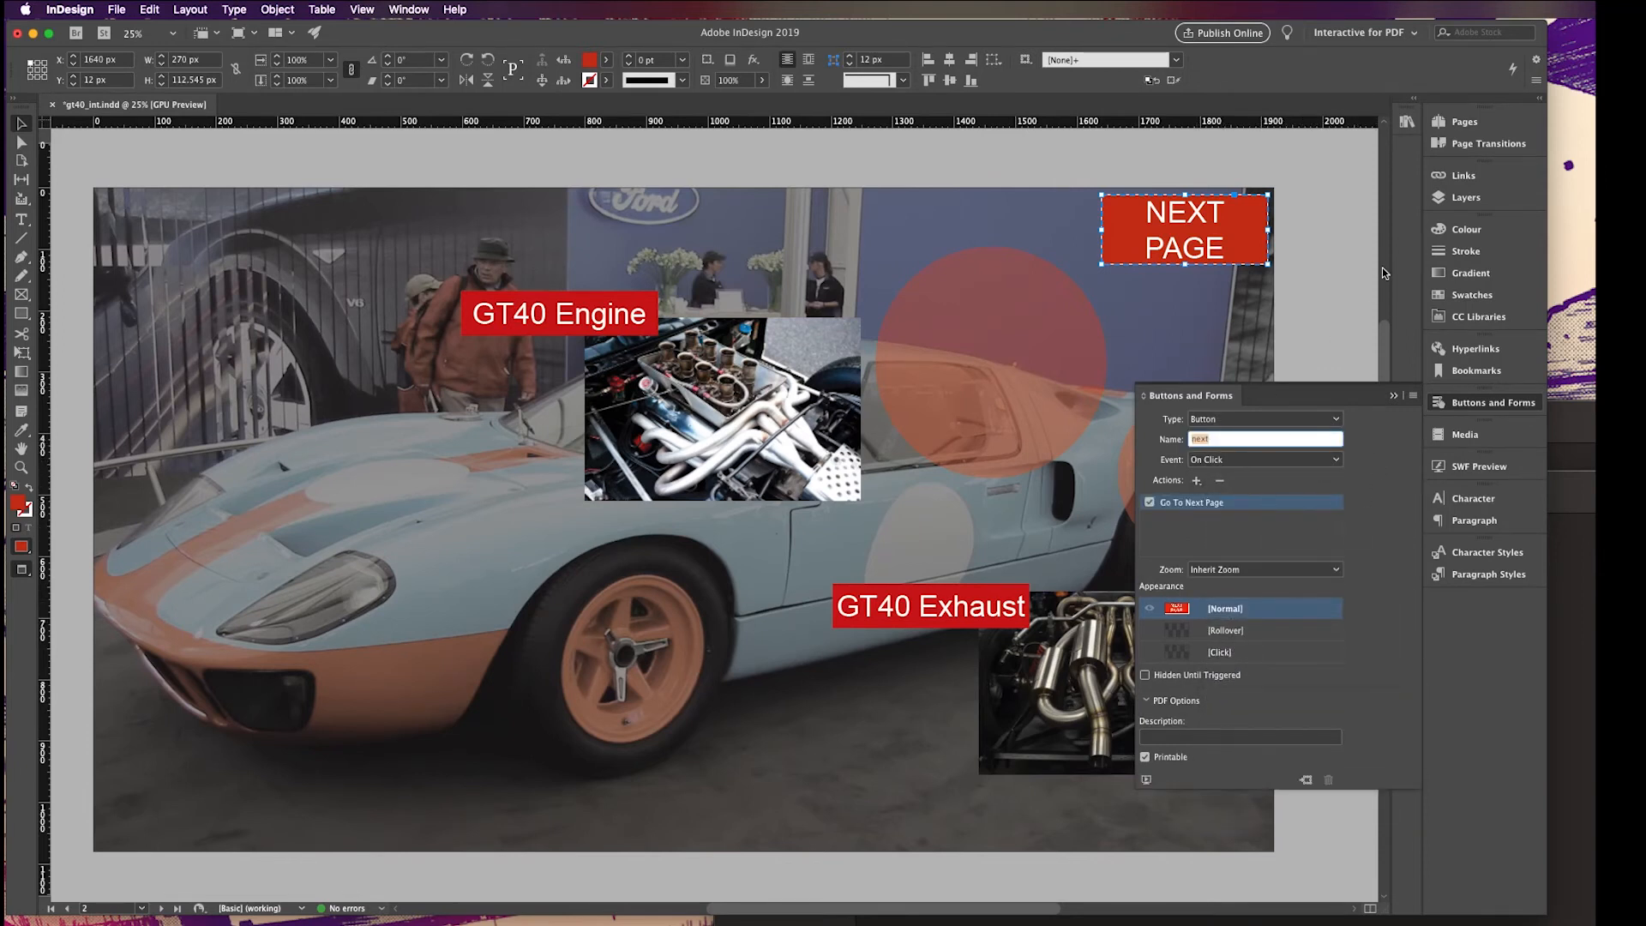
pyautogui.click(1237, 239)
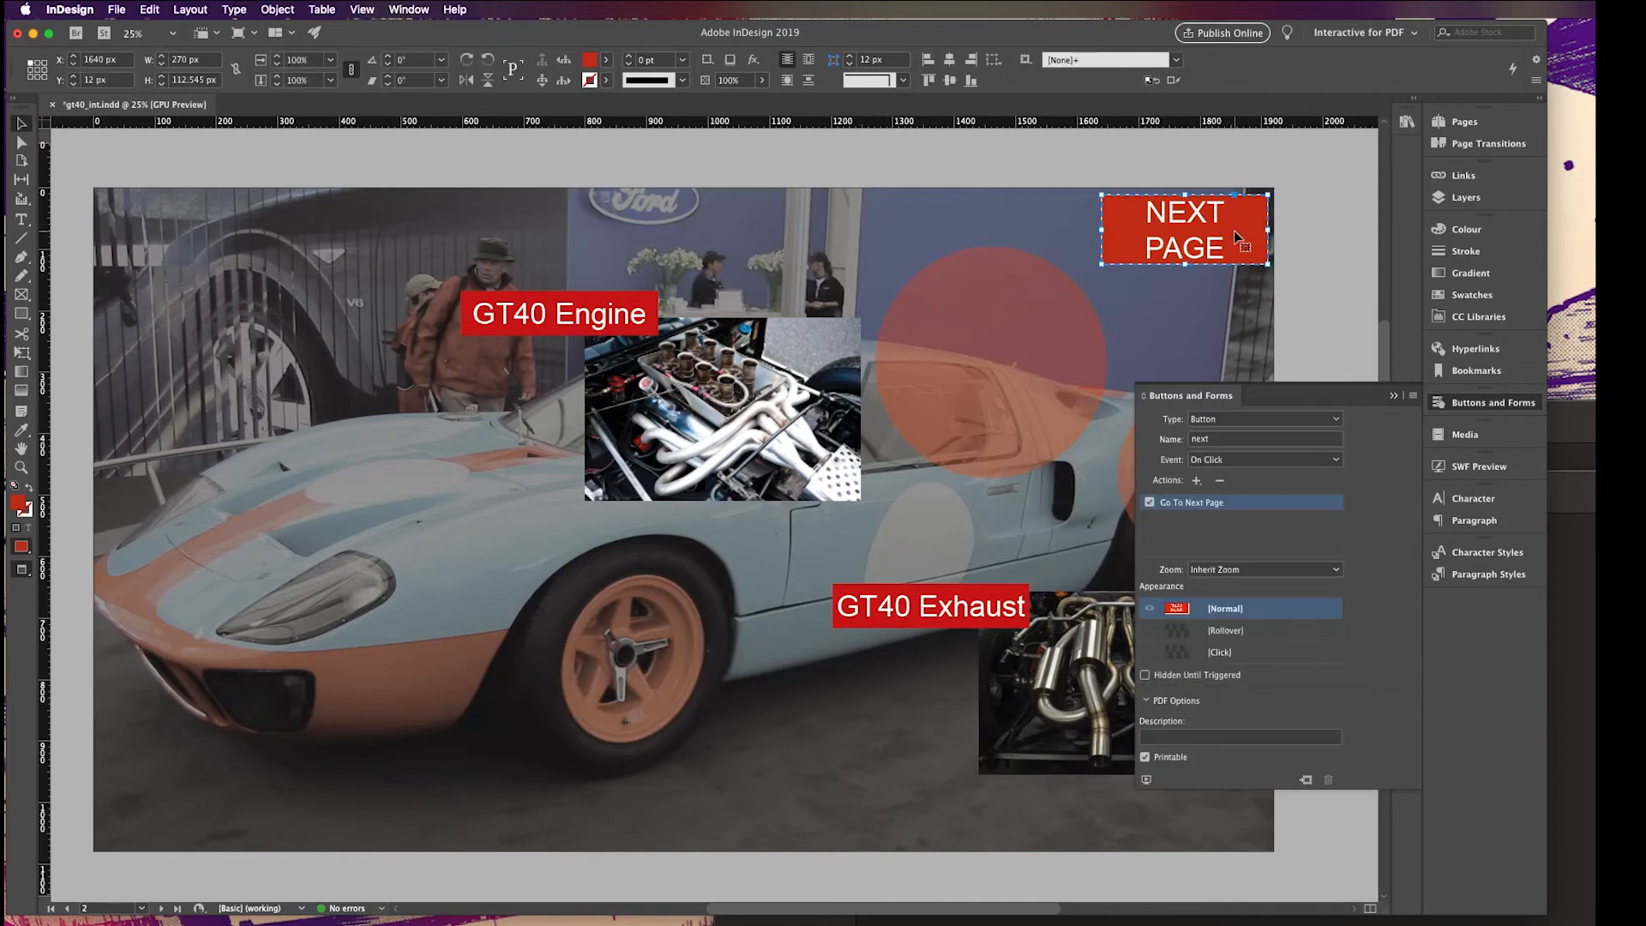
pyautogui.click(1387, 227)
# Look through pages 3 and 4, return to page 2 and save the document
pyautogui.scroll(-5, 1010, 394)
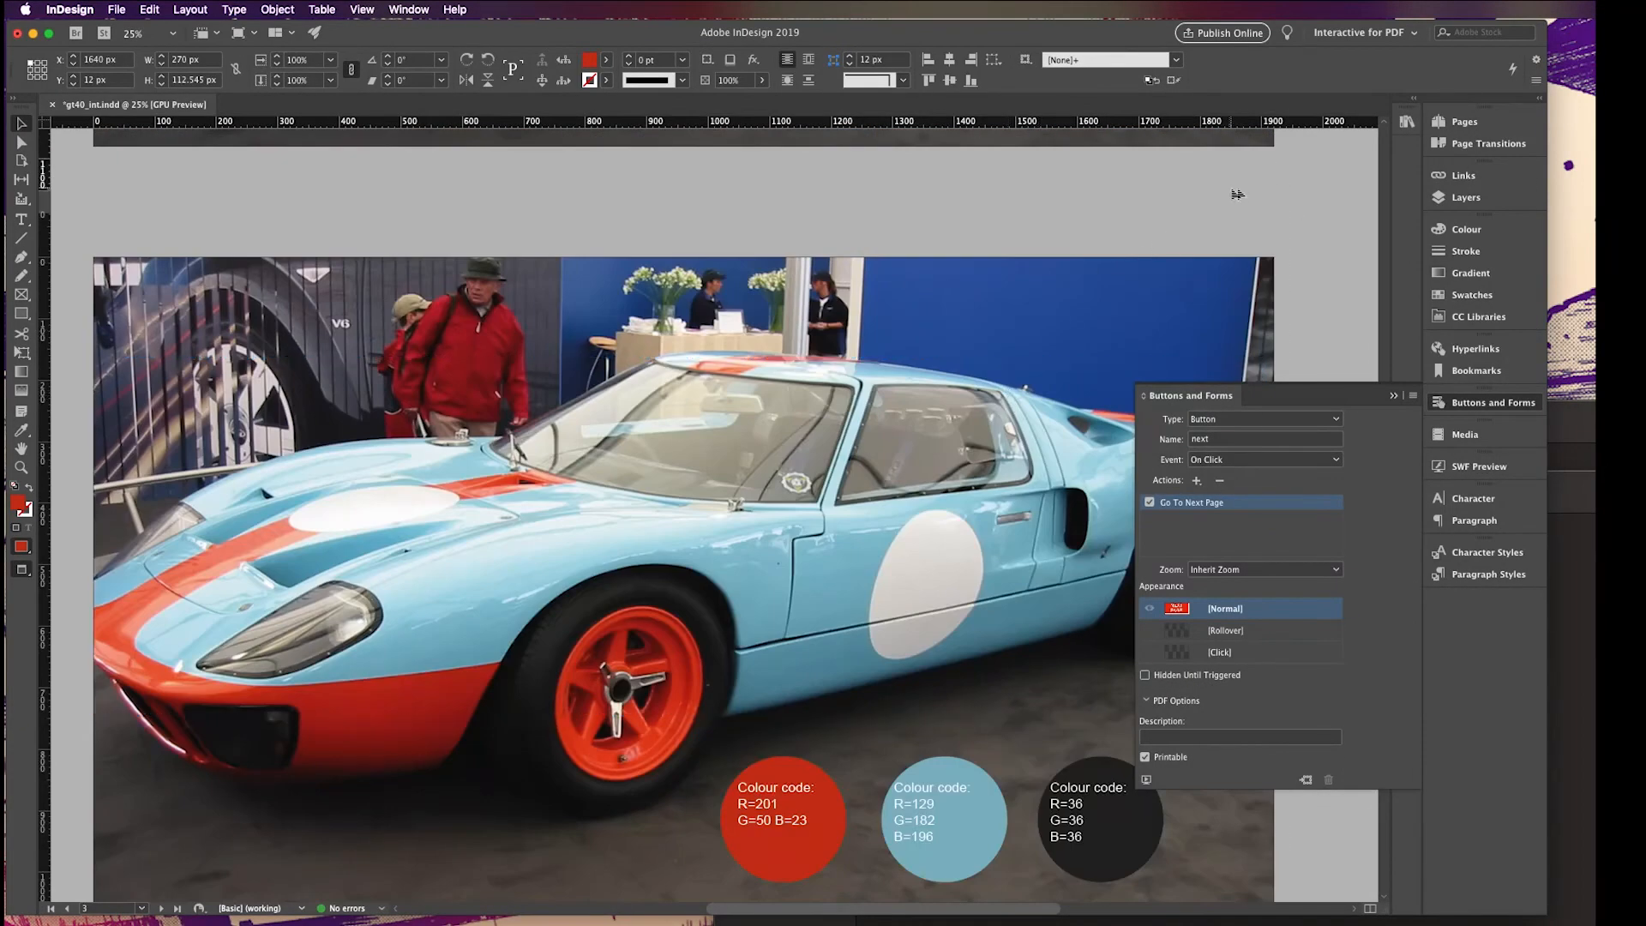
pyautogui.click(1270, 300)
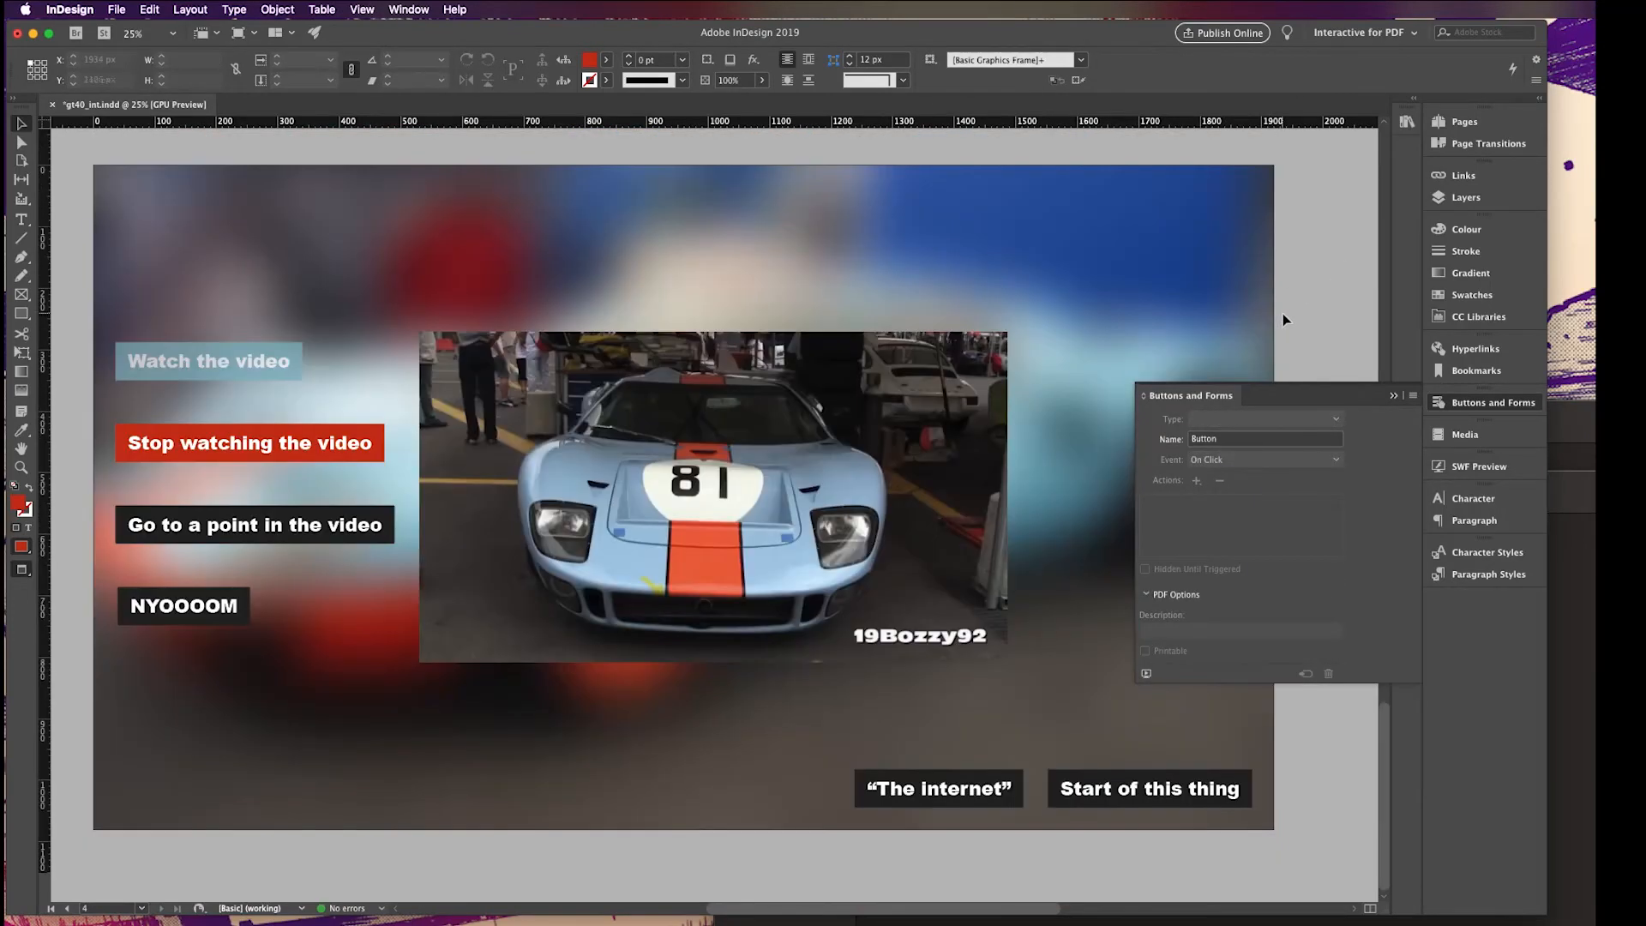
pyautogui.scroll(6, 1221, 305)
pyautogui.scroll(-6, 1220, 306)
pyautogui.scroll(12, 1221, 305)
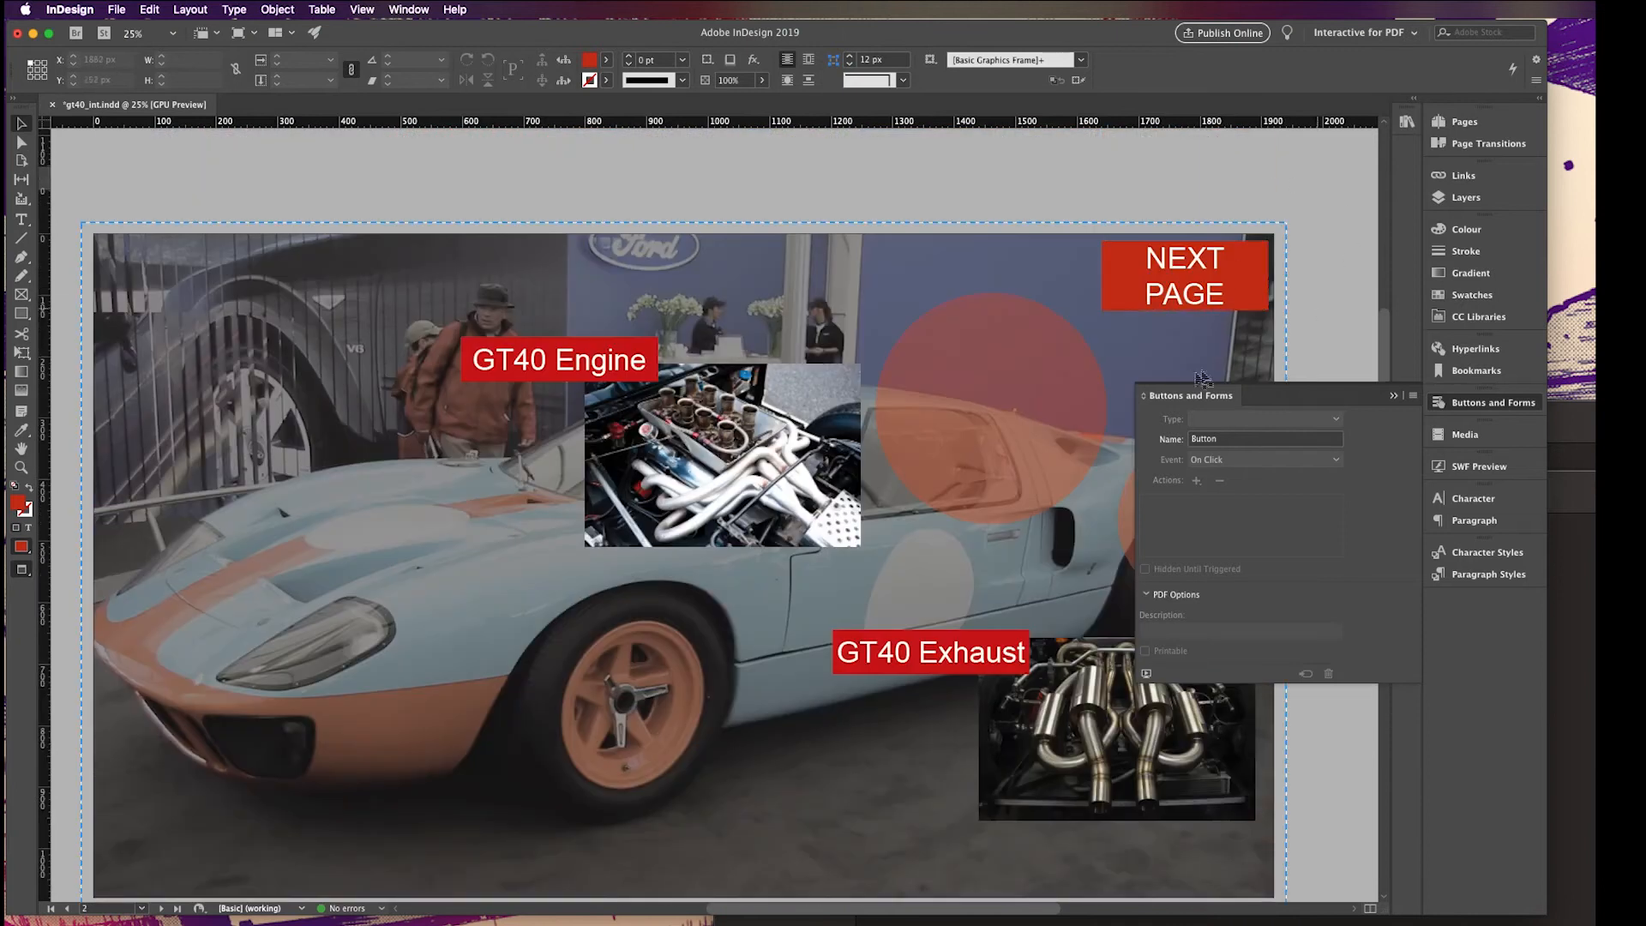
pyautogui.scroll(-1, 1247, 364)
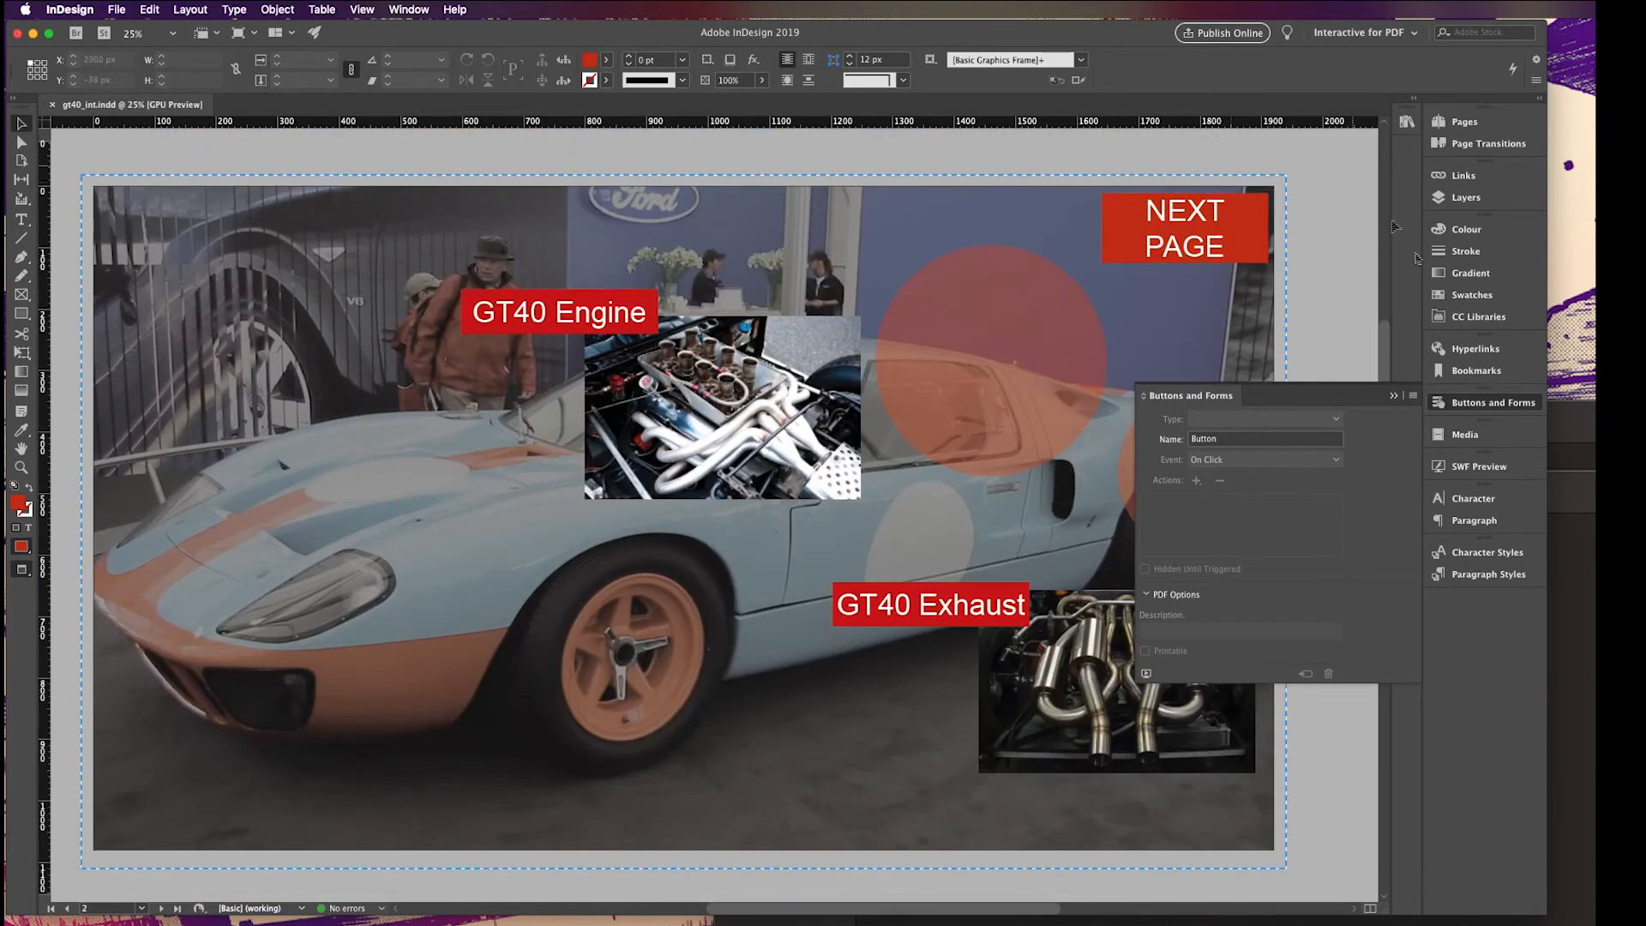
# Delete the first page with the blue, red and green test squares, including its objects
pyautogui.scroll(6, 607, 350)
pyautogui.scroll(-1, 607, 350)
pyautogui.scroll(1, 607, 350)
pyautogui.click(1462, 121)
pyautogui.click(1294, 211)
pyautogui.click(1399, 455)
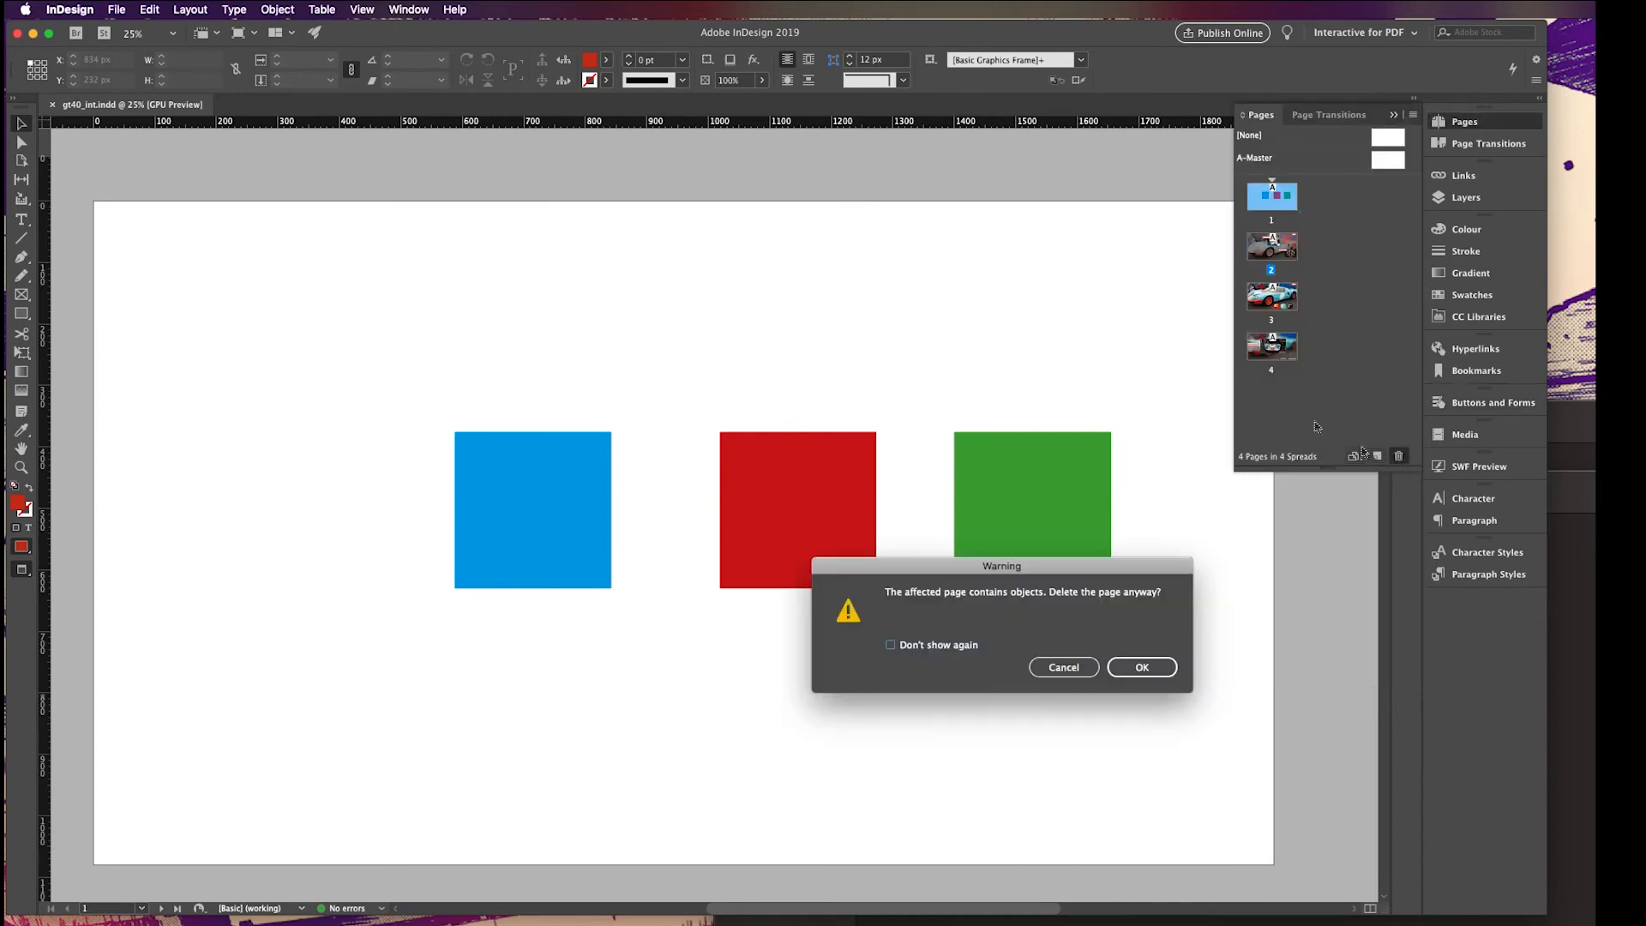
pyautogui.click(1145, 669)
pyautogui.scroll(-10, 857, 172)
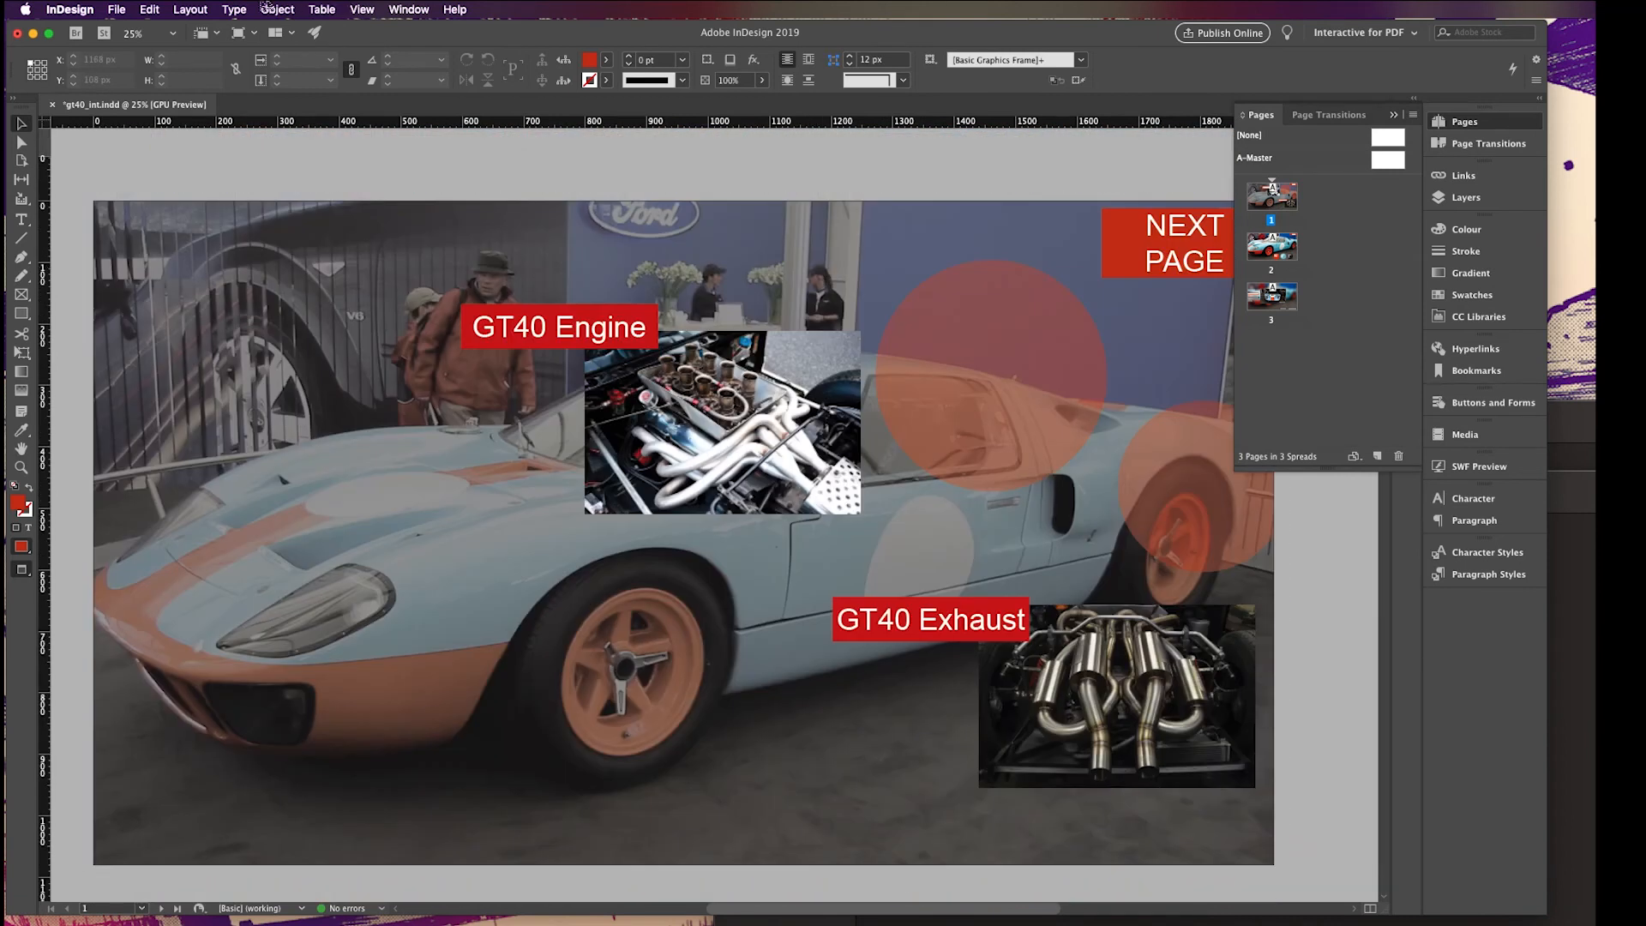
# Save the document under the new name gt40_int_pdf in the Documents folder as an InDesign CC 2019 document
pyautogui.click(150, 9)
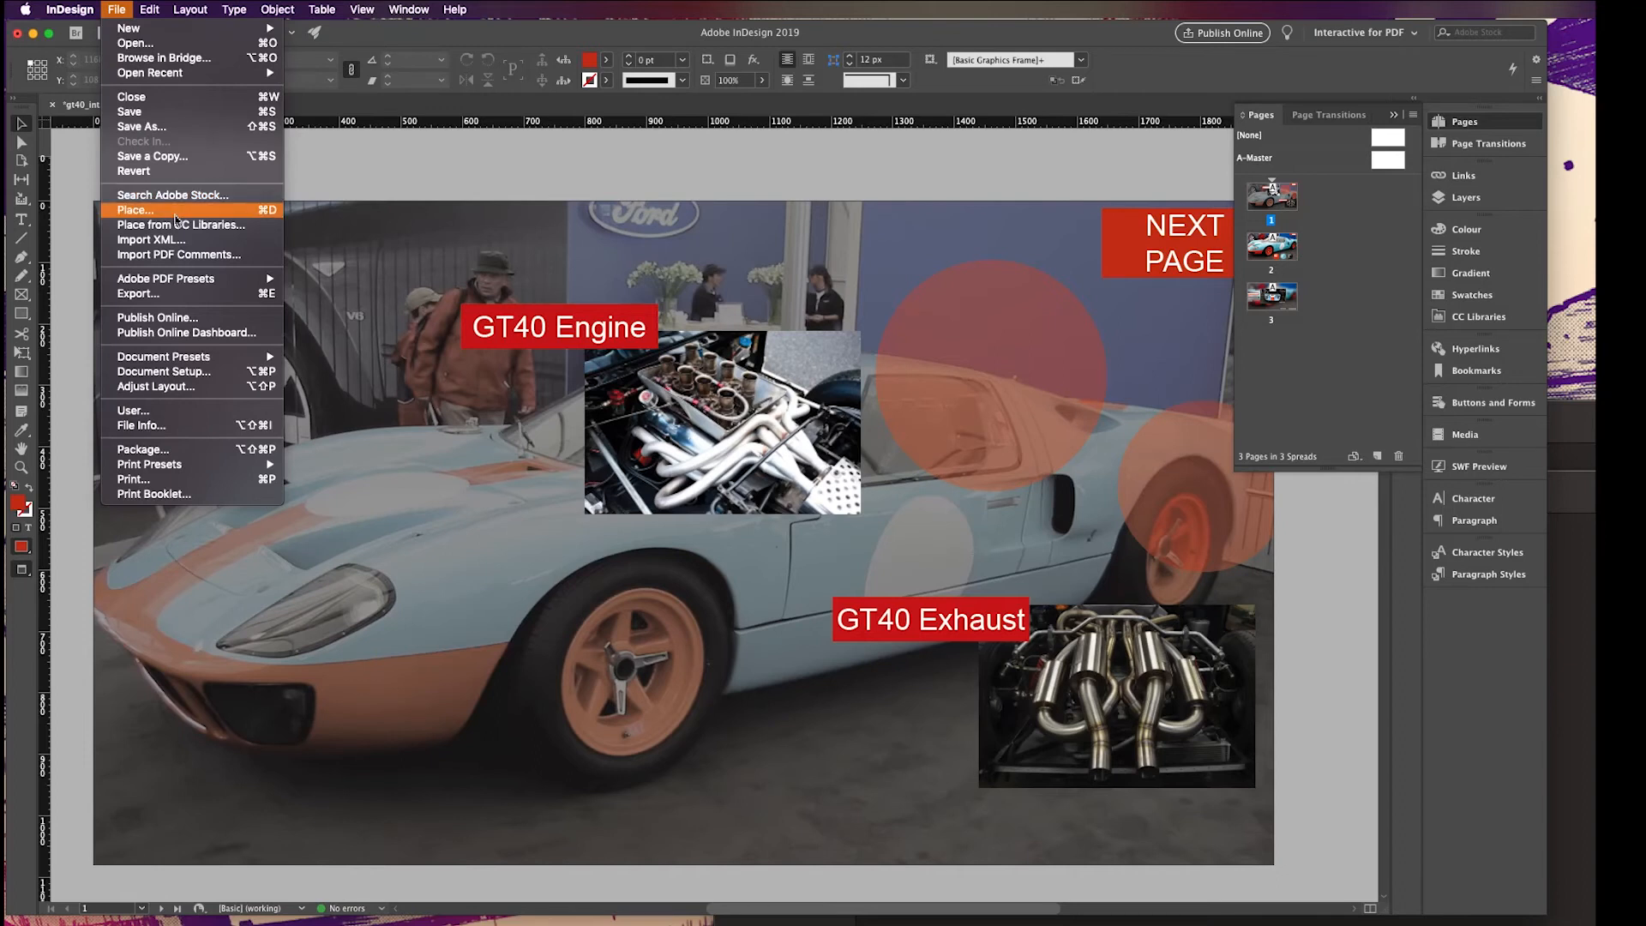
pyautogui.click(173, 126)
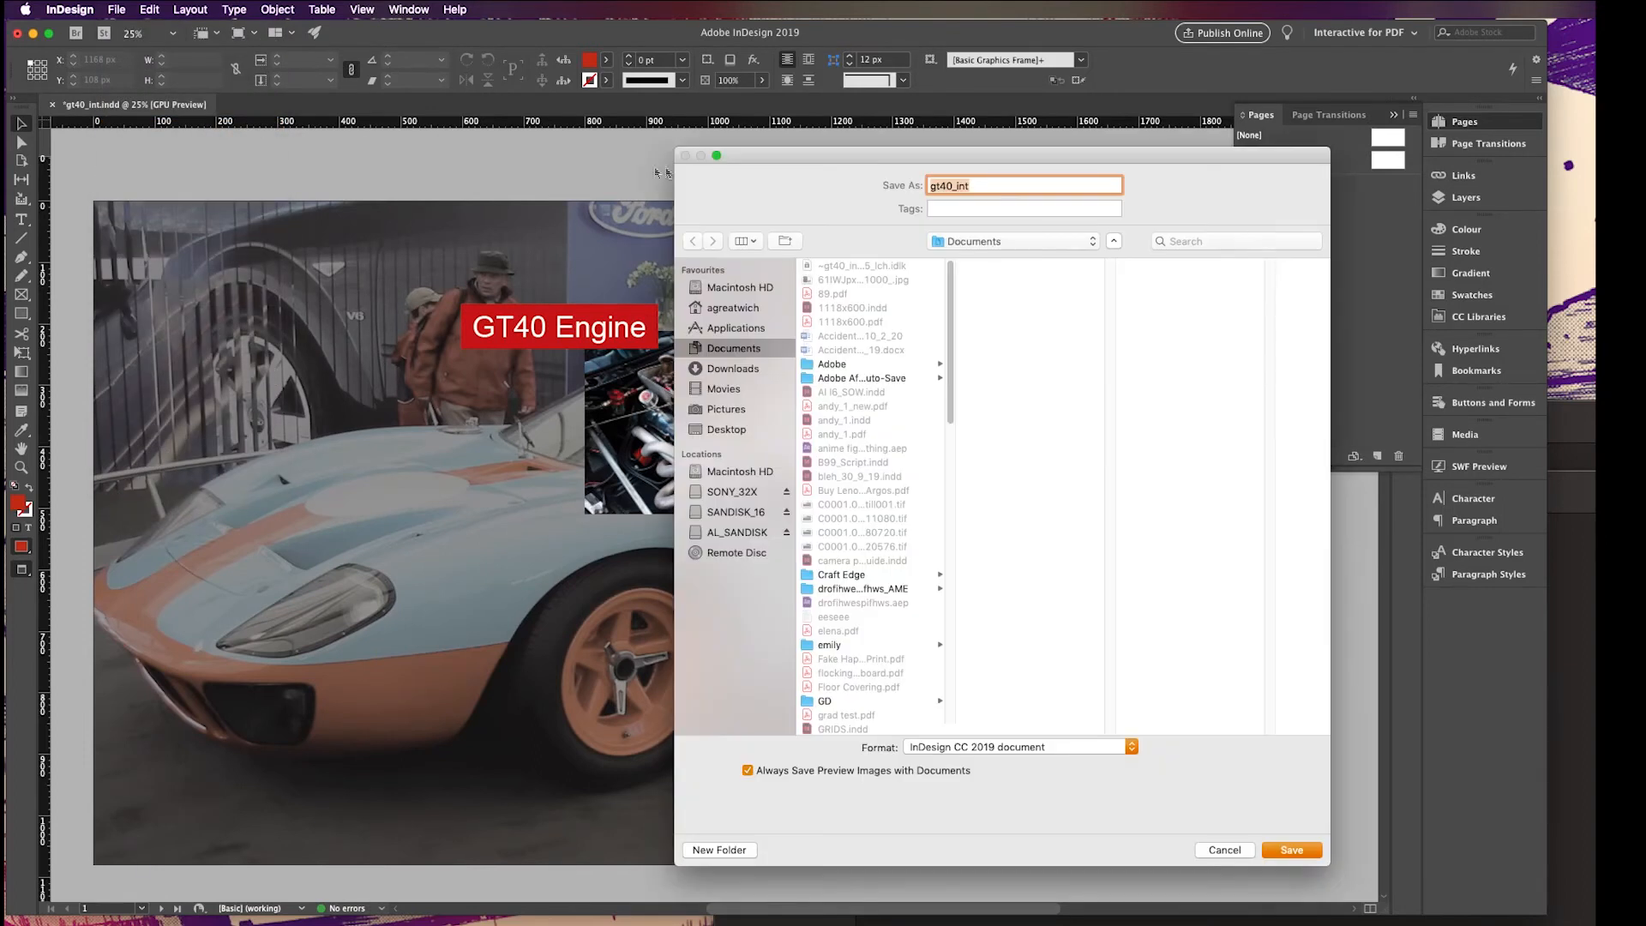
pyautogui.click(1021, 188)
pyautogui.click(1060, 750)
pyautogui.click(1216, 776)
pyautogui.click(973, 746)
pyautogui.click(1157, 764)
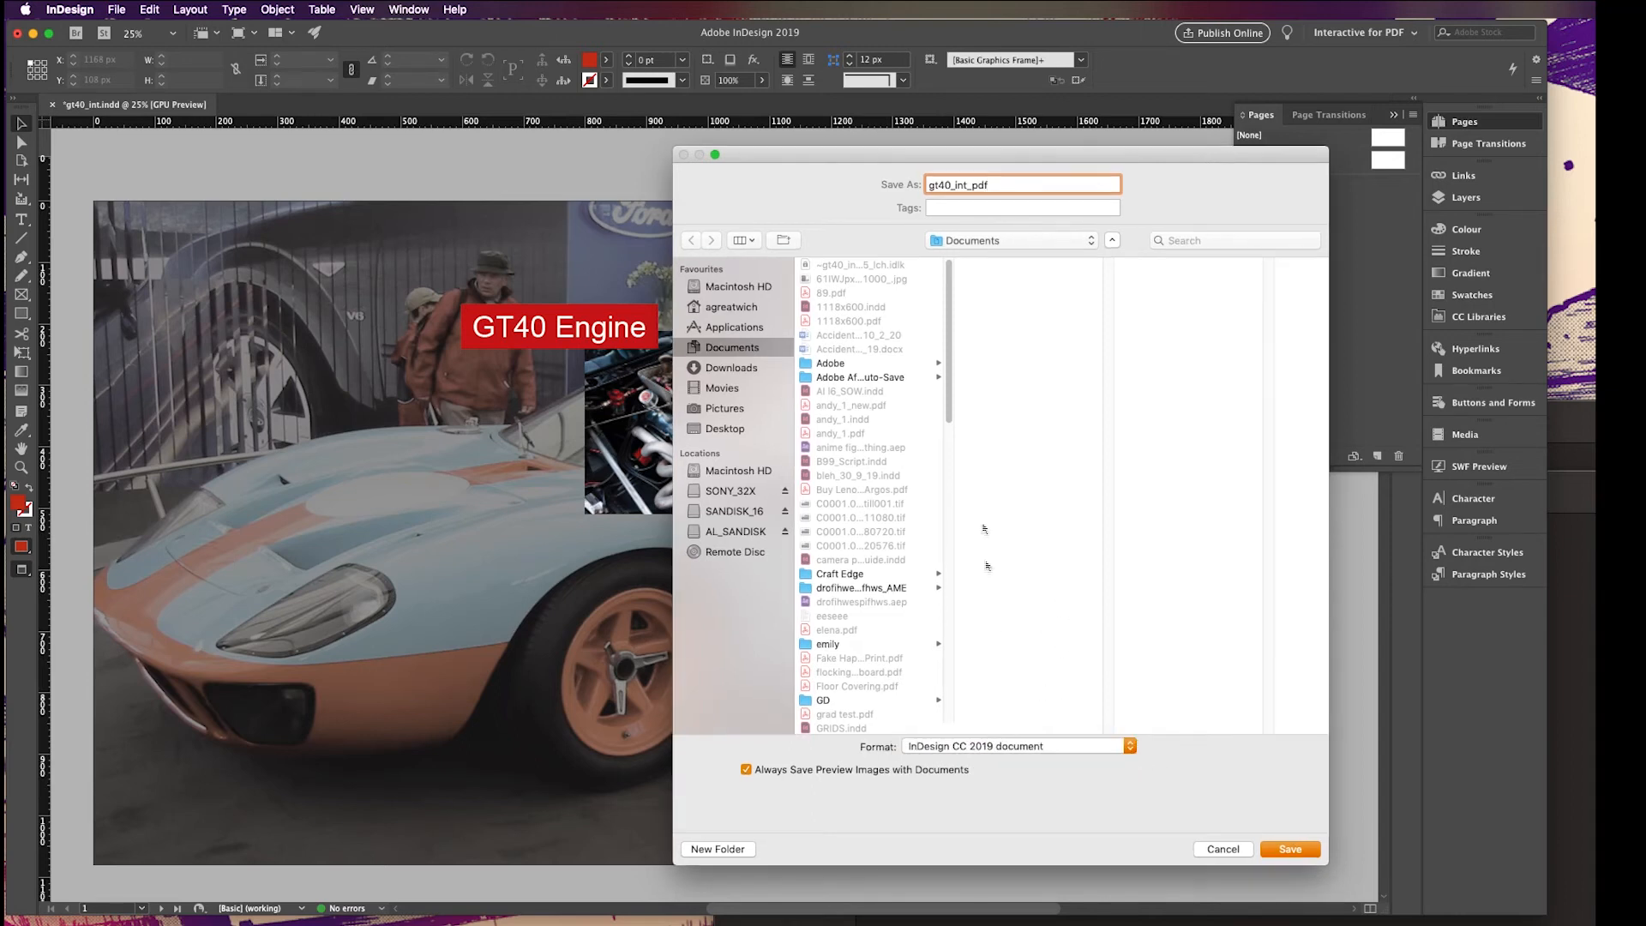
pyautogui.click(1290, 849)
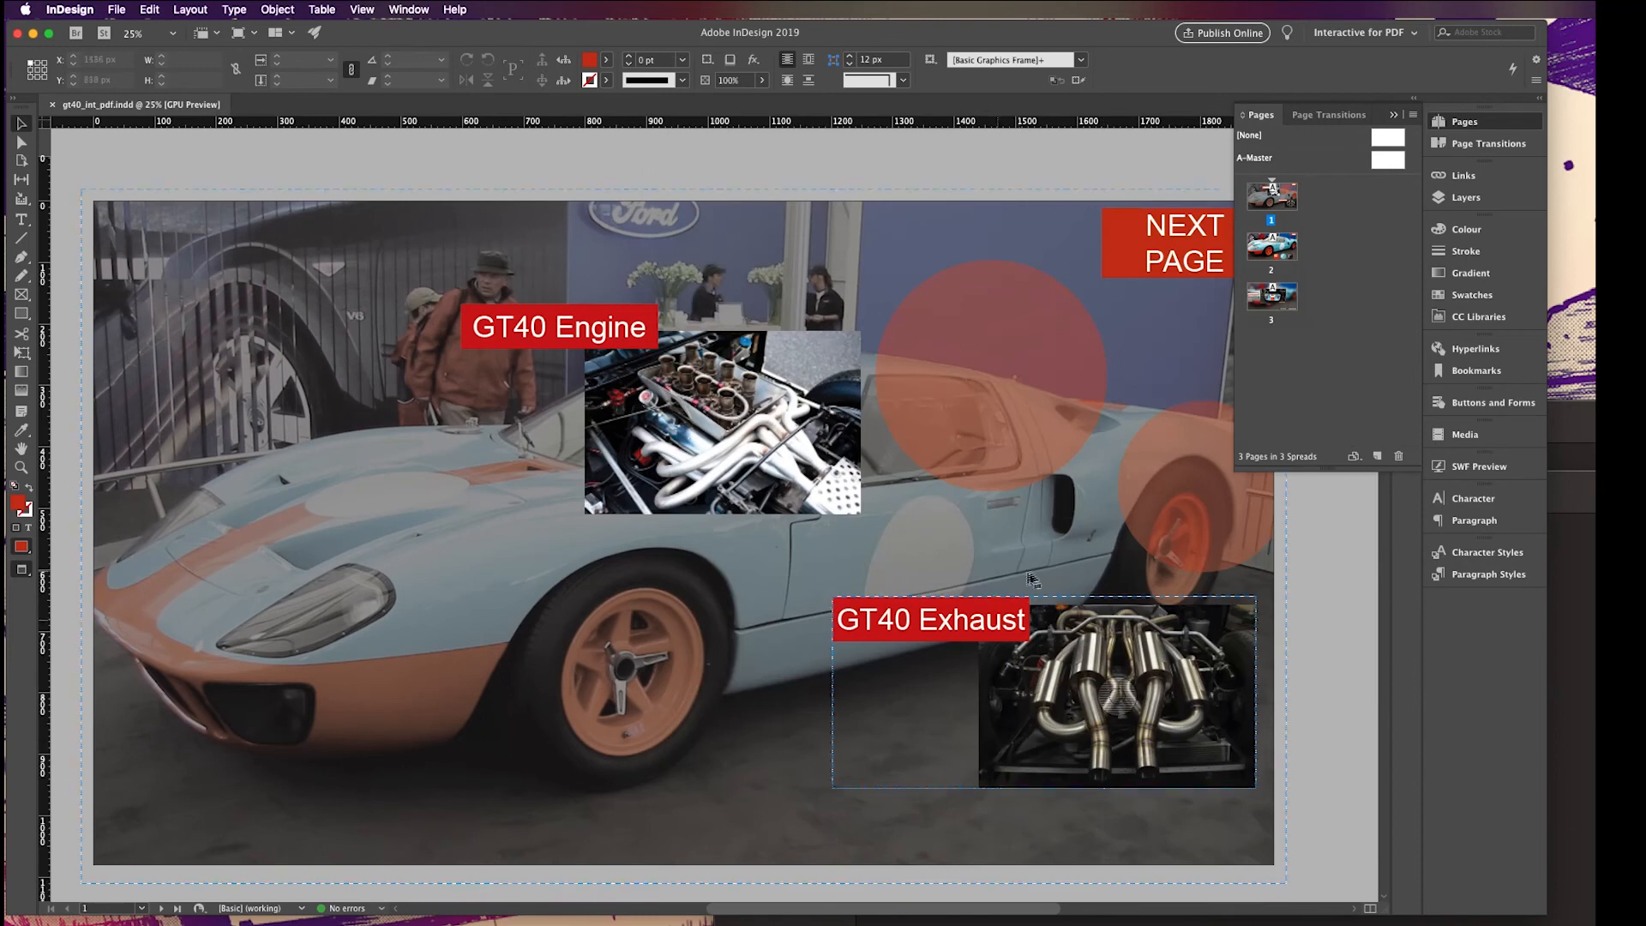
# Save gt40_int_pdf again in InDesign CC 2019 document format, replacing the existing file
pyautogui.click(155, 10)
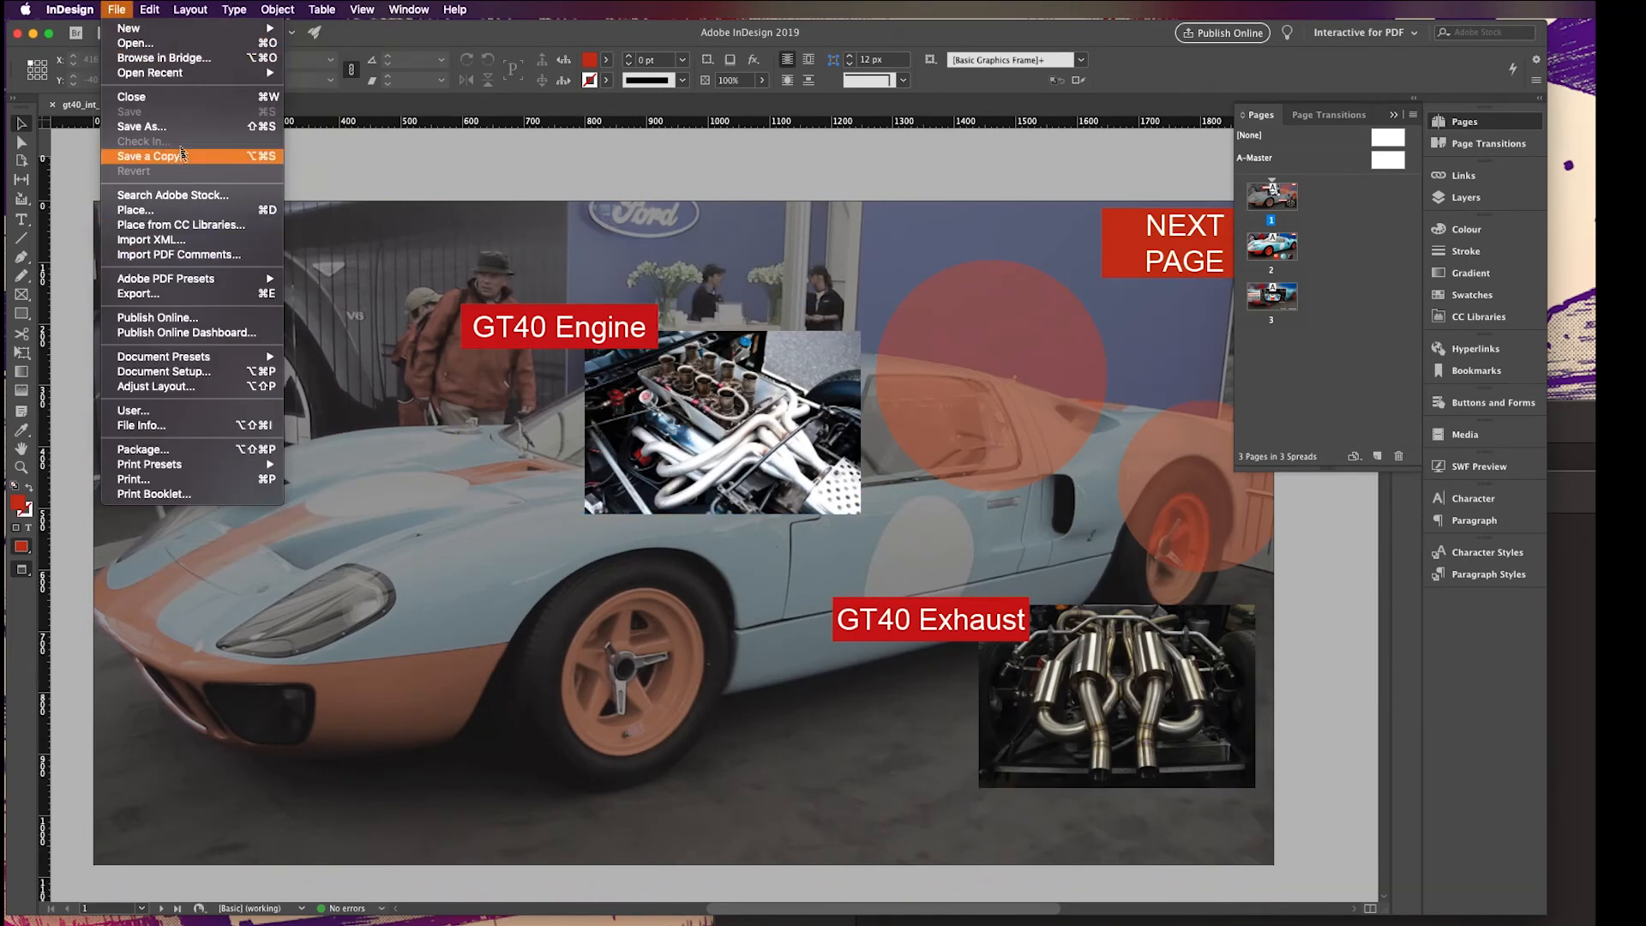
pyautogui.click(176, 126)
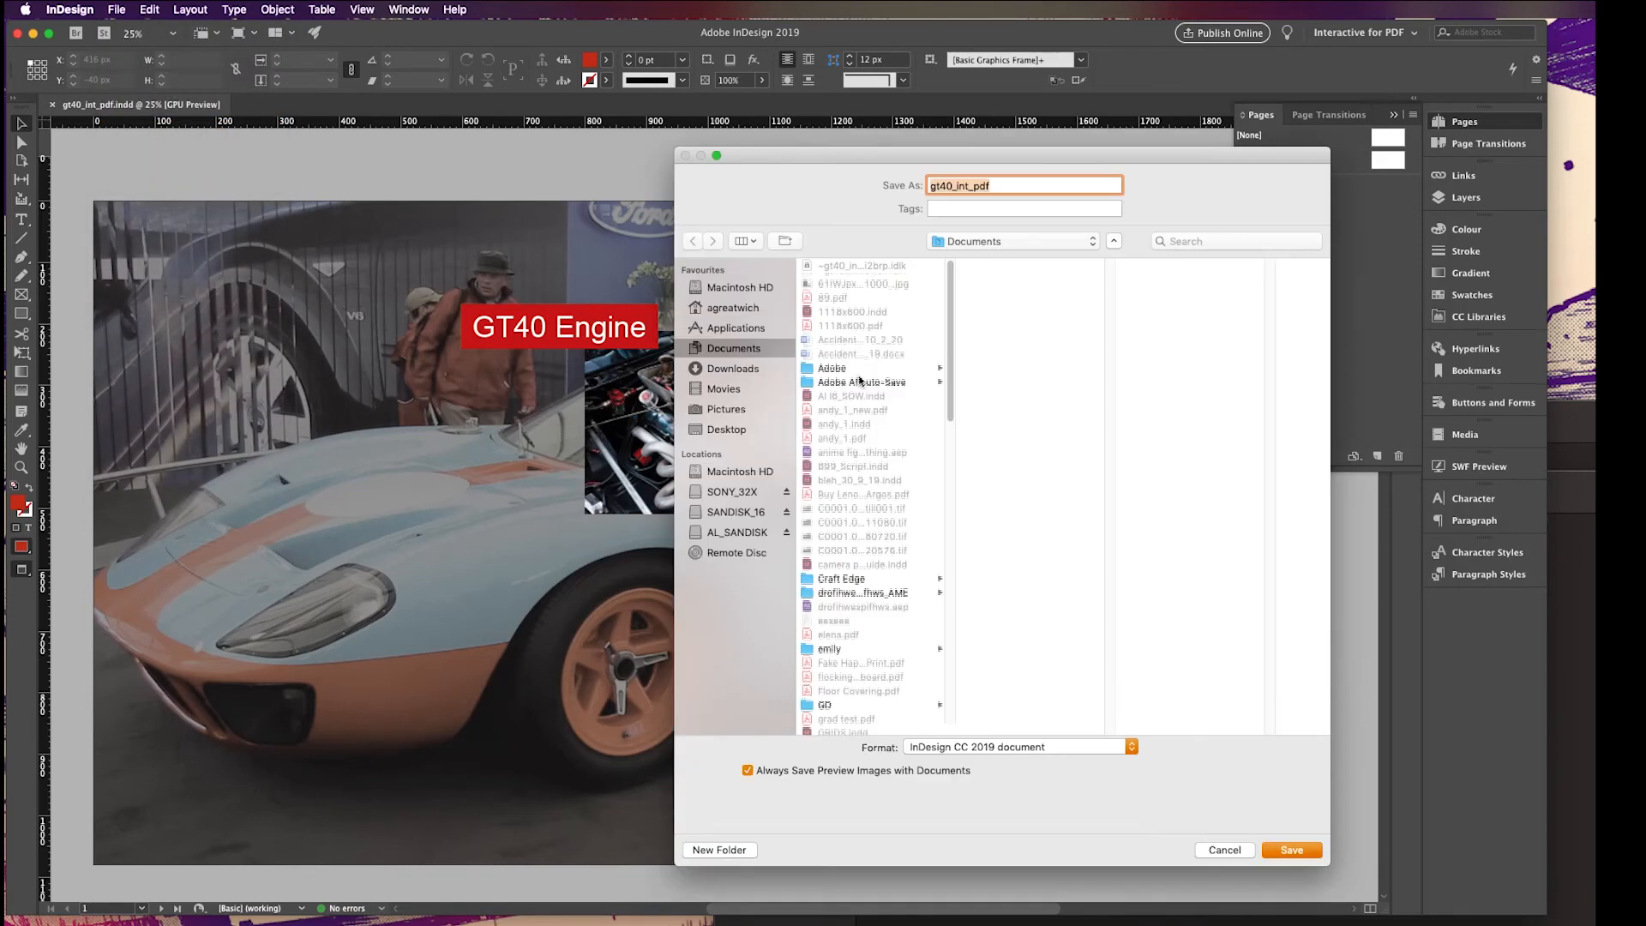
pyautogui.click(1000, 747)
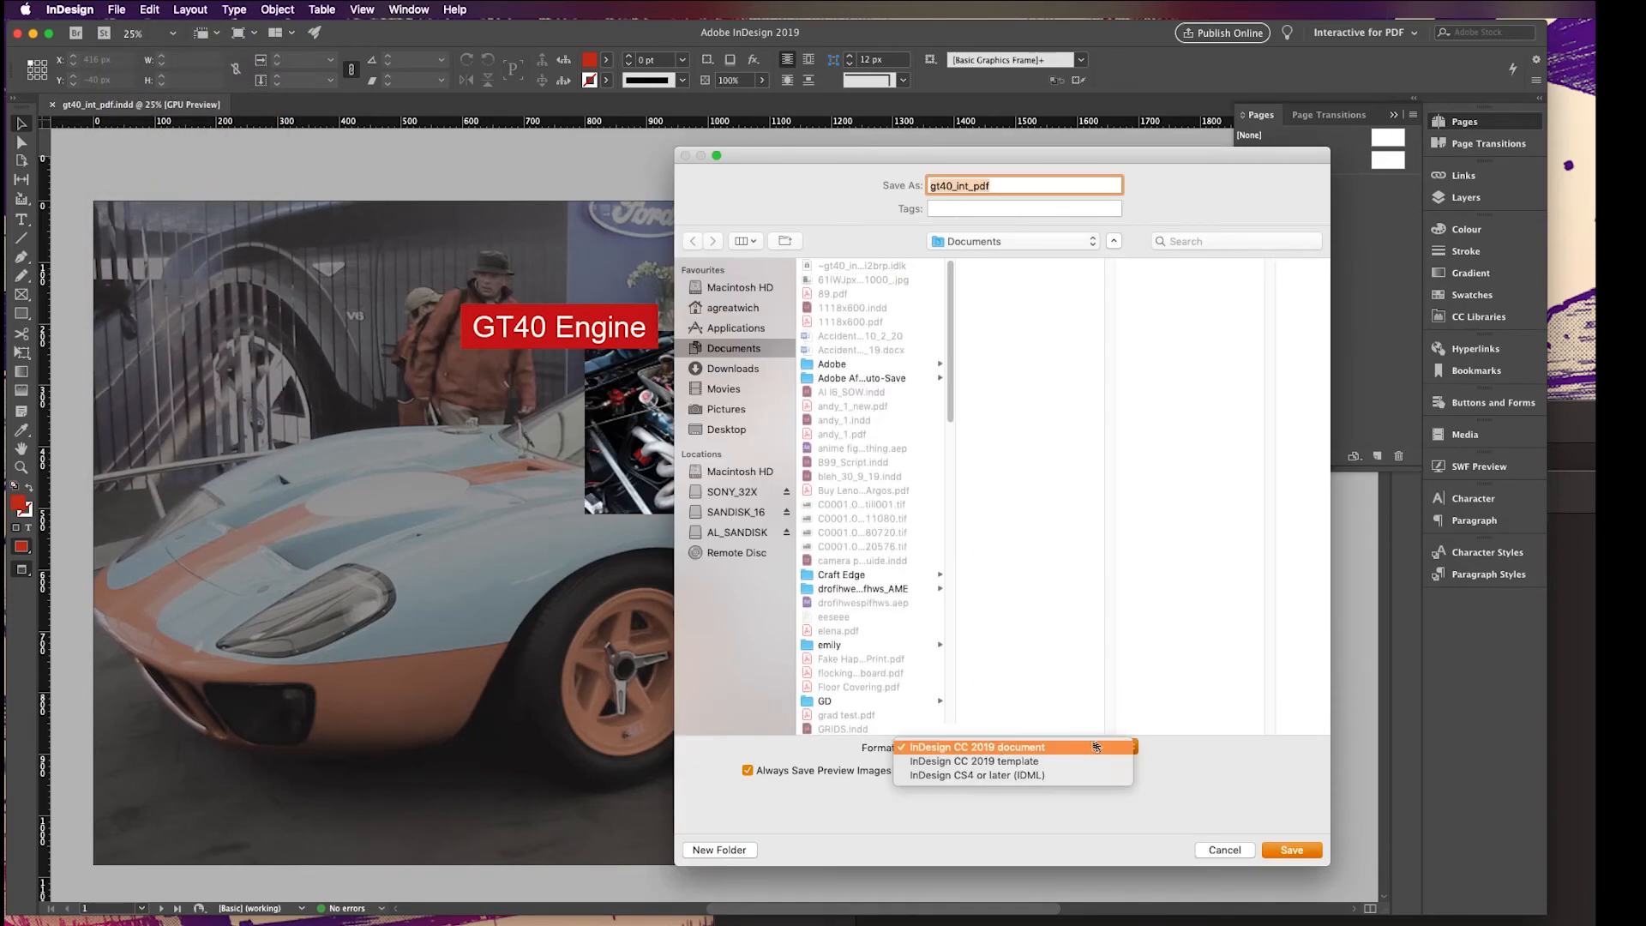
pyautogui.click(1204, 779)
pyautogui.click(1291, 852)
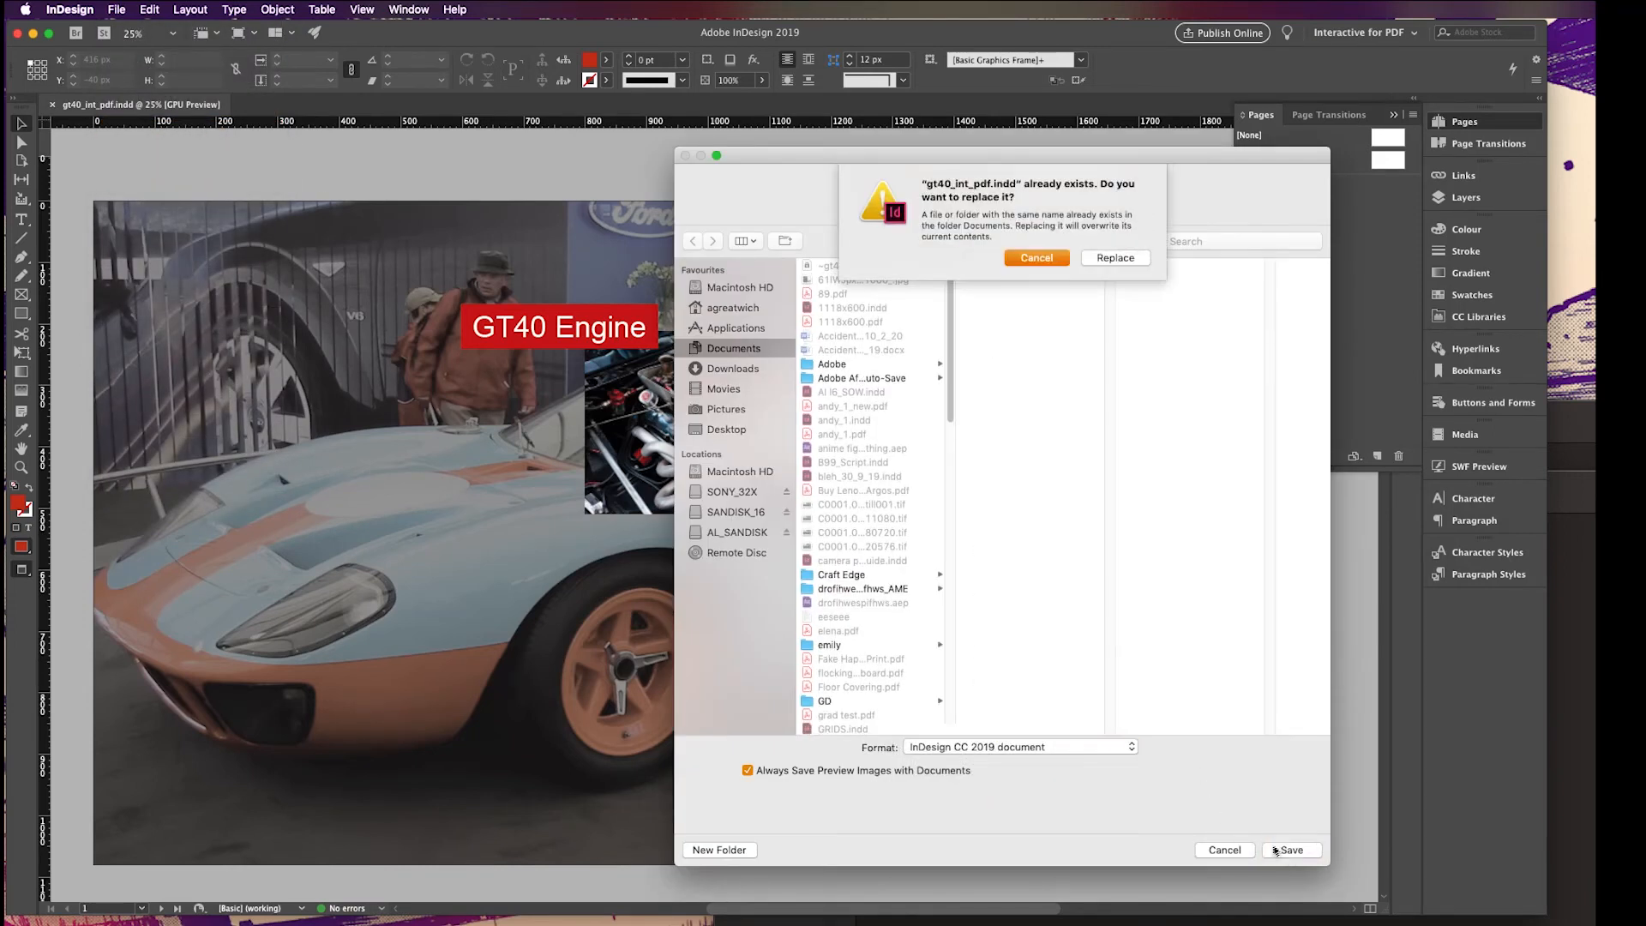
pyautogui.click(1114, 258)
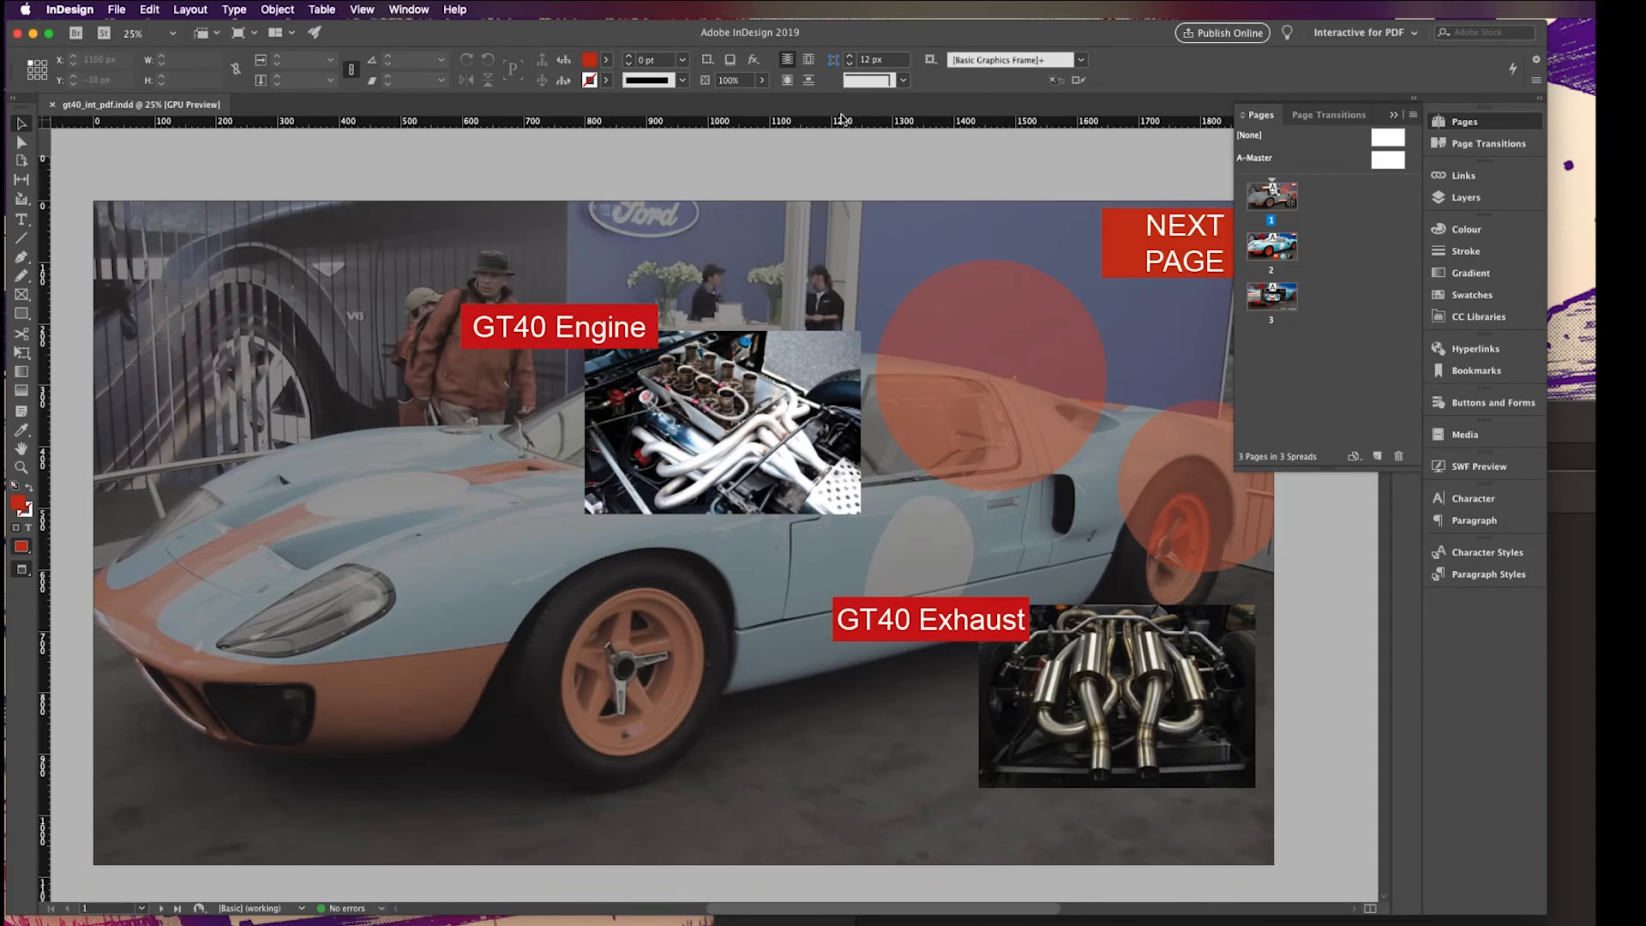
# Set up an export in Adobe PDF (Interactive) format with the file name gt40_int_pdf_done_final_done_it'sfinished_done_end
pyautogui.click(158, 9)
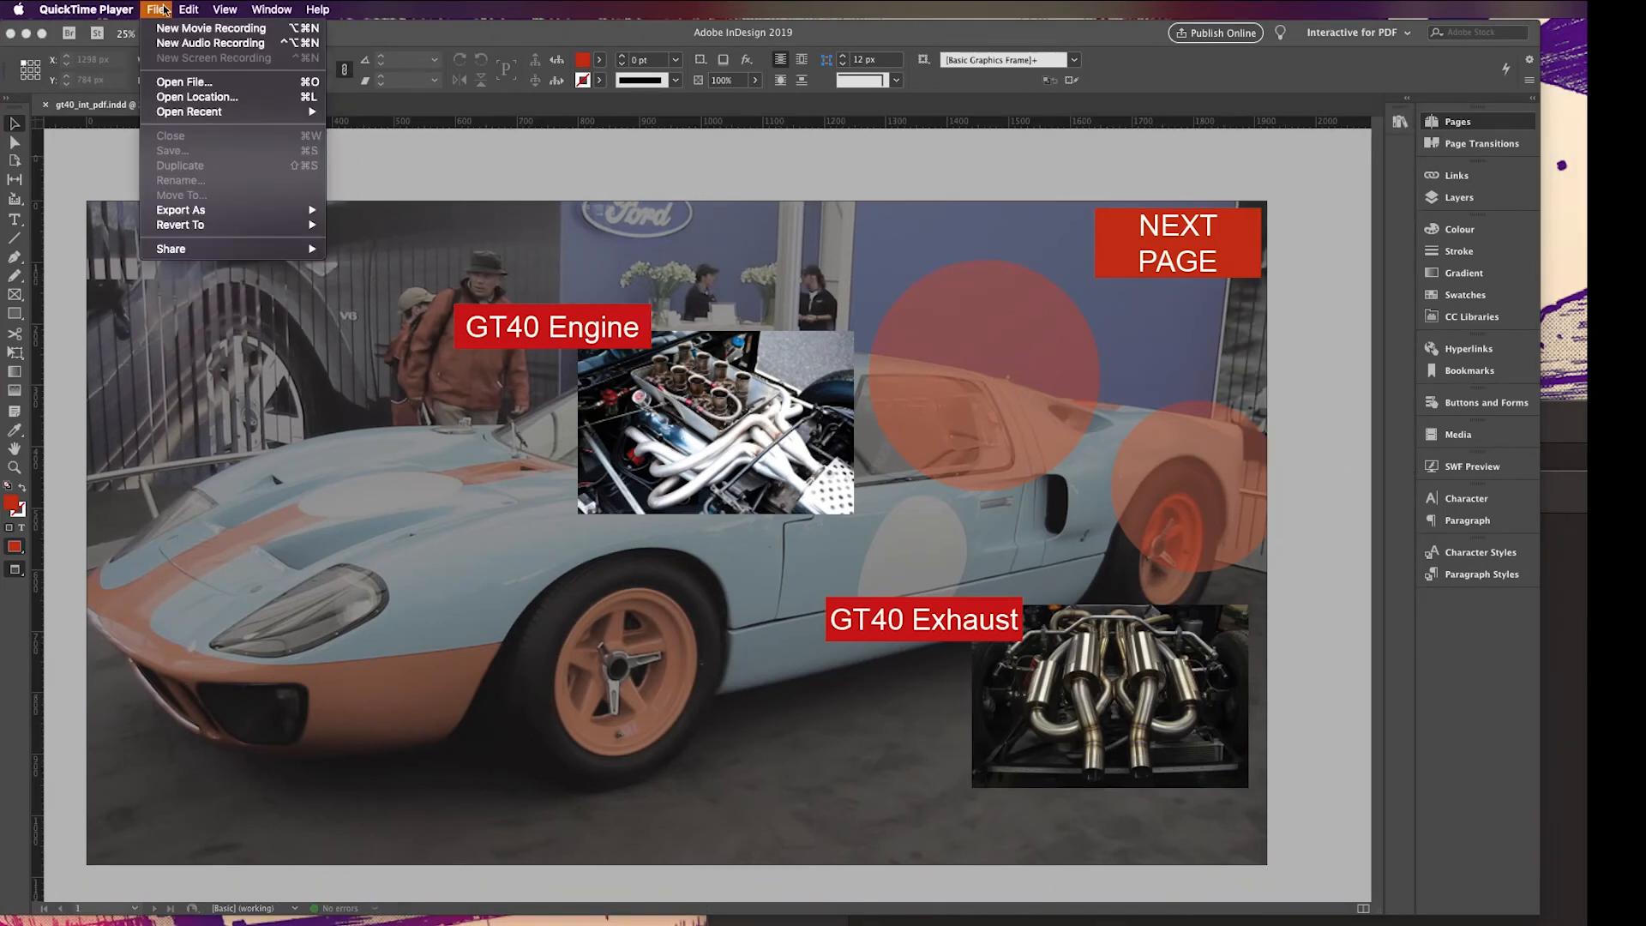
pyautogui.click(77, 130)
pyautogui.click(142, 8)
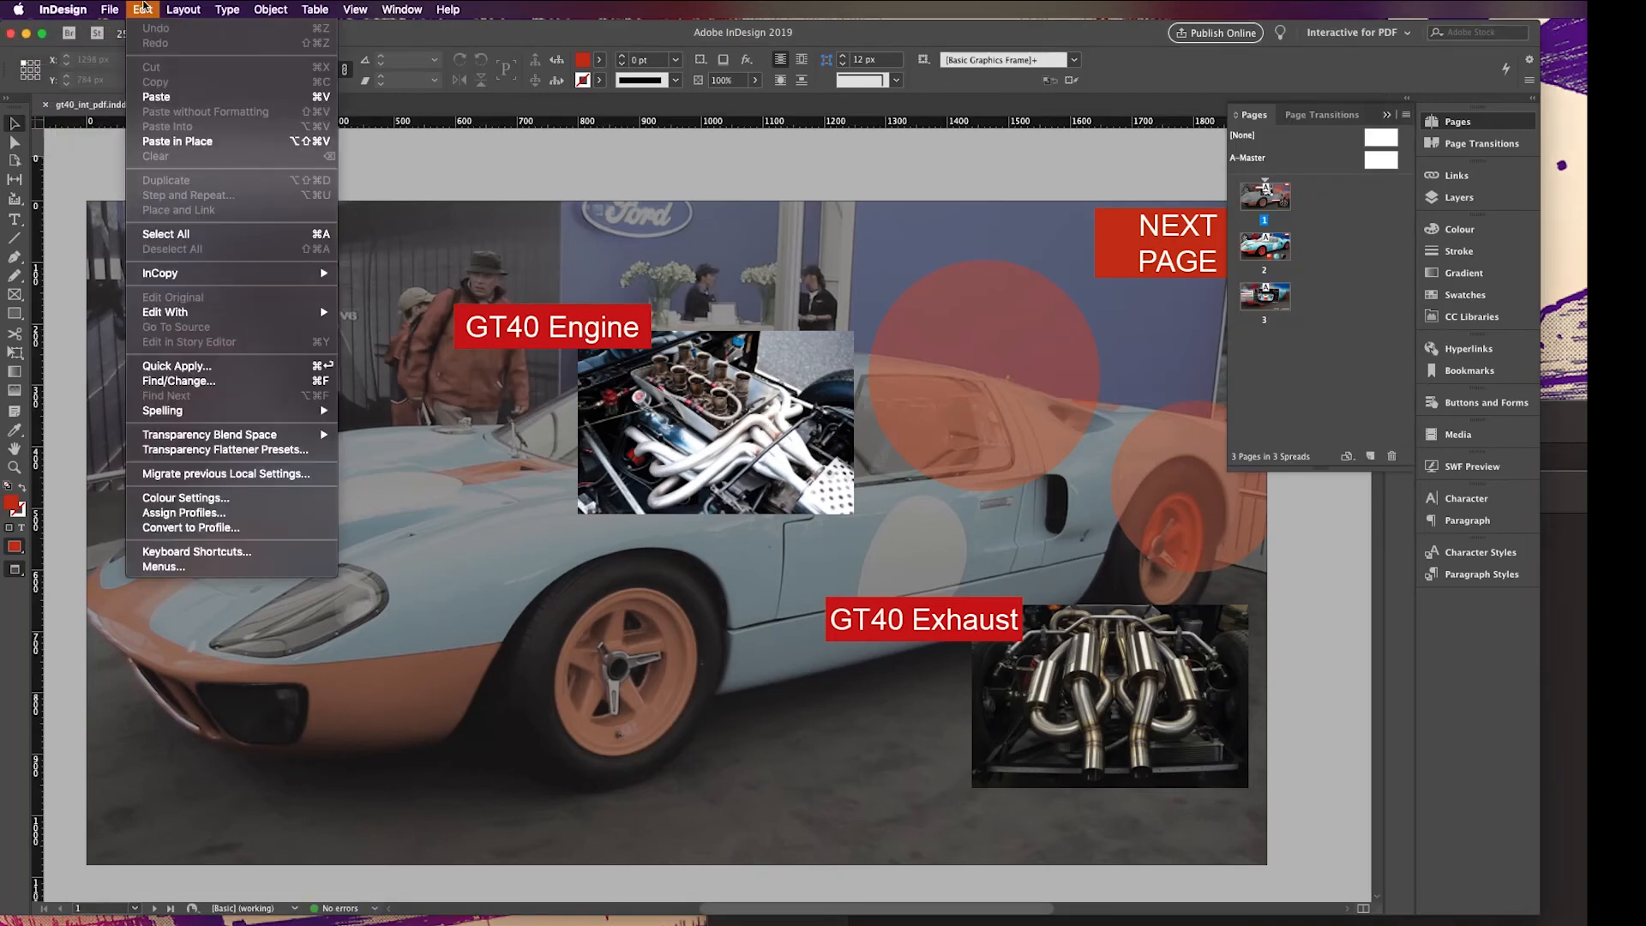
pyautogui.moveTo(126, 10)
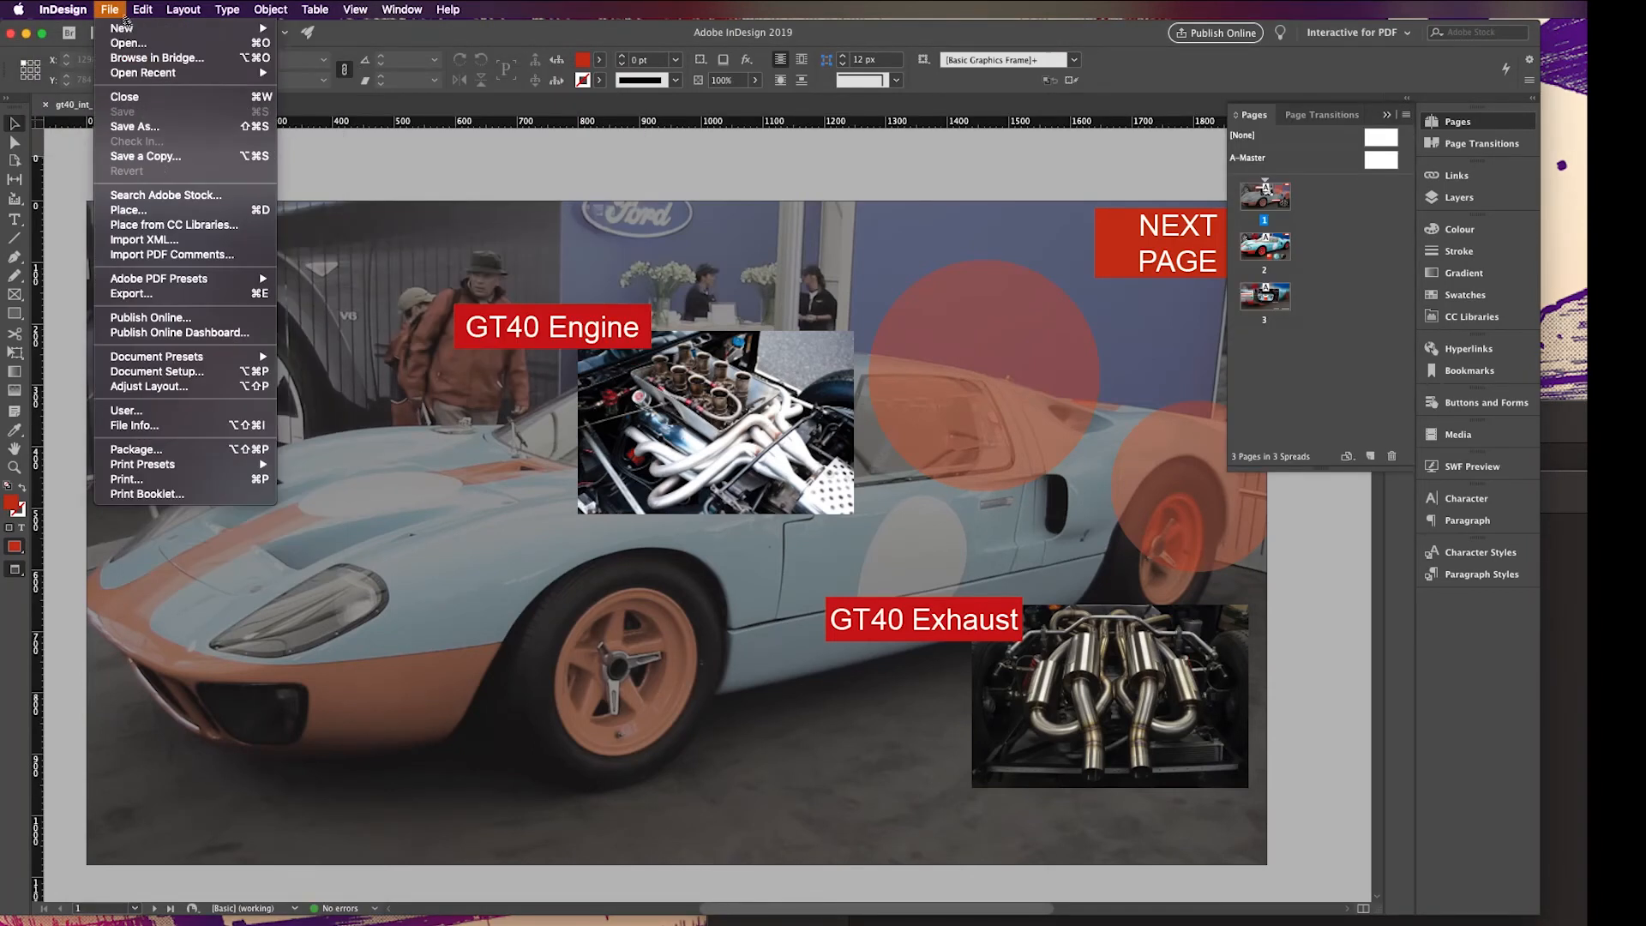
pyautogui.click(179, 294)
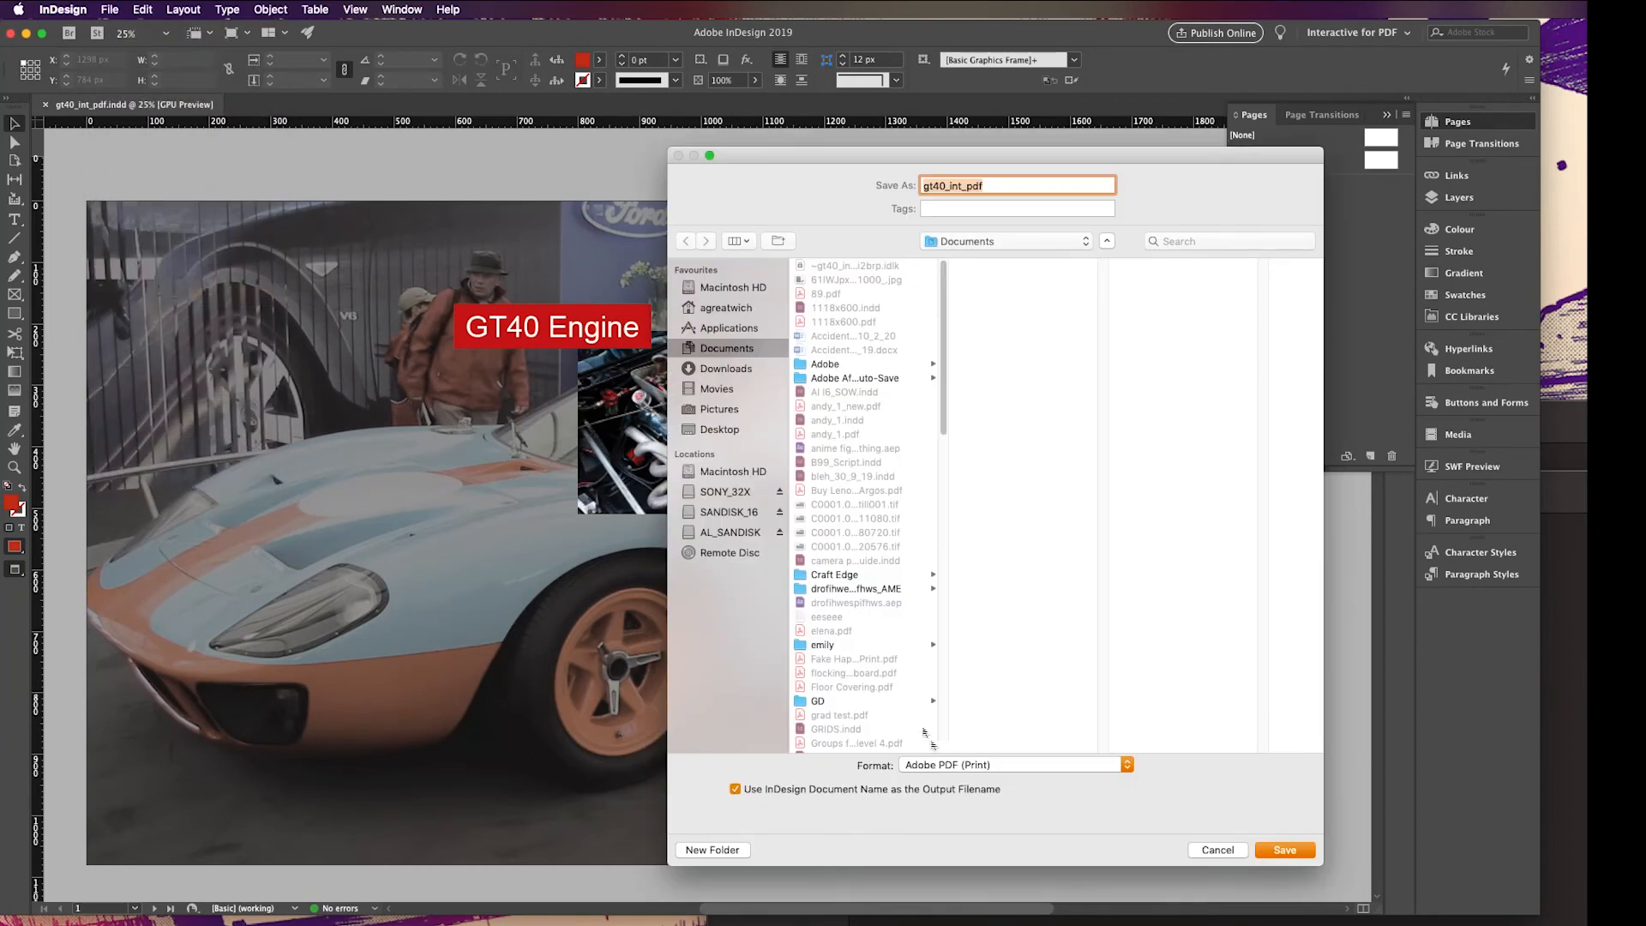
pyautogui.click(986, 766)
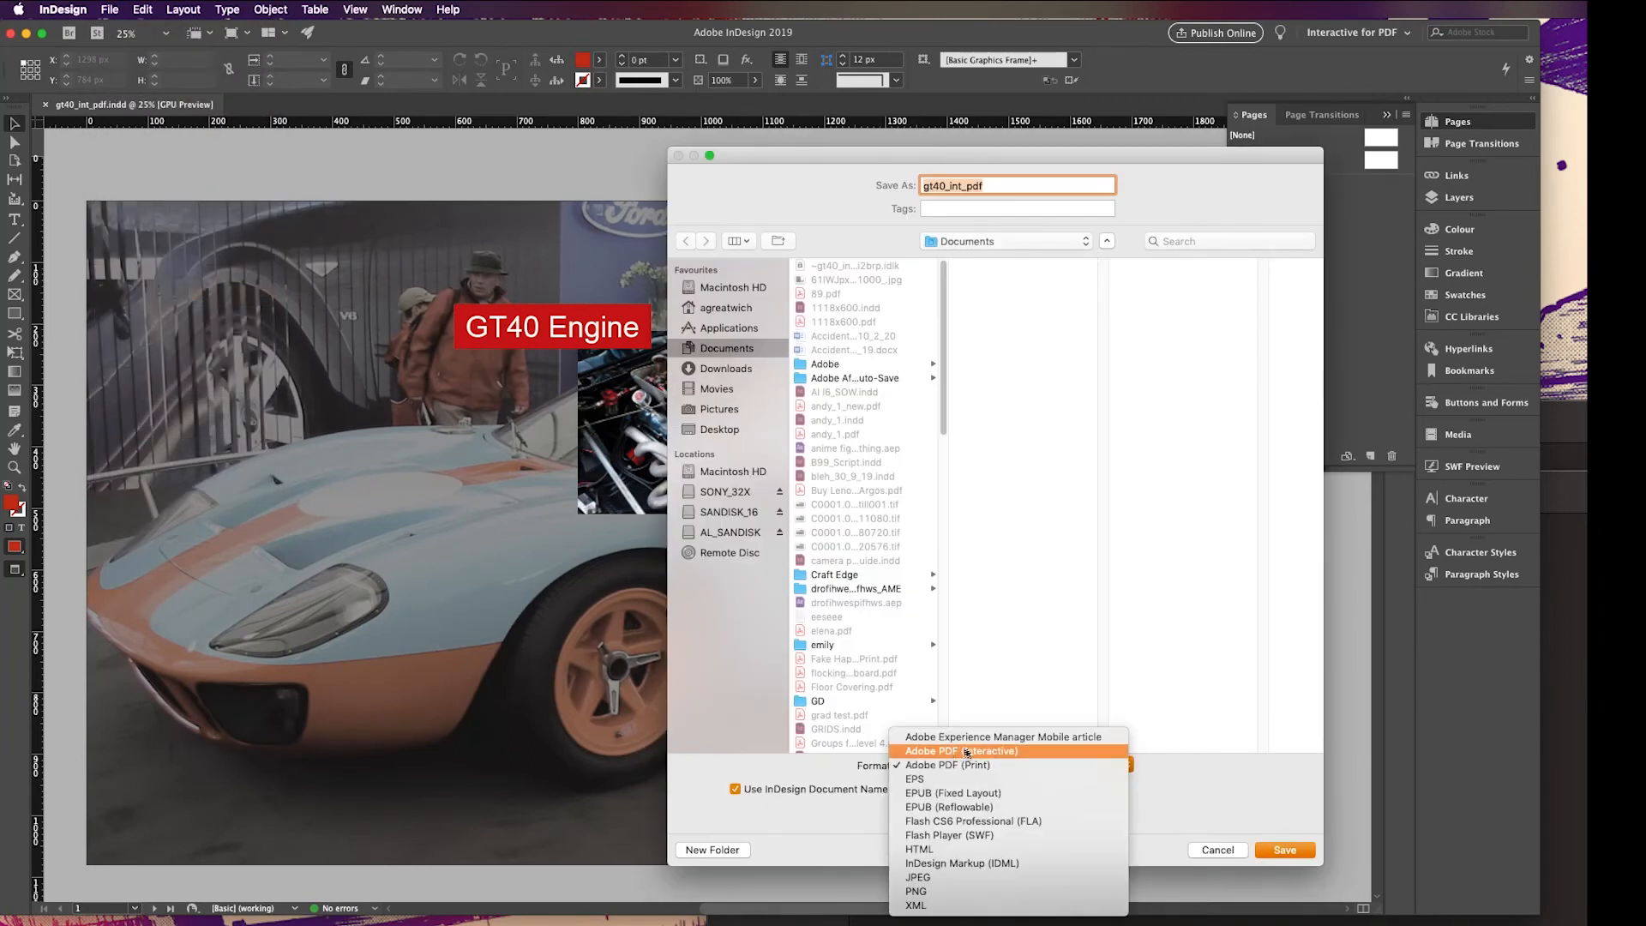
pyautogui.click(1011, 754)
pyautogui.click(1021, 190)
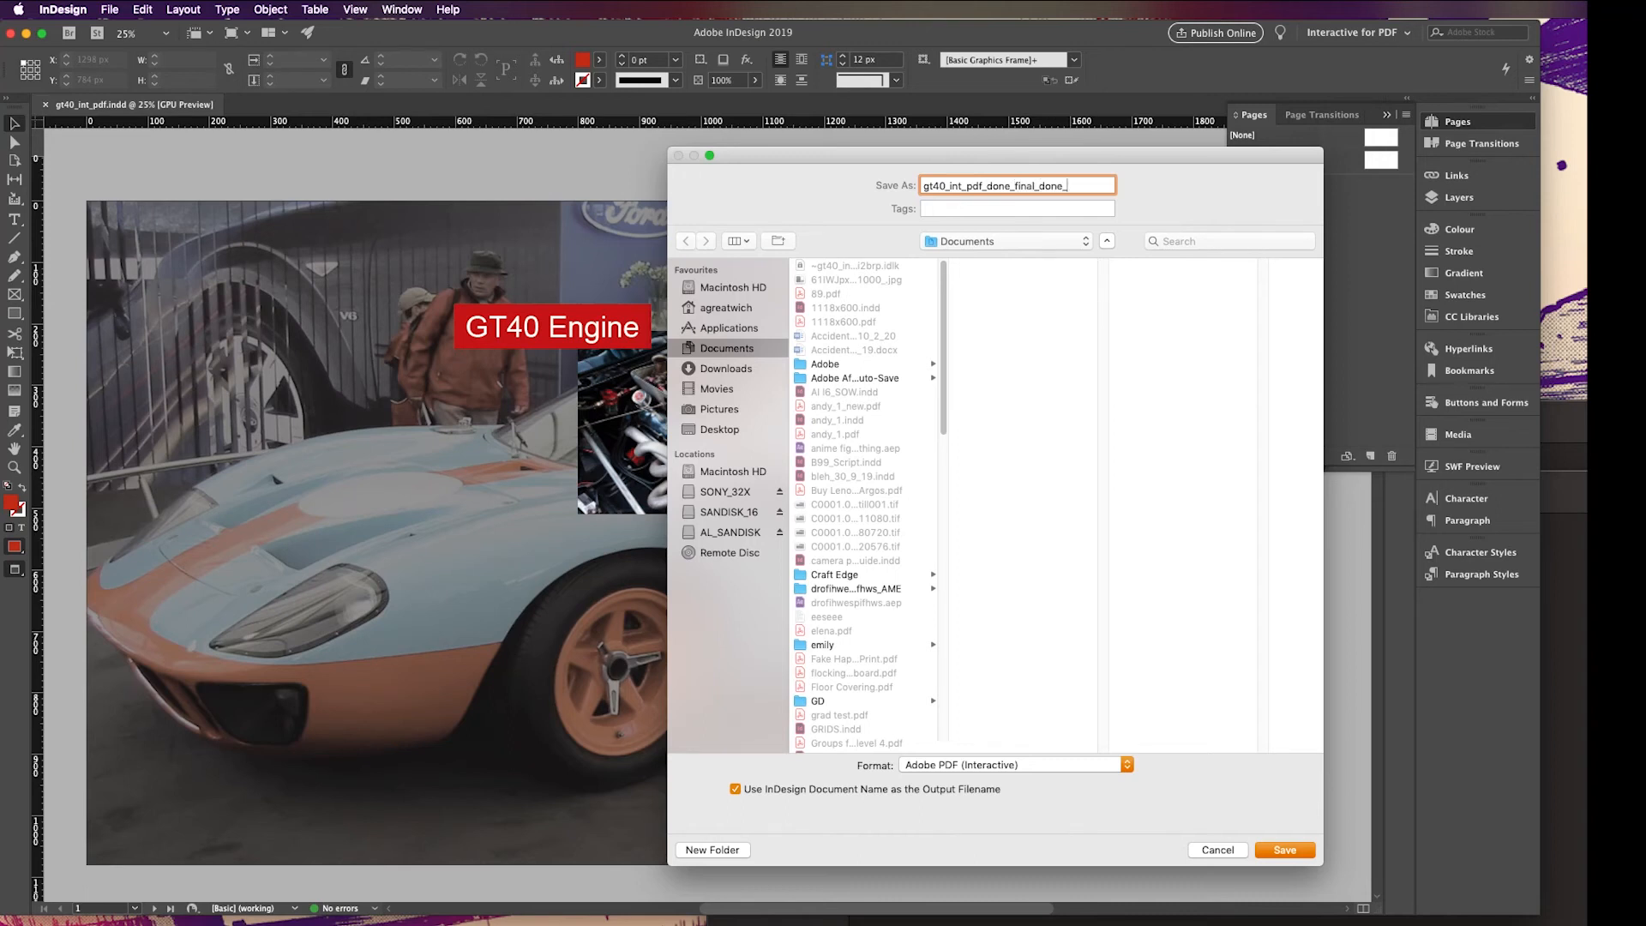
pyautogui.write('ed_done_end')
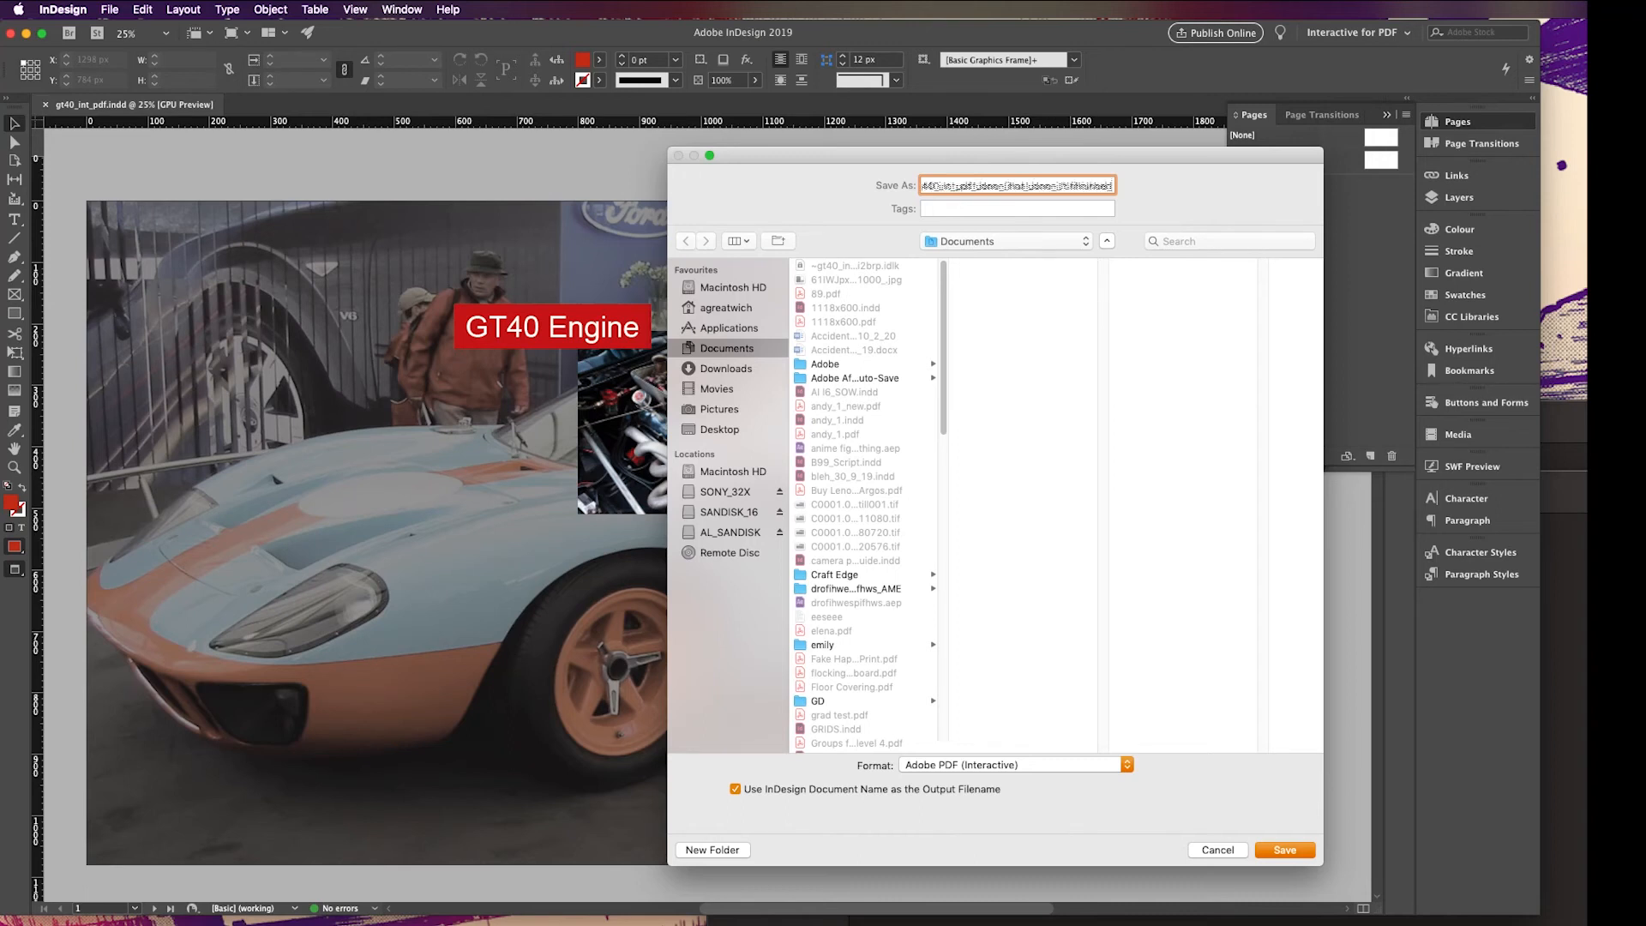
# Choose the 'PDF interactive' folder inside Documents > sessions as the export location and continue to the export settings
pyautogui.click(725, 368)
pyautogui.click(740, 352)
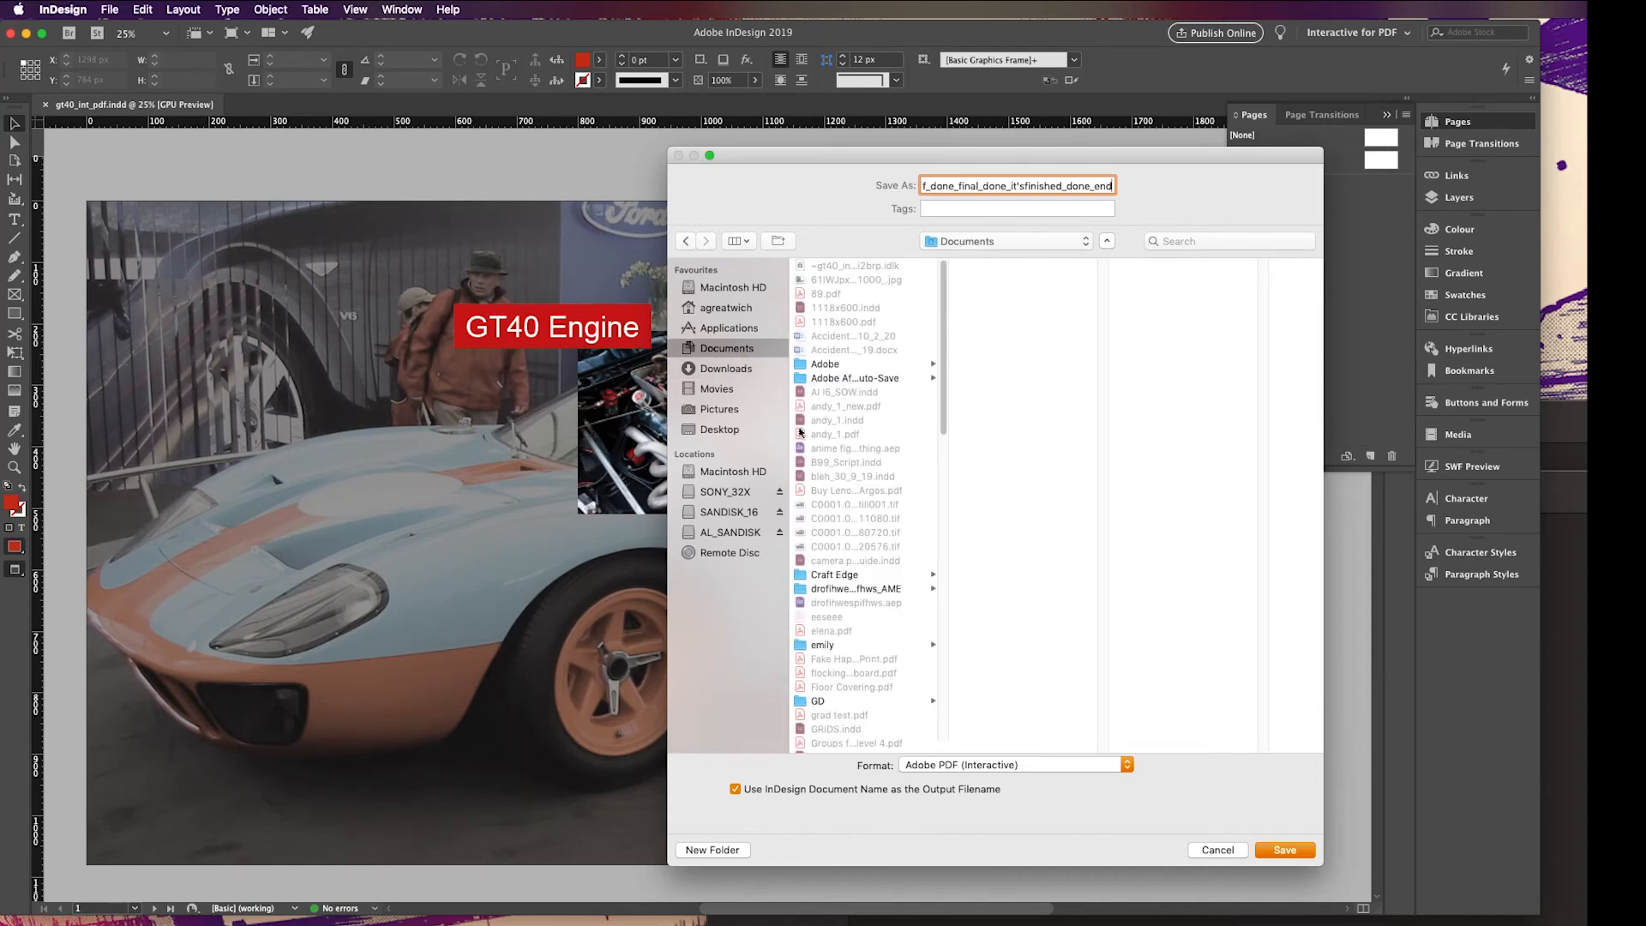
pyautogui.scroll(10, 845, 410)
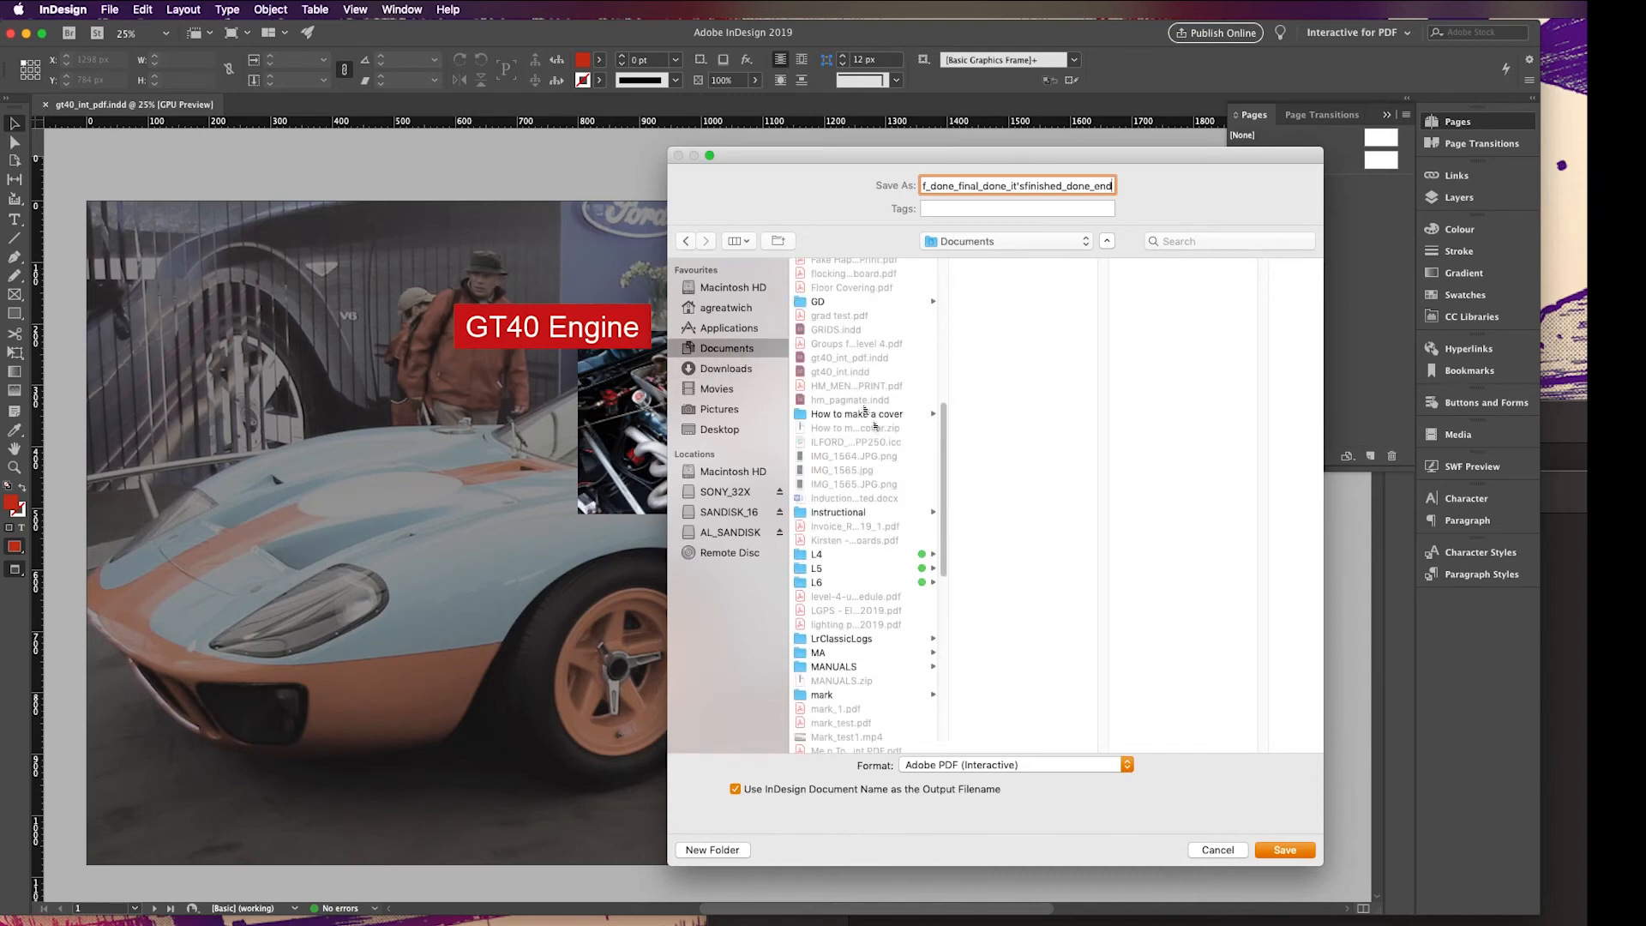
pyautogui.scroll(-10, 846, 669)
pyautogui.click(848, 593)
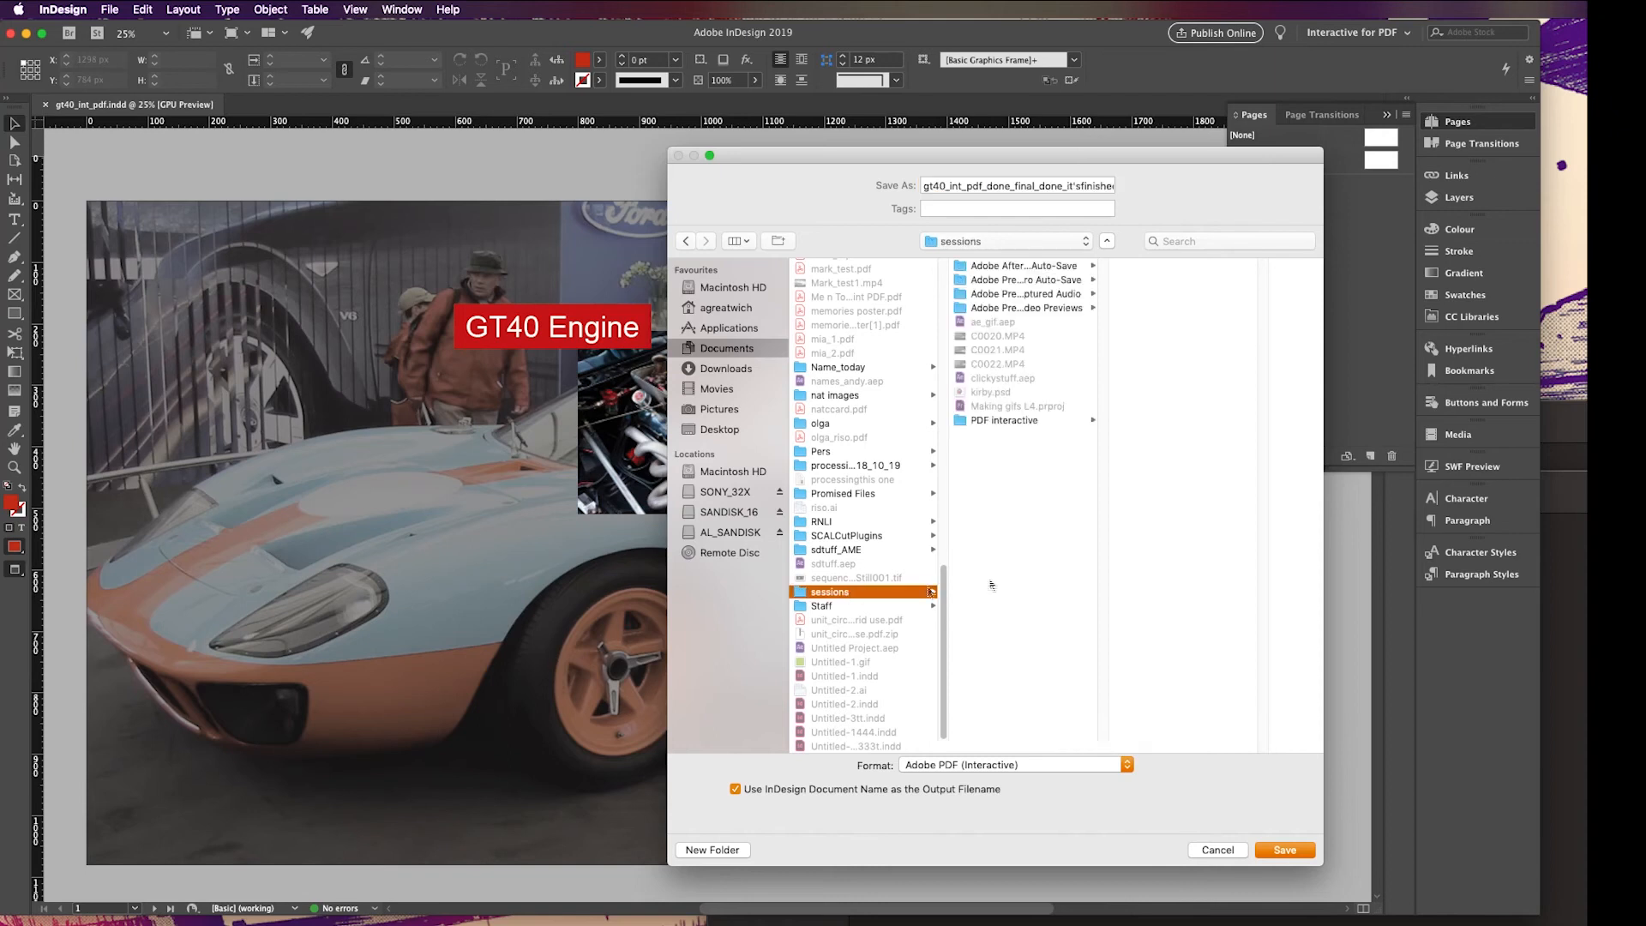
pyautogui.click(1016, 420)
pyautogui.click(1285, 850)
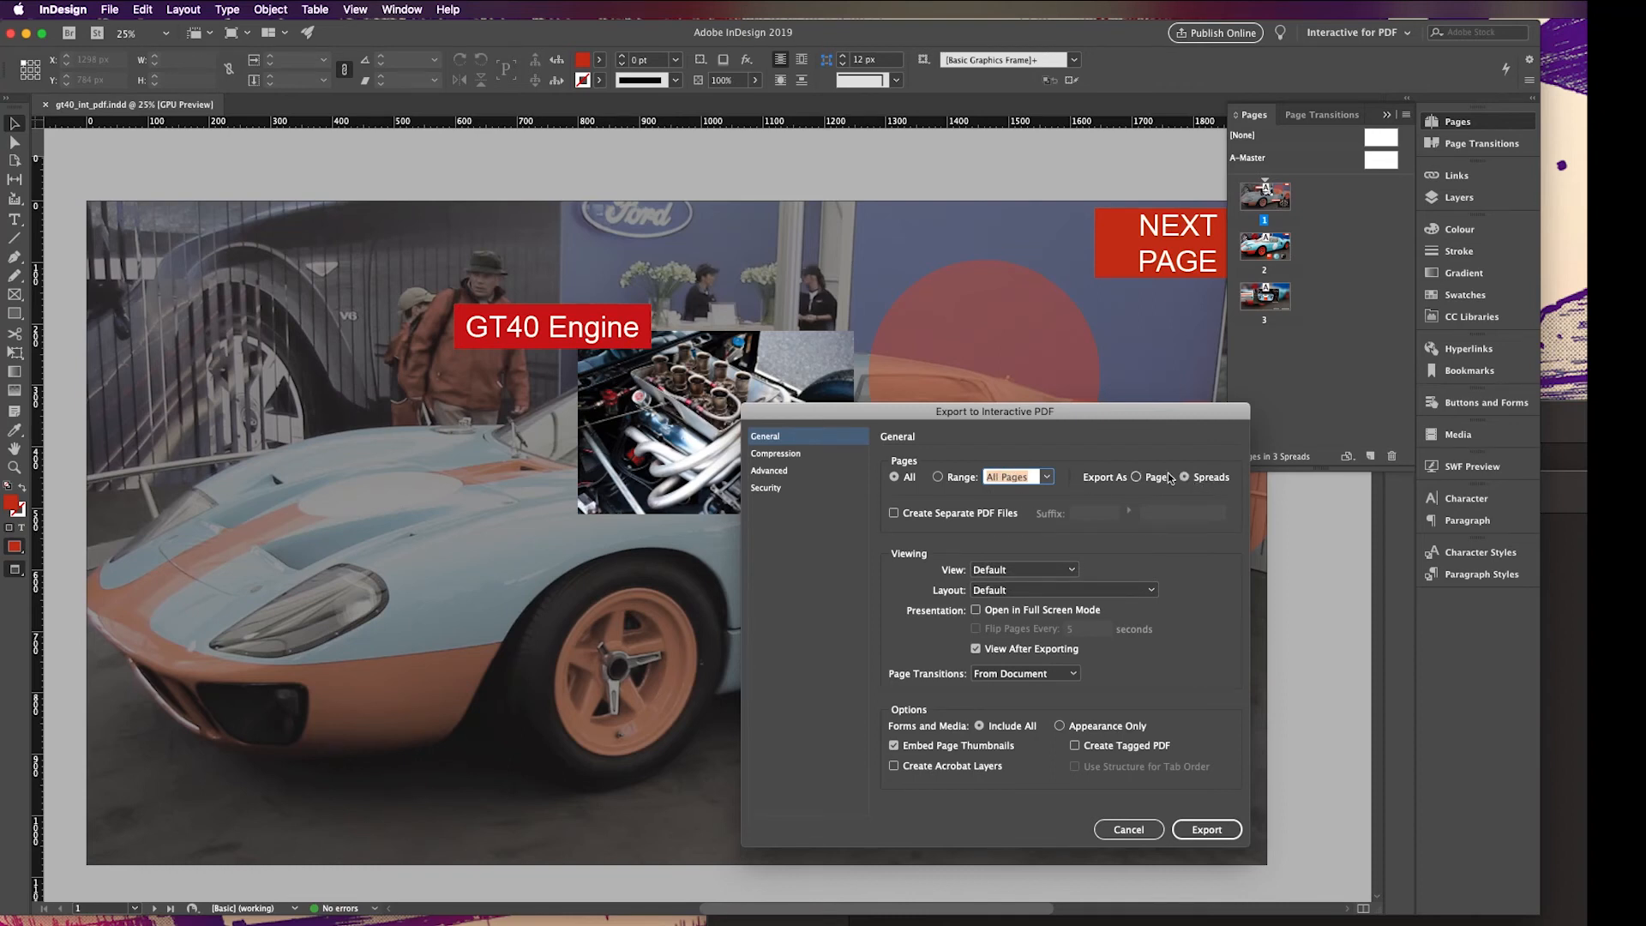
# Review the compression, advanced, security and general settings of the interactive PDF export, including the available page transitions
pyautogui.click(771, 452)
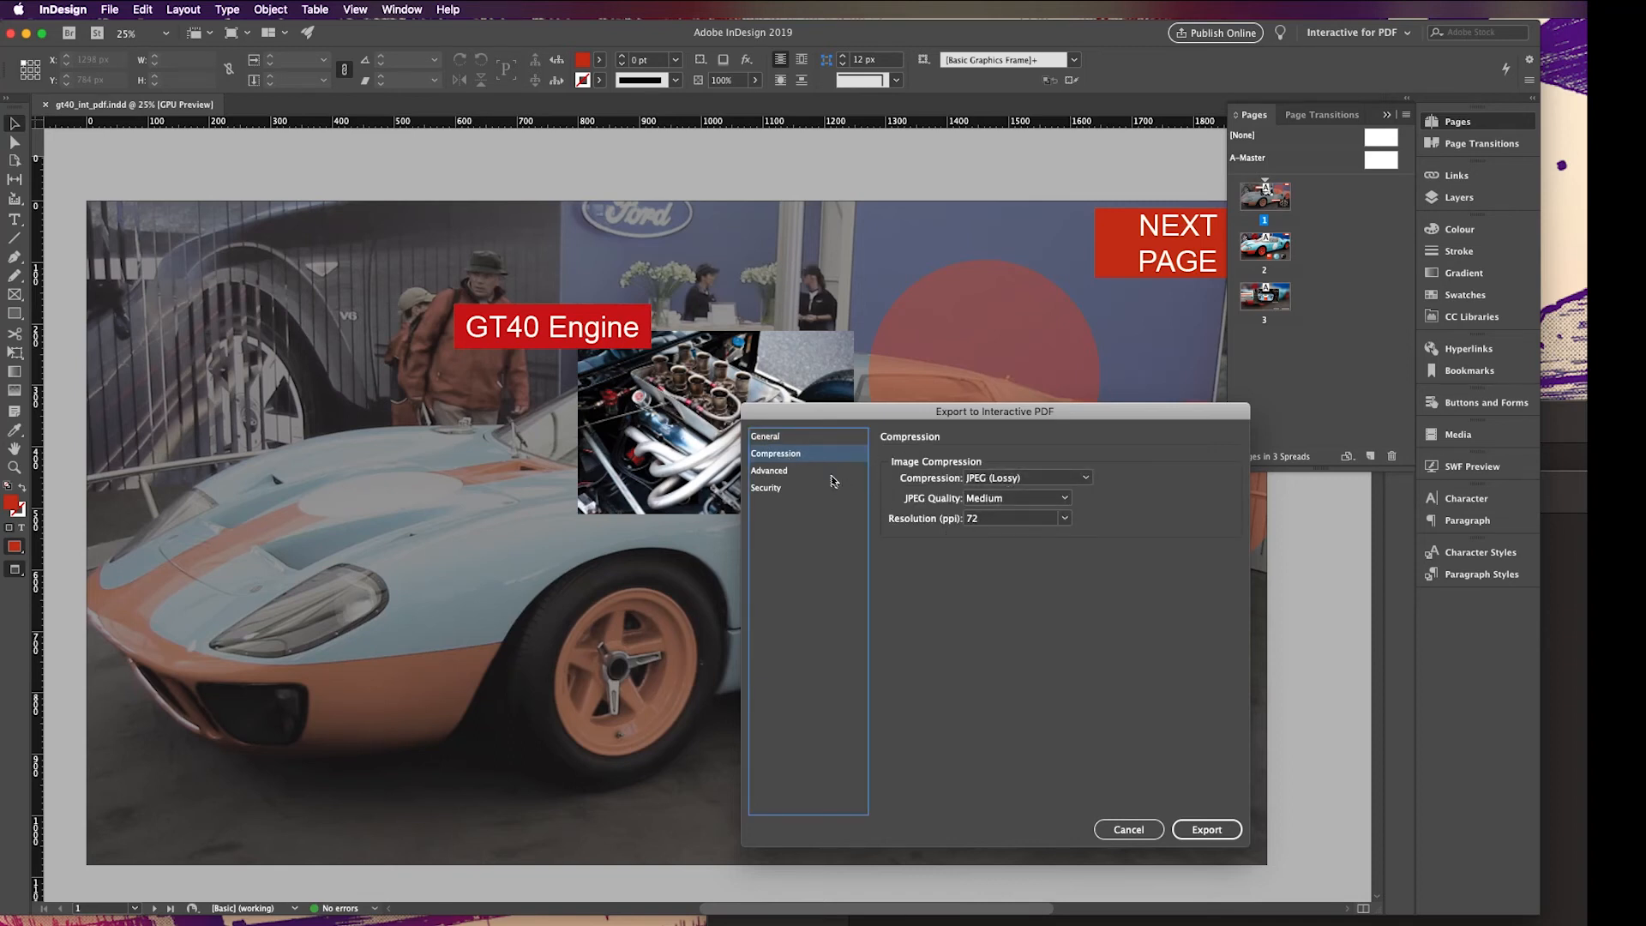
pyautogui.click(789, 472)
pyautogui.click(785, 487)
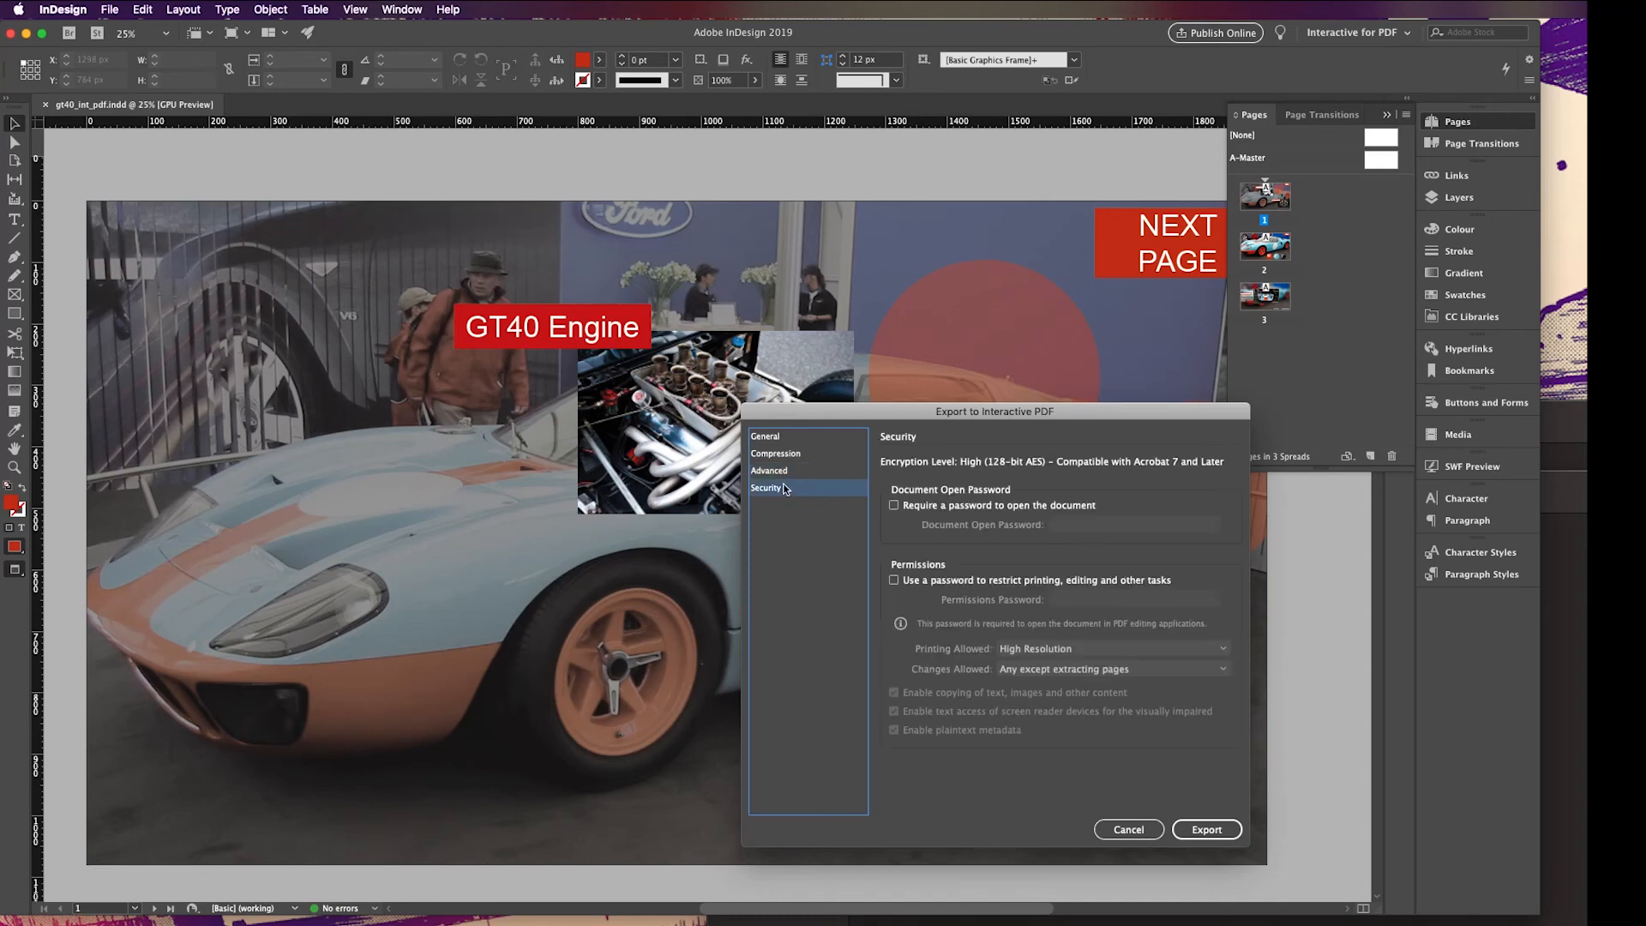
pyautogui.click(782, 454)
pyautogui.click(770, 437)
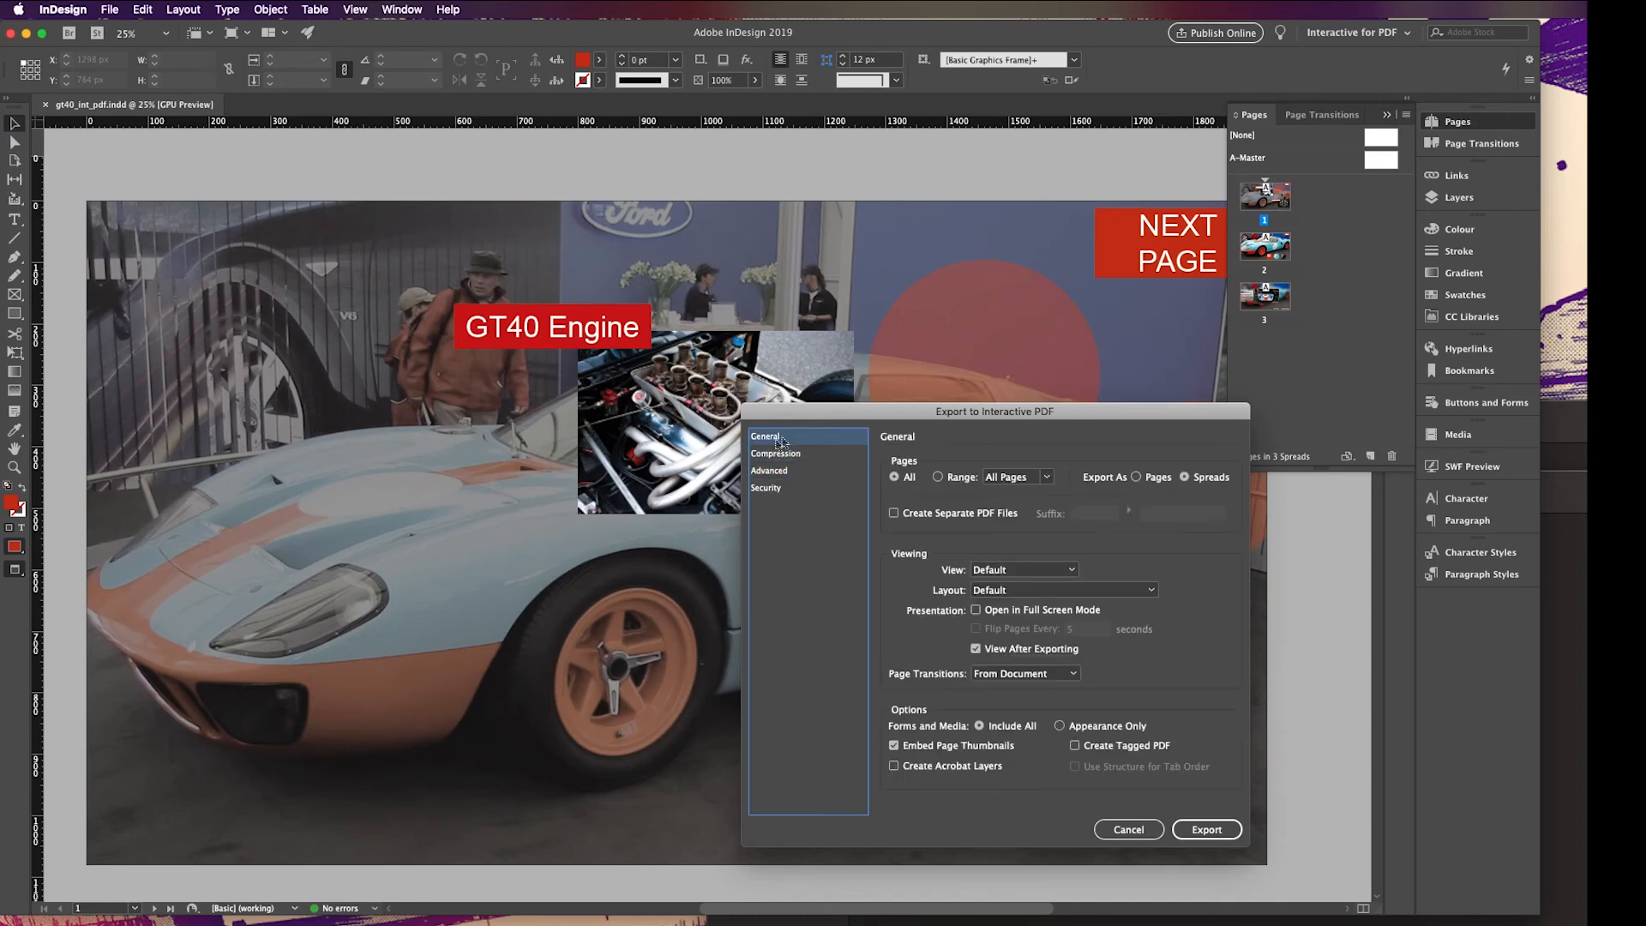
pyautogui.click(995, 677)
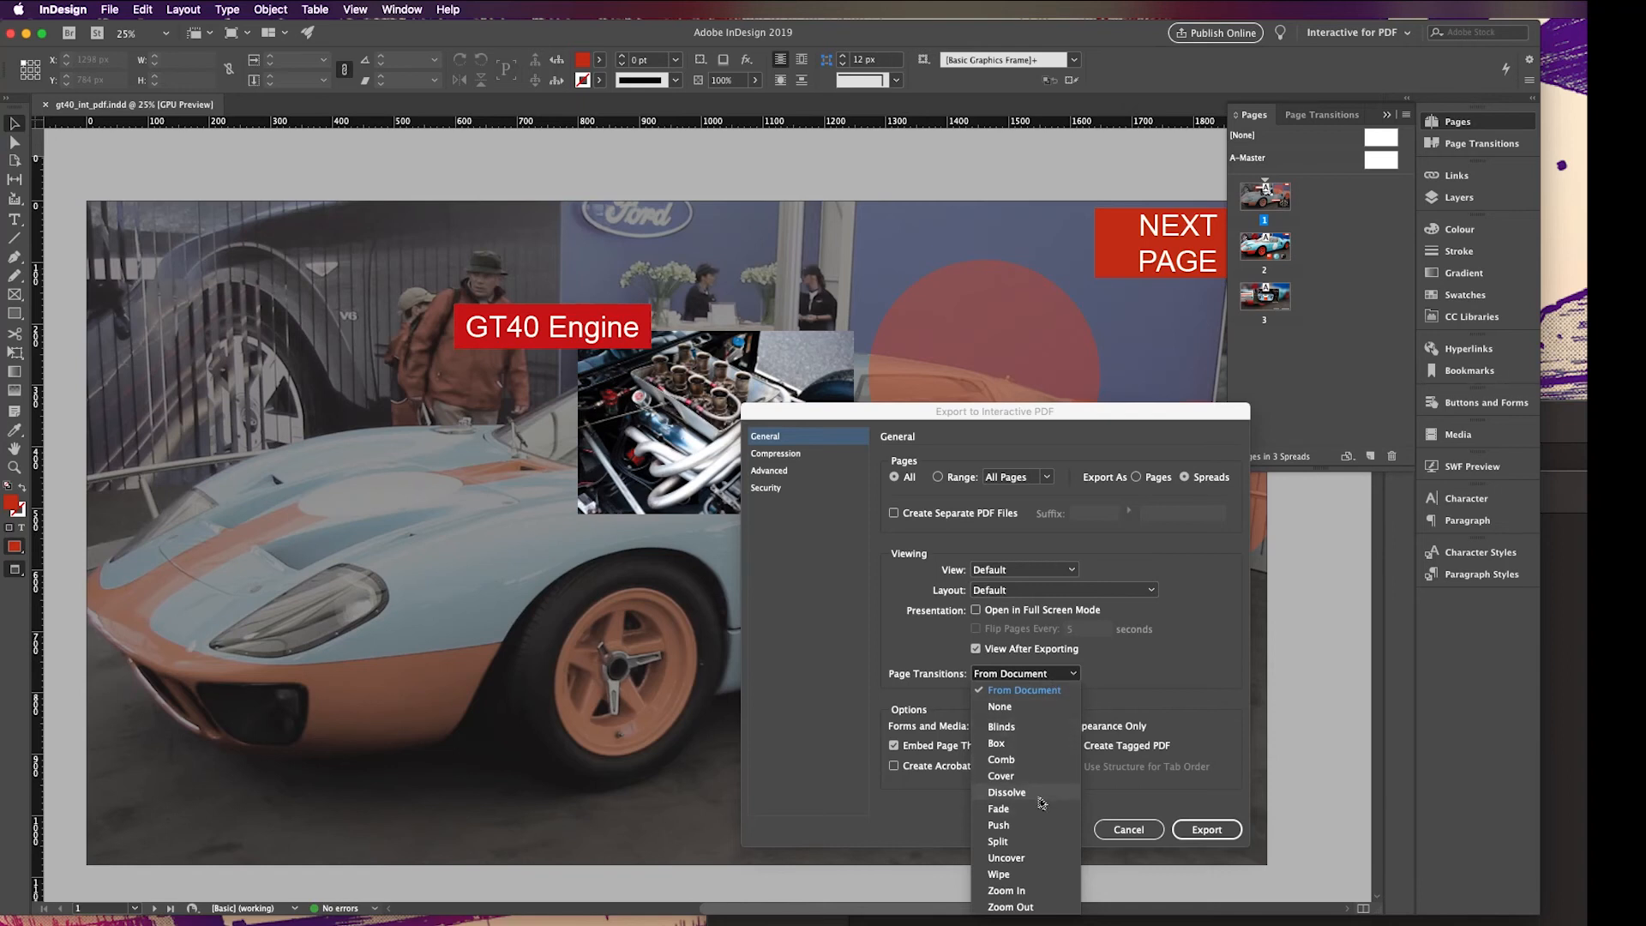
pyautogui.click(1154, 688)
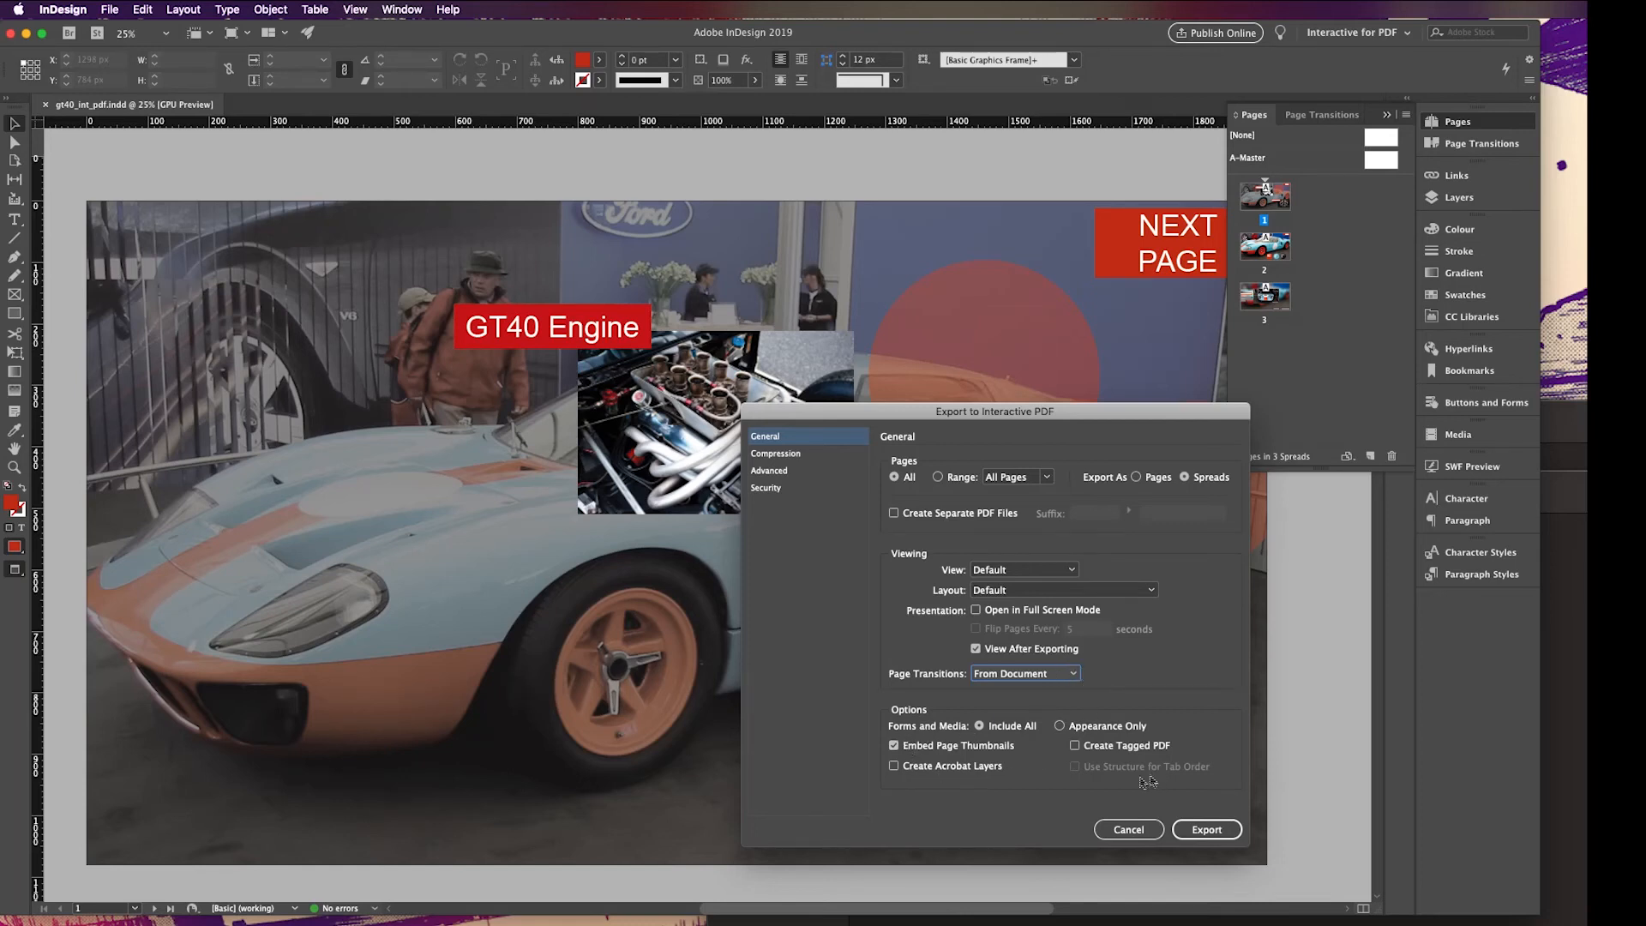
# Export the interactive PDF of all pages, accepting the warnings about unsupported button actions
pyautogui.click(1204, 831)
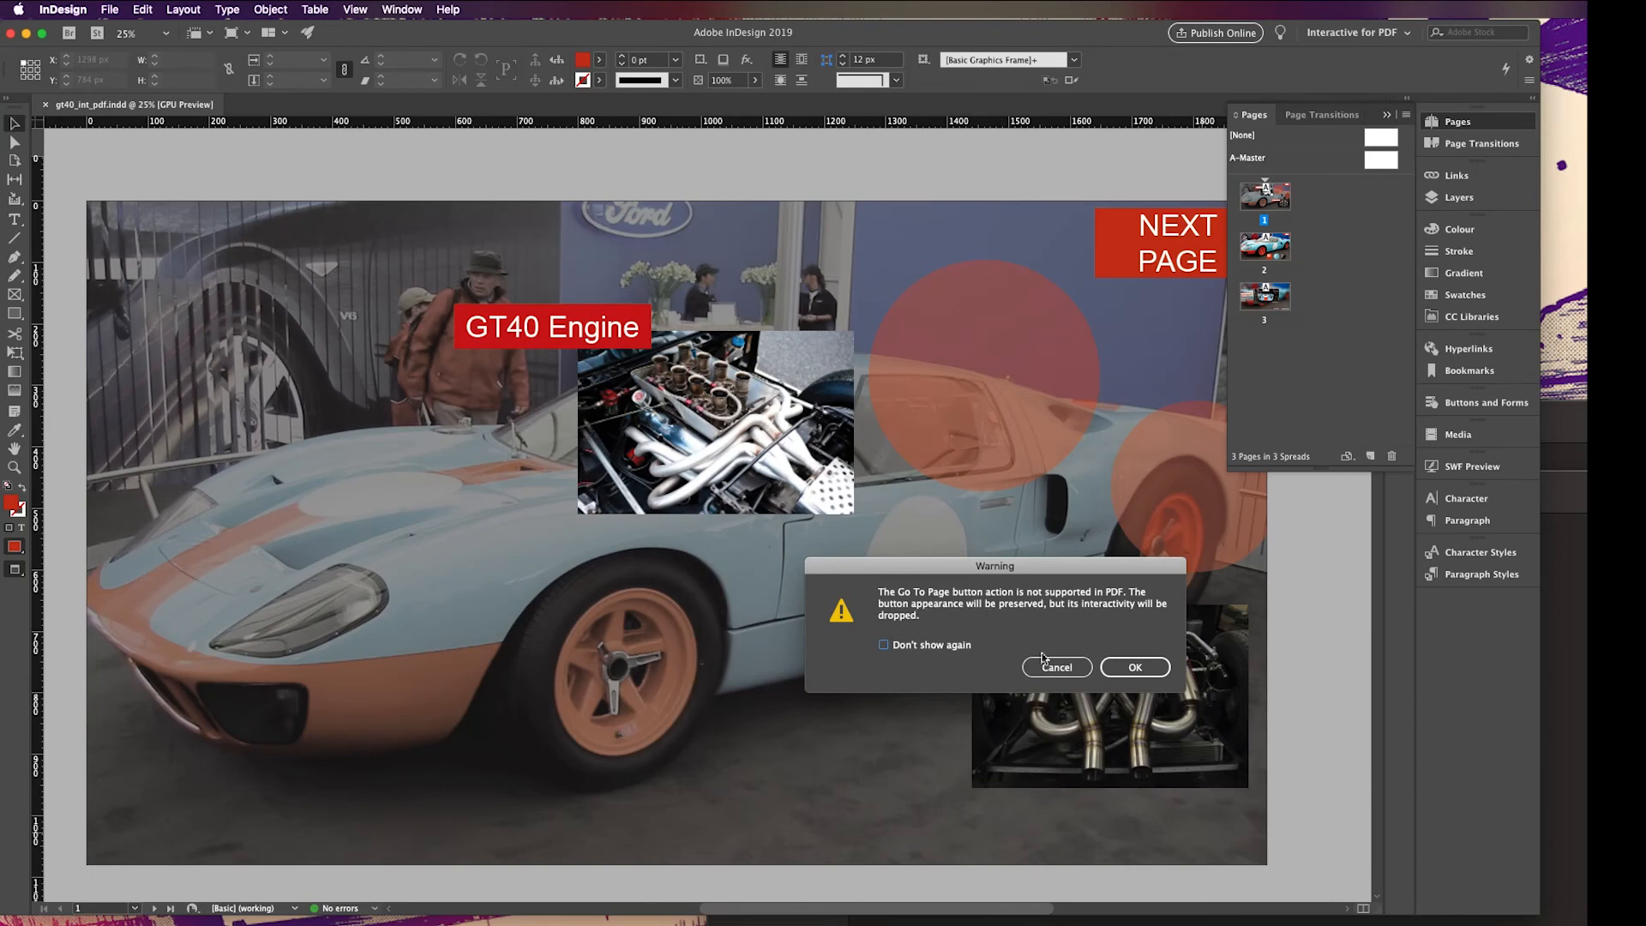
pyautogui.click(1129, 672)
pyautogui.click(1128, 670)
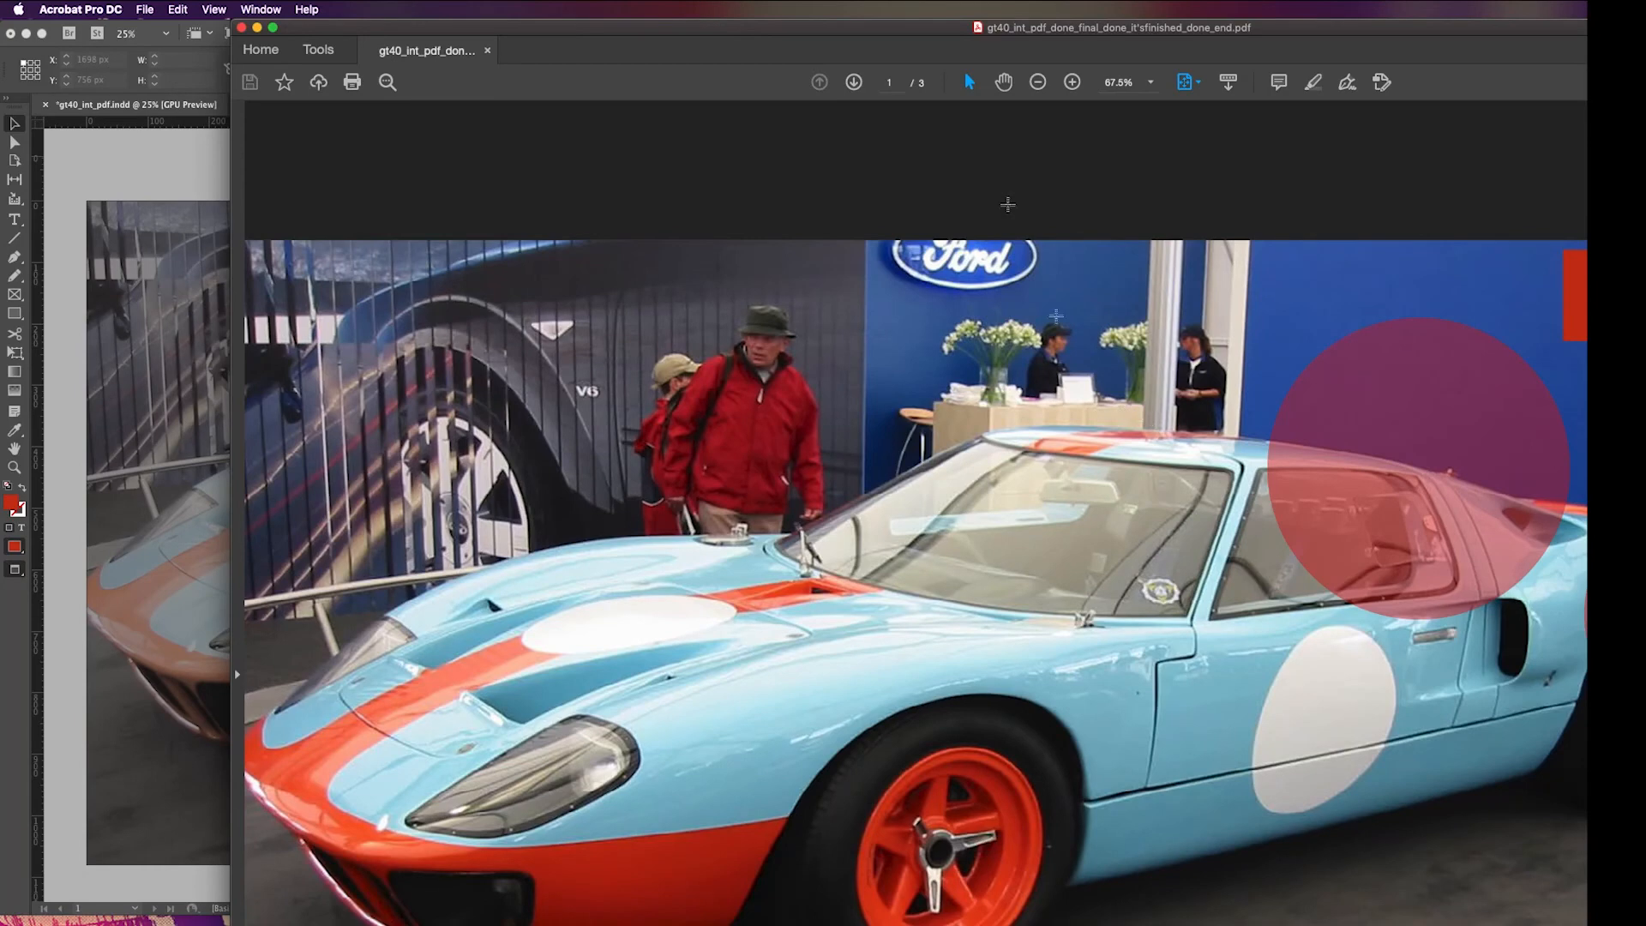
# In Acrobat, bring the exported PDF fully into view, test the page 1 rollover hotspots and follow the NEXT PAGE button
pyautogui.moveTo(1039, 25); pyautogui.dragTo(810, 18)
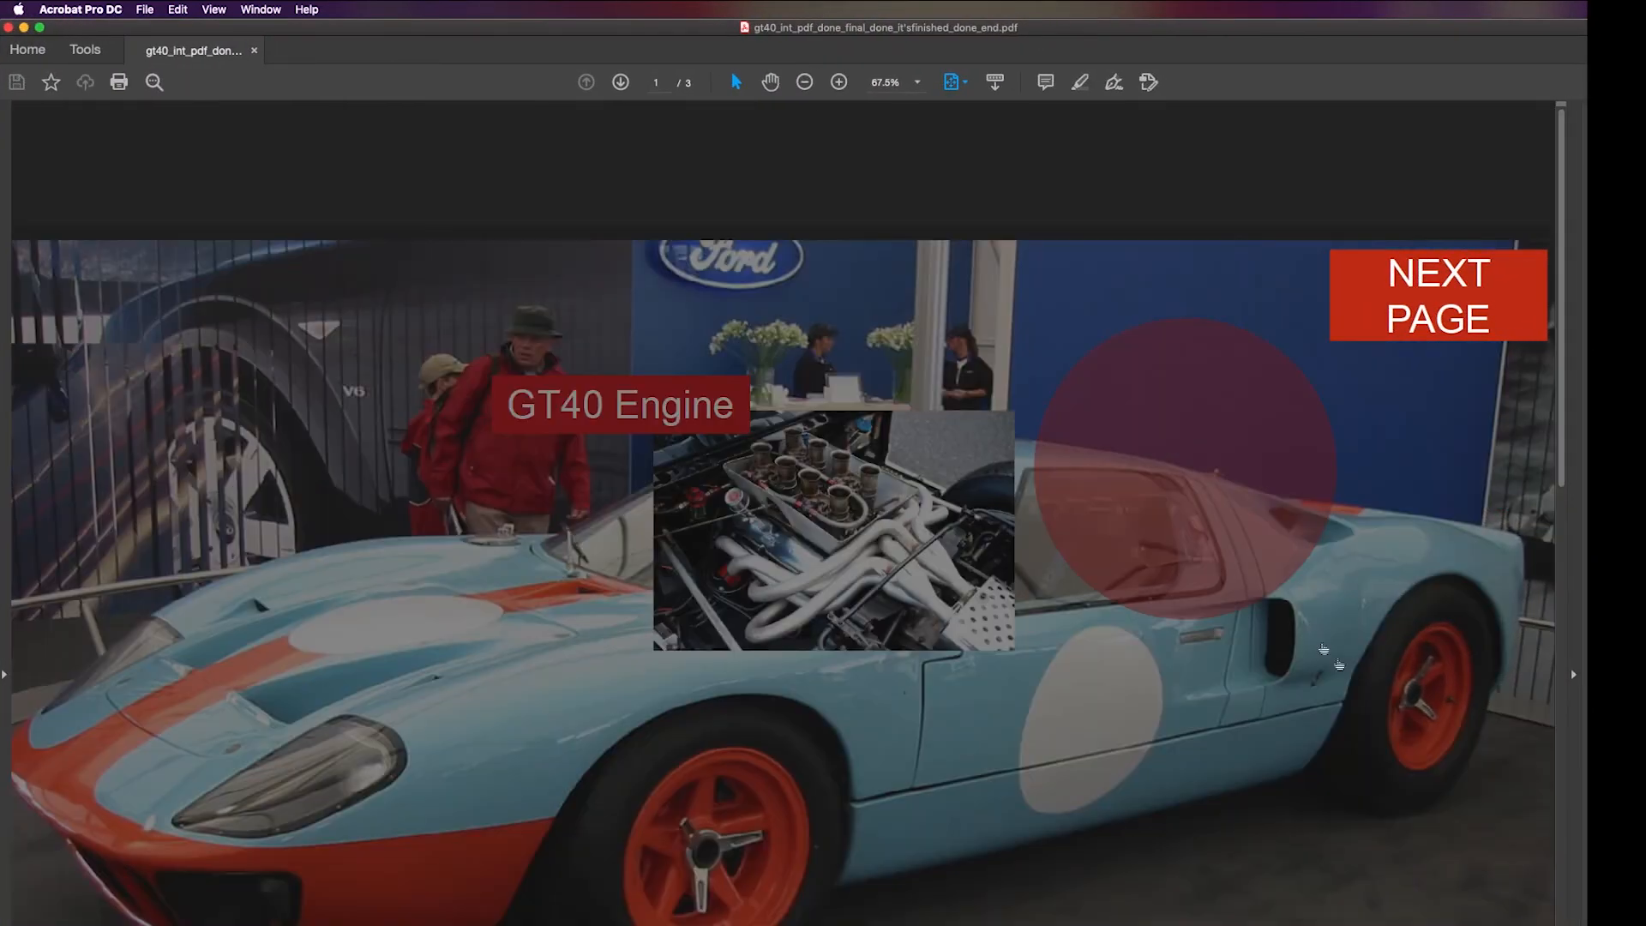
pyautogui.moveTo(1391, 678)
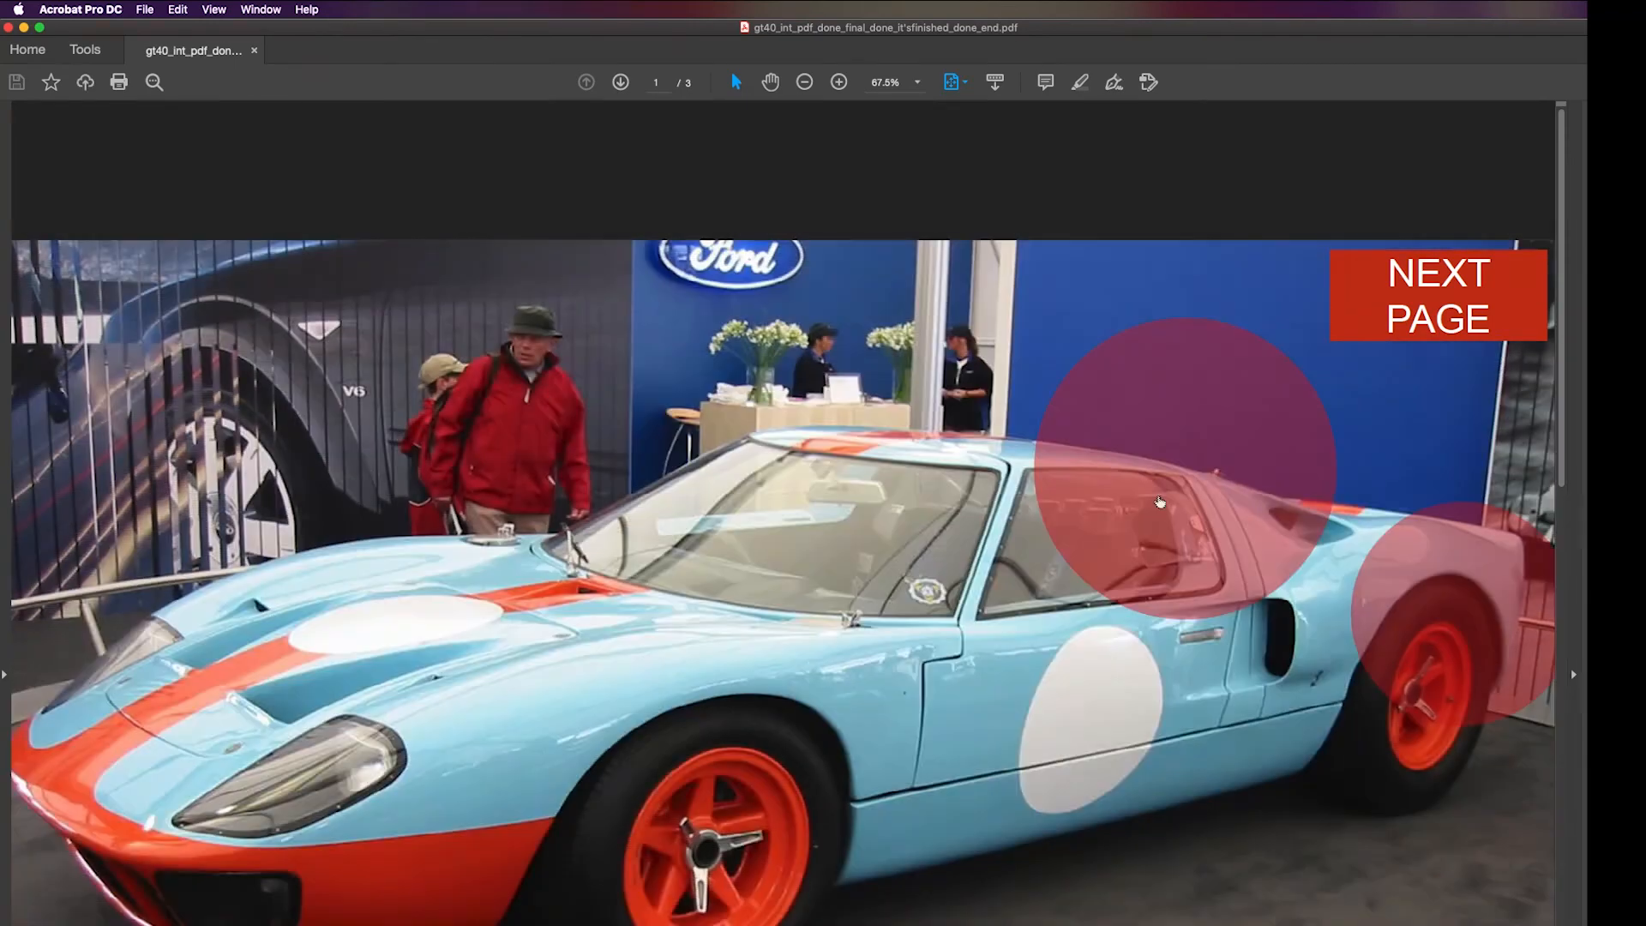
pyautogui.moveTo(1158, 503)
pyautogui.click(1440, 307)
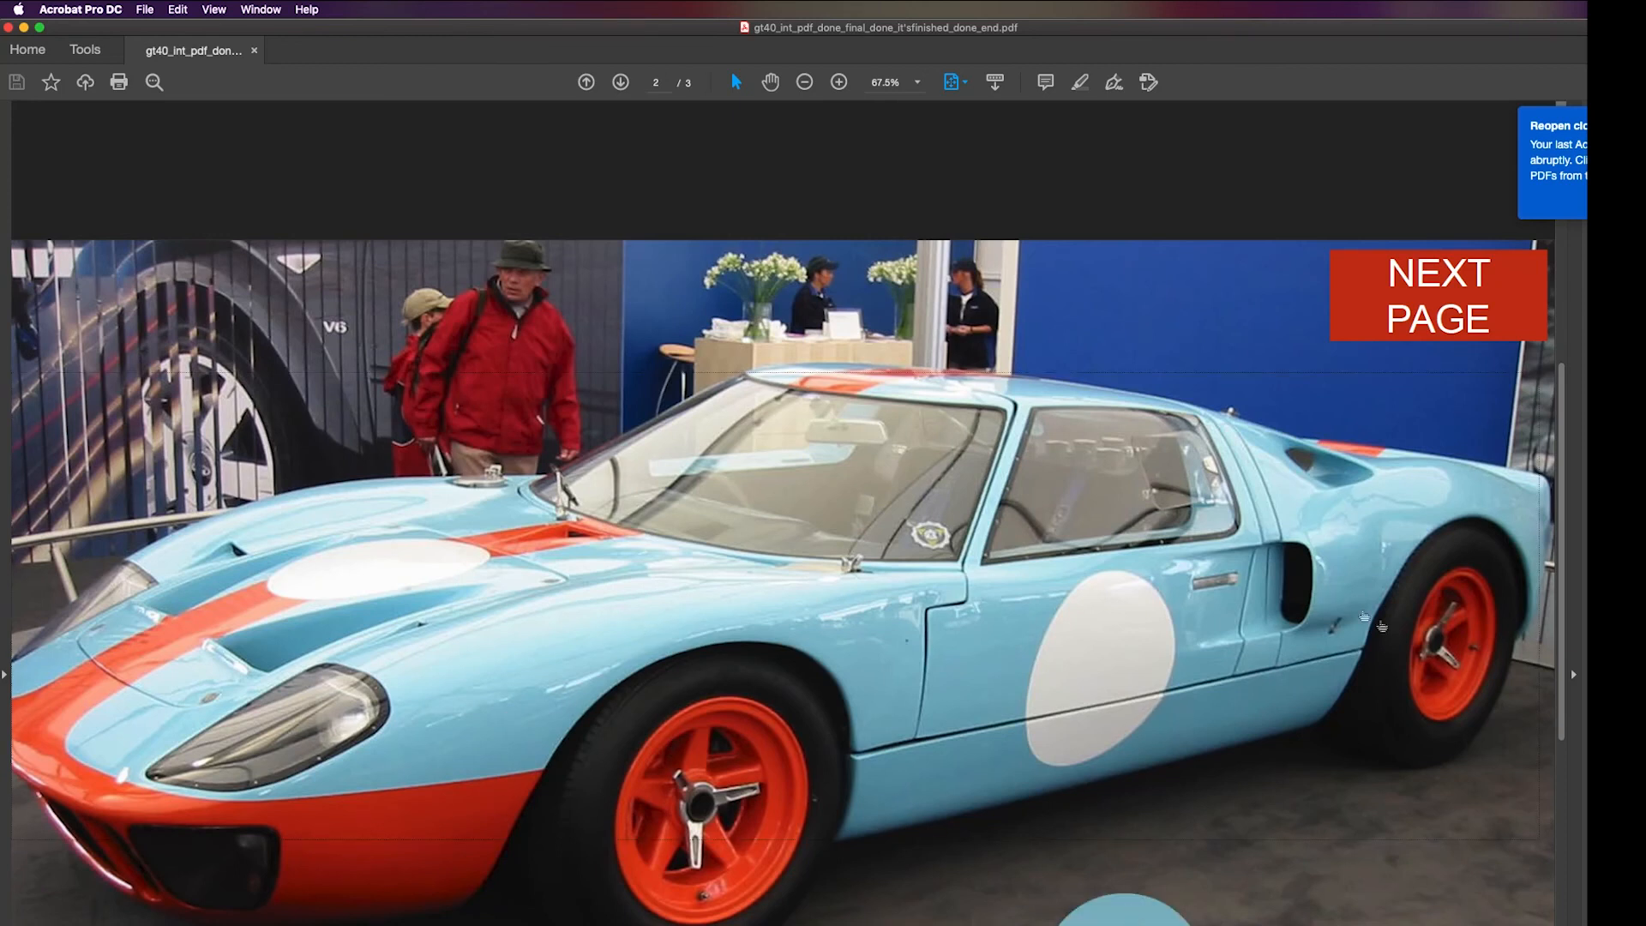
# Shrink the PDF window and test the hidden colour hotspots on the car and the colour circles on page 2
pyautogui.moveTo(1645, 925); pyautogui.dragTo(1565, 862)
pyautogui.moveTo(1016, 723)
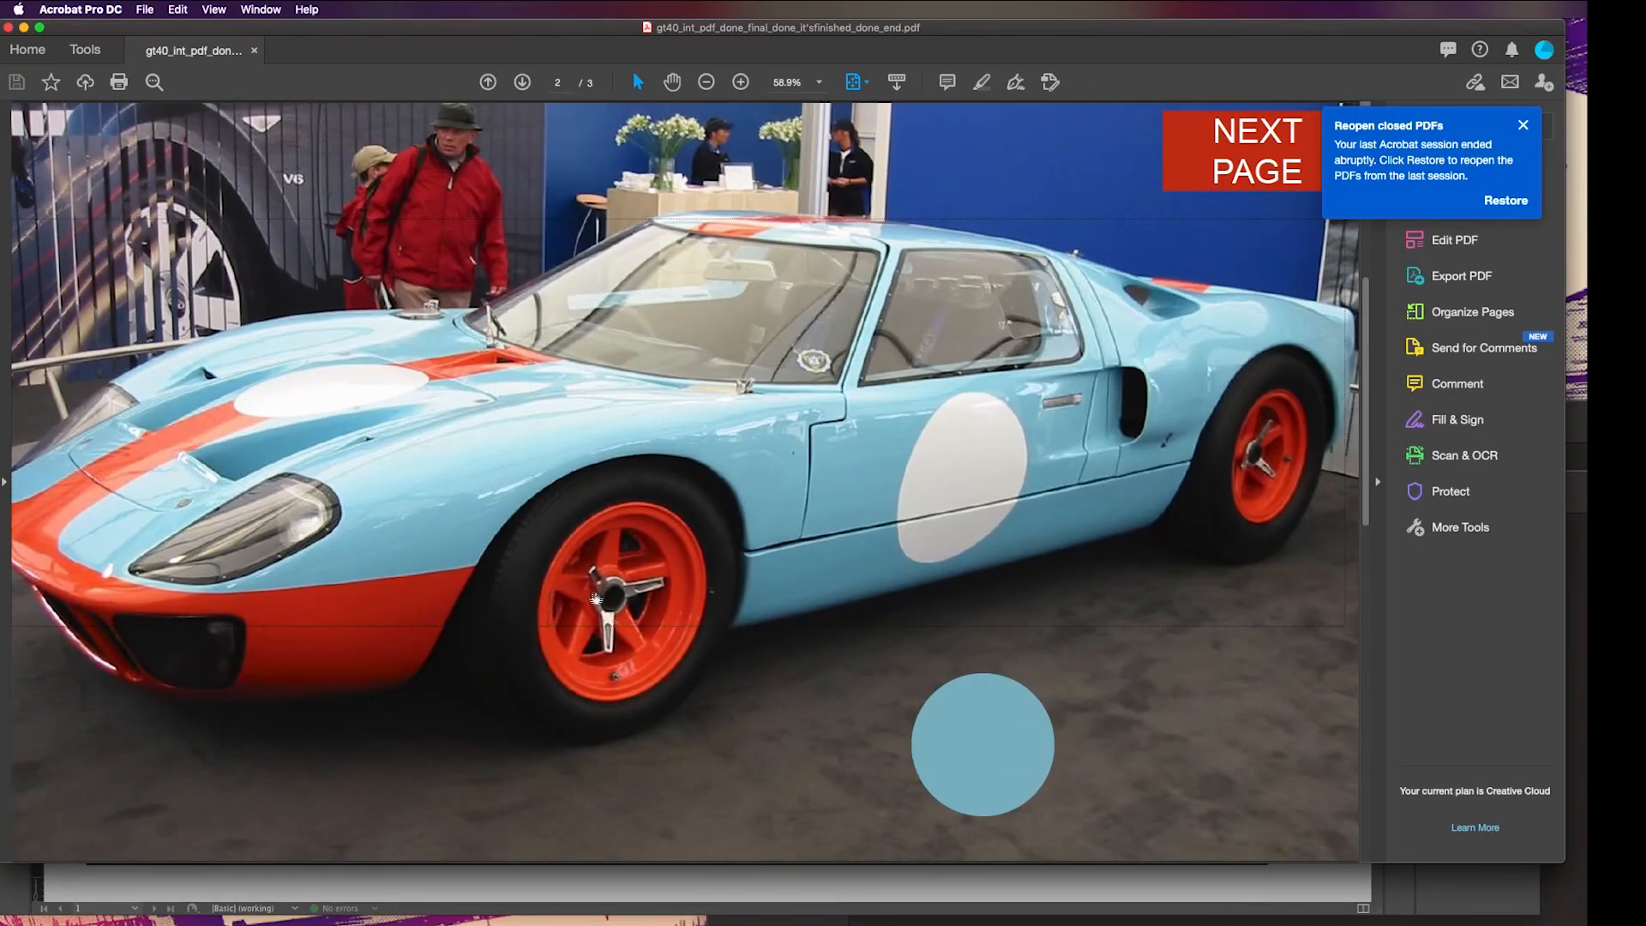
pyautogui.click(615, 664)
pyautogui.click(619, 674)
pyautogui.click(301, 625)
pyautogui.moveTo(756, 755)
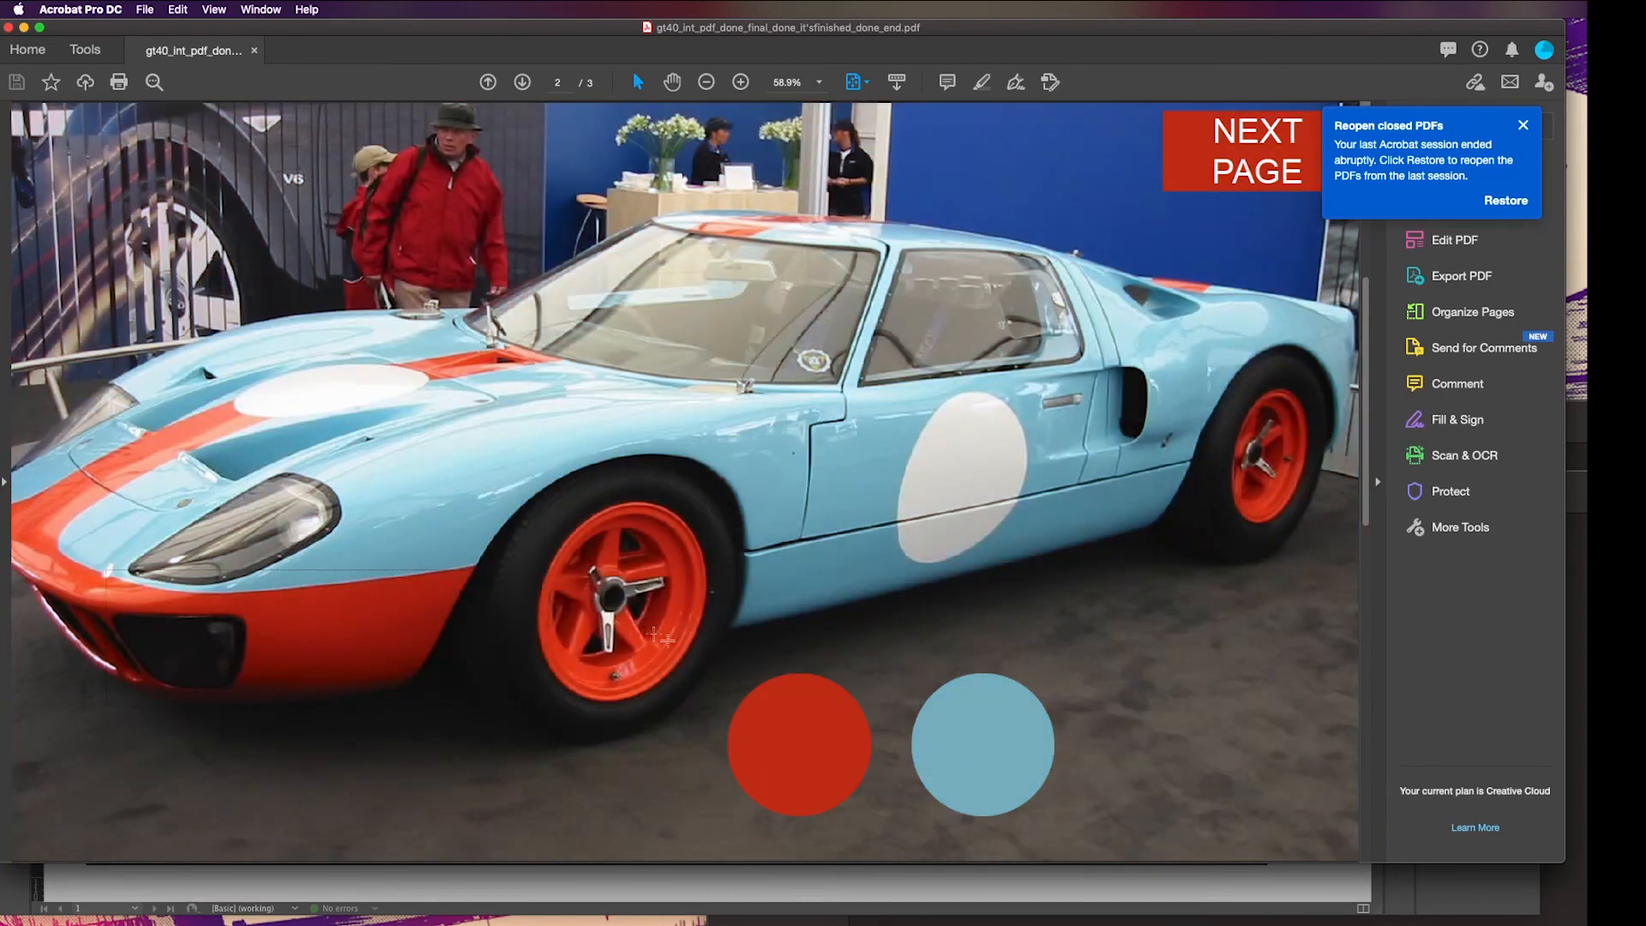
pyautogui.click(698, 661)
pyautogui.click(1204, 525)
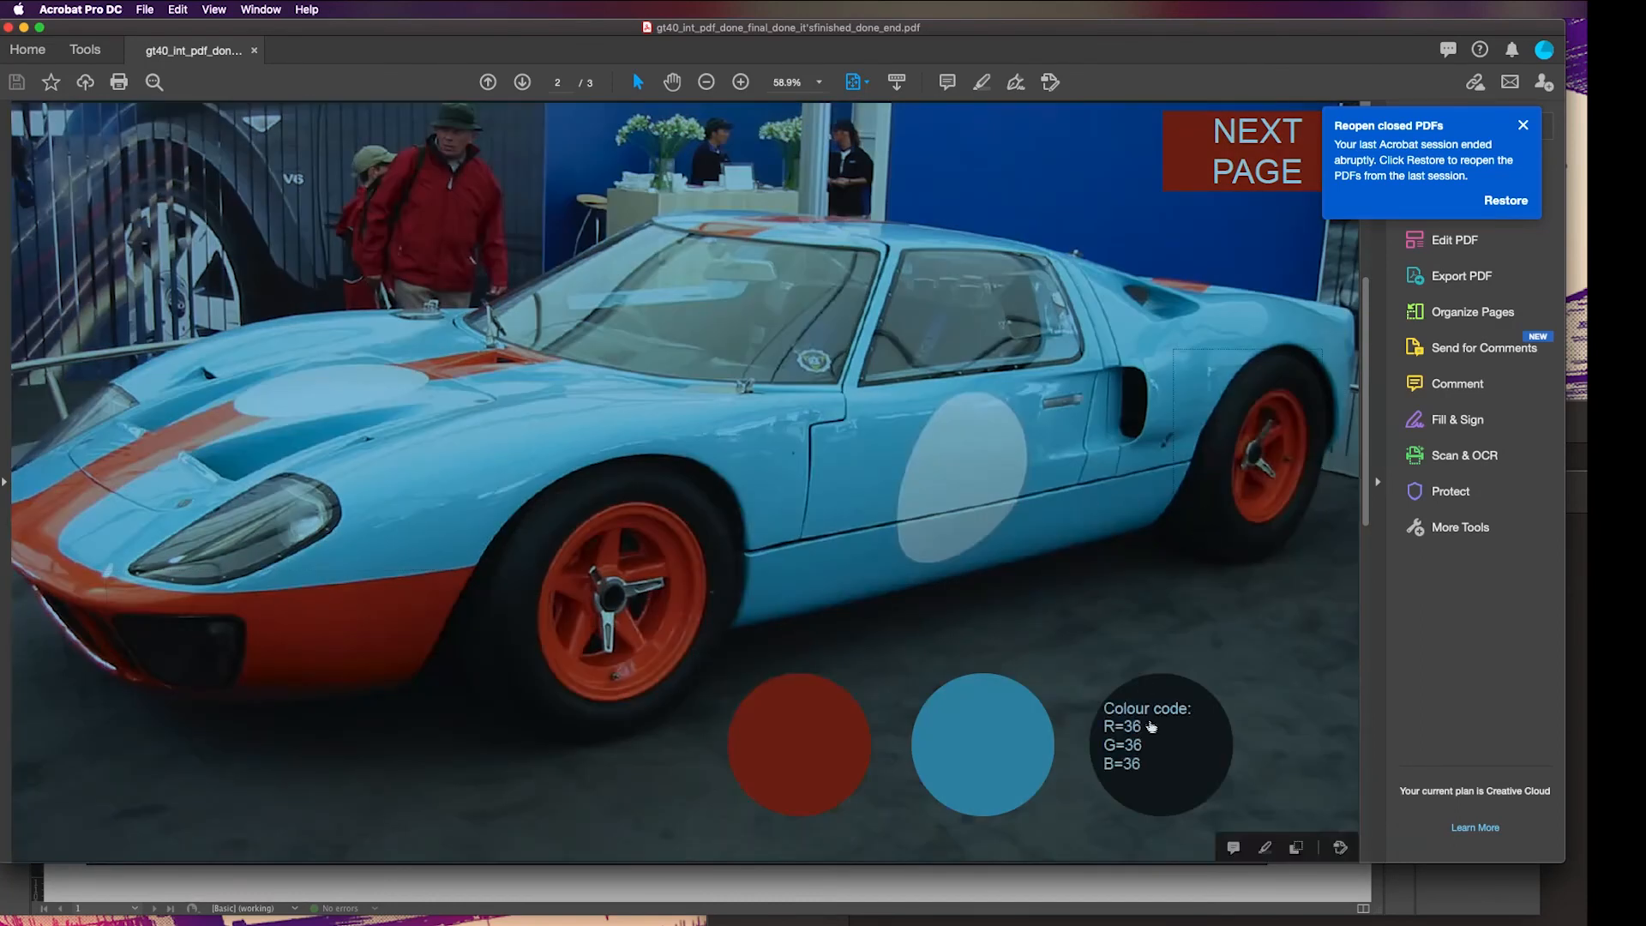
# Finish testing the page 2 colour circles, dismiss the notice about reopening closed PDFs, and follow the NEXT PAGE button to page 3
pyautogui.click(1132, 661)
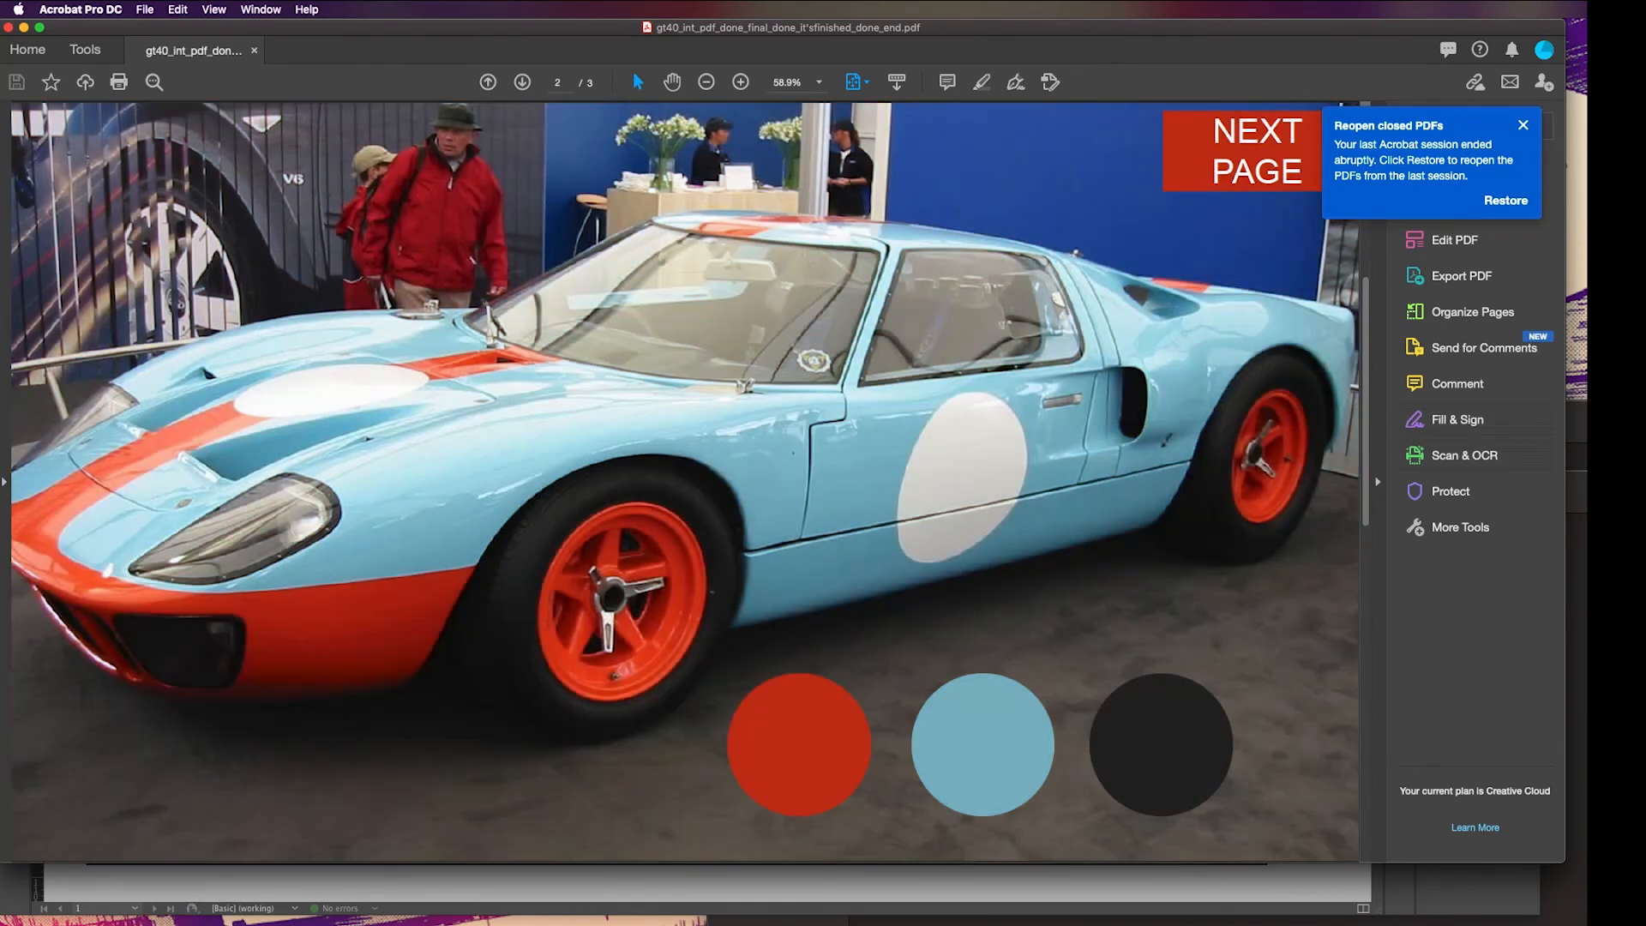
pyautogui.click(1523, 126)
pyautogui.click(1235, 137)
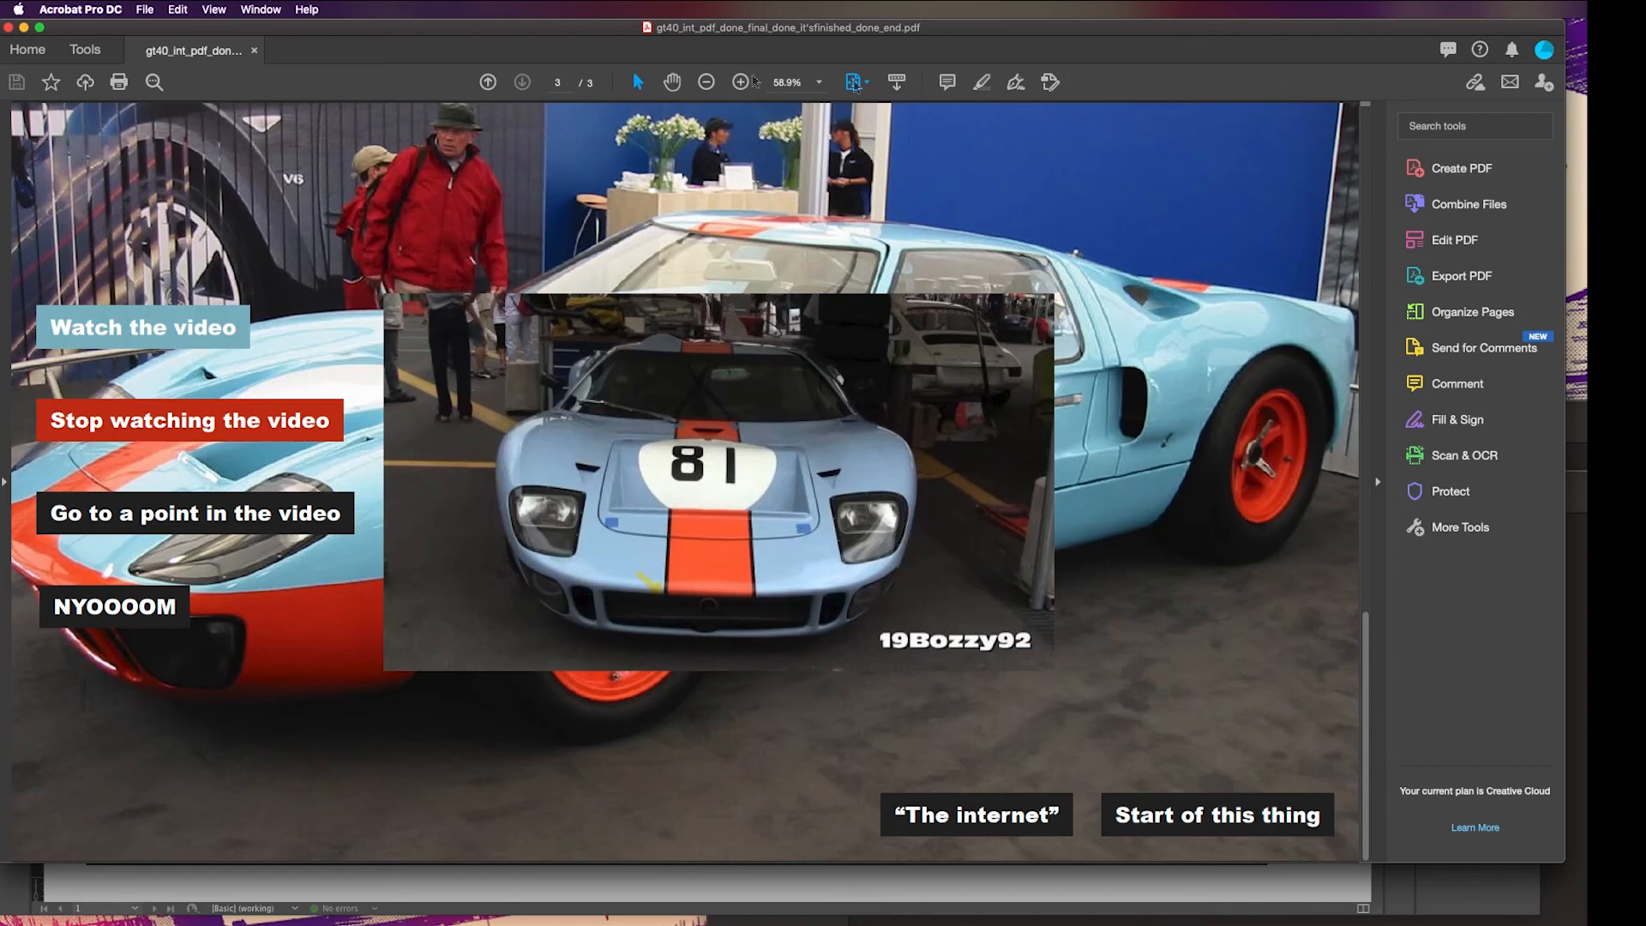
# Trust the PDF always to enable its 3D content, and test the "Watch the video" and "Stop watching the video" buttons on page 3
pyautogui.click(190, 336)
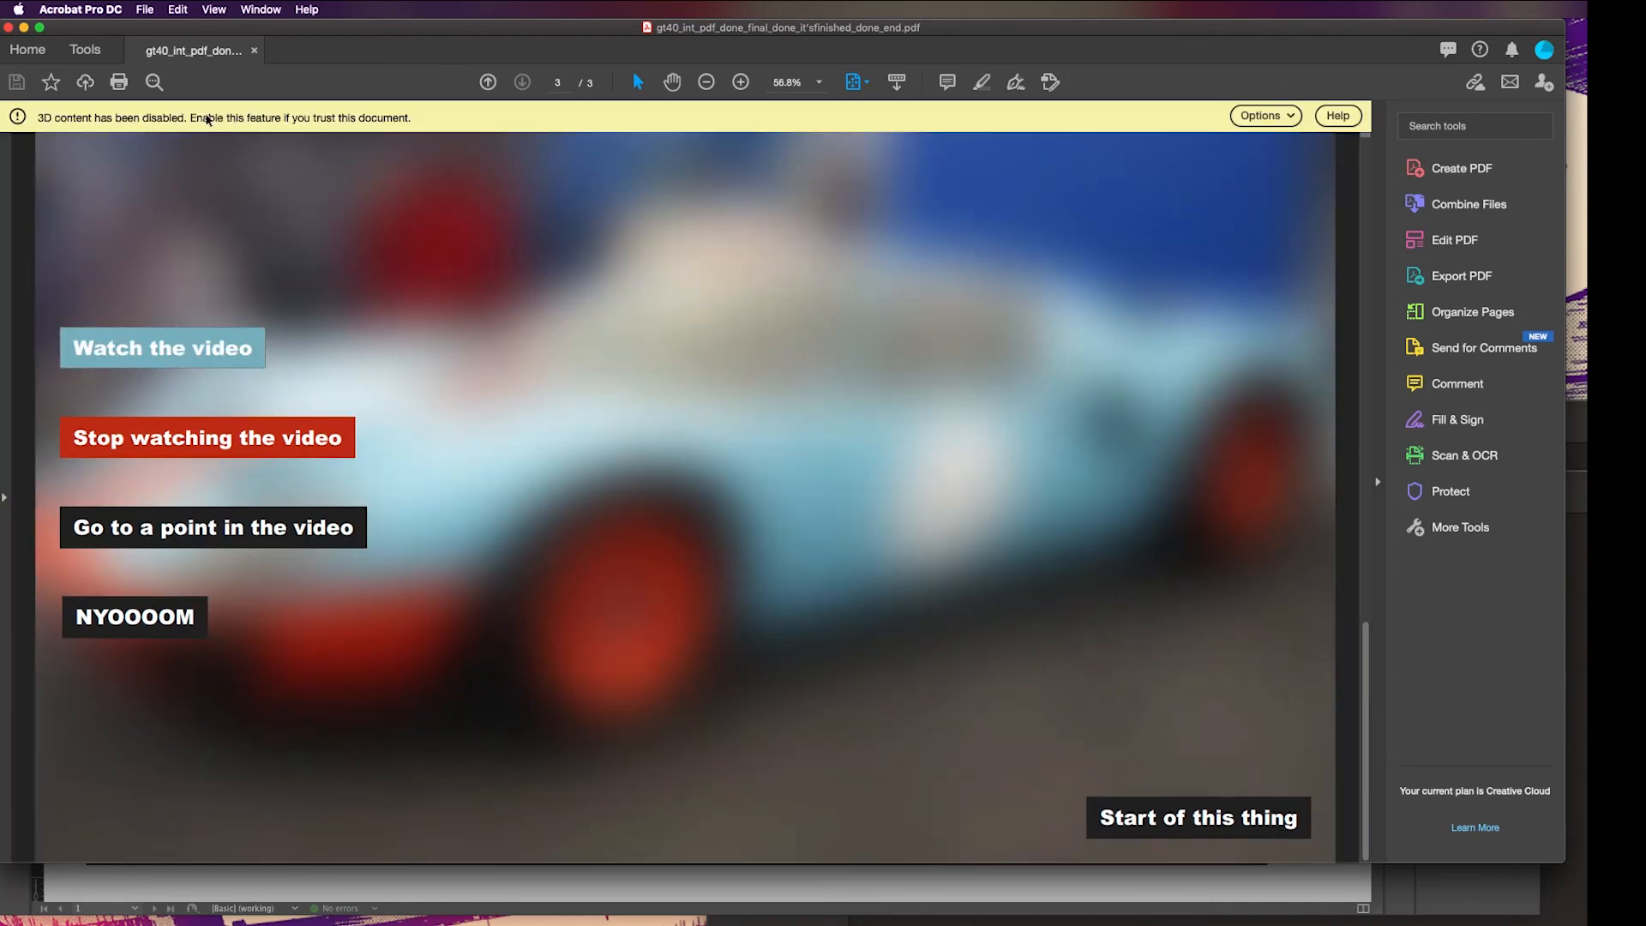
pyautogui.click(1265, 116)
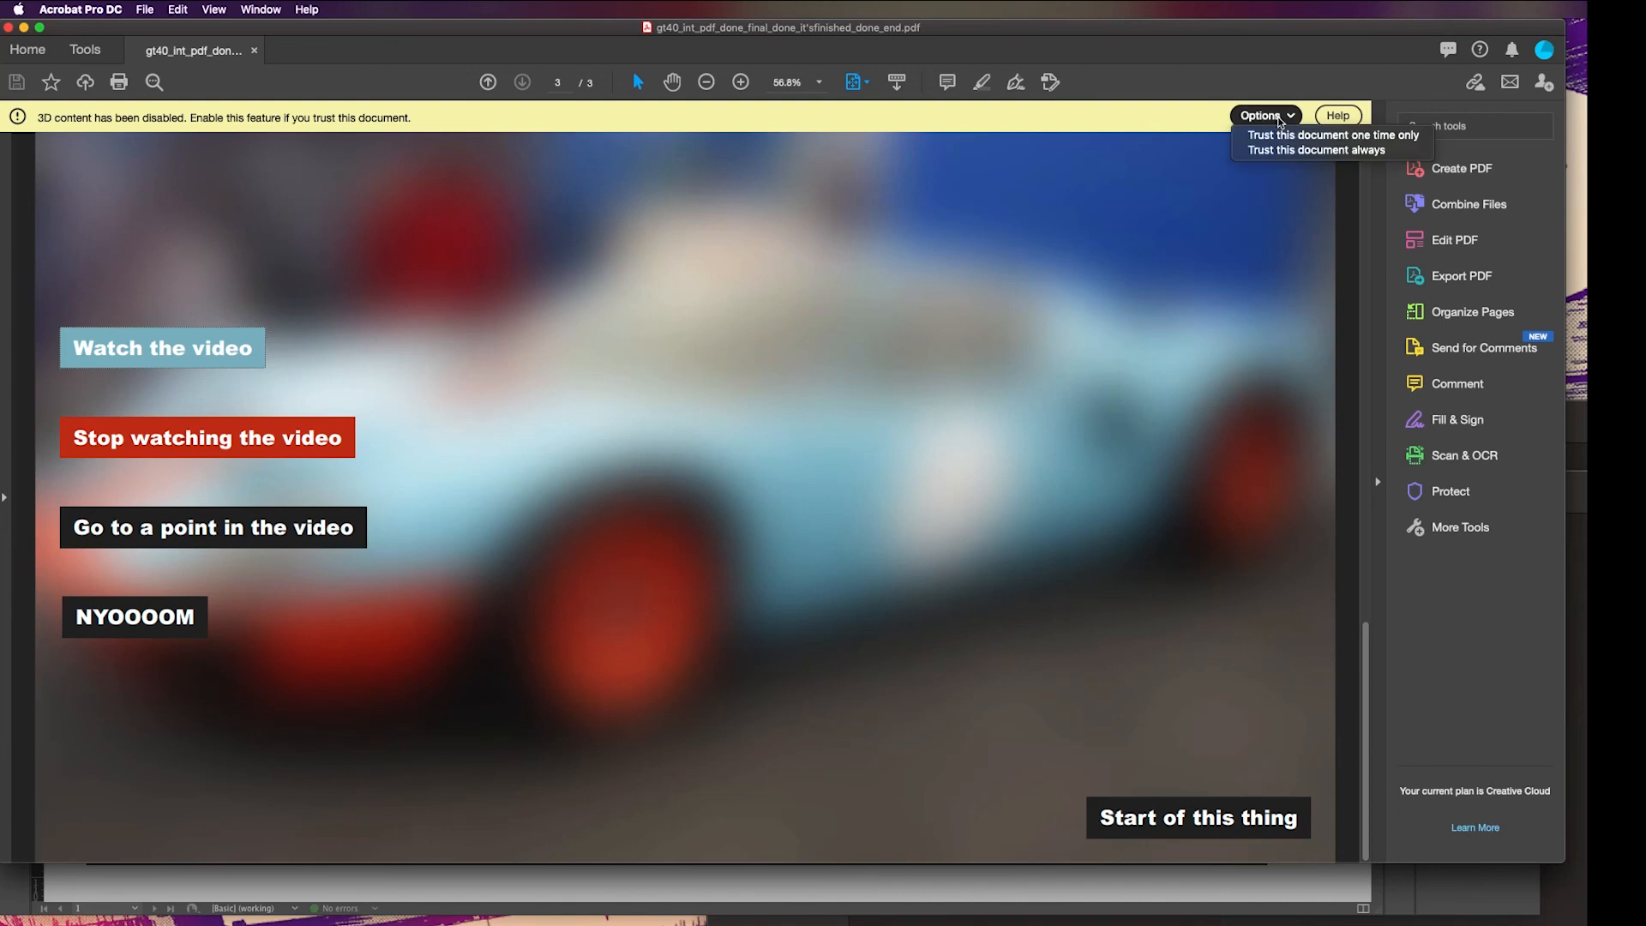
pyautogui.click(1314, 151)
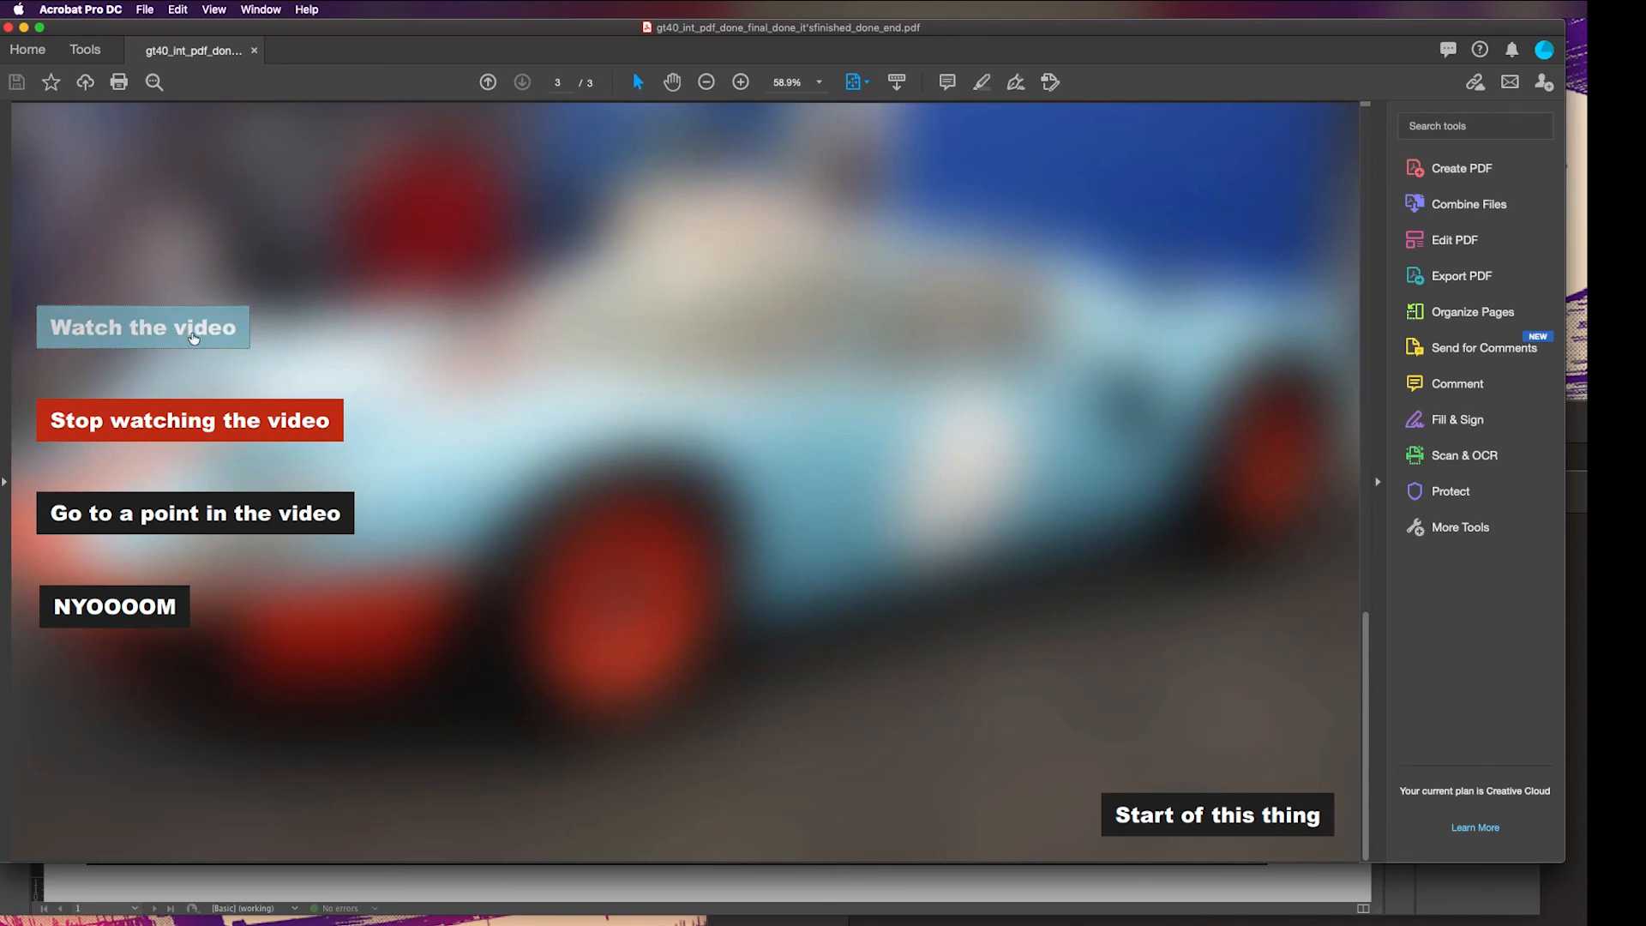
pyautogui.click(191, 436)
pyautogui.click(151, 332)
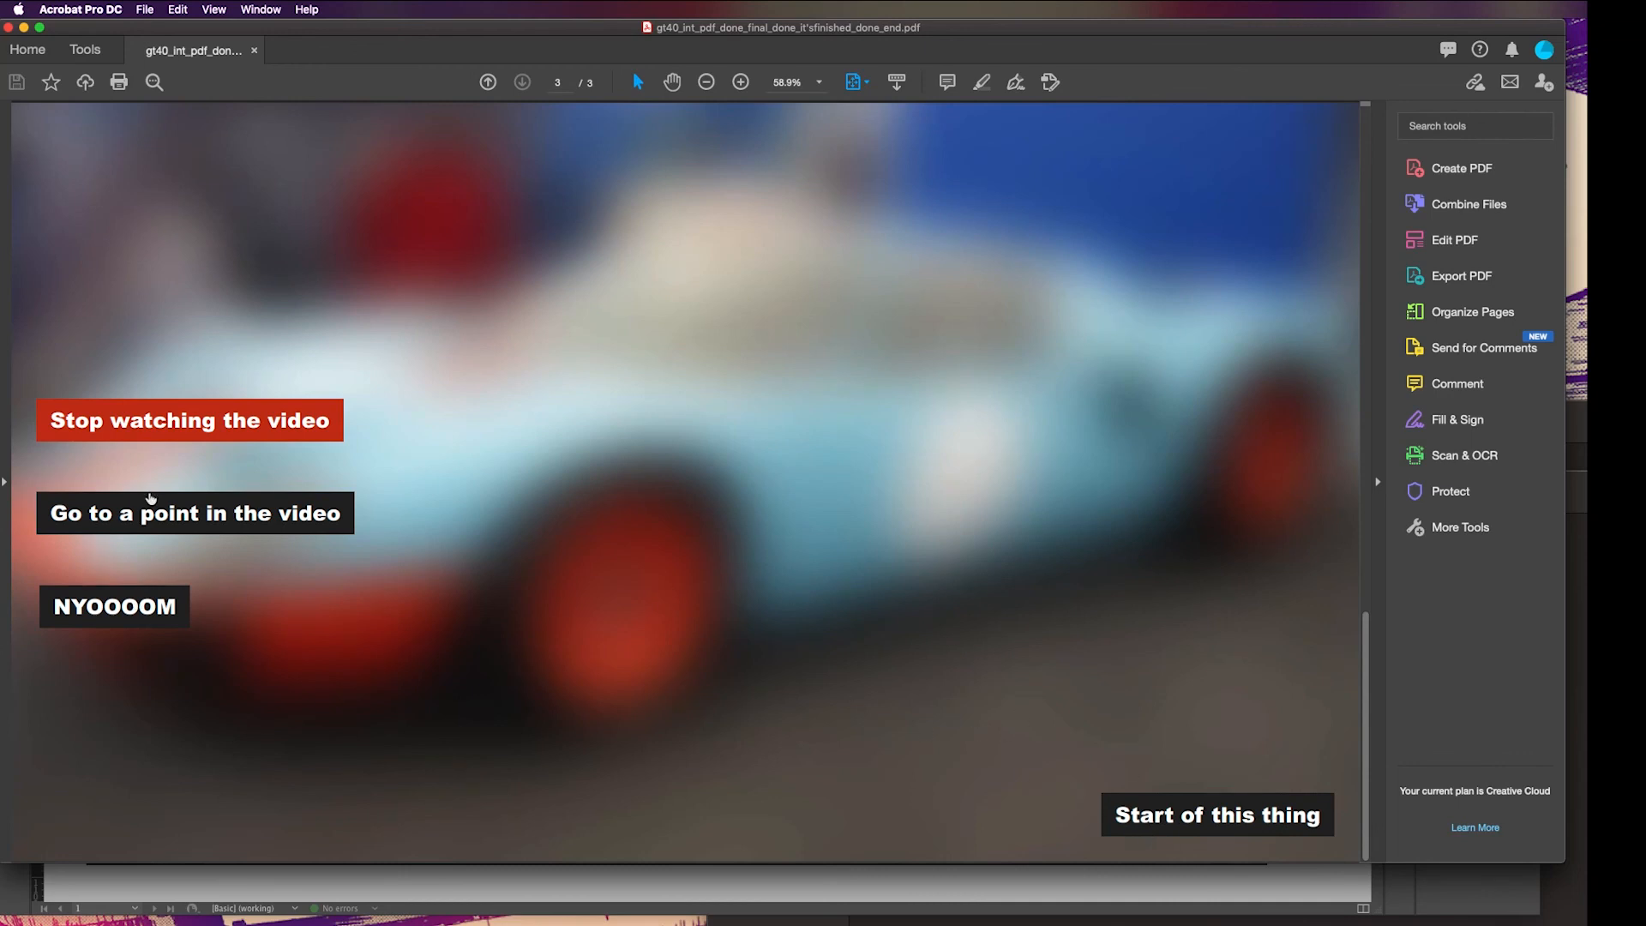
pyautogui.click(153, 426)
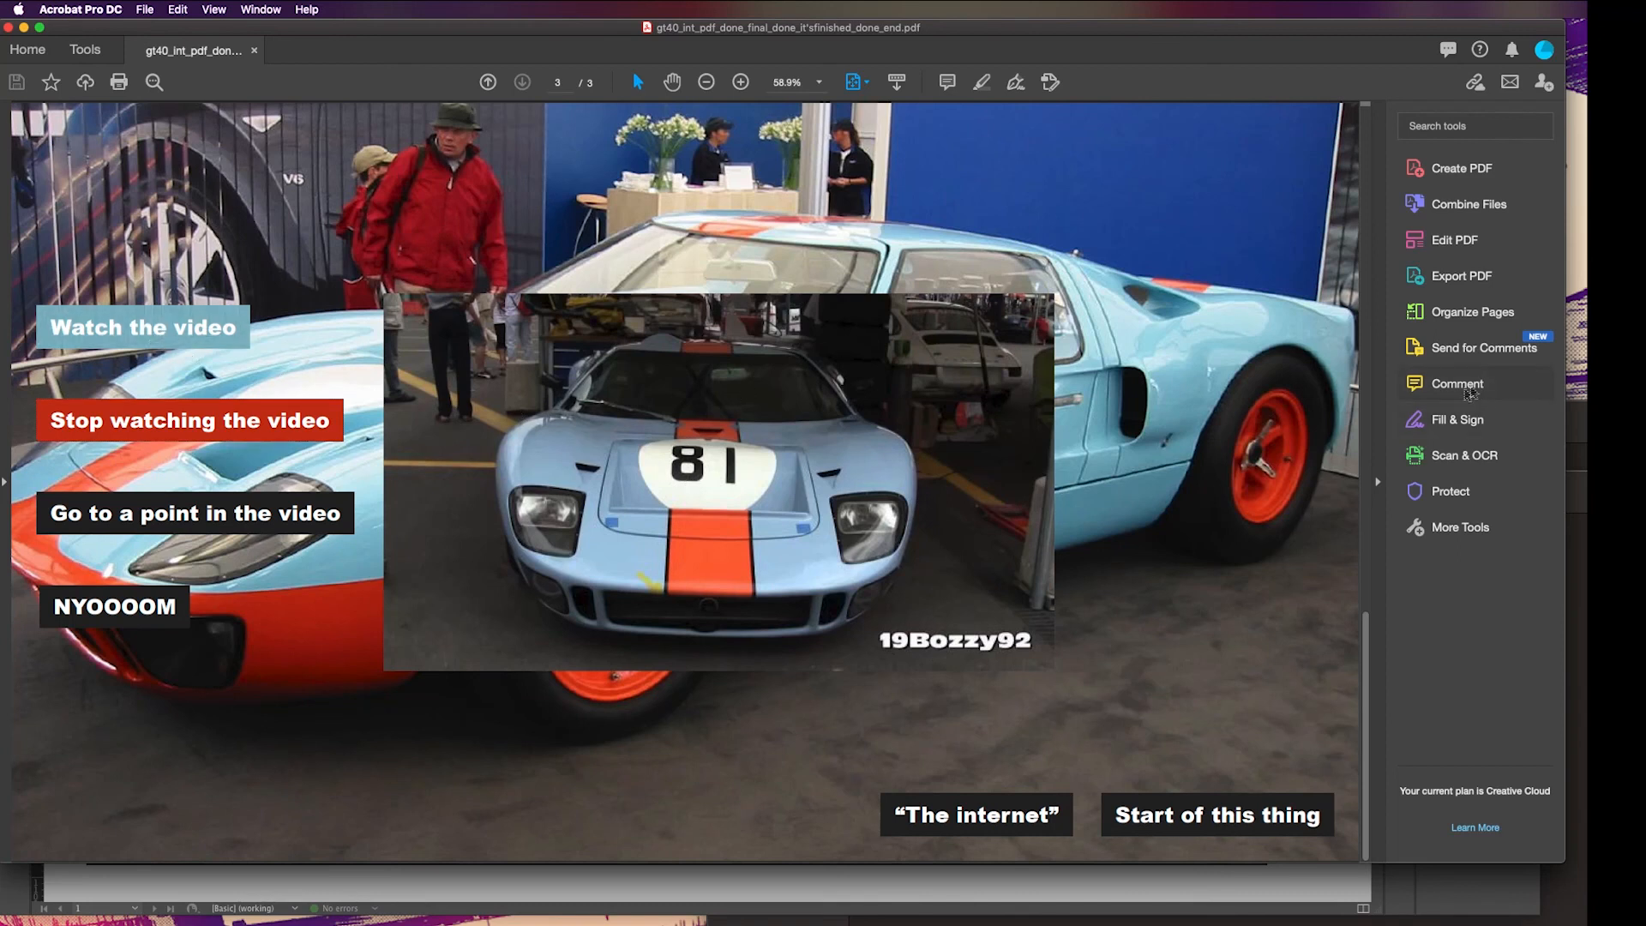
# Go back to page 1 of the PDF, check its rollover hotspots again, and close the Acrobat window
pyautogui.click(254, 50)
pyautogui.click(425, 321)
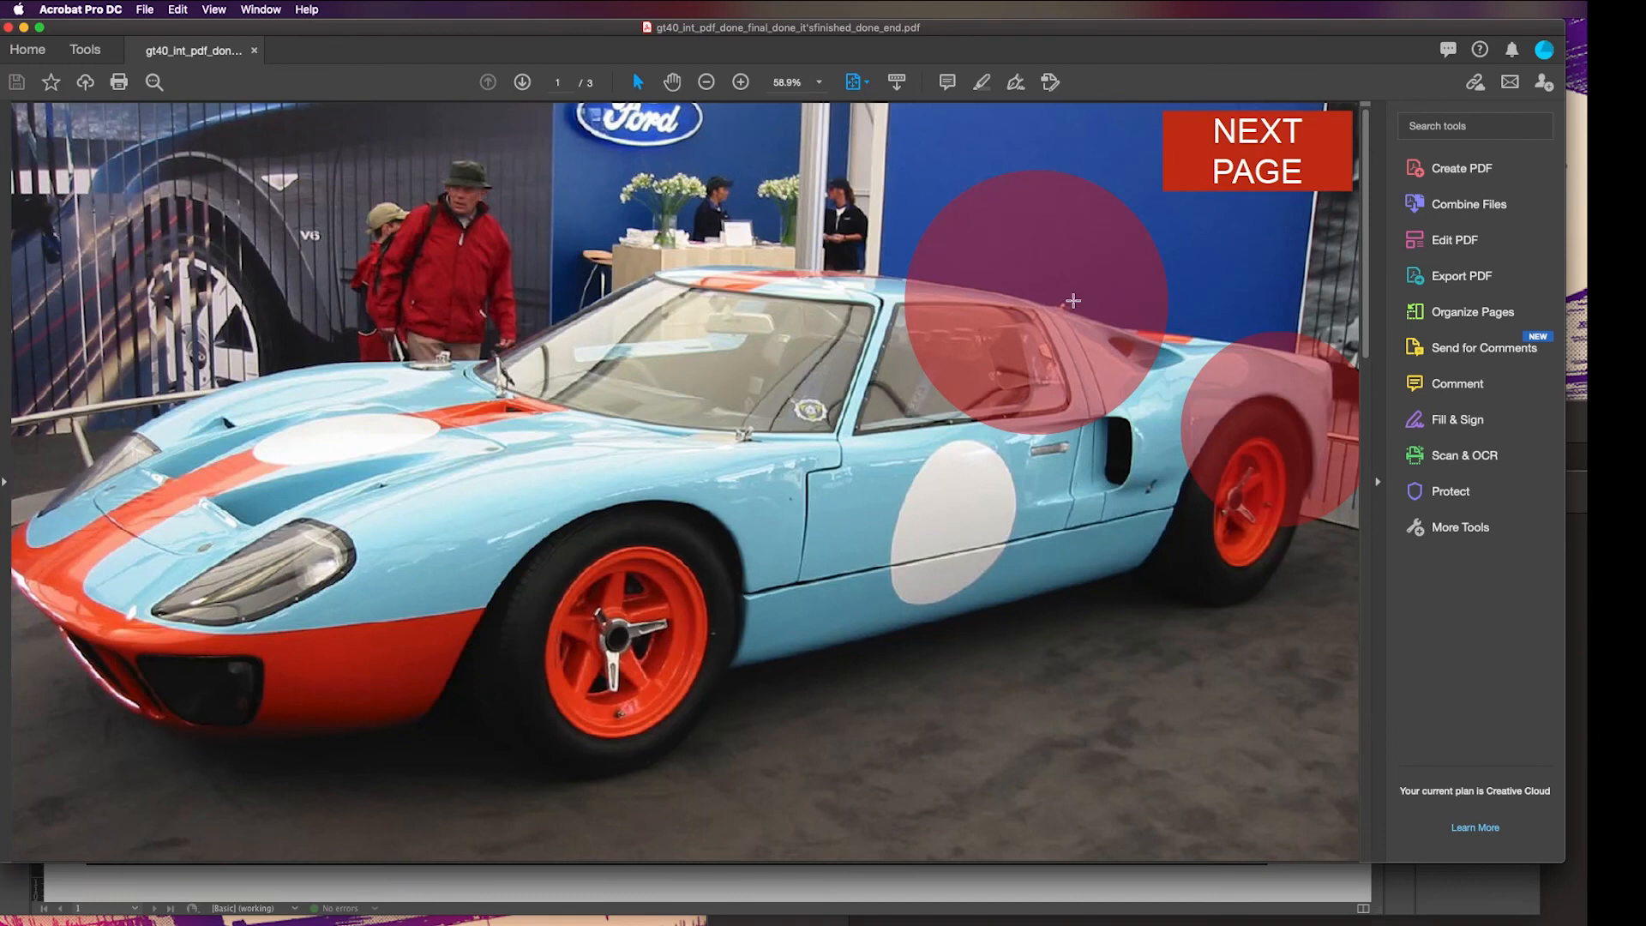
pyautogui.moveTo(1109, 298)
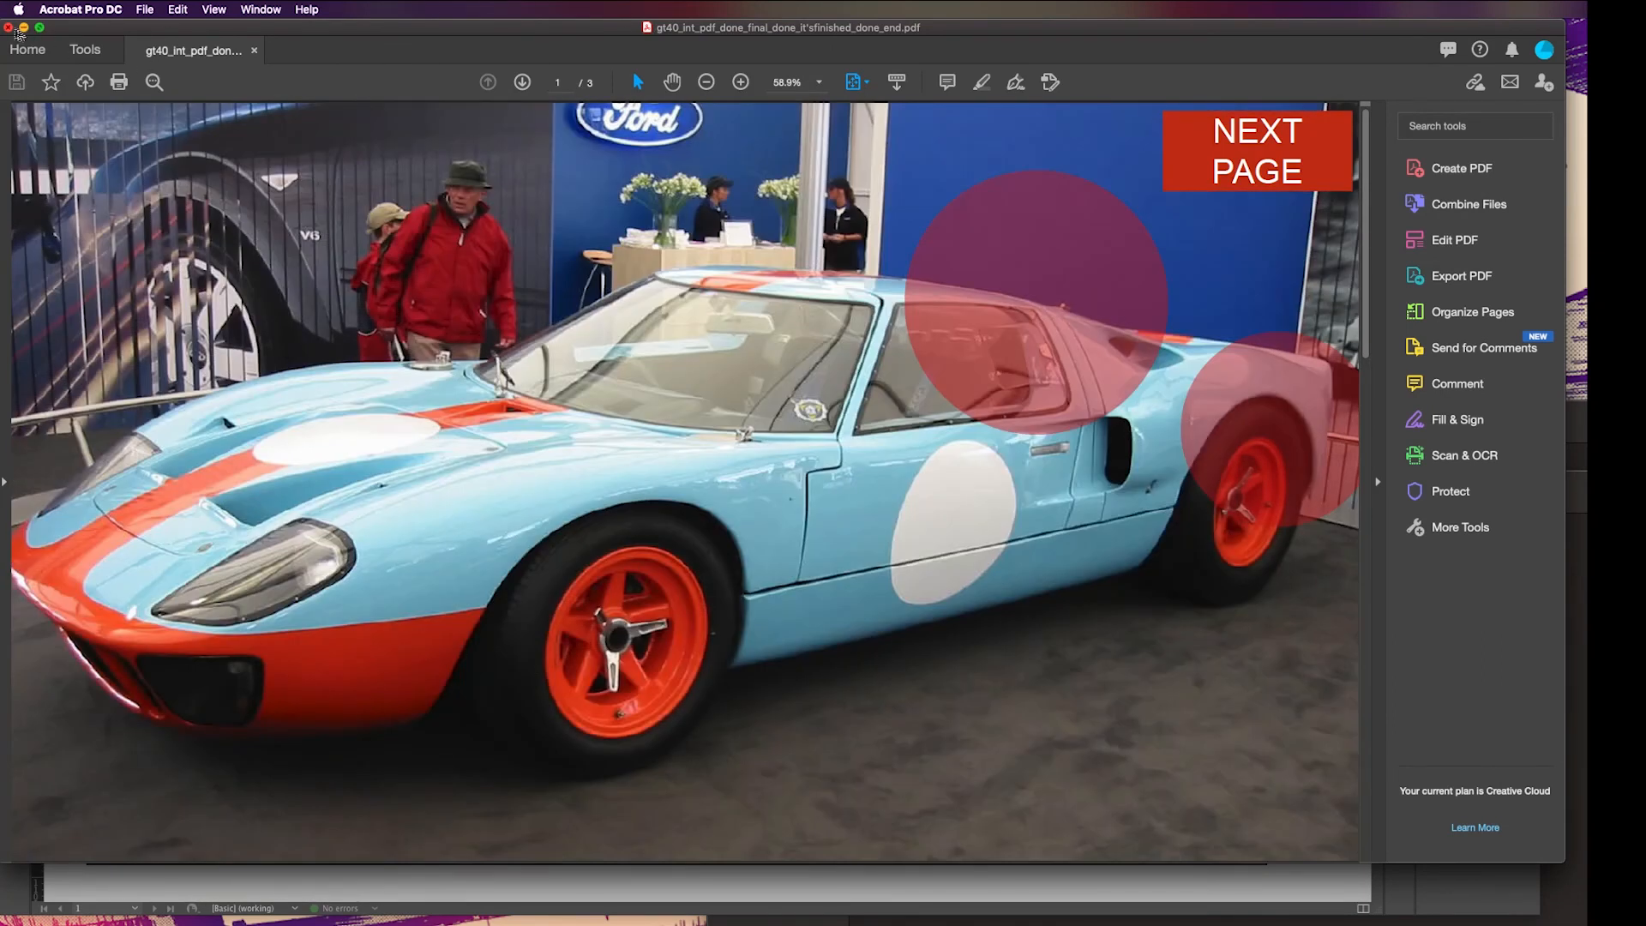
pyautogui.click(9, 29)
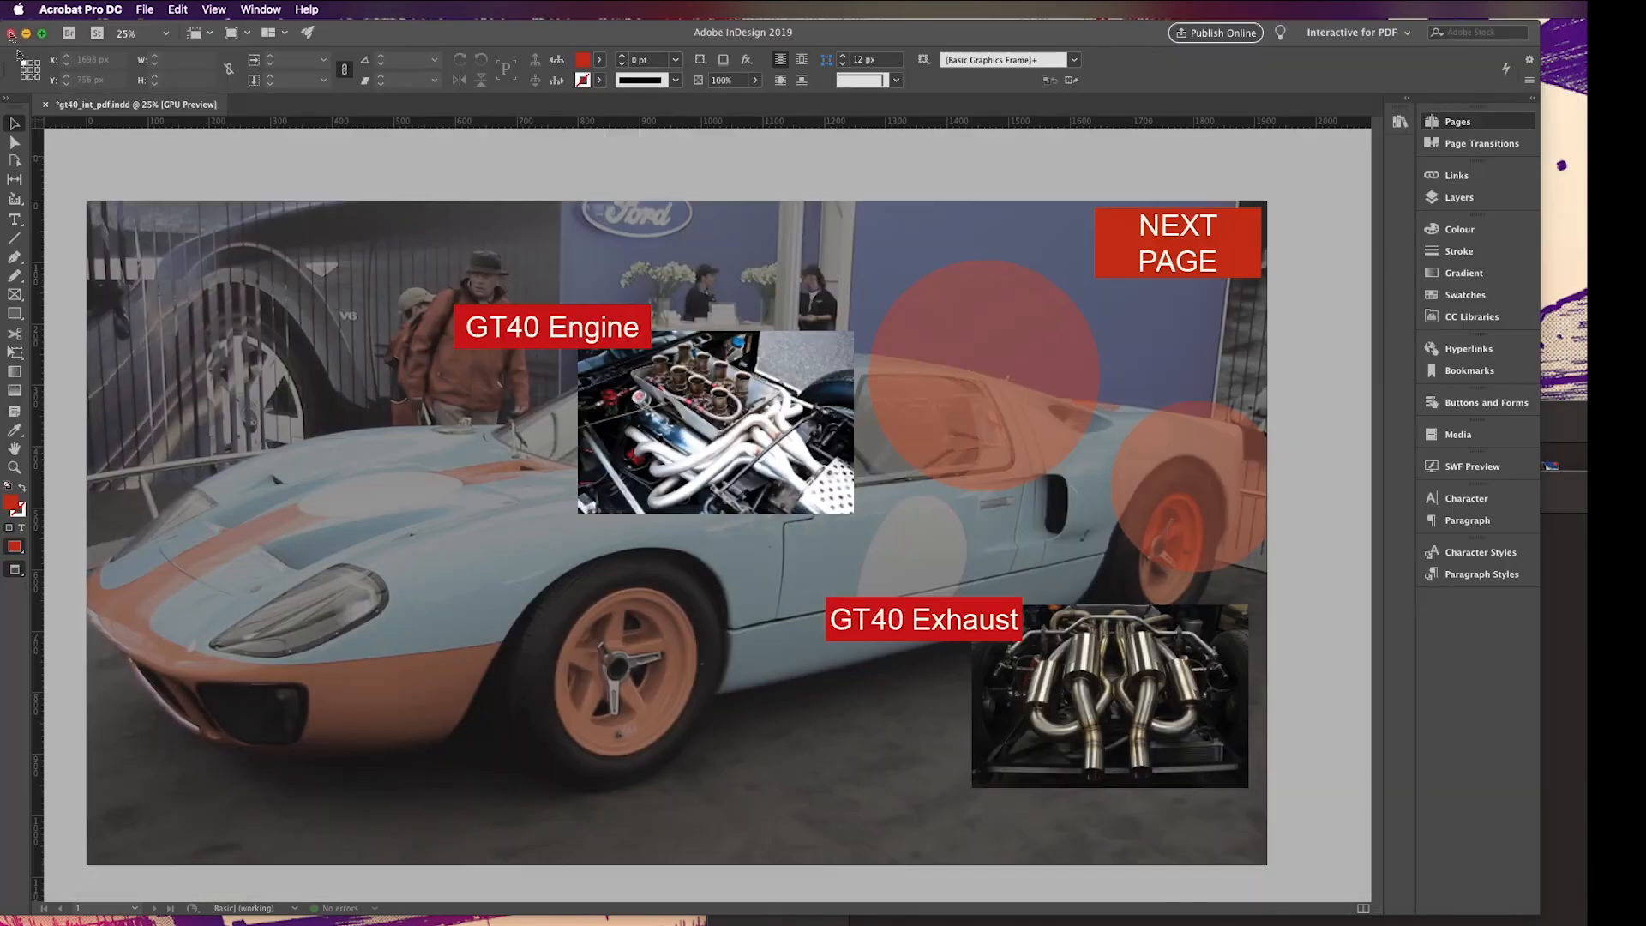
# Switch to Finder, go up to the PDF interactive folder, and open the exported GT40 PDF with Safari
pyautogui.click(1556, 600)
pyautogui.moveTo(1474, 511); pyautogui.dragTo(1150, 333)
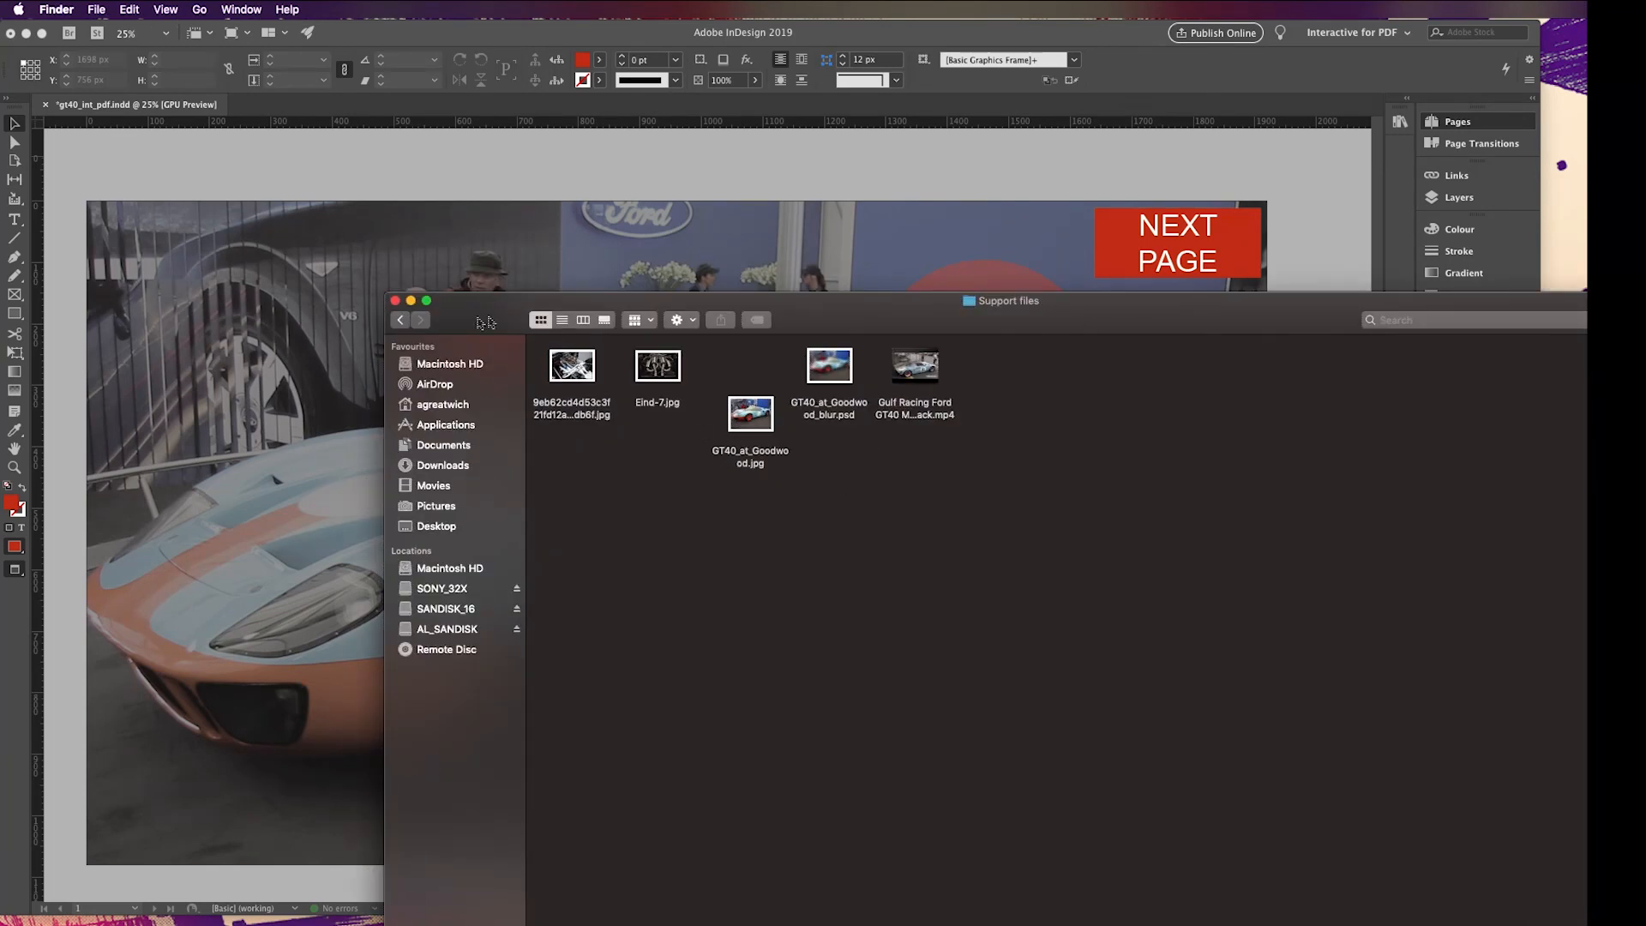
pyautogui.moveTo(995, 315); pyautogui.dragTo(959, 195)
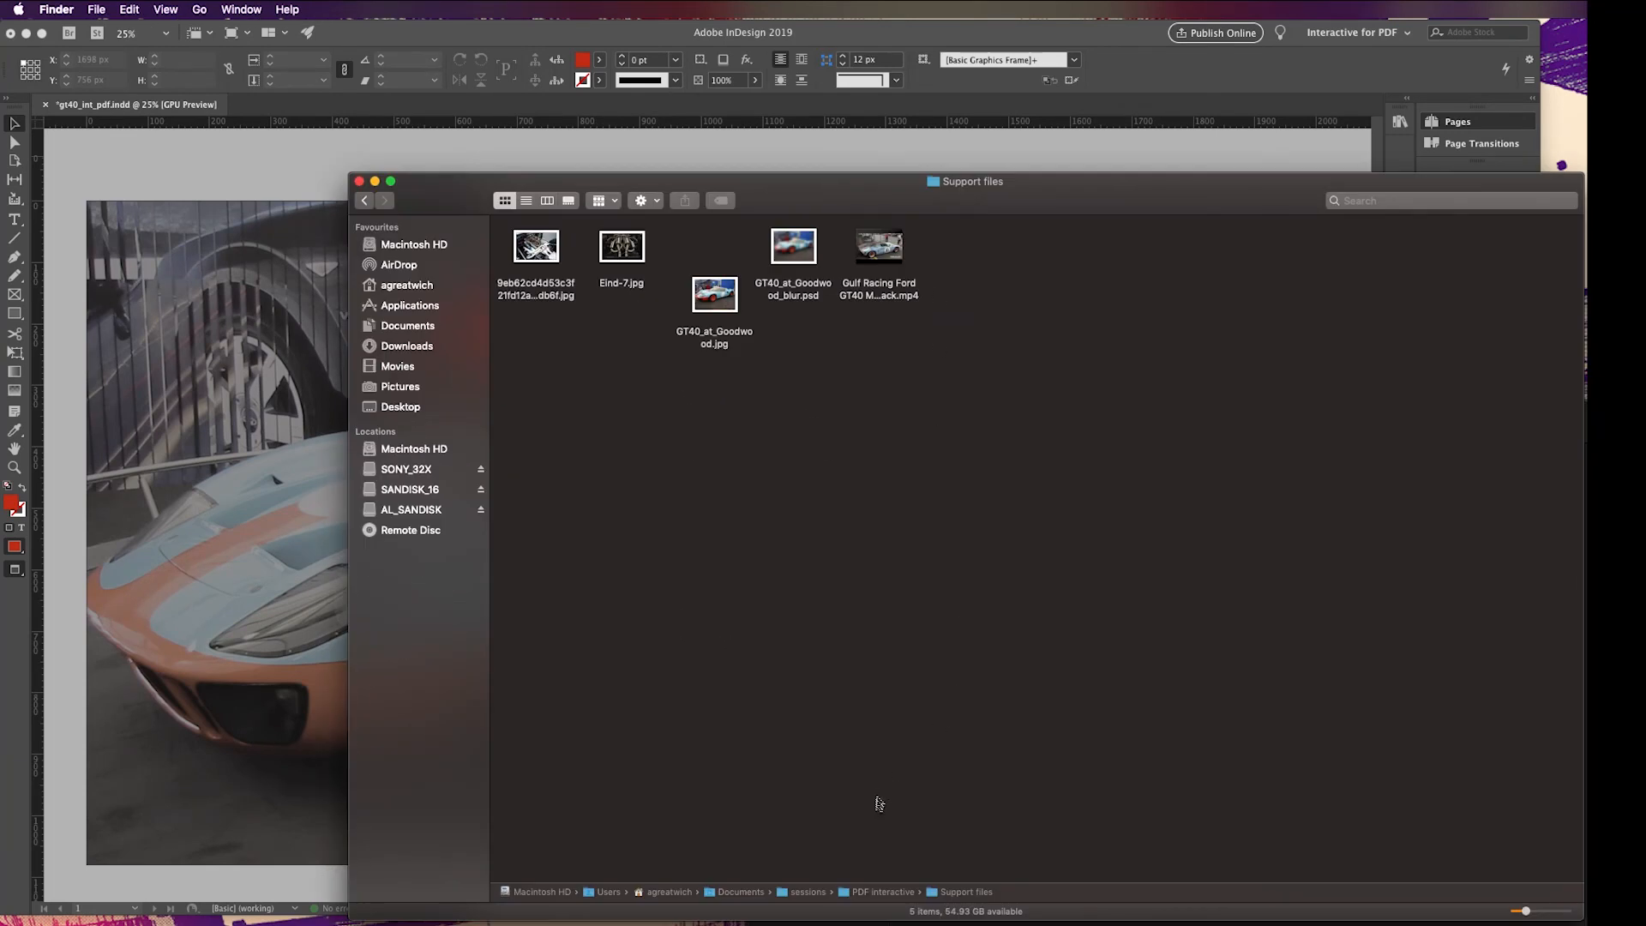
pyautogui.doubleClick(879, 891)
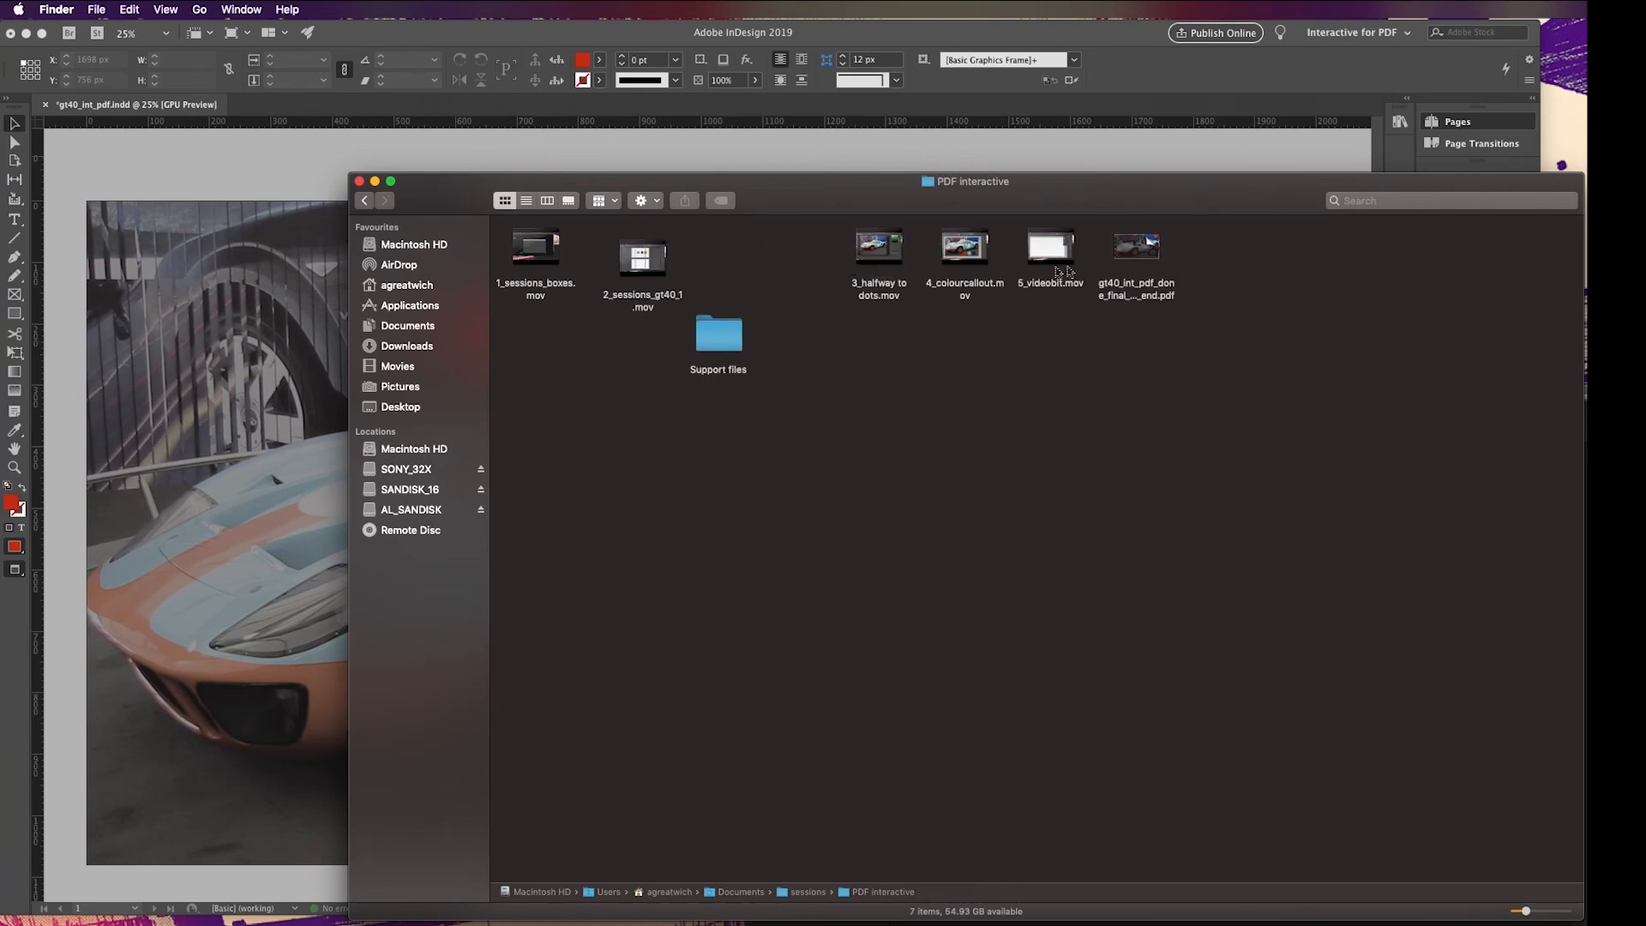
pyautogui.click(1114, 285)
pyautogui.rightClick(1133, 283)
pyautogui.moveTo(1267, 310)
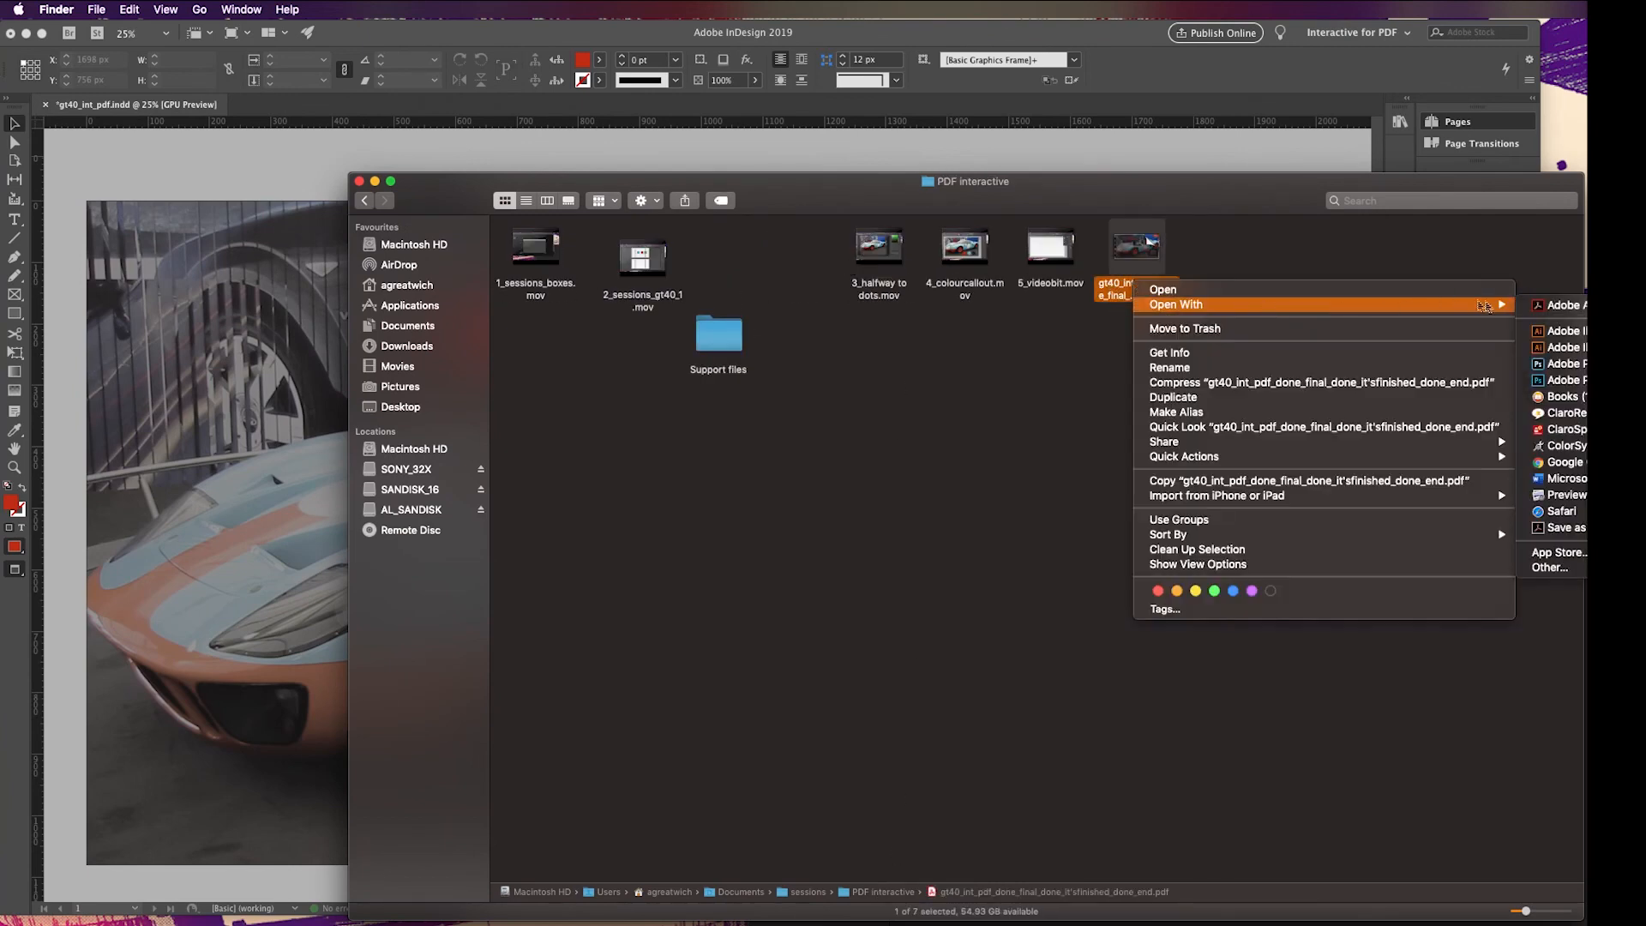
pyautogui.click(1560, 511)
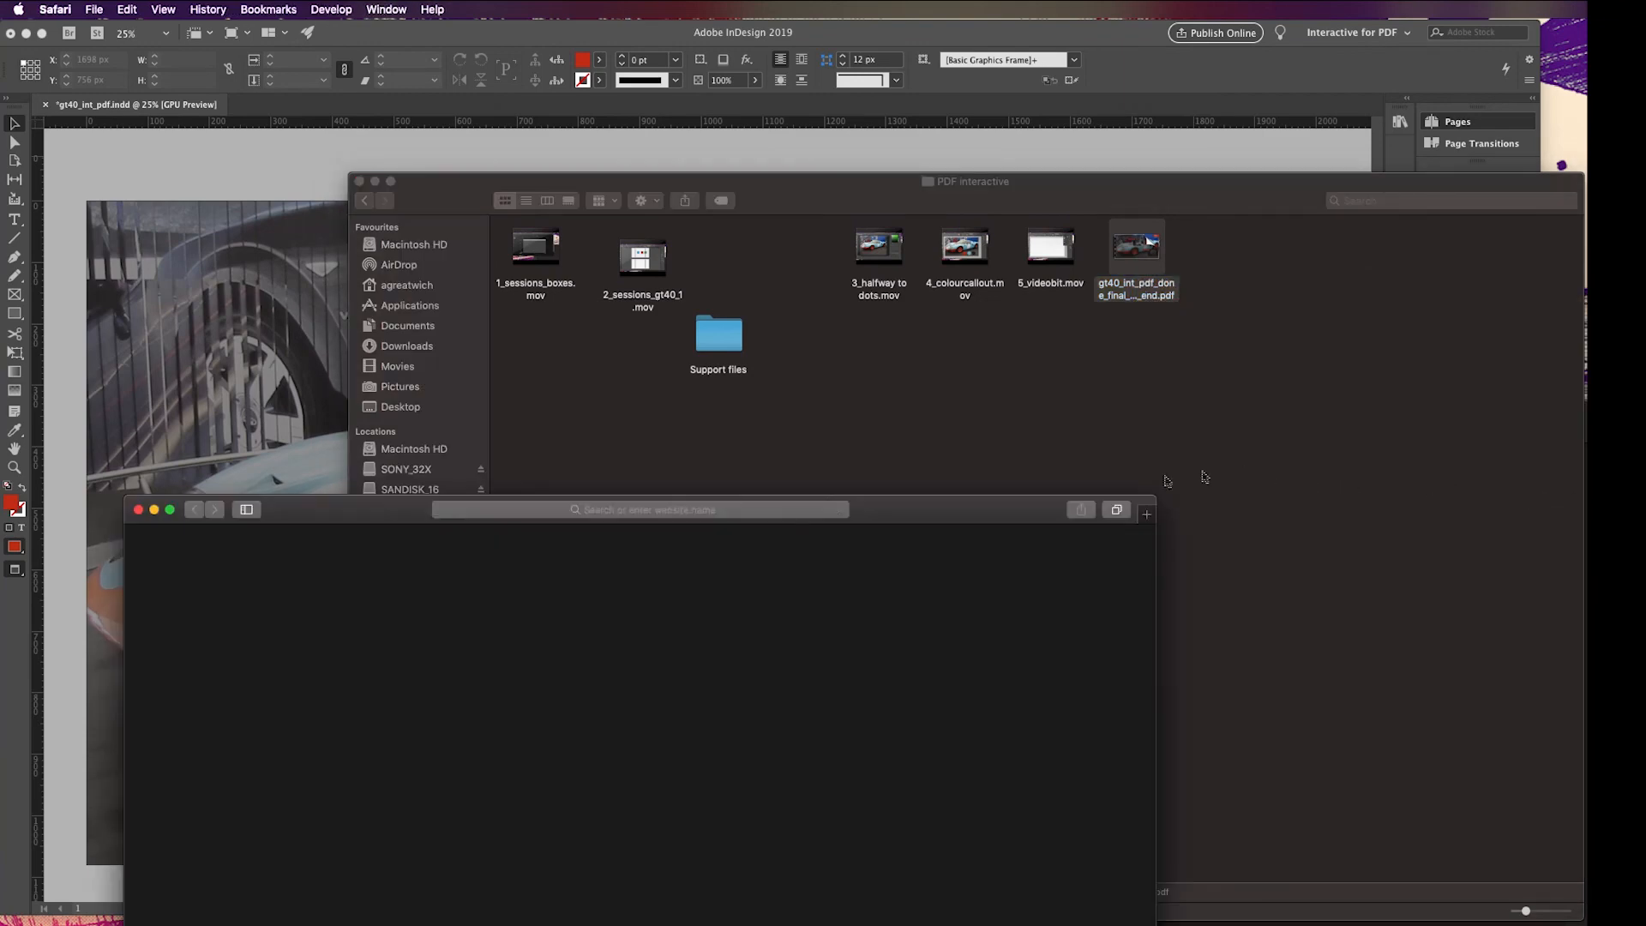
# Enlarge the Safari window, bring it fully into view, and test the page 1 rollover hotspots of the PDF
pyautogui.moveTo(904, 511); pyautogui.dragTo(948, 59)
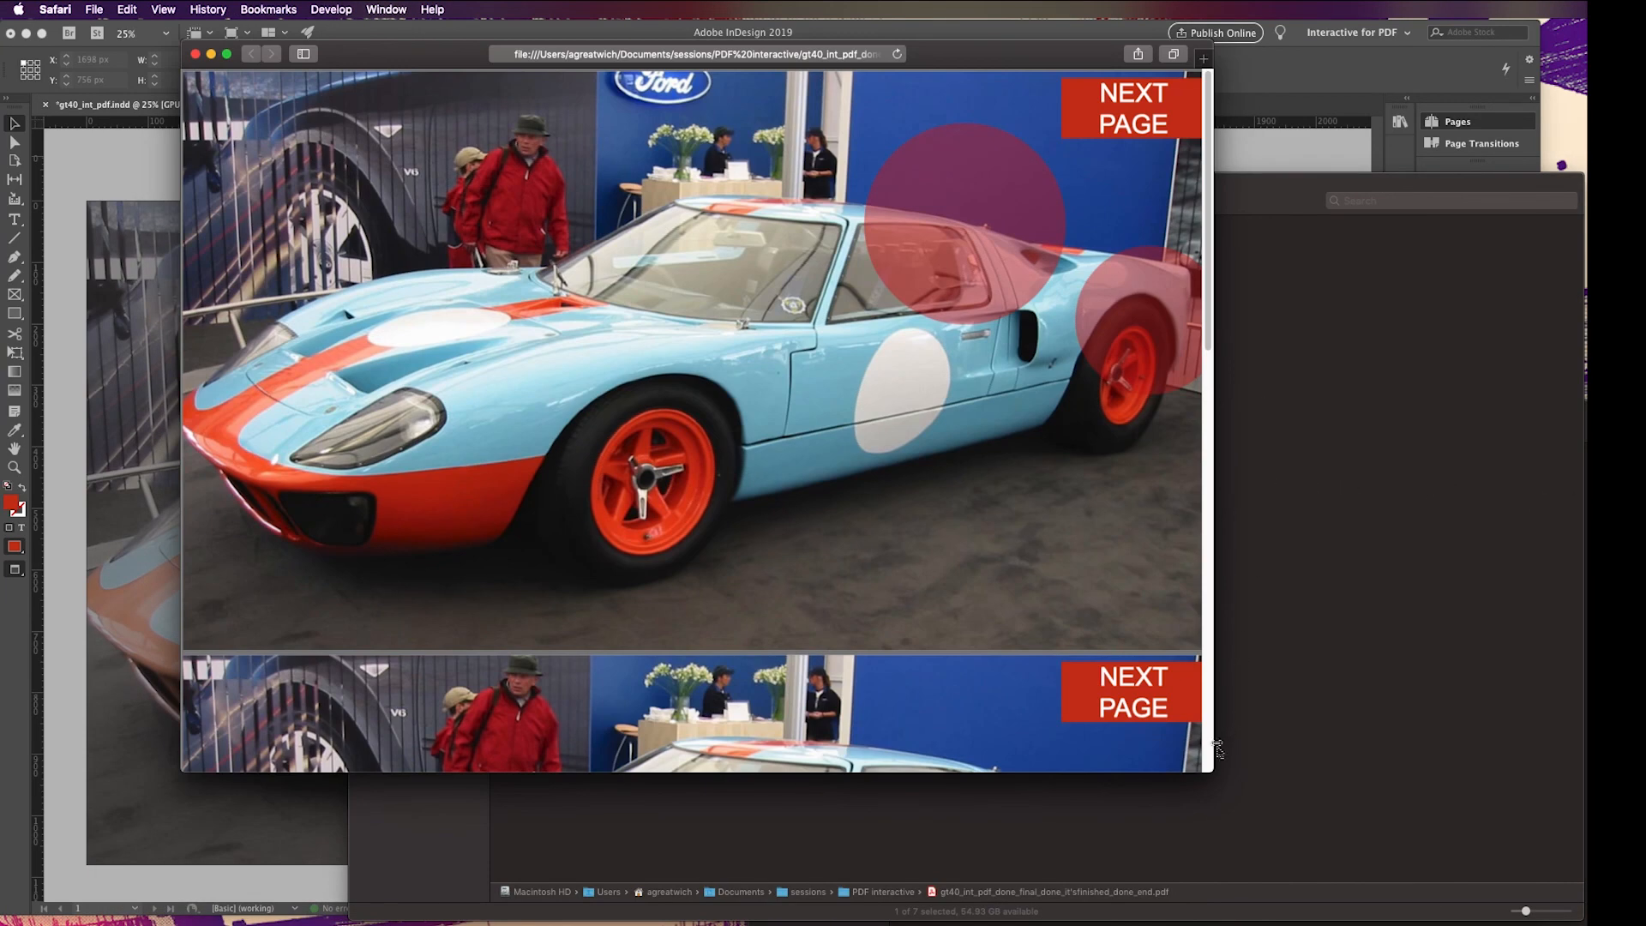
pyautogui.moveTo(1214, 774); pyautogui.dragTo(1587, 860)
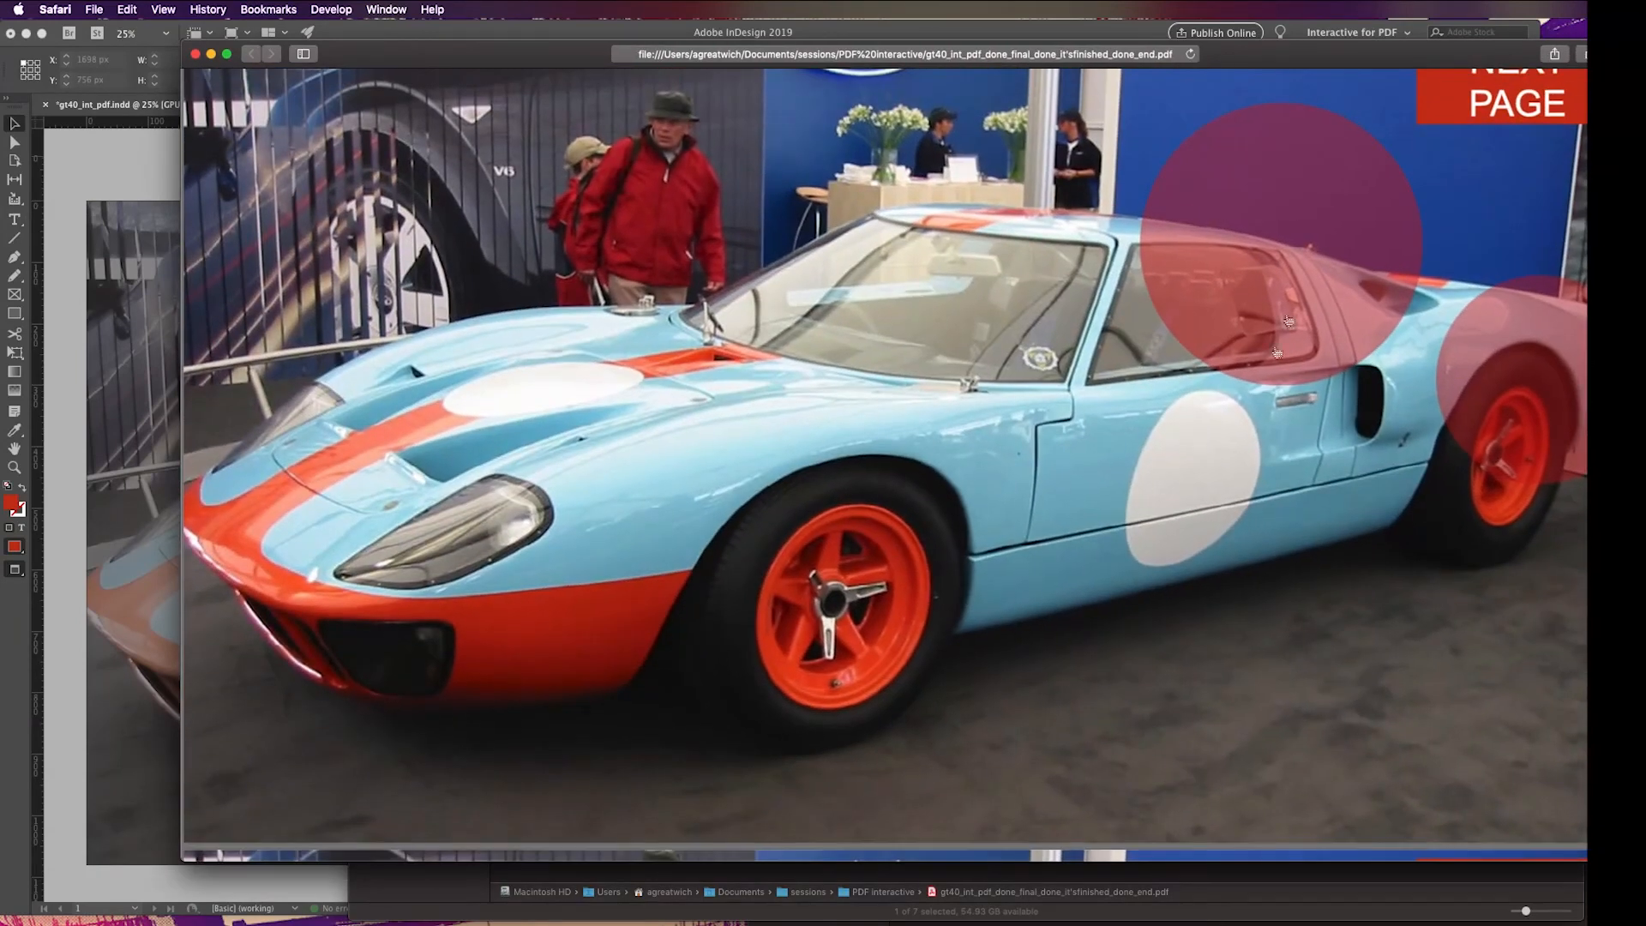
pyautogui.click(1214, 191)
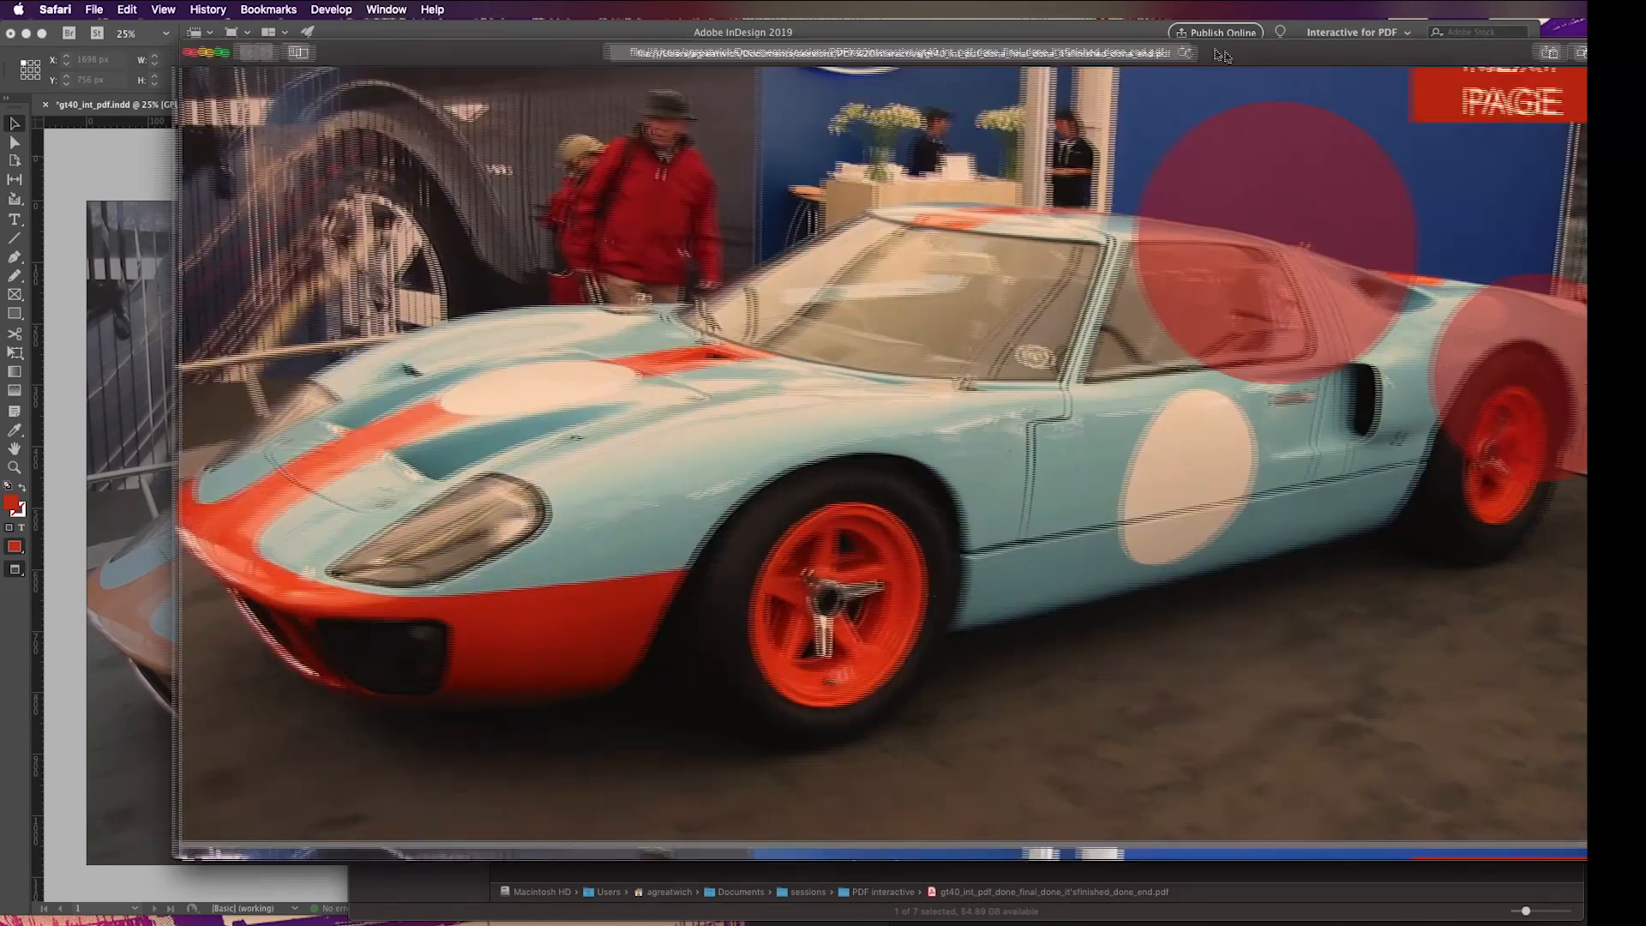
pyautogui.moveTo(1227, 53); pyautogui.dragTo(1146, 50)
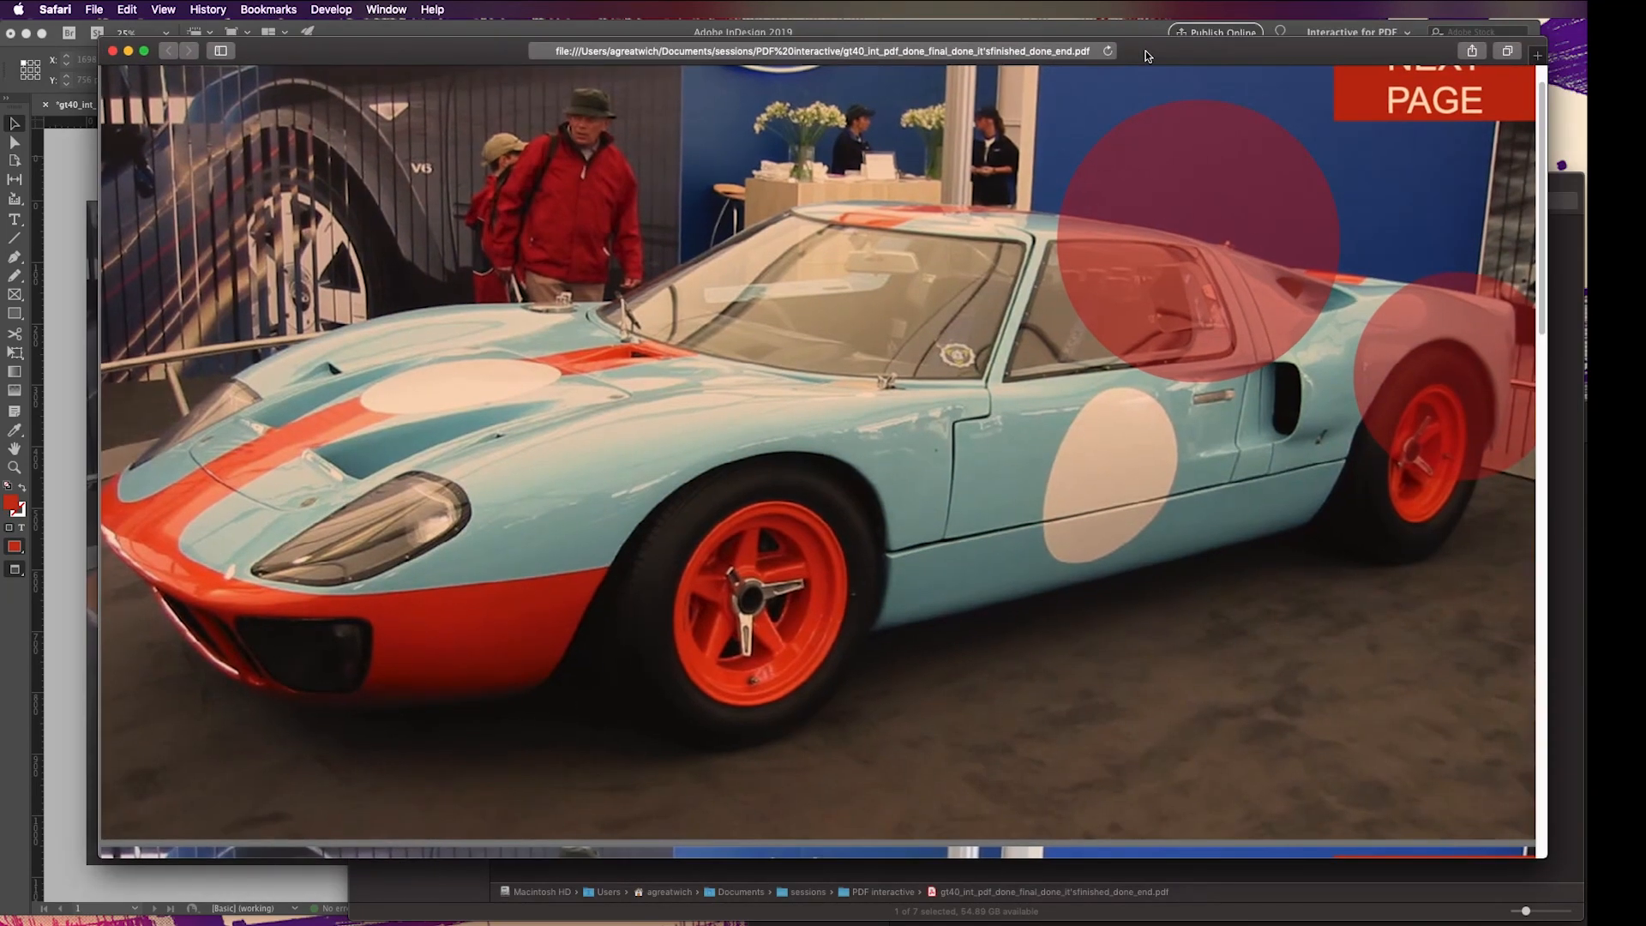